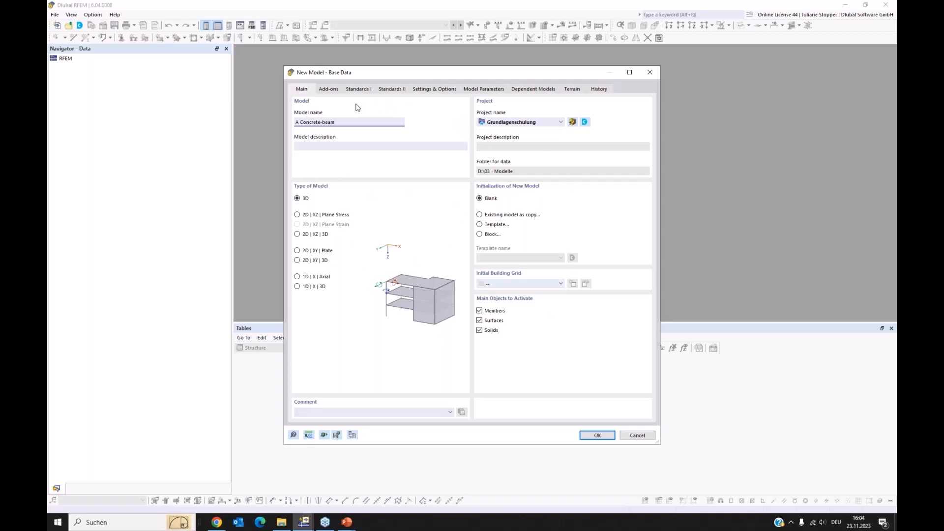
# Step: Activate the Concrete Design add-on, keep EN 1992 as the concrete design standard and create the model A Concrete-beam
pyautogui.click(330, 91)
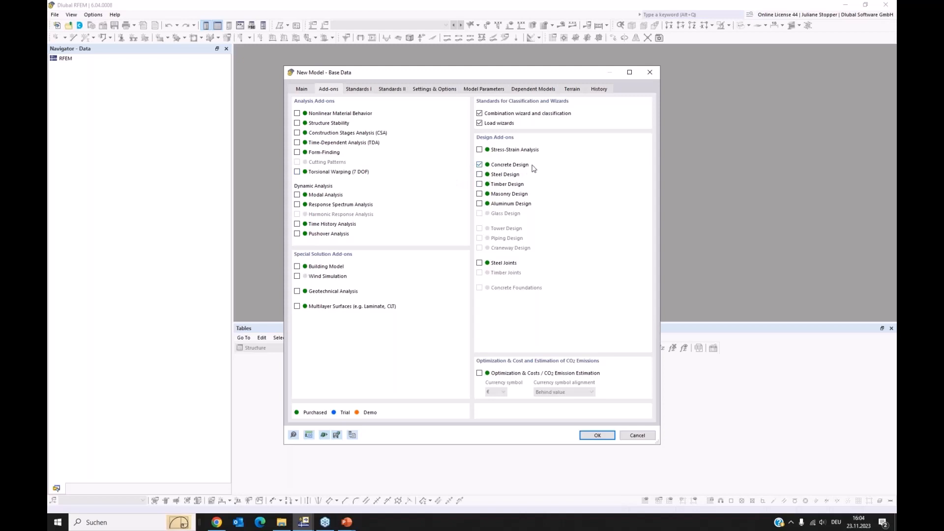
pyautogui.click(359, 90)
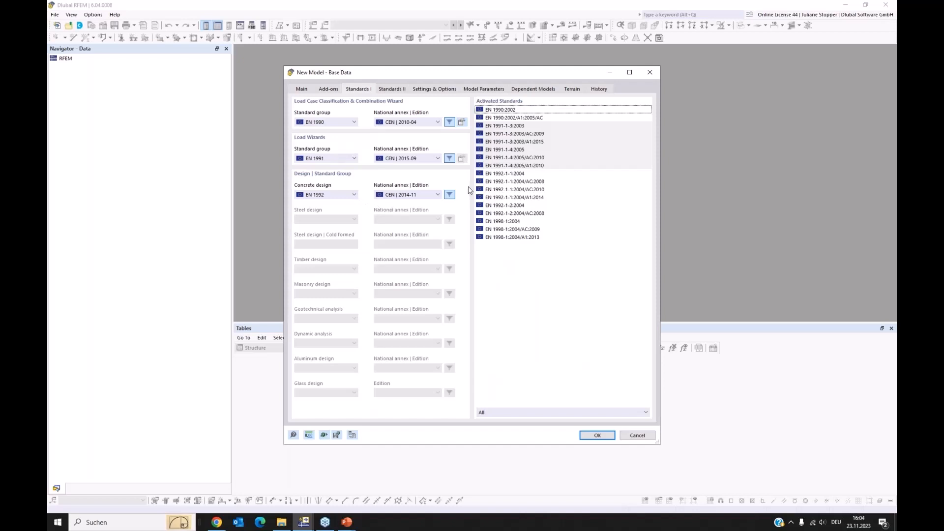
pyautogui.click(354, 195)
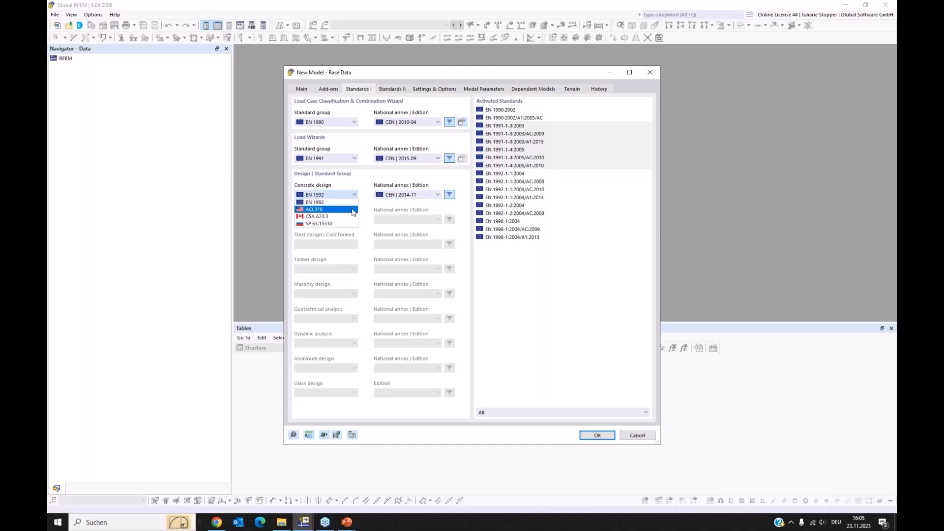
pyautogui.click(366, 194)
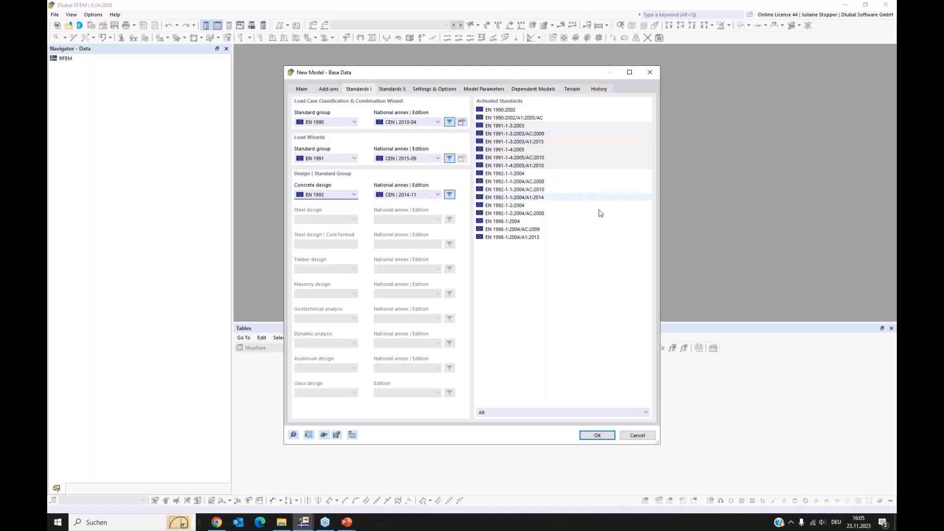
pyautogui.click(598, 436)
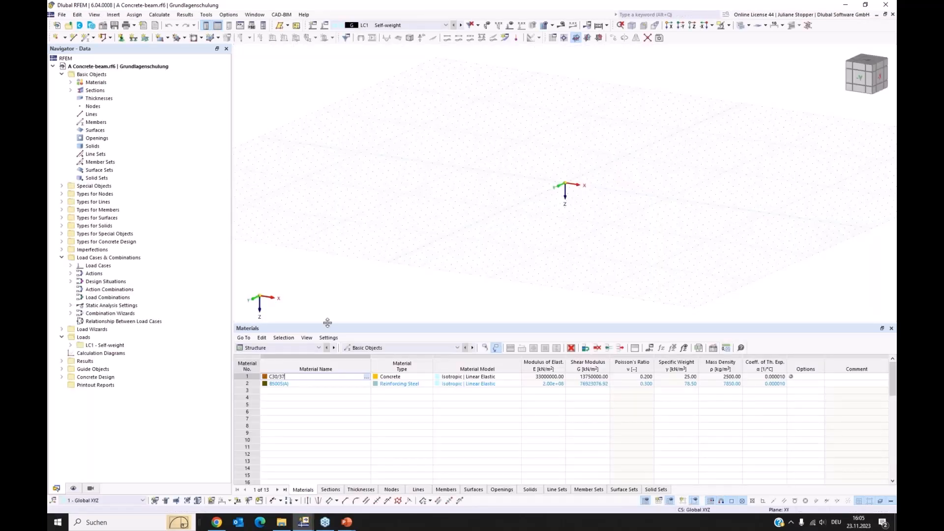
# Step: Shrink the tables and navigator areas and expand the materials and sections listed under Basic Objects
pyautogui.moveTo(327, 324); pyautogui.dragTo(328, 334)
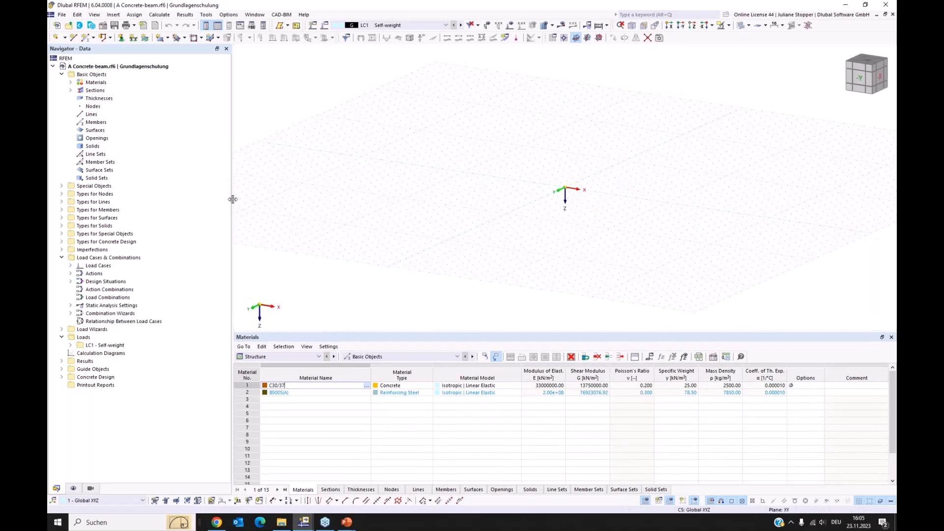
pyautogui.moveTo(220, 201); pyautogui.dragTo(199, 201)
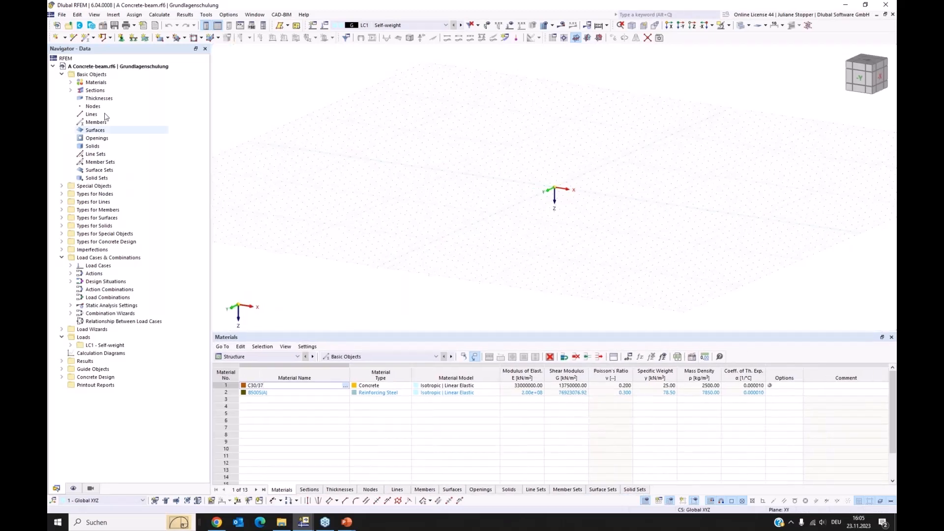
pyautogui.click(71, 83)
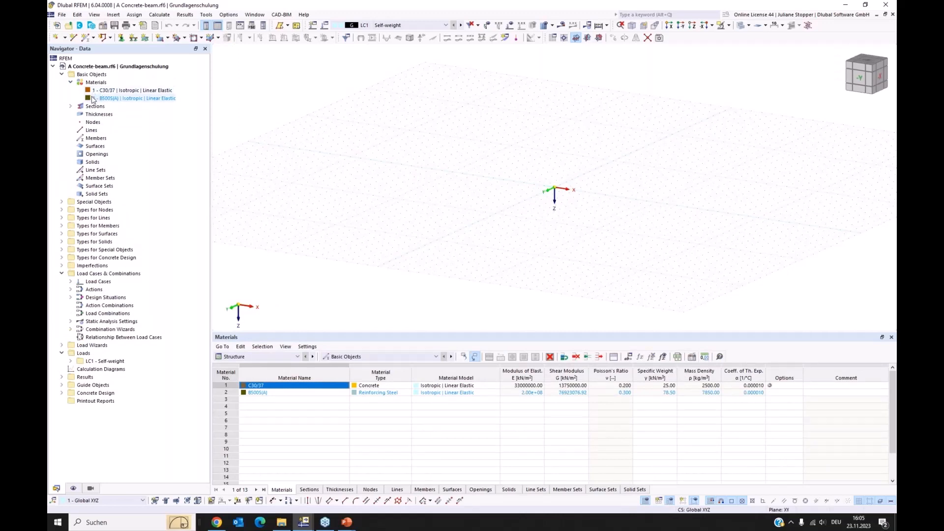
pyautogui.click(71, 106)
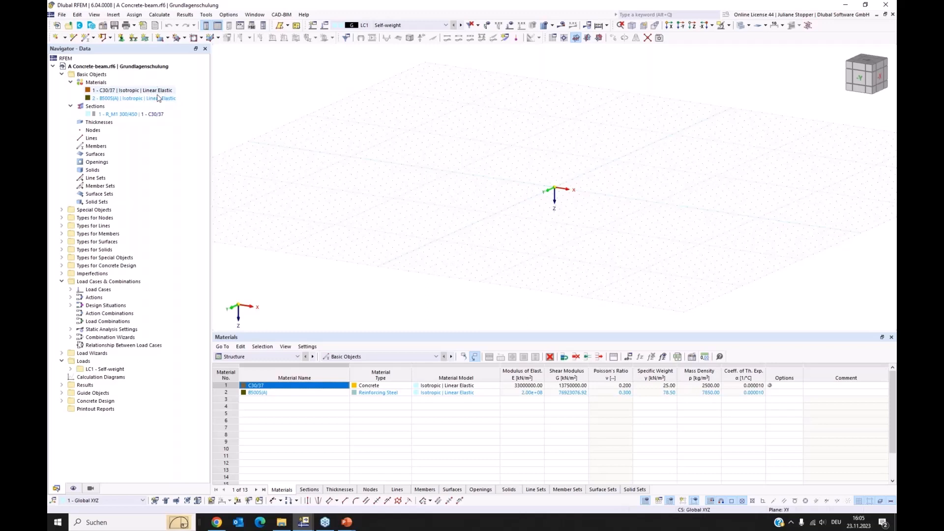
# Step: Delete all basic objects, including the preset materials and section, from the model
pyautogui.rightClick(100, 75)
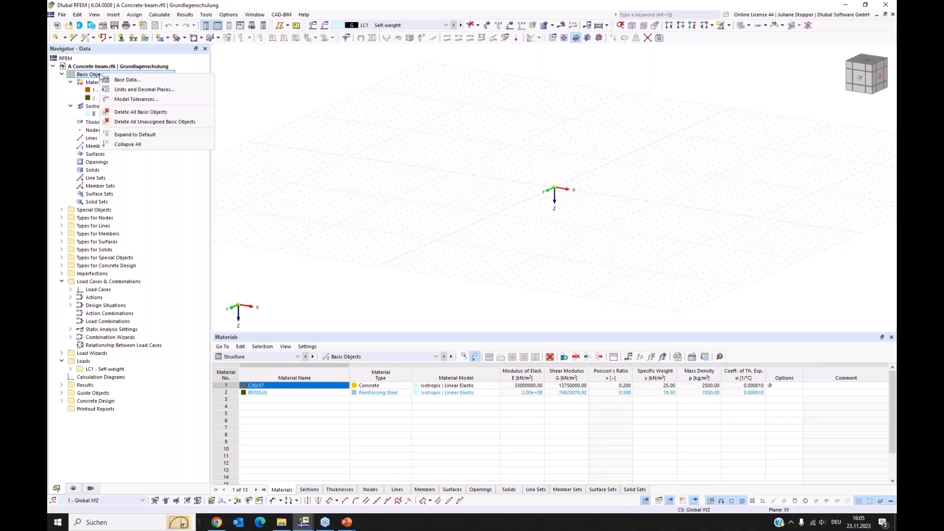
pyautogui.click(150, 113)
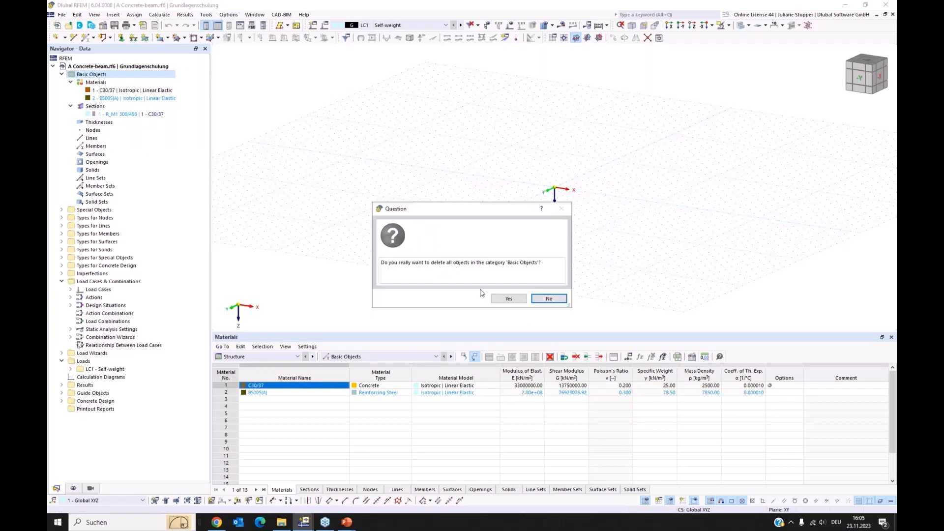
pyautogui.click(504, 300)
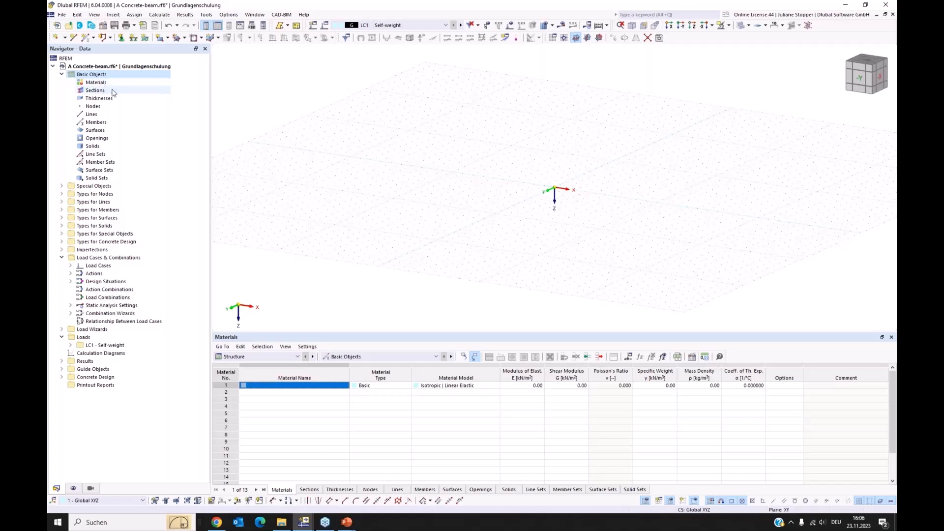
# Step: Start a new material and filter the material library to the European Union region and the Concrete material type
pyautogui.click(96, 82)
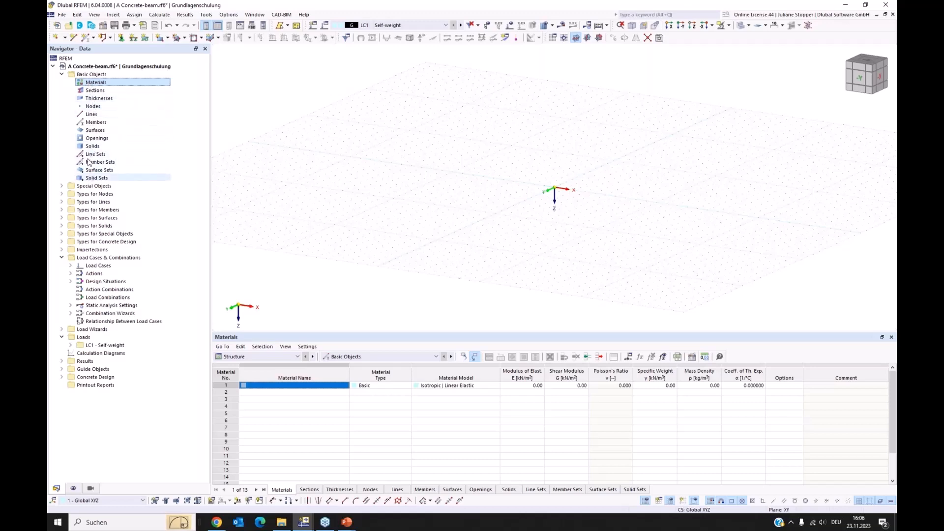
pyautogui.rightClick(97, 85)
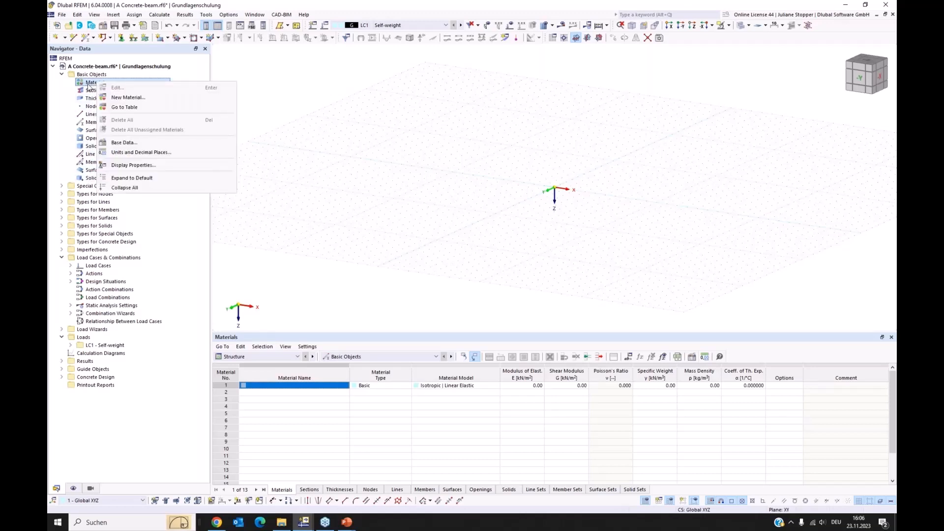
pyautogui.click(116, 98)
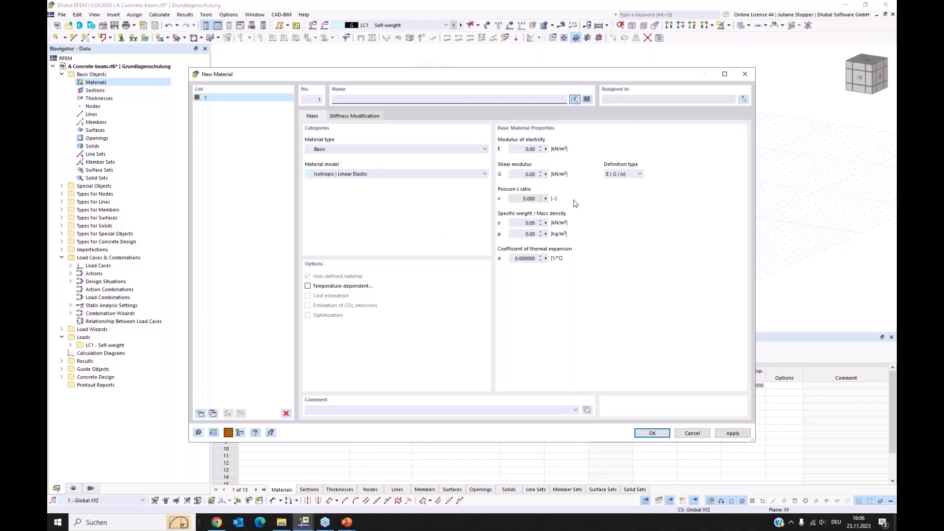
pyautogui.click(588, 100)
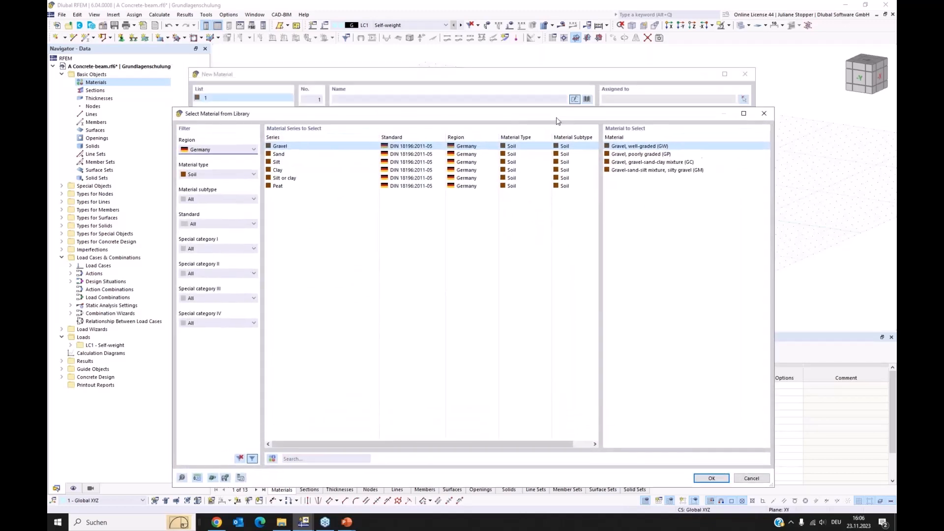
pyautogui.moveTo(553, 114); pyautogui.dragTo(568, 100)
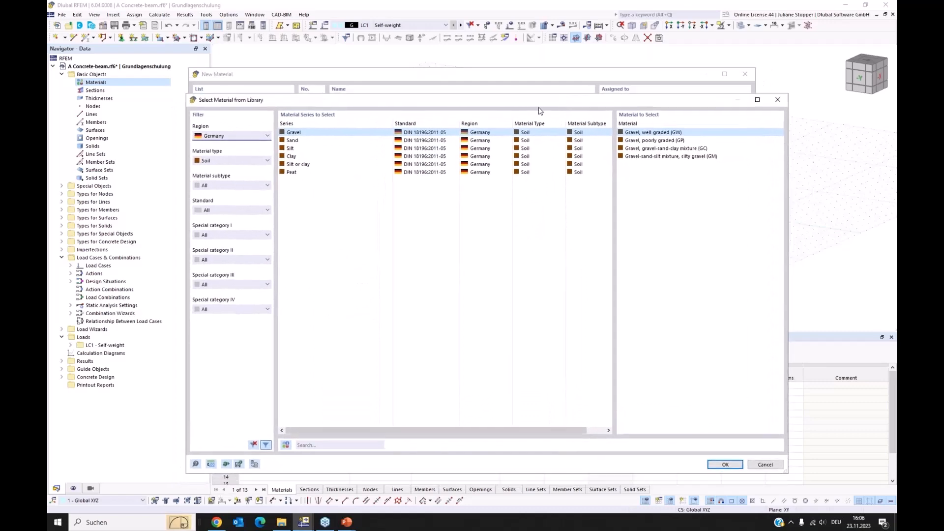
pyautogui.click(255, 138)
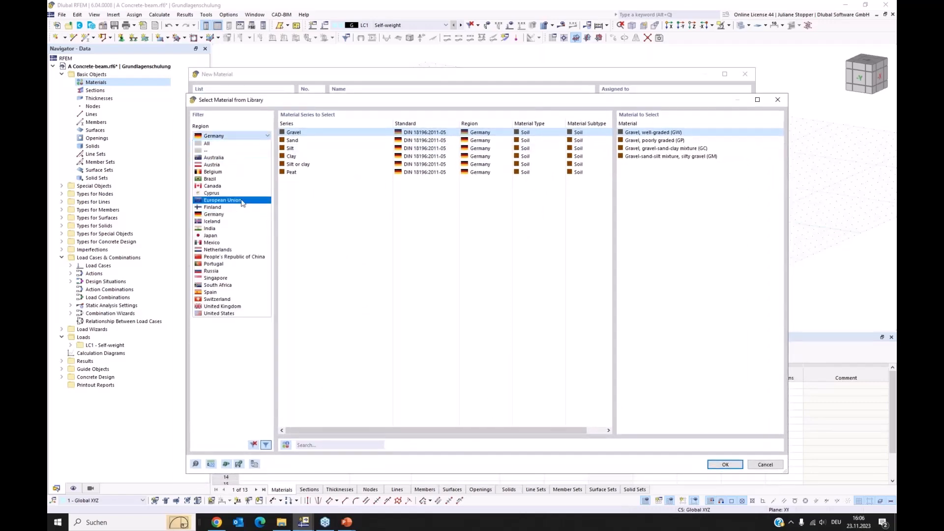
pyautogui.click(222, 201)
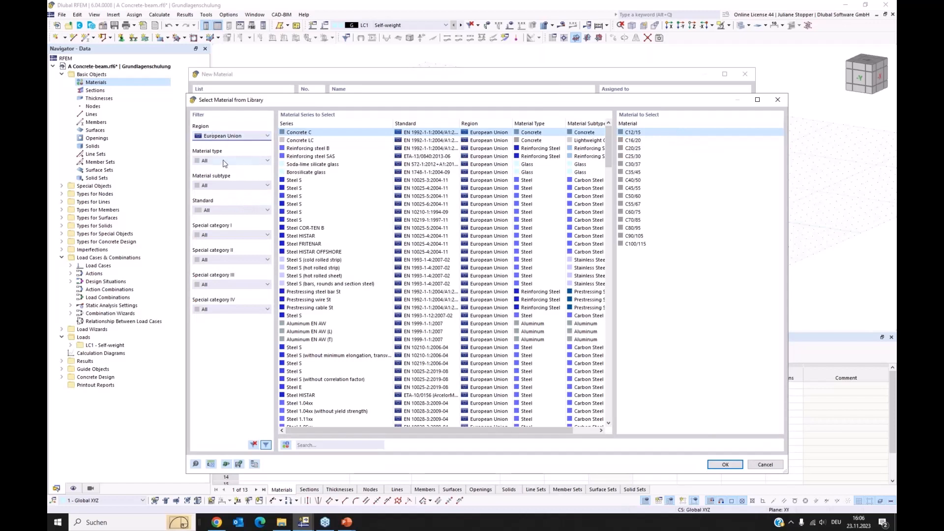
pyautogui.click(223, 160)
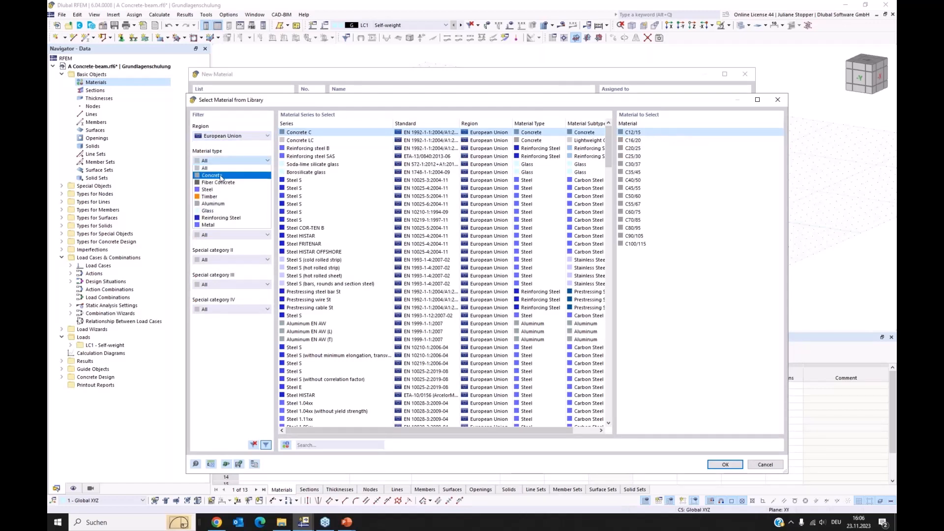
pyautogui.click(221, 175)
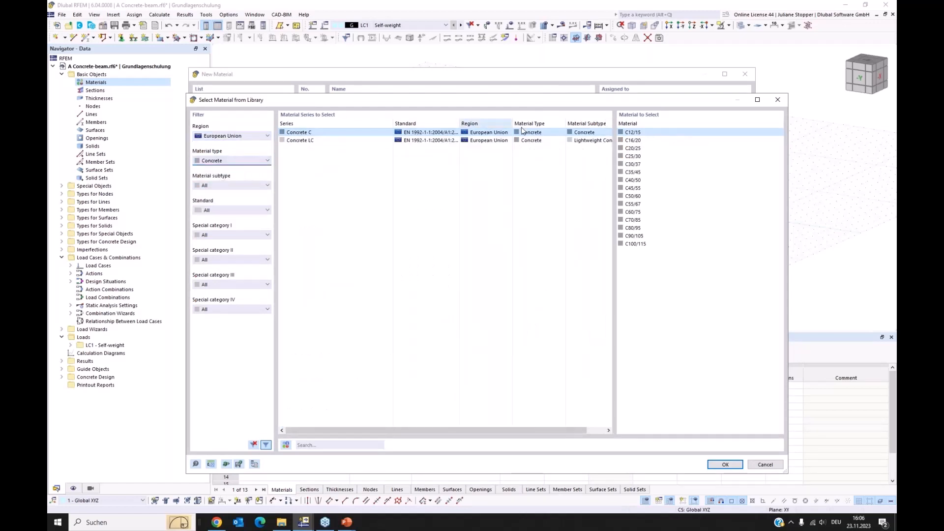
# Step: Choose concrete grade C30/37 from the Concrete C series and apply it as material 1
pyautogui.click(633, 164)
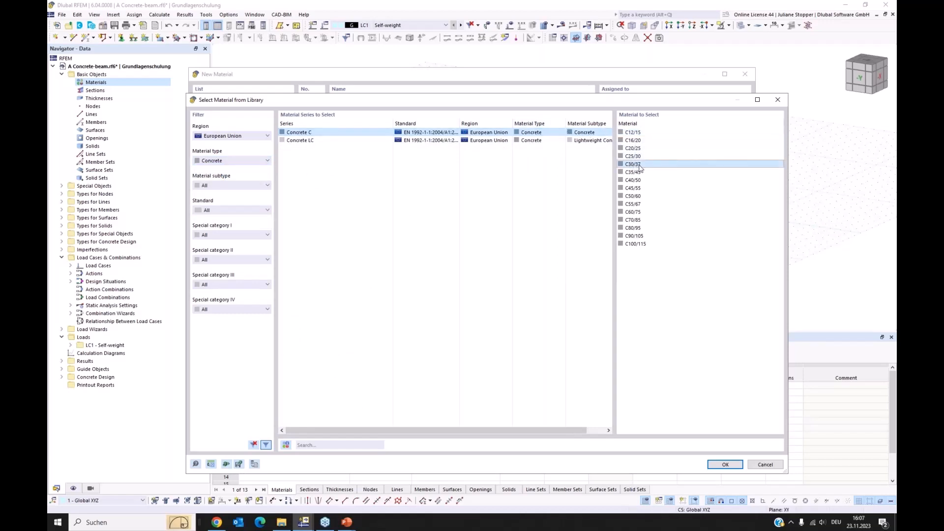
pyautogui.click(725, 464)
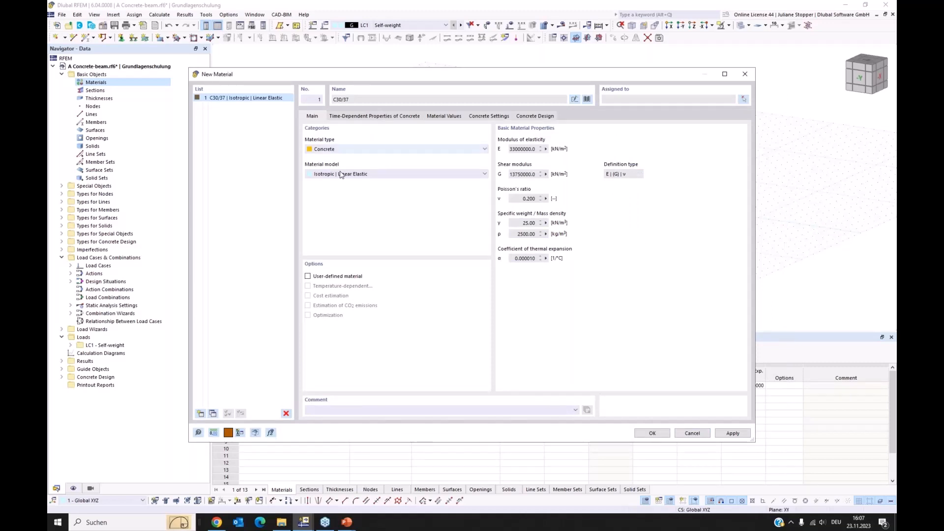
pyautogui.click(733, 433)
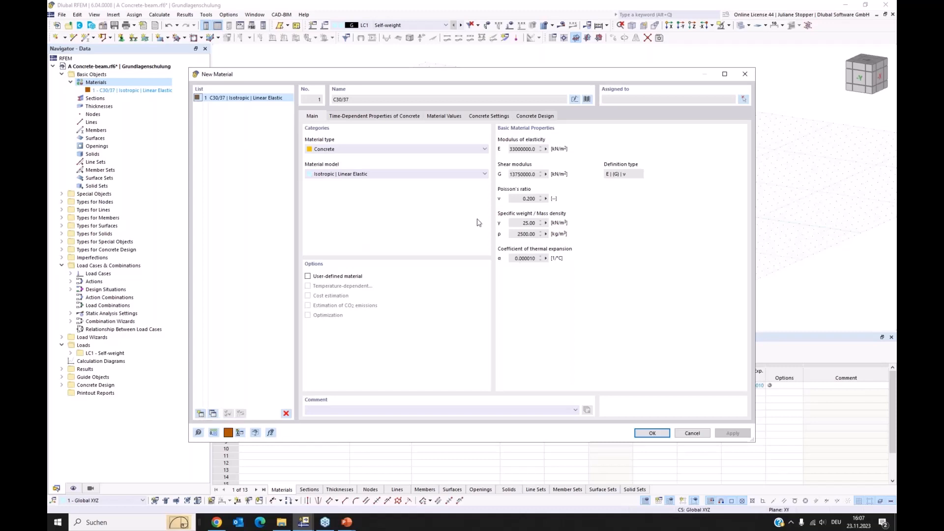
# Step: Add reinforcing steel B500S(B) according to EN 1992-1-1:2004/A1:2014 as material 2 and finish the material definition
pyautogui.click(200, 414)
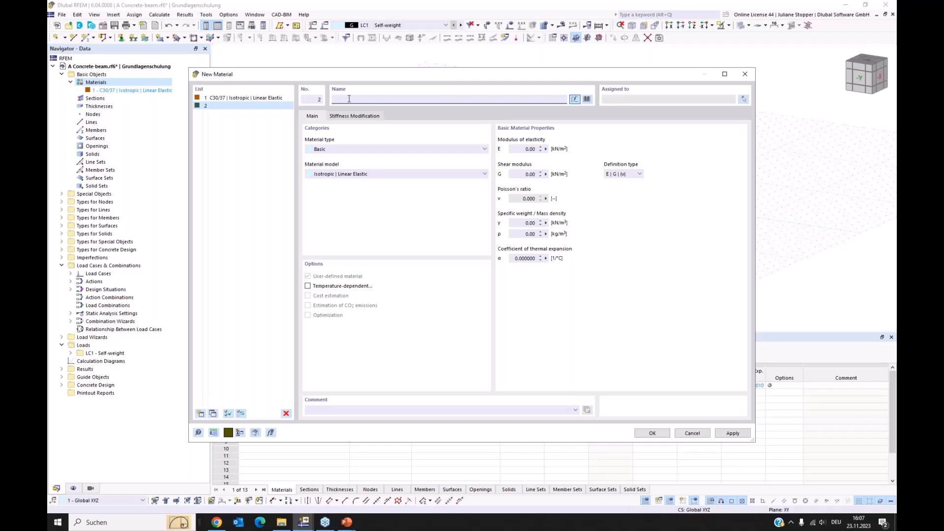
pyautogui.write('B')
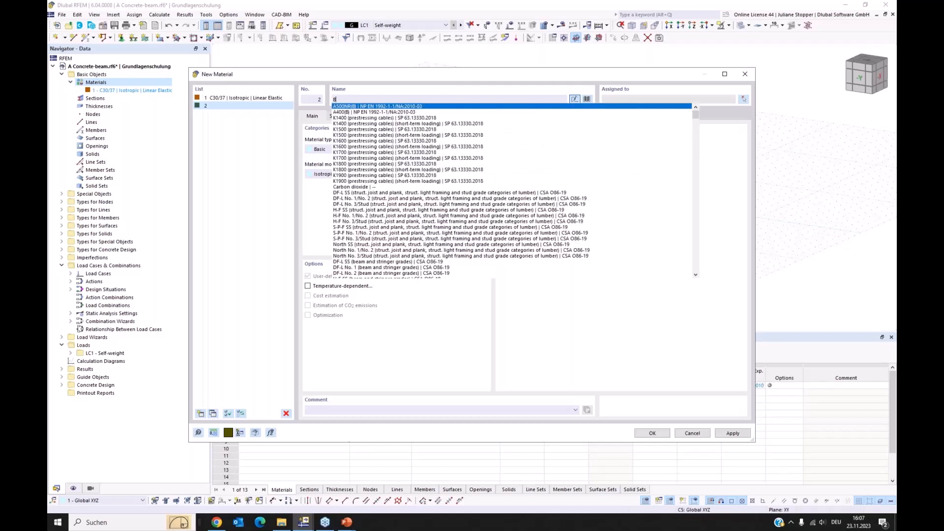
pyautogui.write('500')
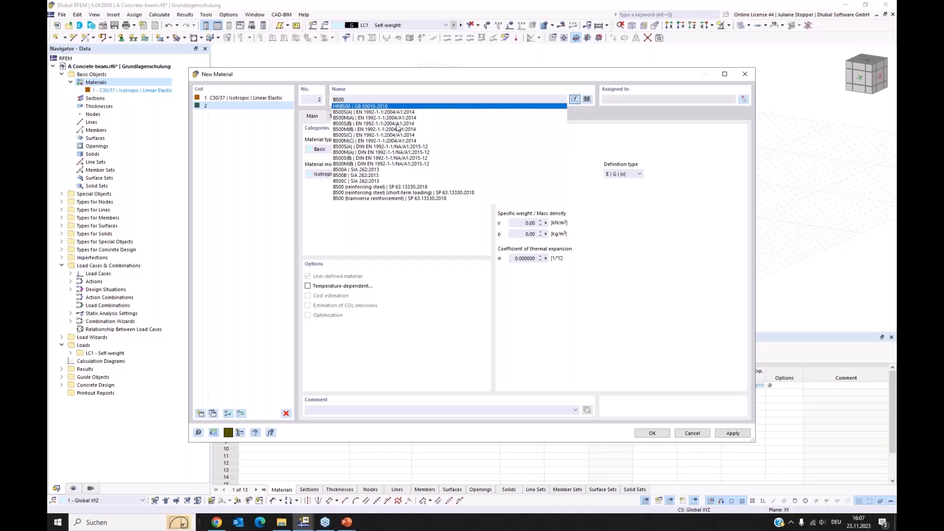
pyautogui.click(371, 124)
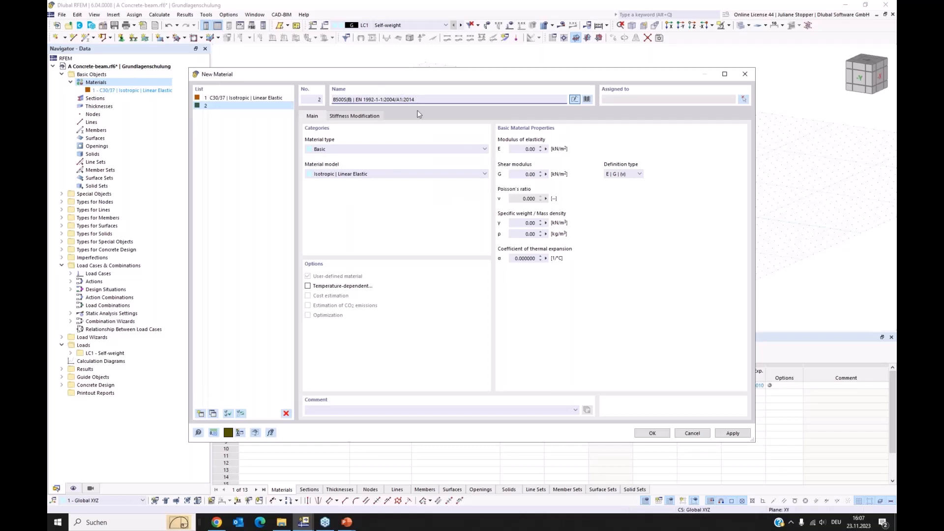
pyautogui.click(733, 433)
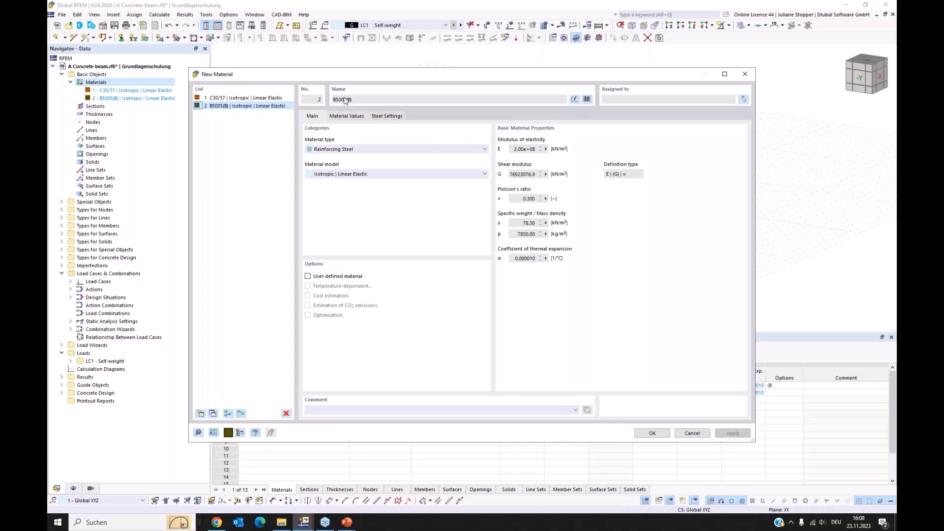
pyautogui.click(652, 435)
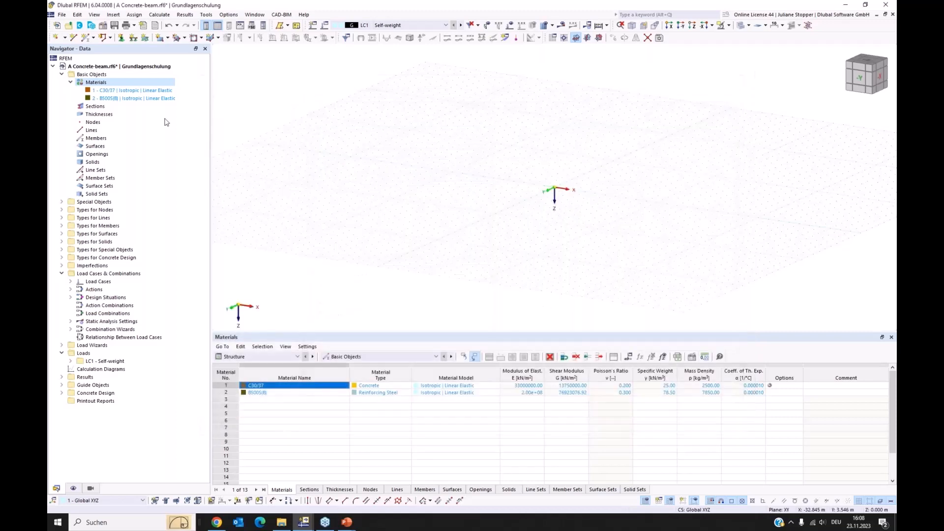
# Step: Create a rectangular massive section 300 mm wide and 450 mm deep with material C30/37
pyautogui.rightClick(94, 107)
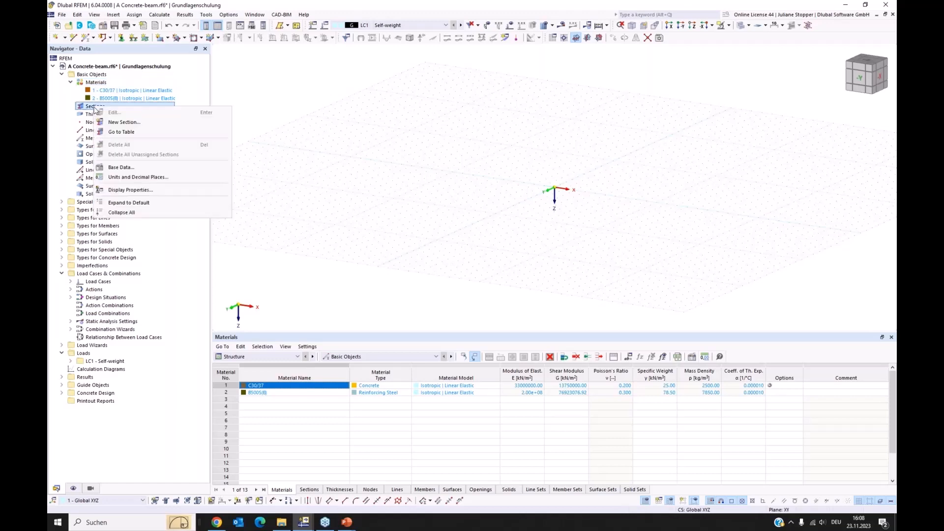
pyautogui.click(121, 123)
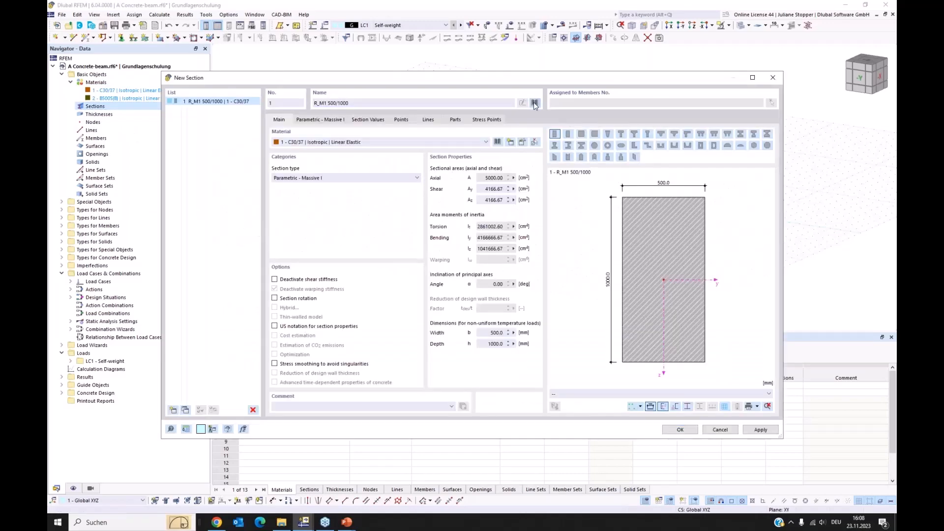
pyautogui.click(535, 103)
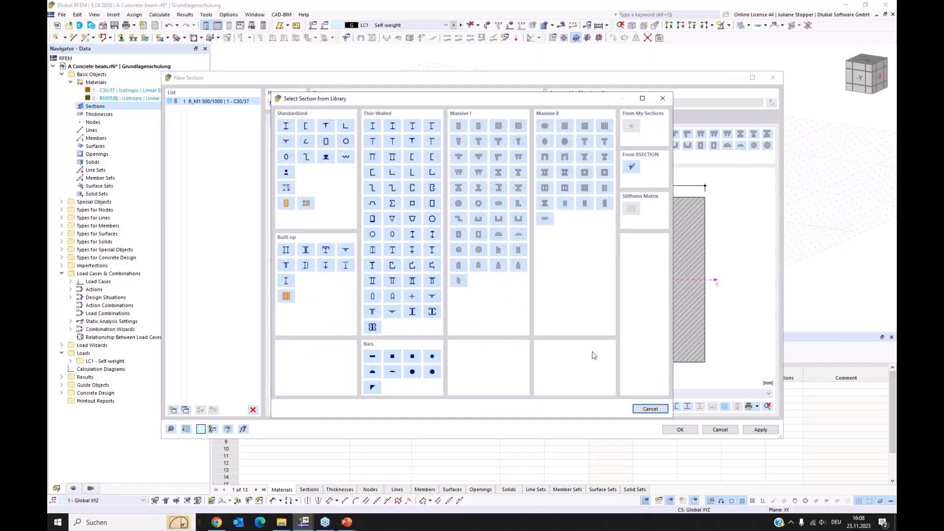
pyautogui.click(646, 411)
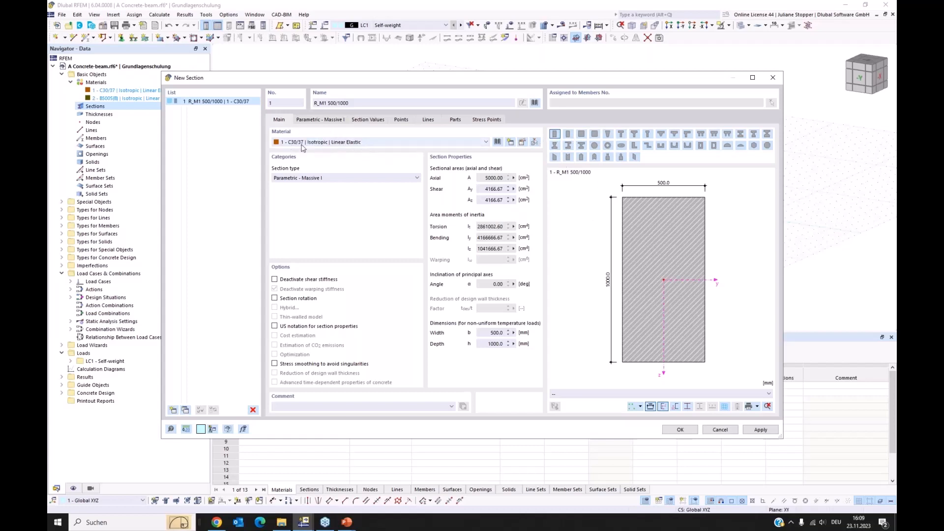
pyautogui.click(320, 120)
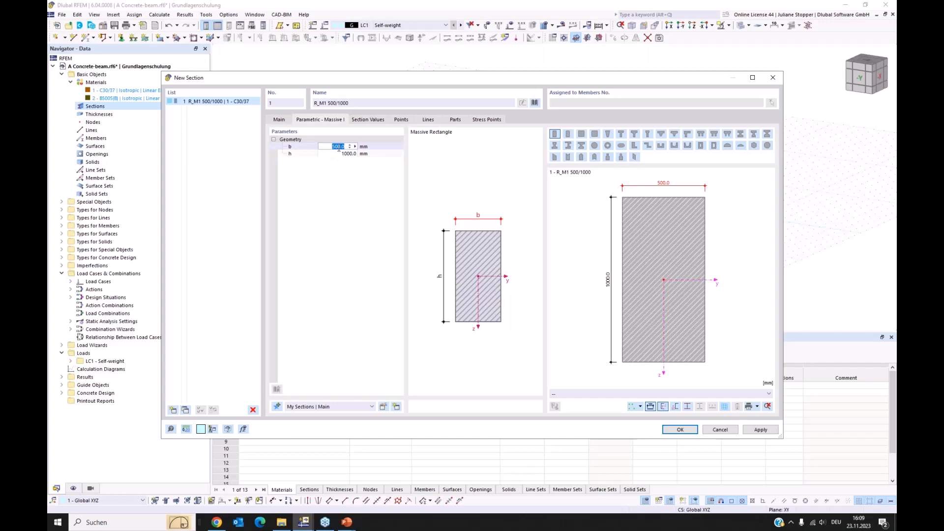
pyautogui.write('300')
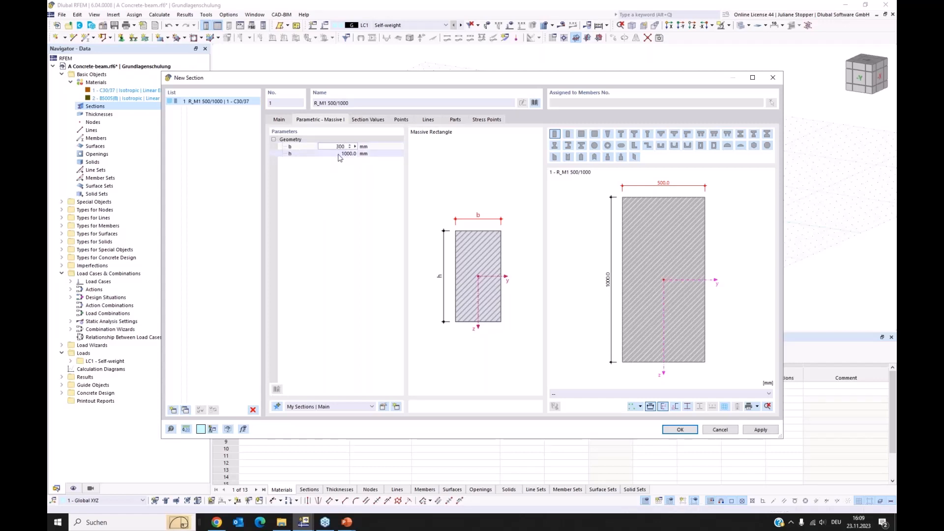
pyautogui.click(338, 154)
pyautogui.write('45')
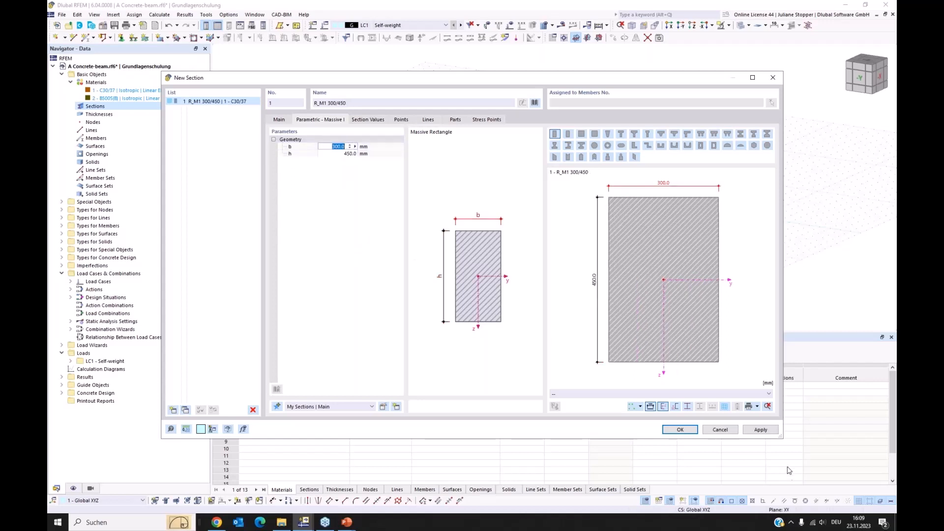
pyautogui.click(762, 430)
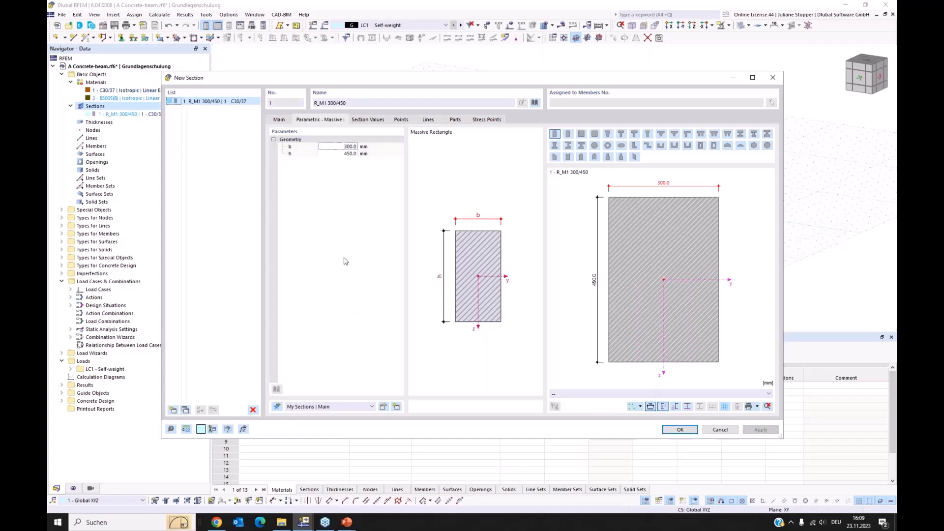
pyautogui.click(679, 428)
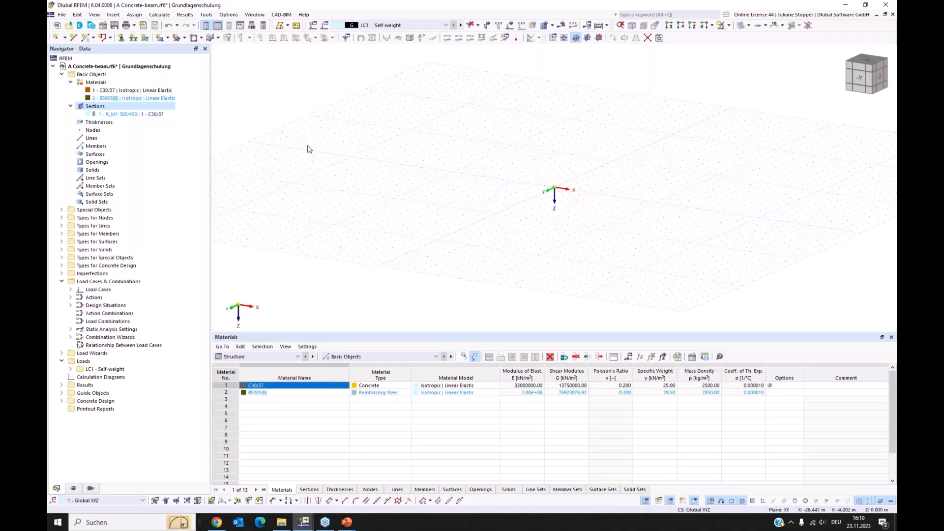
# Step: Start a new member of type Beam with its concrete design properties activated
pyautogui.moveTo(449, 153); pyautogui.dragTo(382, 141, button='middle')
pyautogui.keyDown('ctrl'); pyautogui.moveTo(341, 204); pyautogui.dragTo(374, 211, button='middle'); pyautogui.keyUp('ctrl')
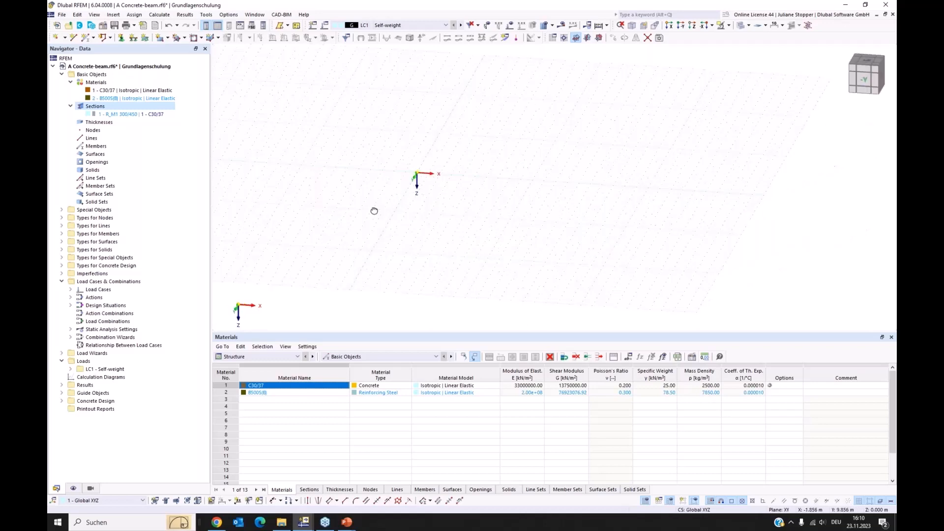
pyautogui.click(86, 39)
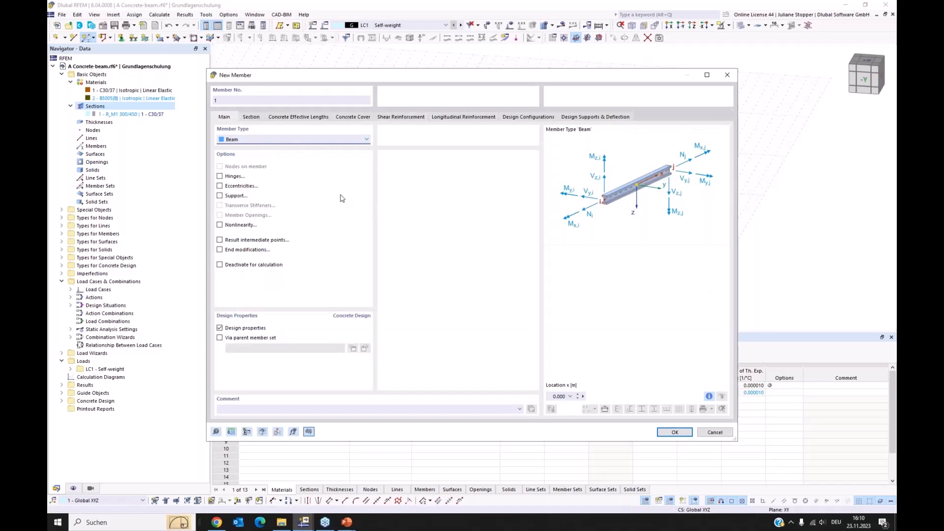
pyautogui.click(258, 144)
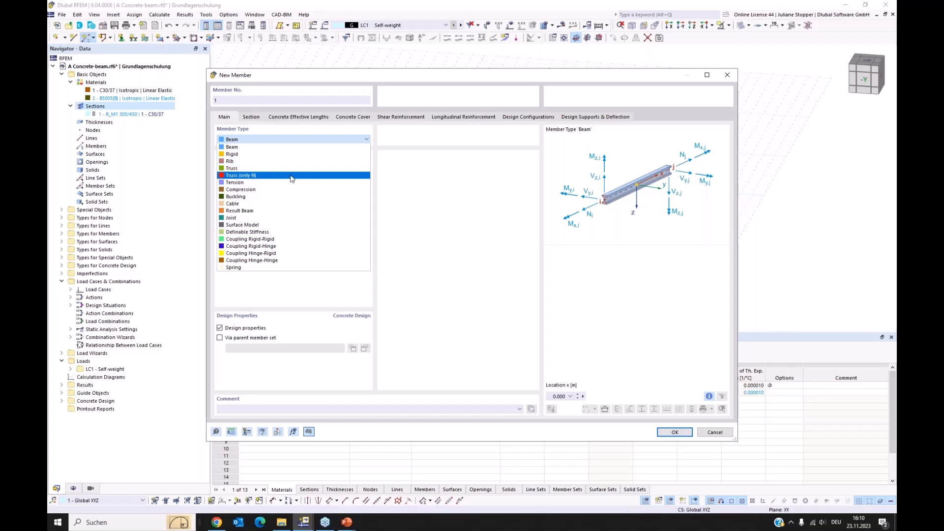
pyautogui.click(425, 178)
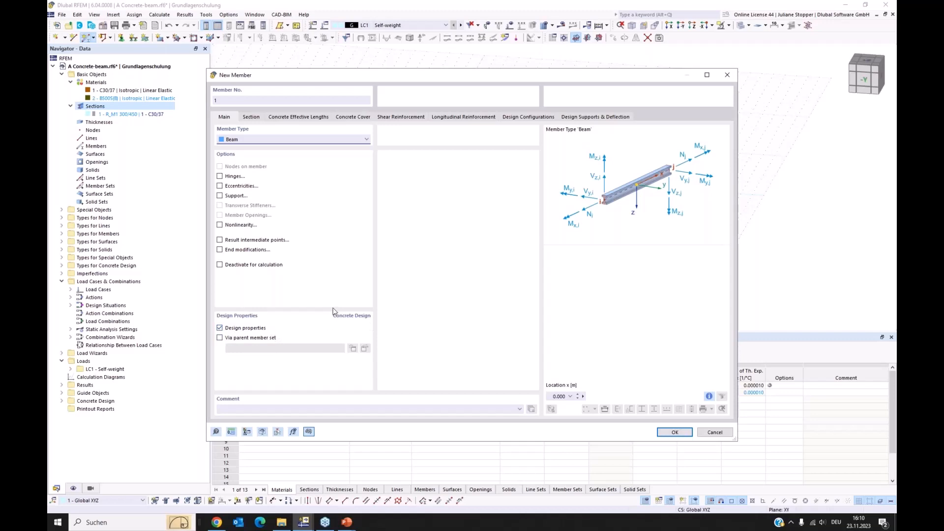
pyautogui.click(219, 328)
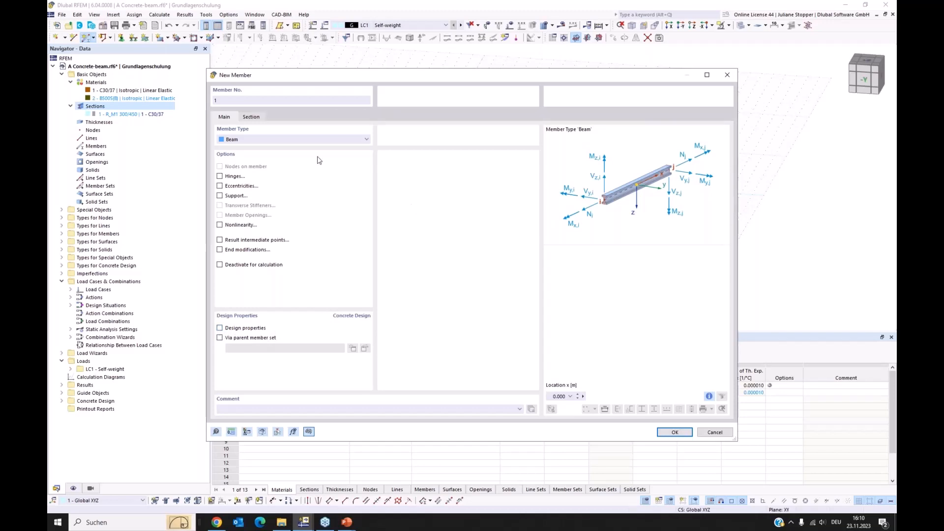
pyautogui.click(219, 329)
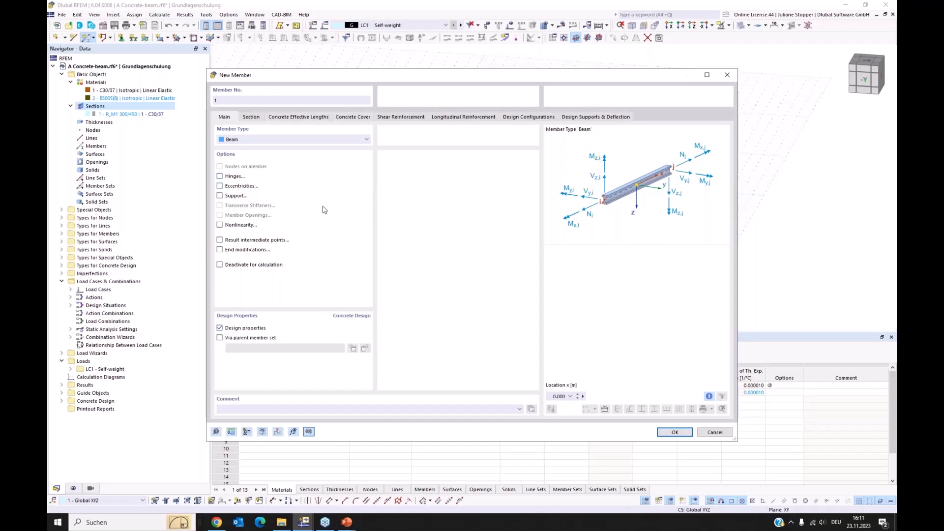
# Step: Assign section R_M1 300/450 in C30/37 at the member start
pyautogui.click(251, 117)
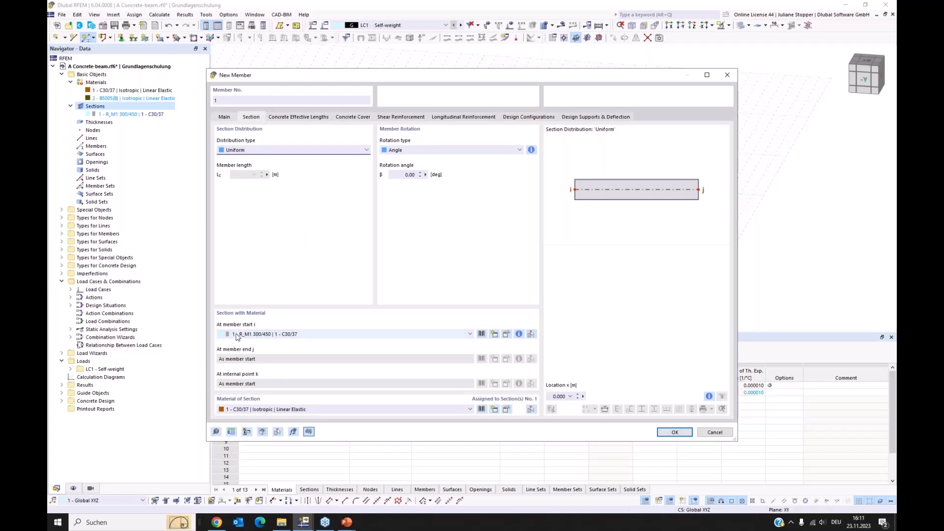
pyautogui.click(310, 337)
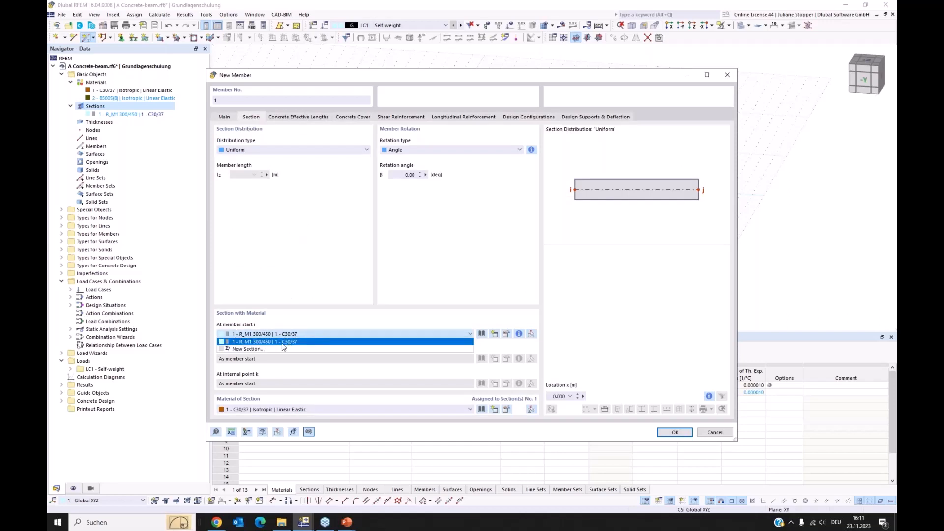
pyautogui.click(292, 344)
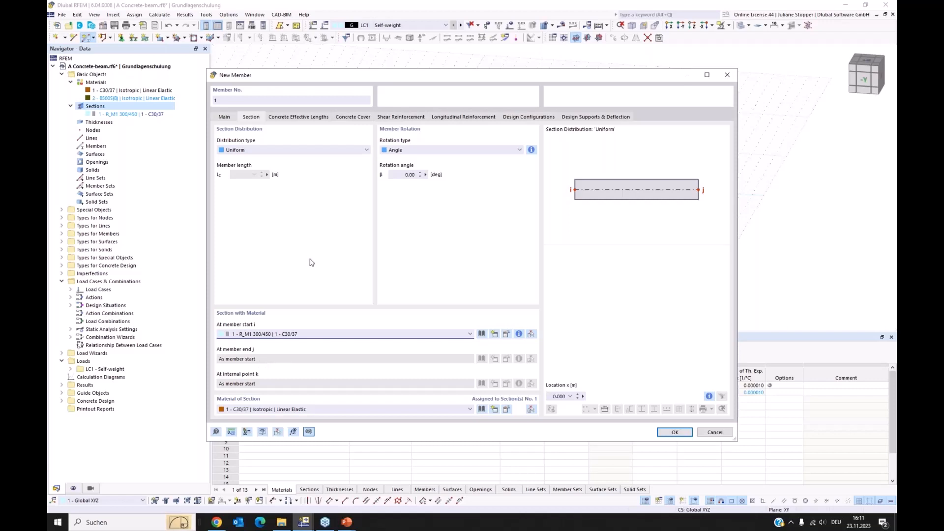
# Step: Try the Linear section distribution for the member and return it to Uniform
pyautogui.click(290, 150)
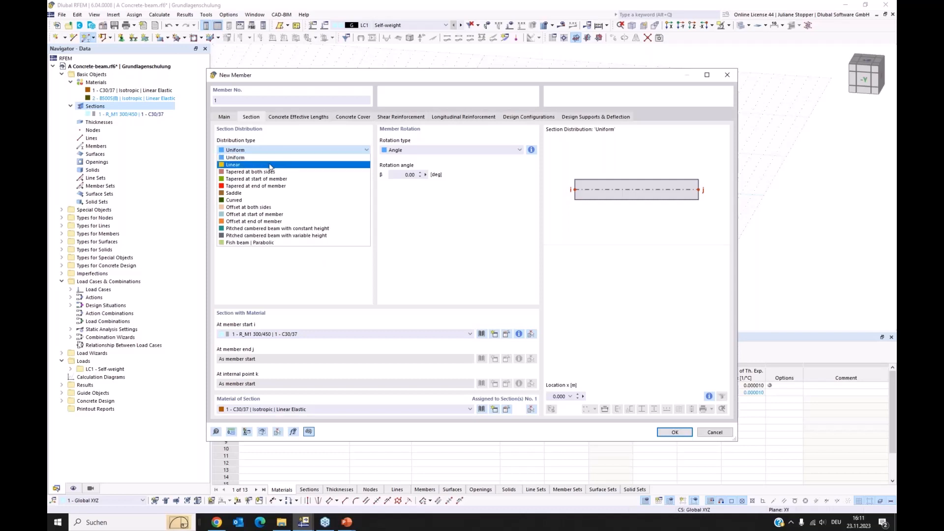
pyautogui.click(273, 164)
pyautogui.click(279, 151)
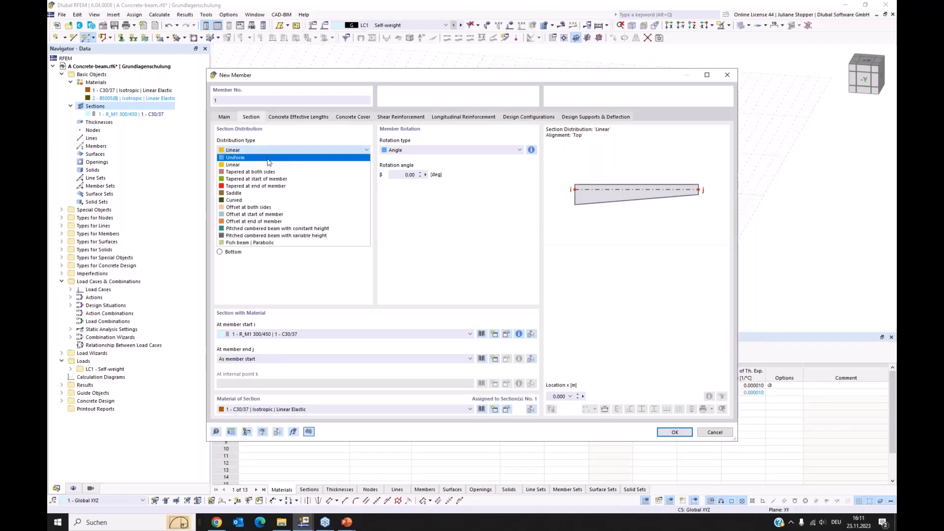
pyautogui.click(270, 158)
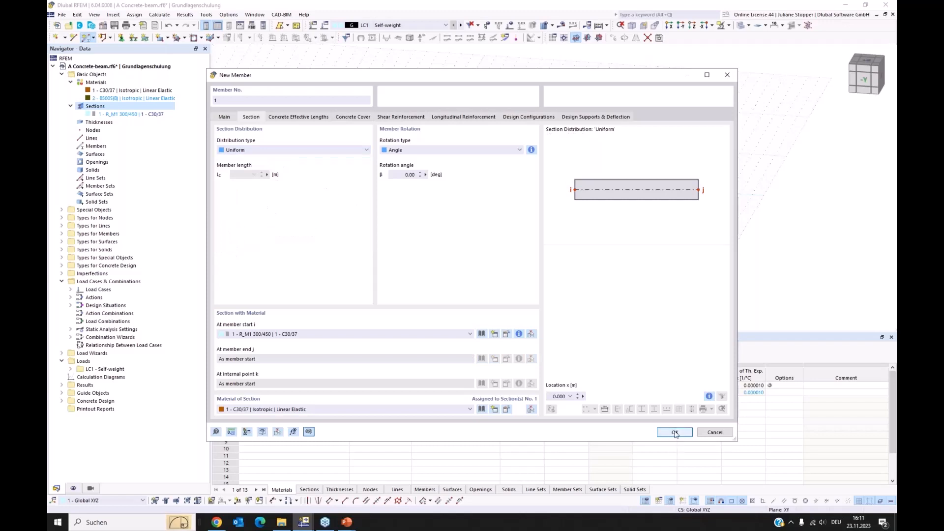
# Step: Place the beam member along the X-axis from the origin to X = 8.000 m and finish member placement
pyautogui.click(675, 433)
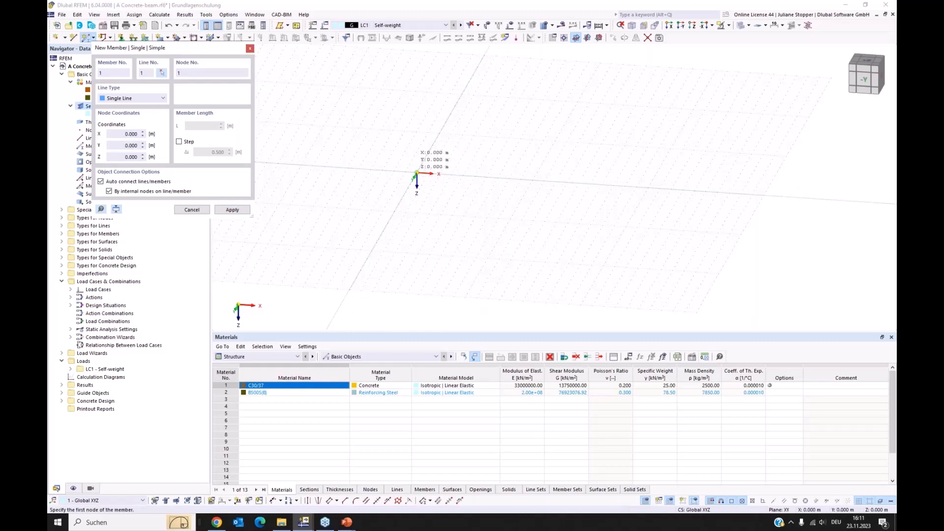
pyautogui.click(416, 173)
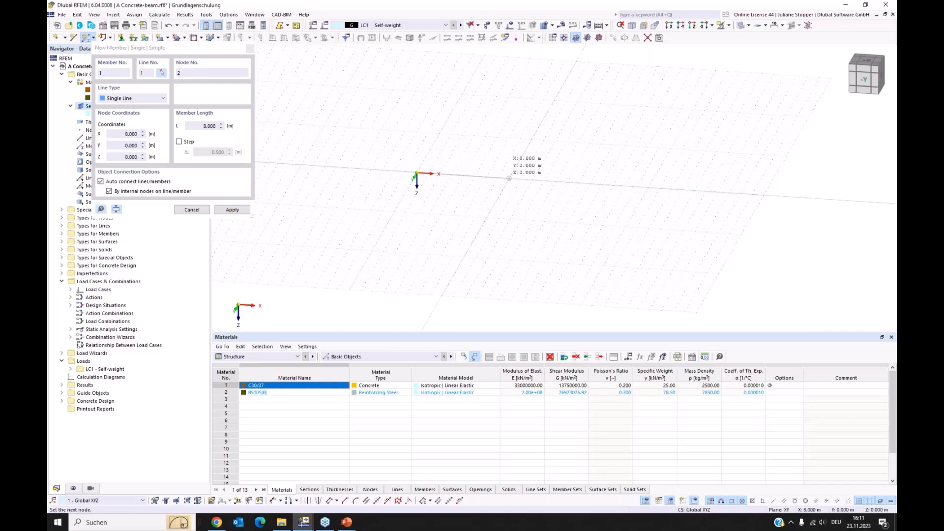
pyautogui.click(509, 178)
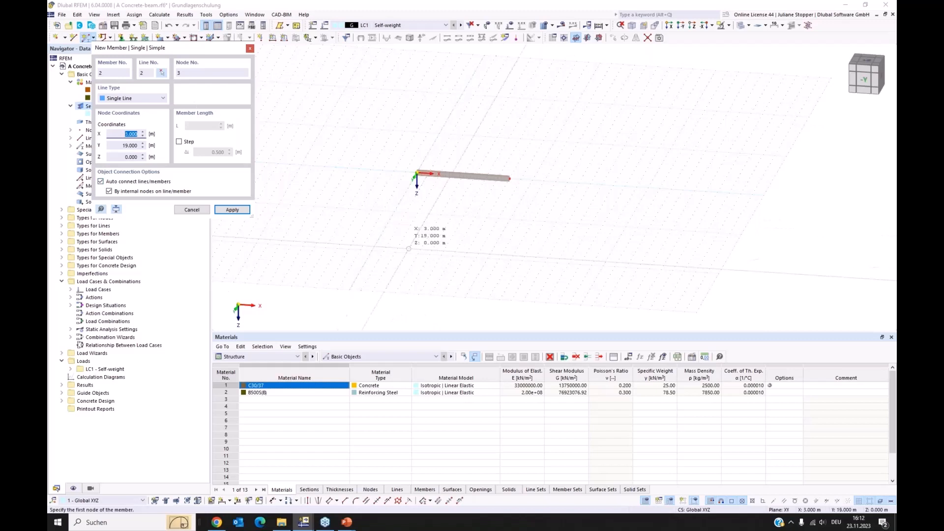
pyautogui.press('Escape')
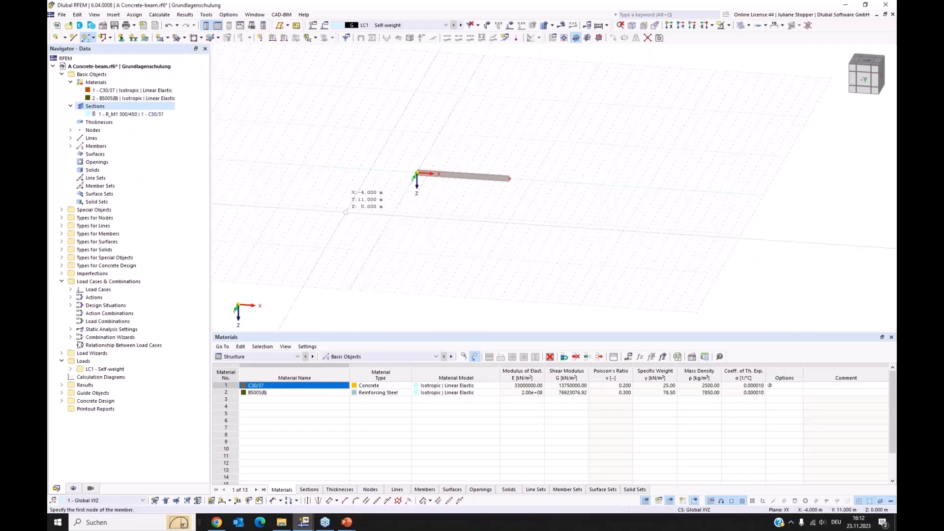
pyautogui.press('Escape')
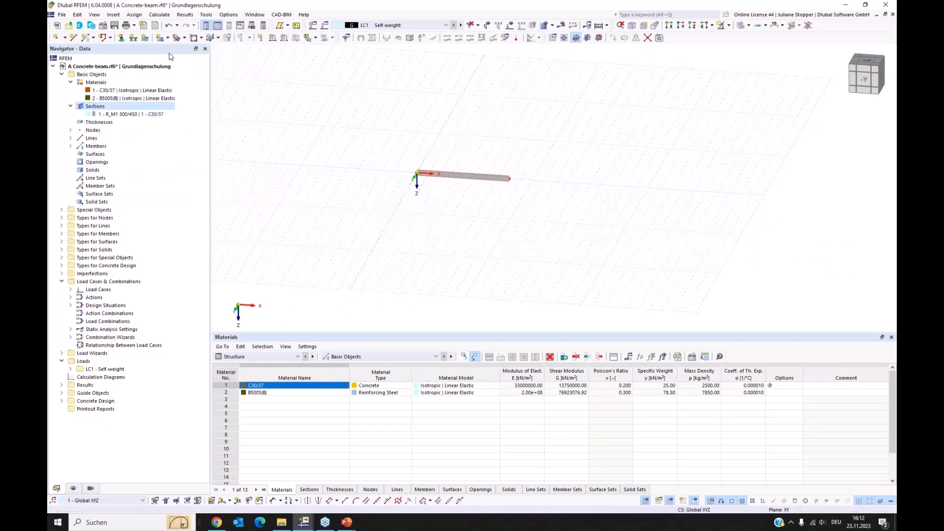
# Step: Display the beam as a wireframe model to expose its reinforcement
pyautogui.moveTo(428, 200); pyautogui.dragTo(391, 235, button='middle')
pyautogui.scroll(5, 448, 226)
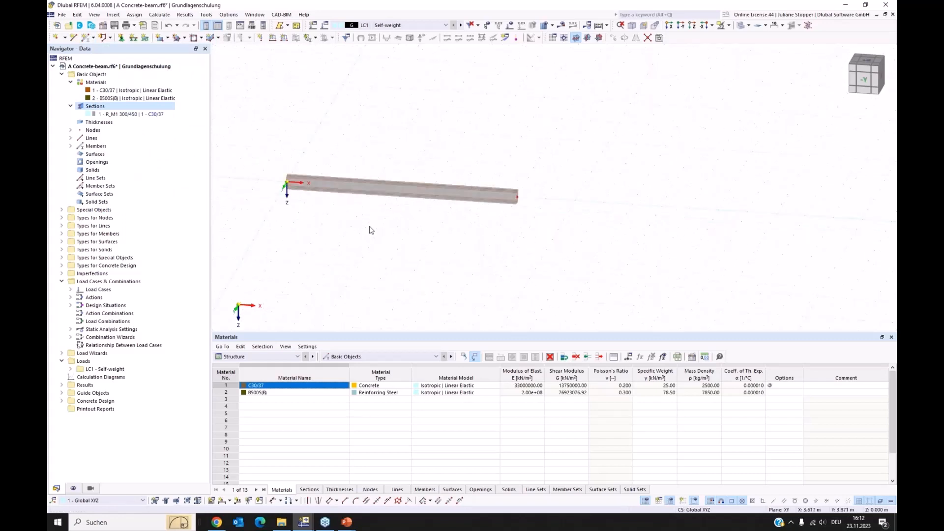
pyautogui.scroll(2, 371, 230)
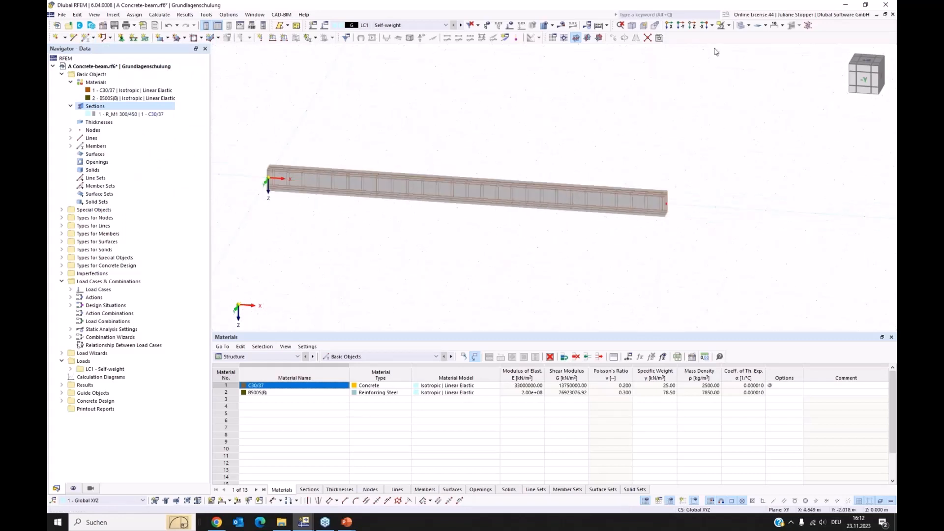
pyautogui.click(740, 25)
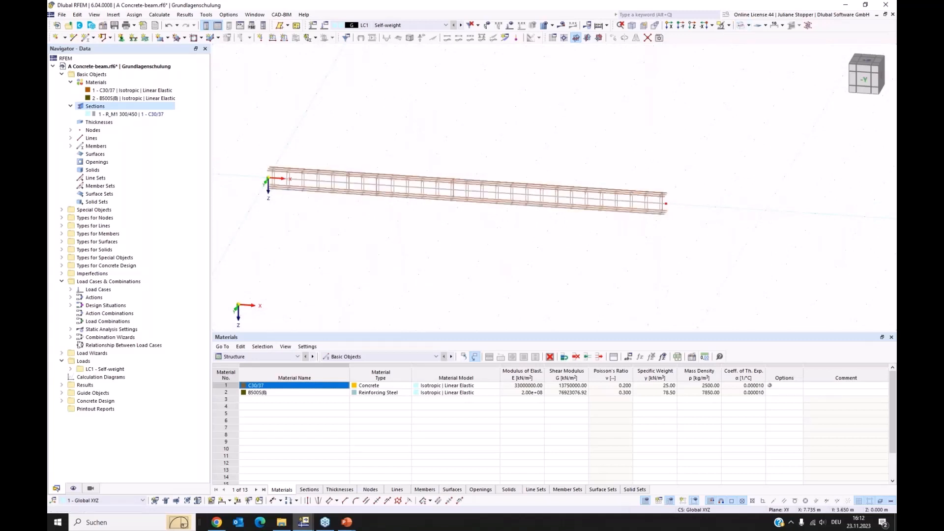
pyautogui.keyDown('ctrl'); pyautogui.moveTo(613, 266); pyautogui.dragTo(591, 271, button='middle'); pyautogui.keyUp('ctrl')
# Step: Try the solid model display for the beam and return to the wireframe model
pyautogui.click(749, 25)
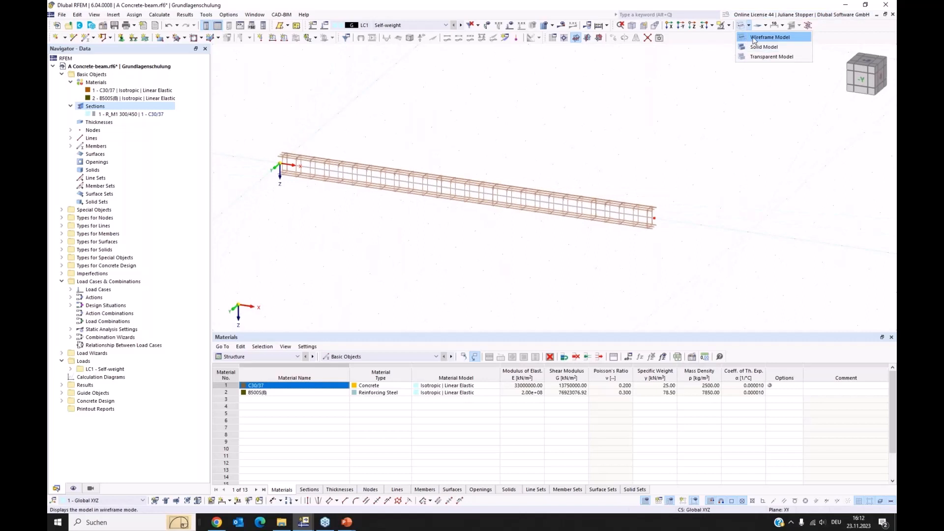
pyautogui.click(742, 47)
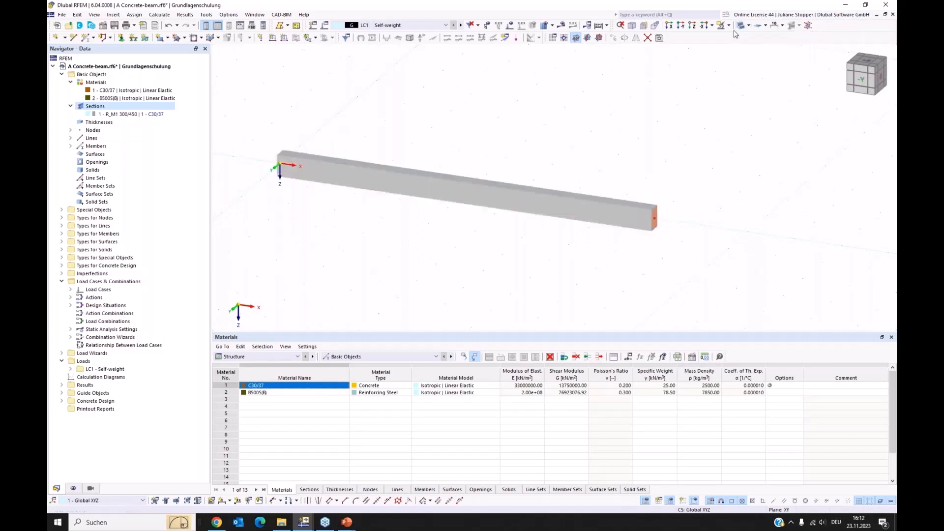
pyautogui.click(749, 26)
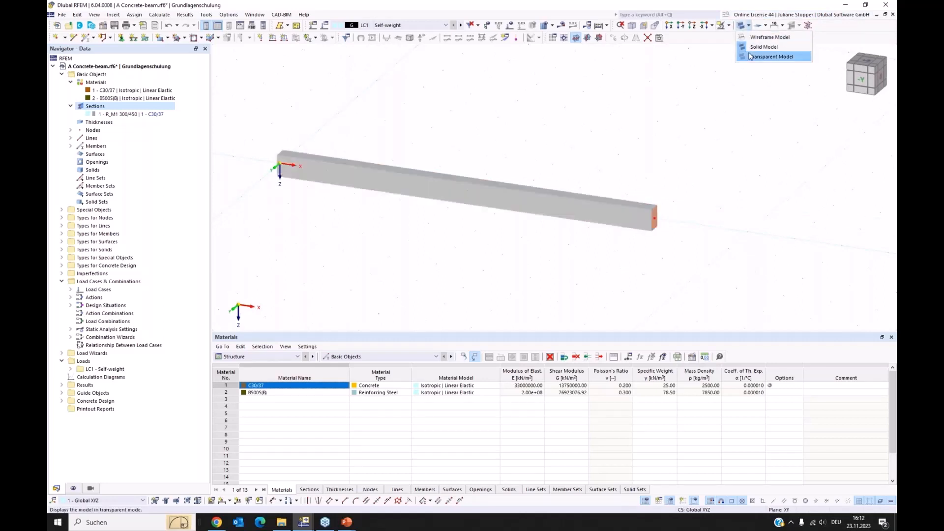
pyautogui.click(744, 39)
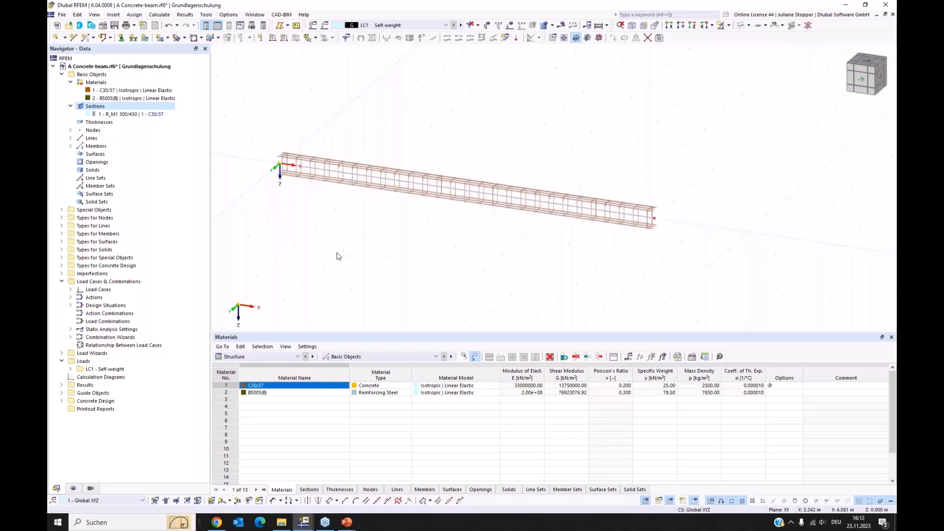
# Step: Enable a support on node 1 at the beam's start and assign the Fixed nodal support
pyautogui.keyDown('ctrl'); pyautogui.moveTo(332, 254); pyautogui.dragTo(399, 256, button='middle'); pyautogui.keyUp('ctrl')
pyautogui.moveTo(251, 167); pyautogui.dragTo(274, 190)
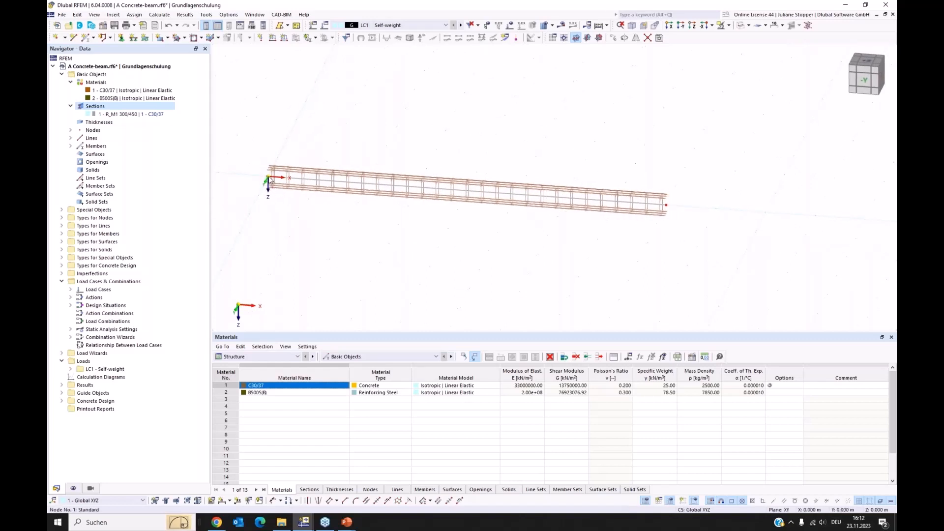
pyautogui.rightClick(269, 181)
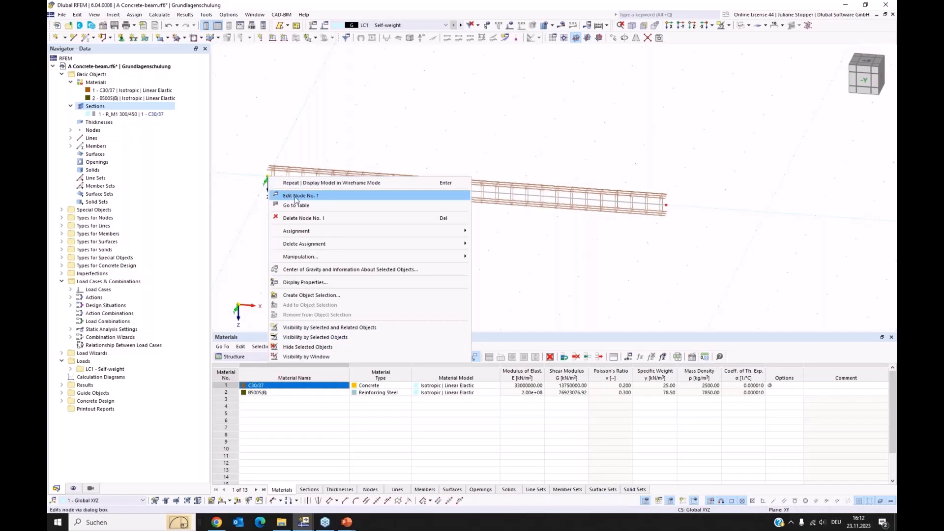
pyautogui.click(328, 207)
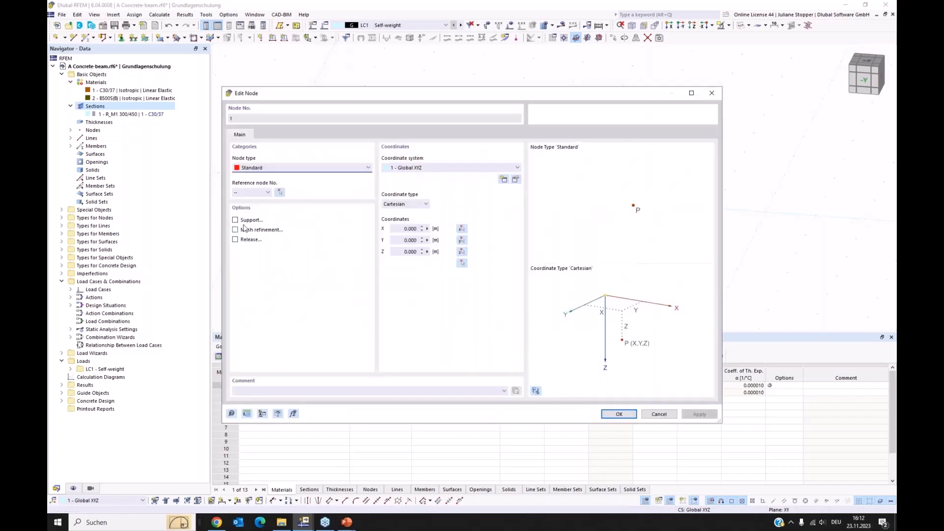
pyautogui.click(236, 221)
pyautogui.click(268, 136)
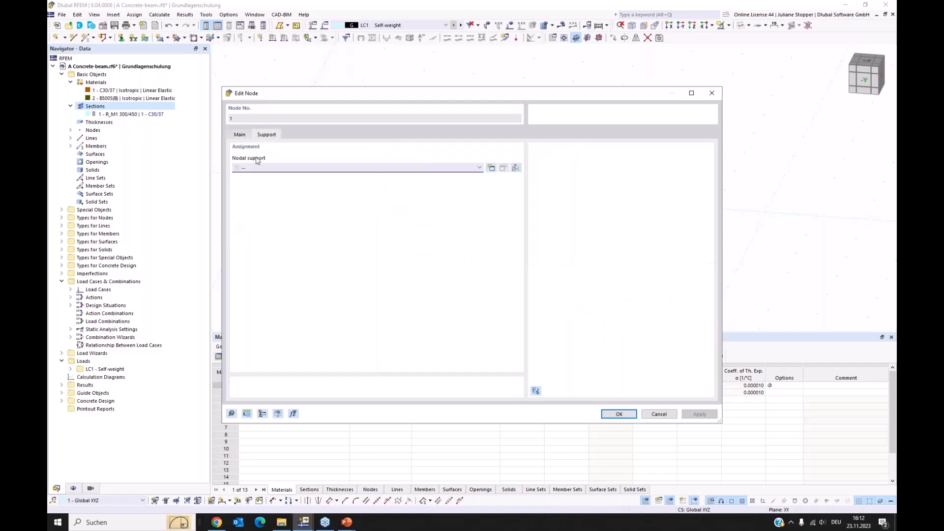
pyautogui.click(324, 169)
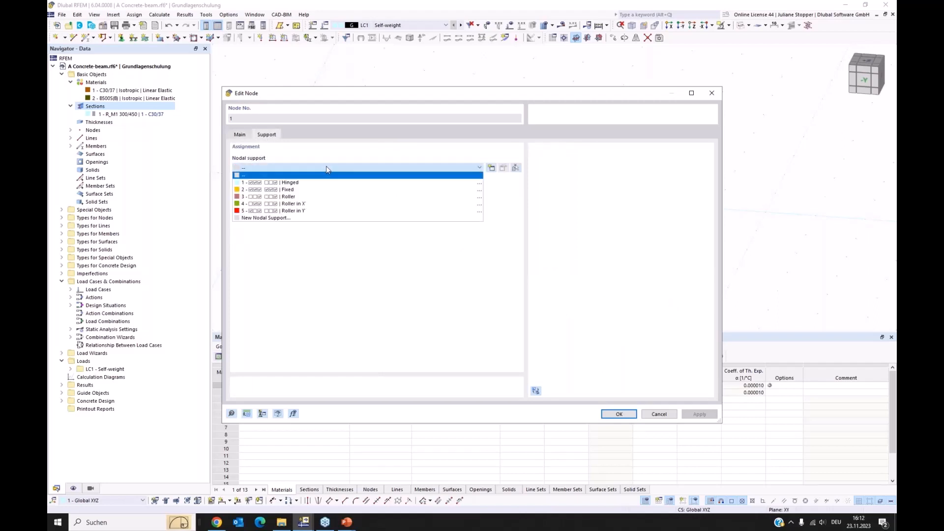
pyautogui.click(277, 190)
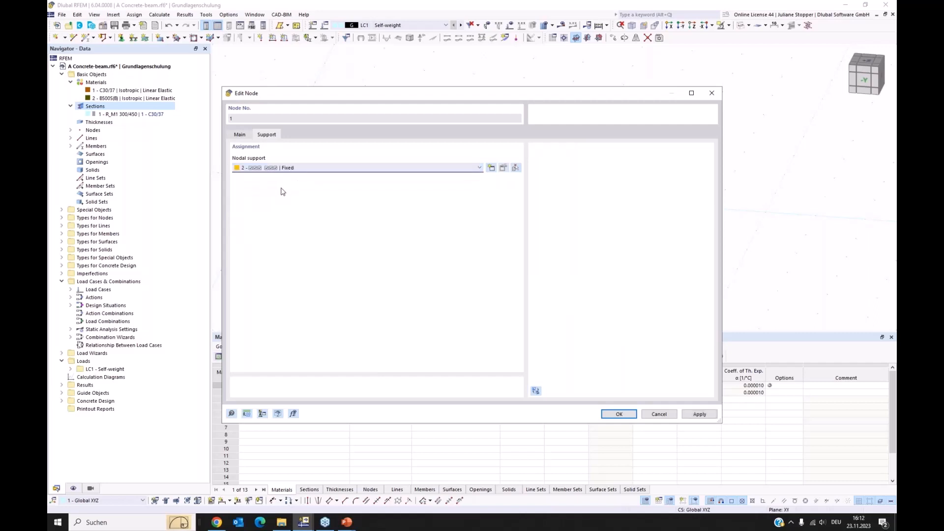
pyautogui.click(618, 414)
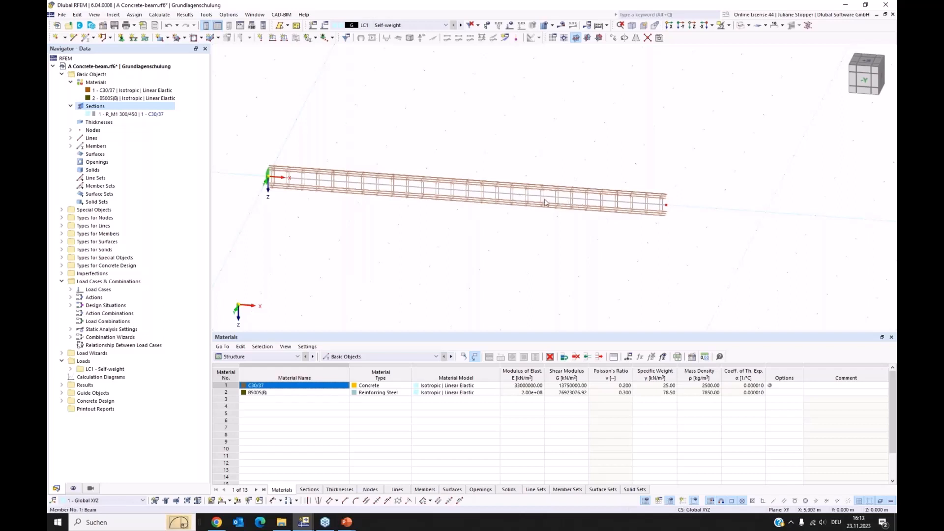
# Step: Create an 'On Member' node 6 m from the beam's start without dividing the member
pyautogui.click(515, 195)
pyautogui.rightClick(517, 198)
pyautogui.moveTo(542, 225)
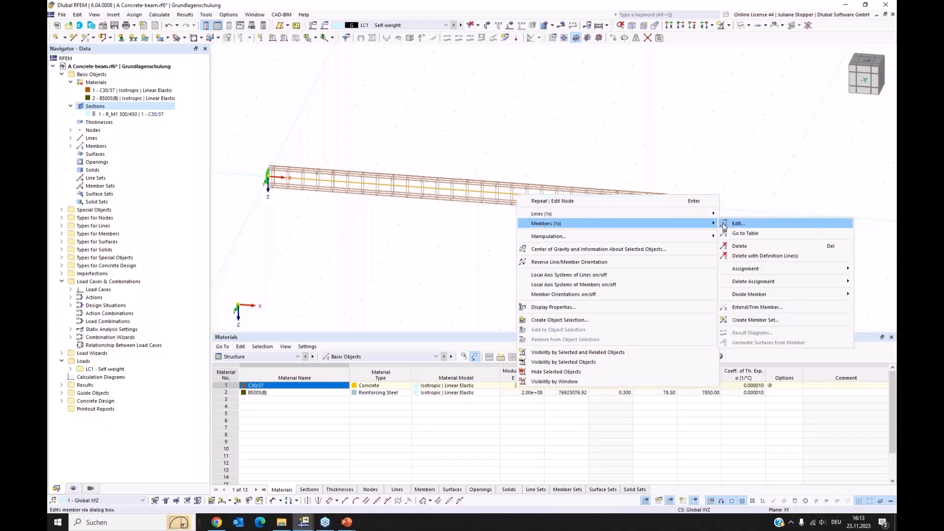
pyautogui.moveTo(746, 298)
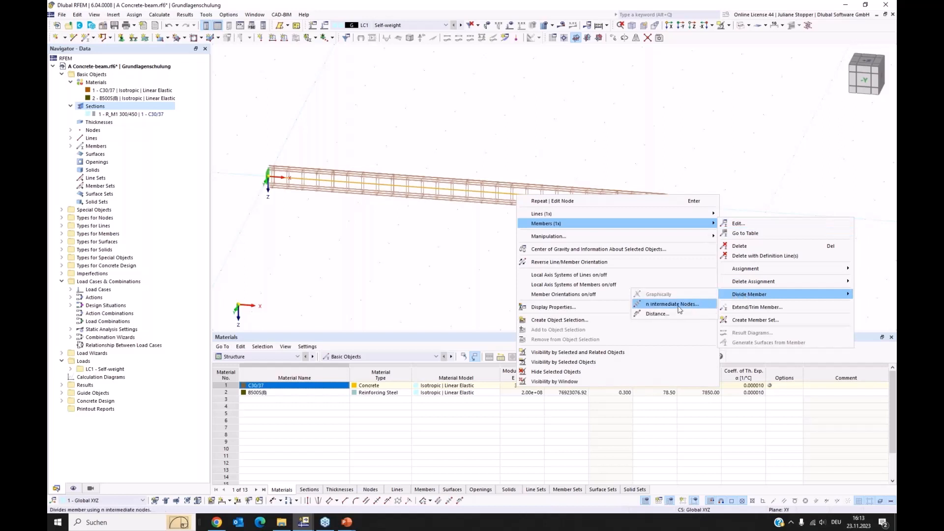
pyautogui.click(658, 314)
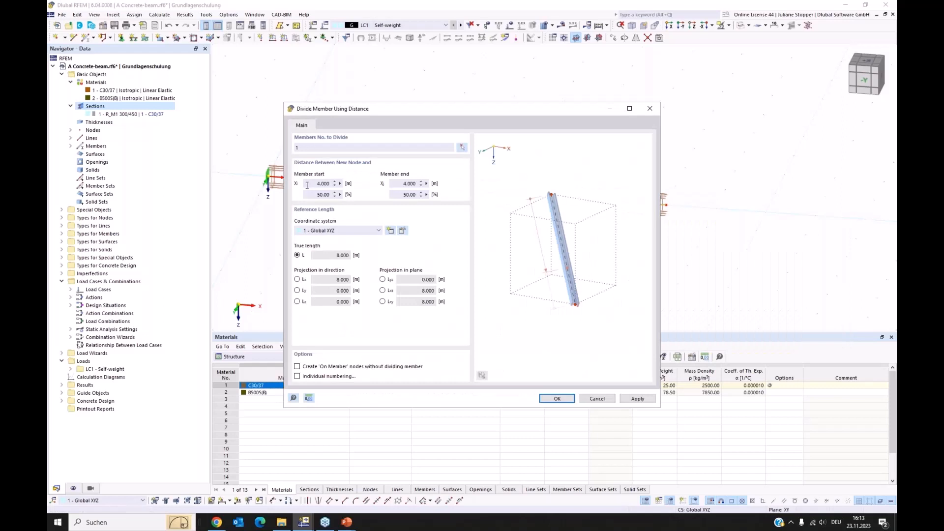
pyautogui.moveTo(307, 185); pyautogui.dragTo(358, 185)
pyautogui.write('6')
pyautogui.click(398, 183)
pyautogui.click(298, 367)
pyautogui.click(554, 399)
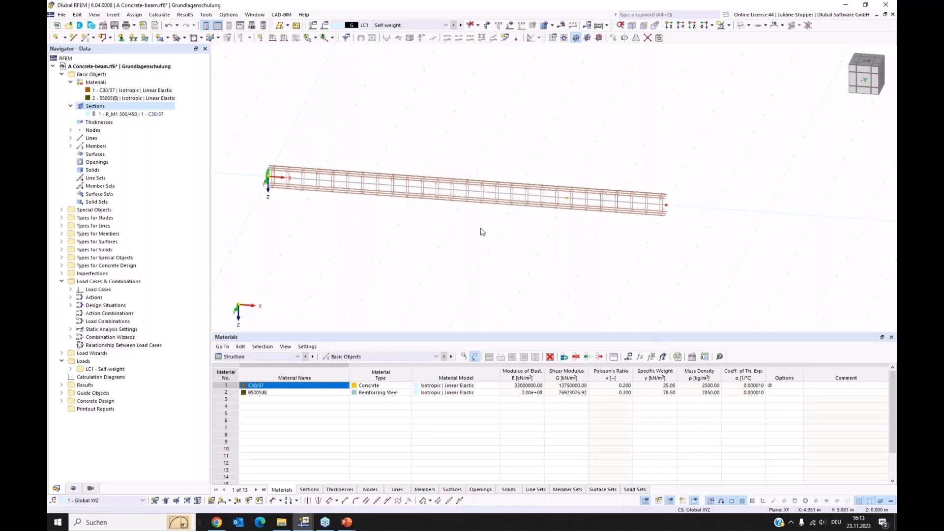
# Step: Enable a support on the intermediate node at X = 6.000 m and choose the Roller in X' nodal support
pyautogui.rightClick(567, 199)
pyautogui.click(578, 201)
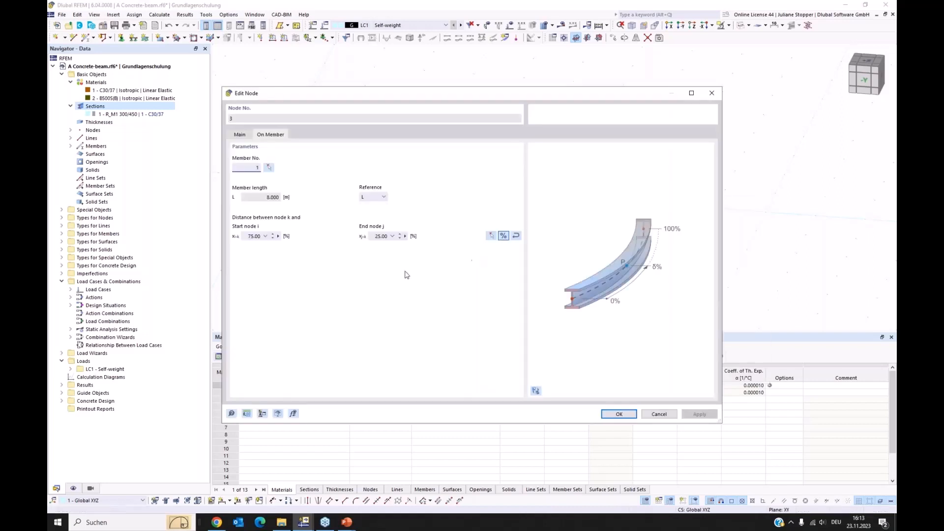
pyautogui.click(246, 136)
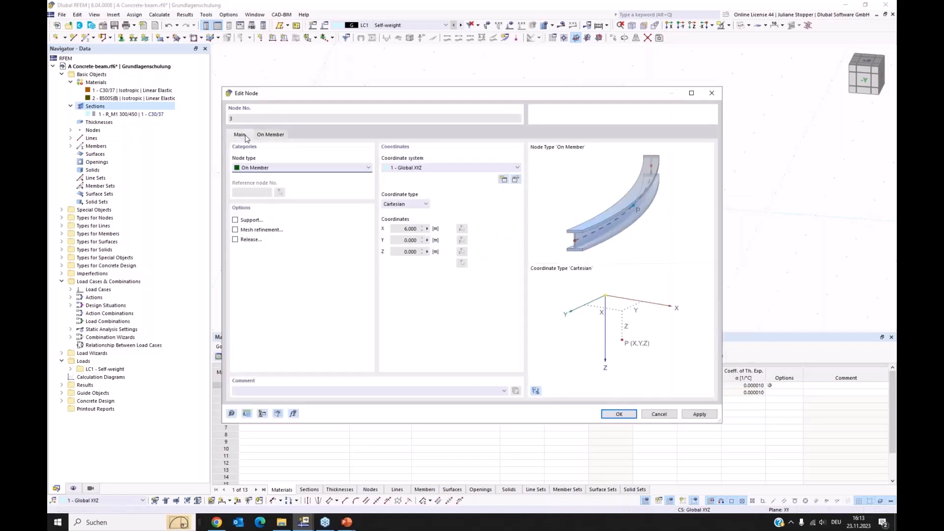
pyautogui.click(235, 220)
pyautogui.click(301, 135)
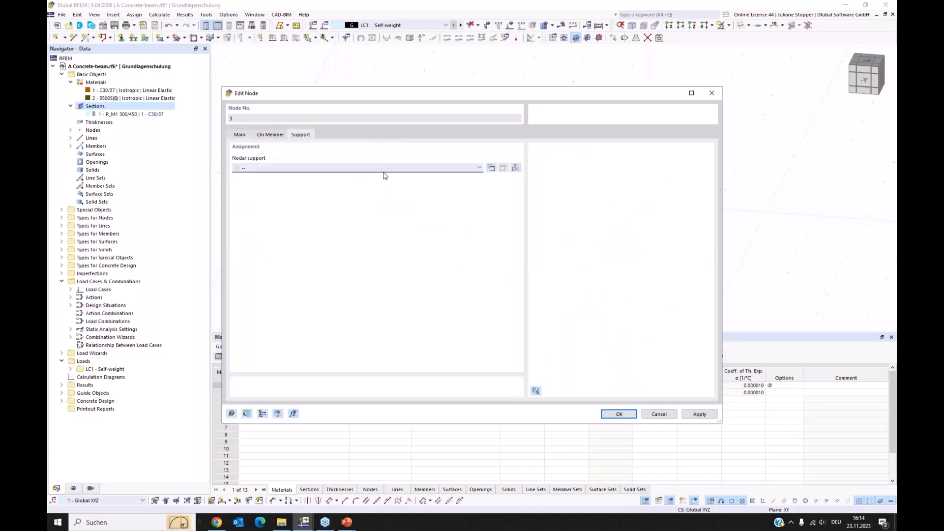
pyautogui.click(480, 169)
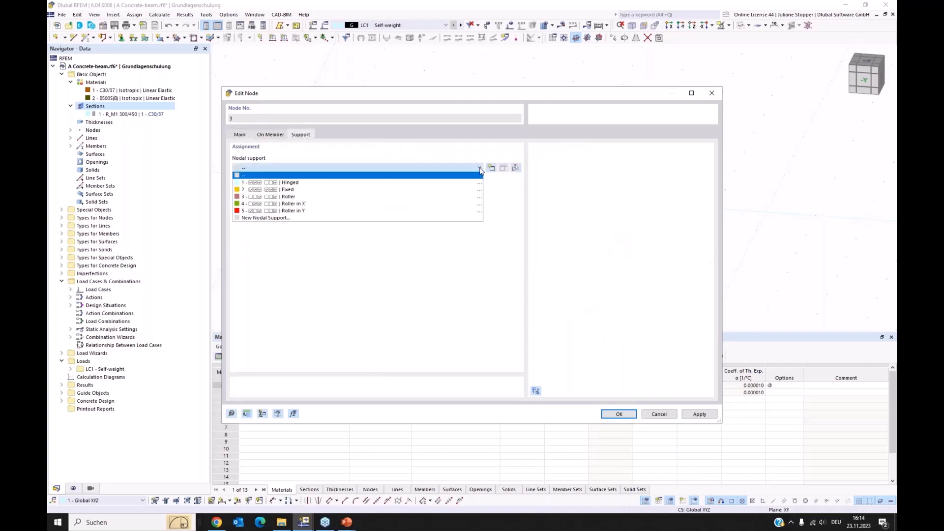
pyautogui.click(302, 204)
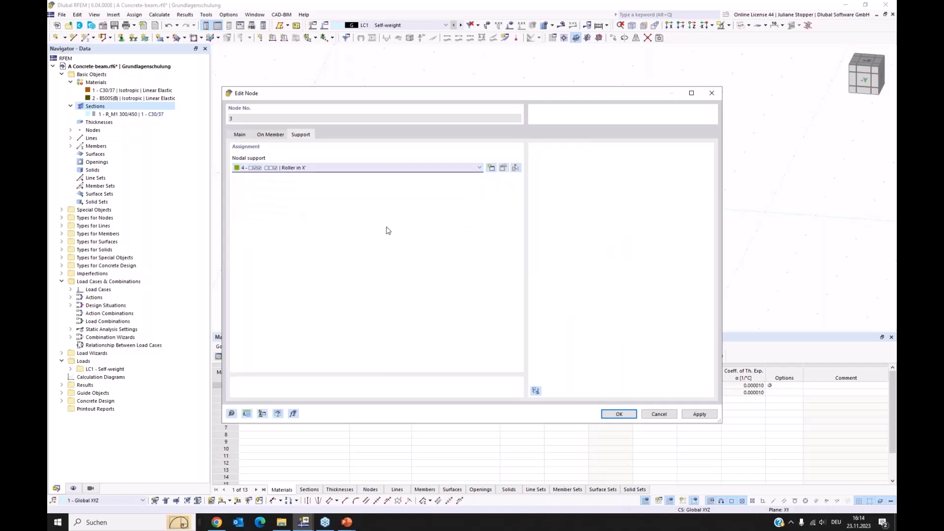
# Step: Restrain the rotation φX in the Roller in X' support and confirm the support and node settings
pyautogui.click(505, 168)
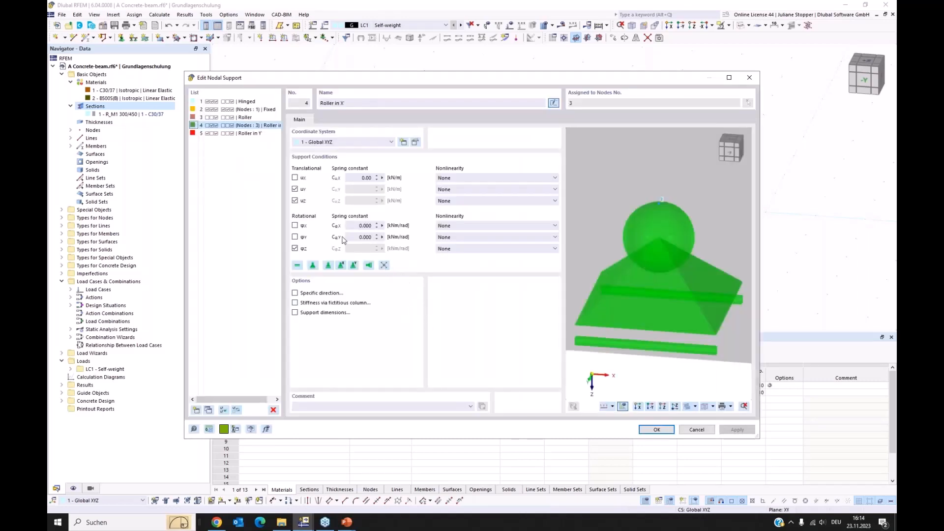
pyautogui.click(295, 226)
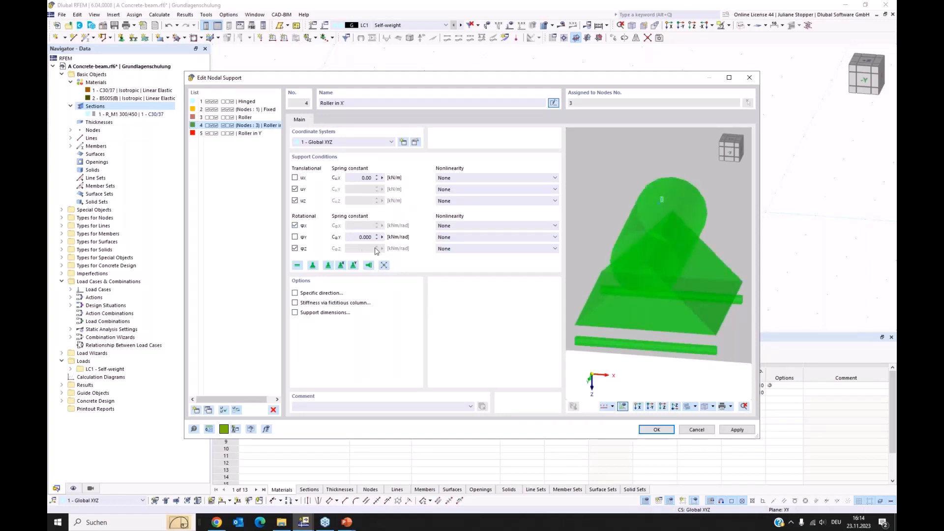
pyautogui.click(657, 430)
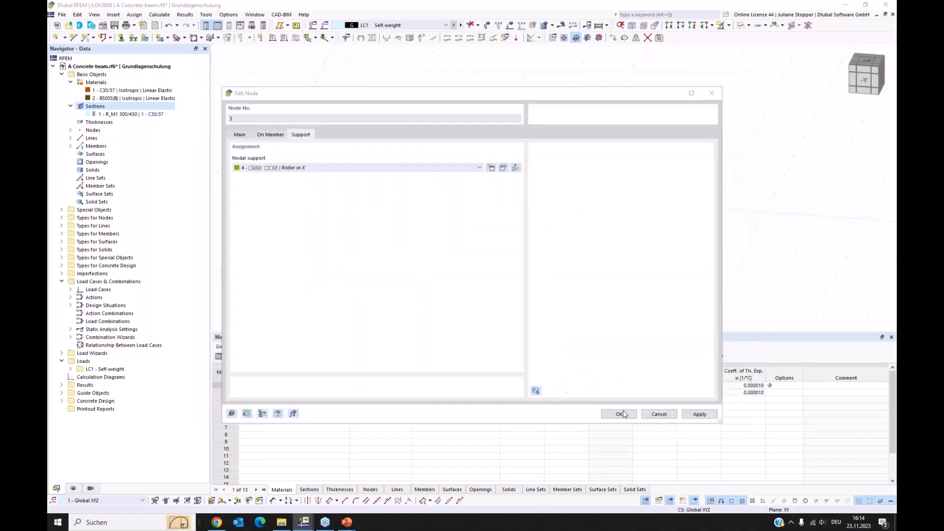
pyautogui.click(619, 414)
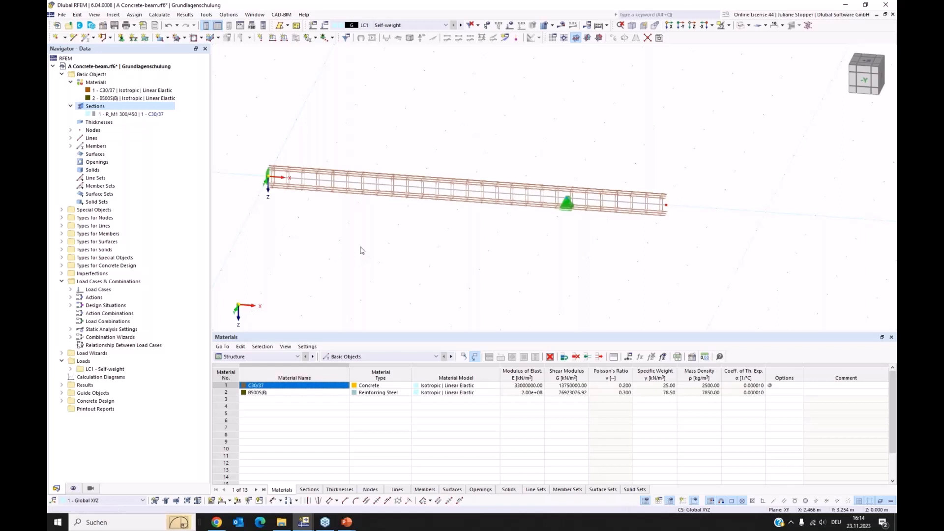
# Step: Collapse the basic objects in the navigator and open the load case list of Load Cases & Combinations
pyautogui.click(61, 75)
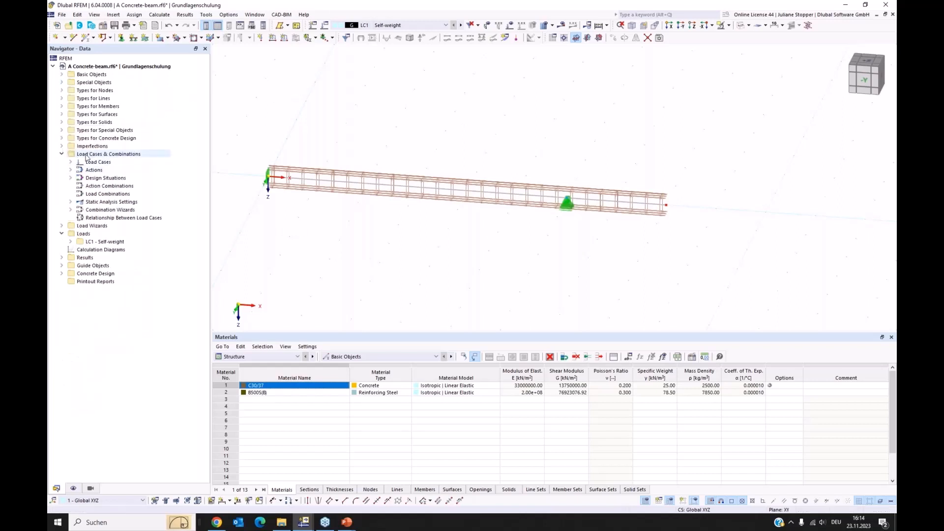
pyautogui.click(88, 156)
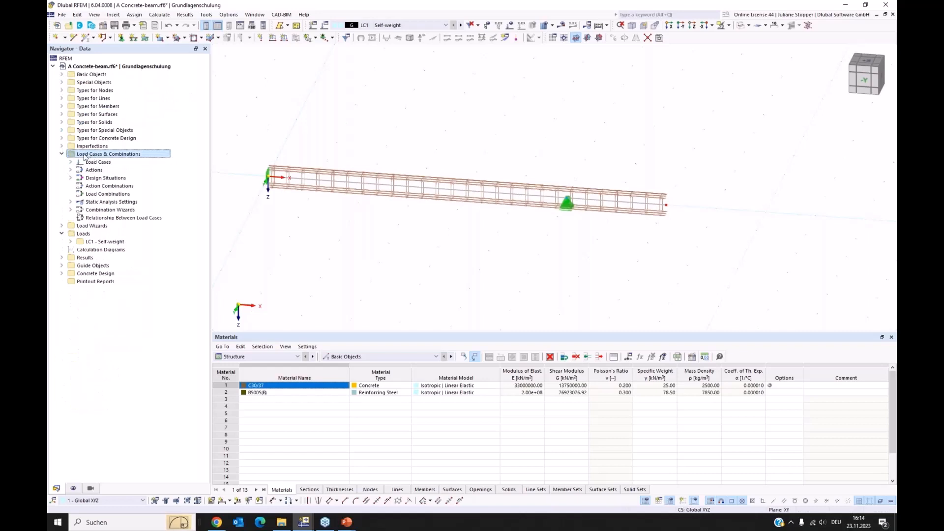
pyautogui.rightClick(85, 156)
pyautogui.click(116, 166)
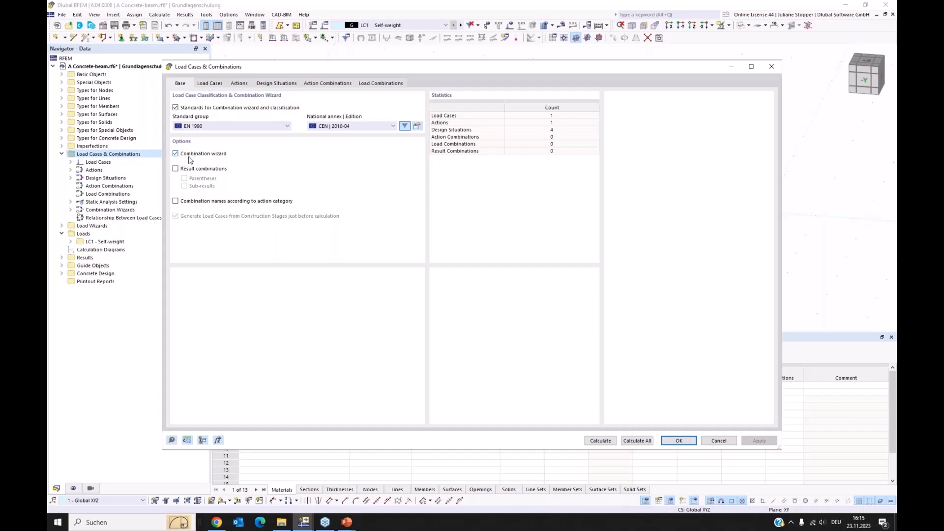
pyautogui.click(209, 84)
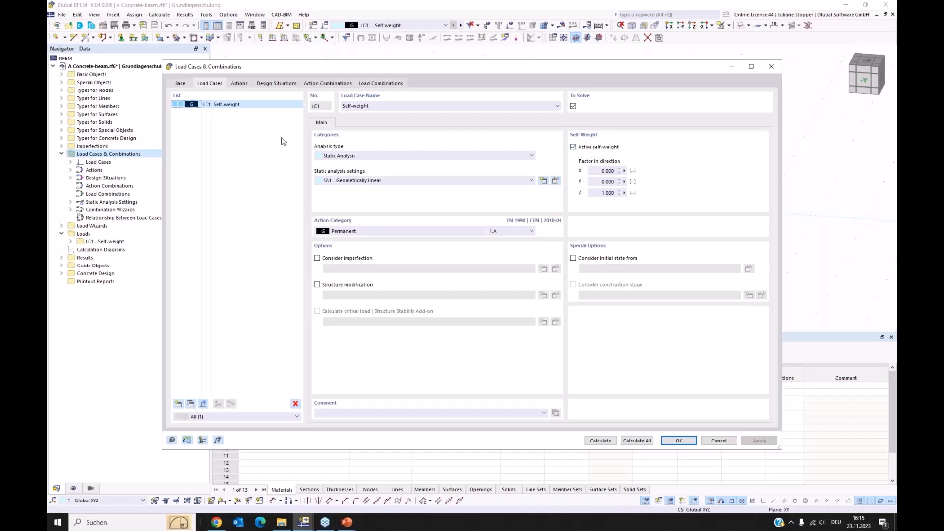
# Step: Create load case LC2 'Live Load - field 1' with action category Imposed loads - category B: office areas, and apply it
pyautogui.click(179, 405)
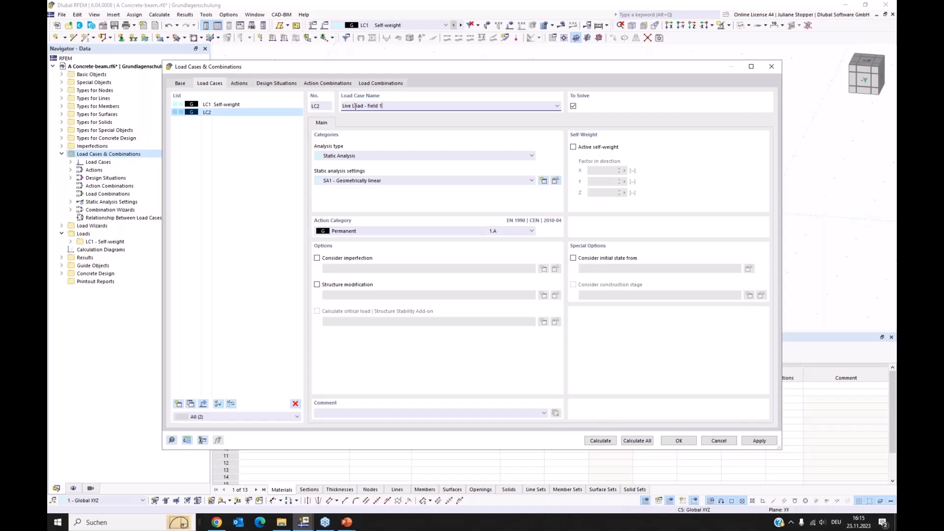
pyautogui.click(247, 164)
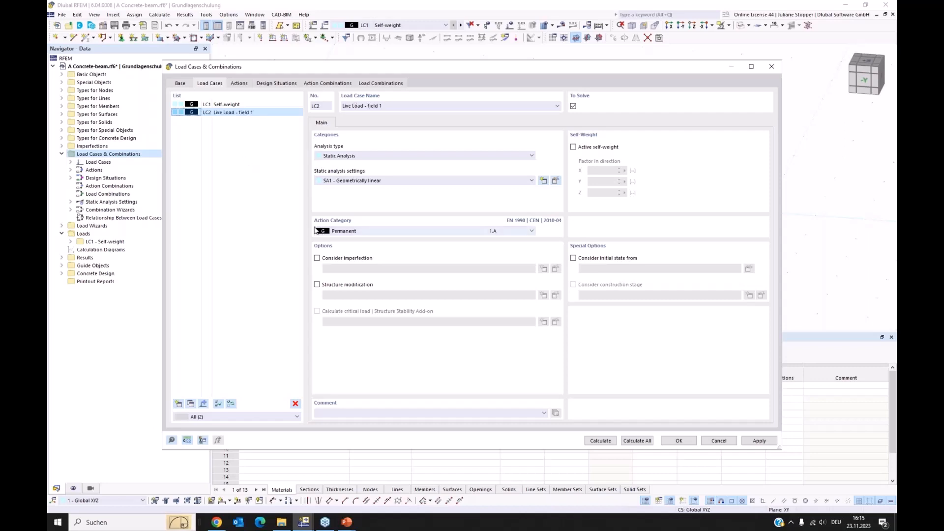
pyautogui.click(362, 235)
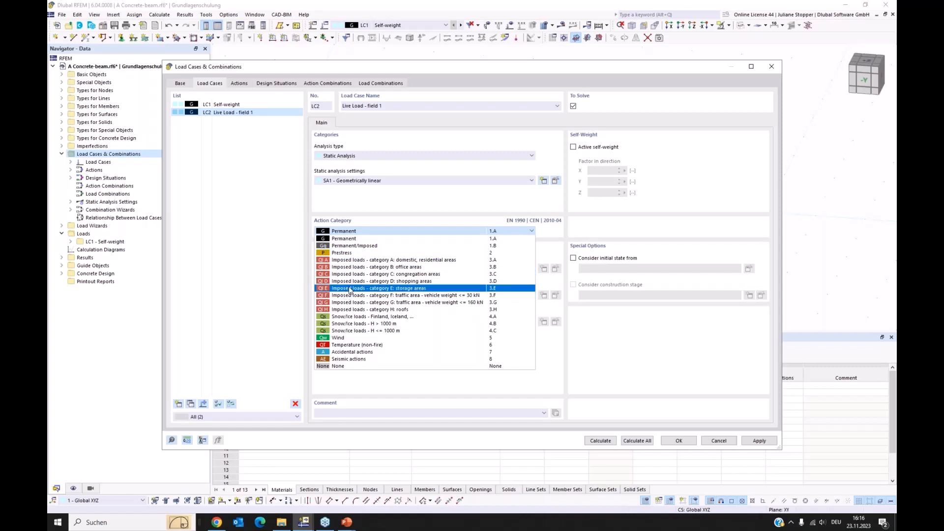
pyautogui.click(352, 268)
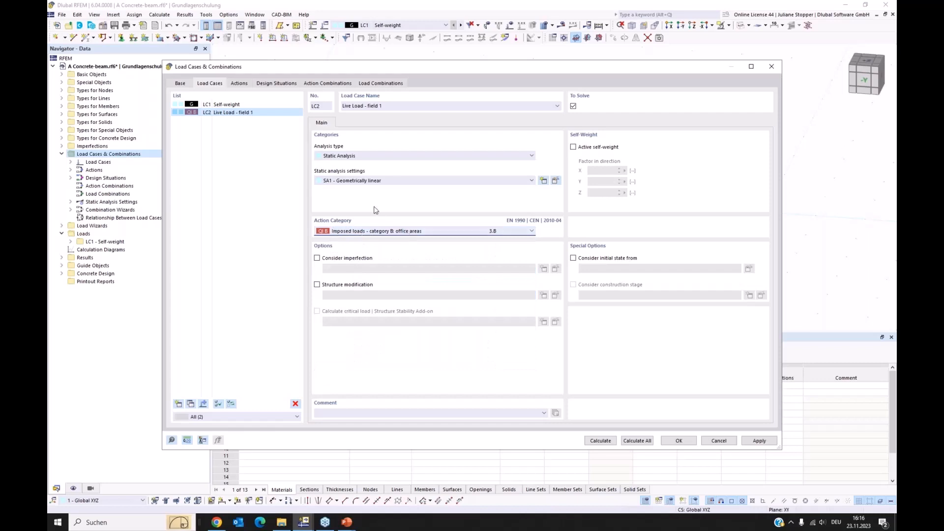
pyautogui.click(760, 440)
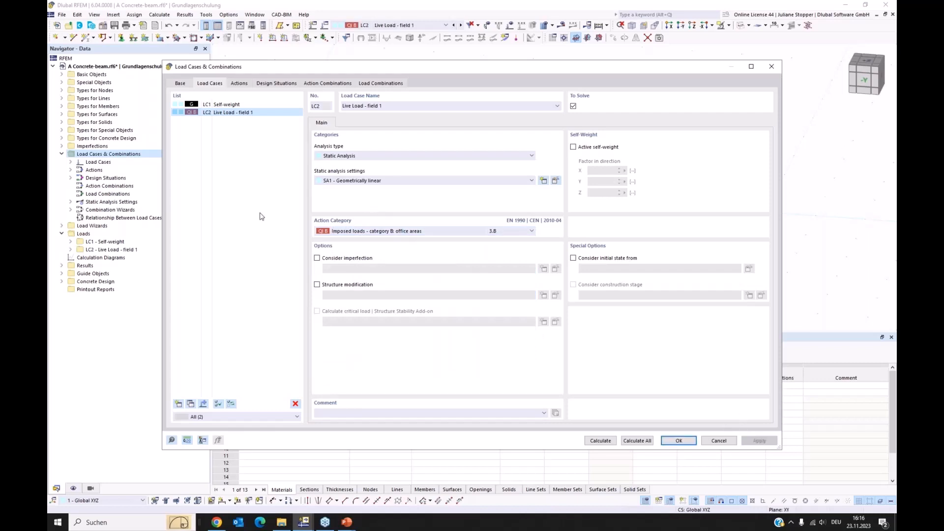
# Step: Copy the field 1 live load case, name the copy 'Live Load - field 2', and apply it
pyautogui.click(191, 405)
pyautogui.click(393, 106)
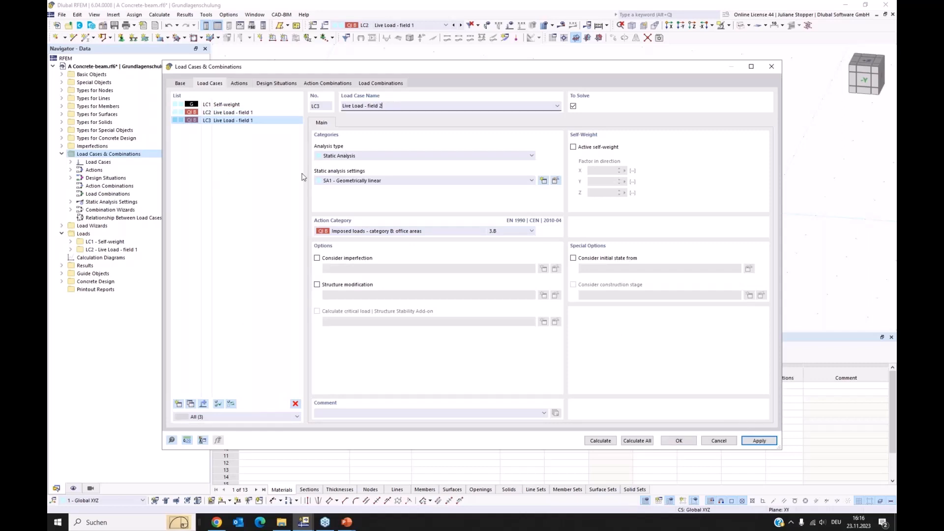
pyautogui.click(276, 203)
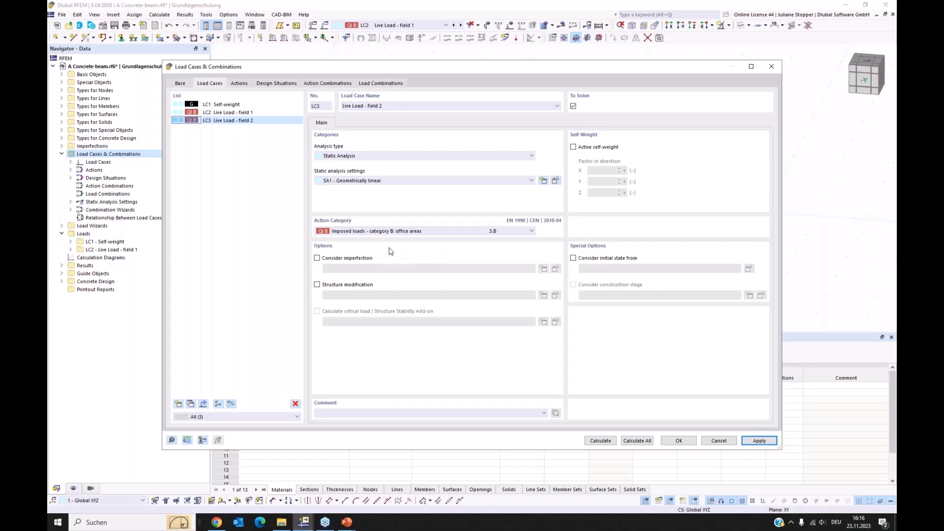
pyautogui.click(760, 441)
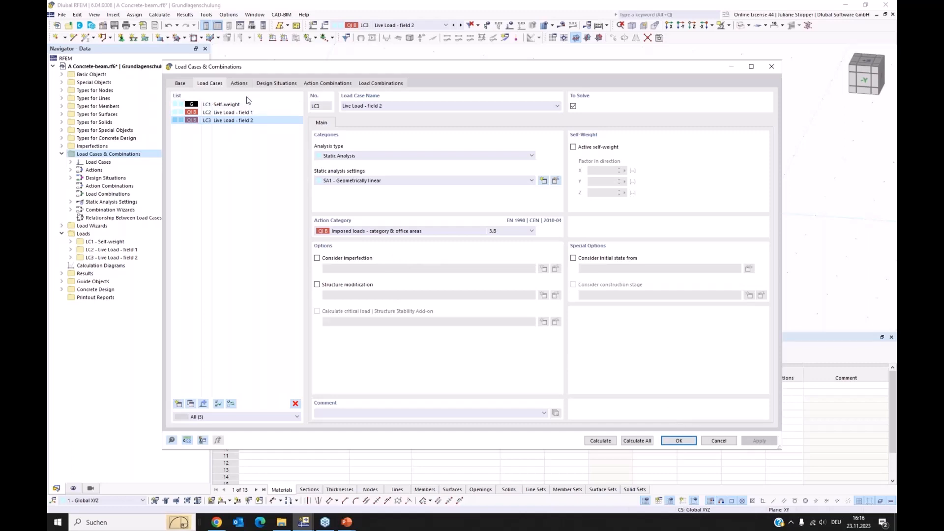
# Step: Review the actions and the ULS design situation DS1, including its available types and the Eq. 6.10 combination rule
pyautogui.click(239, 83)
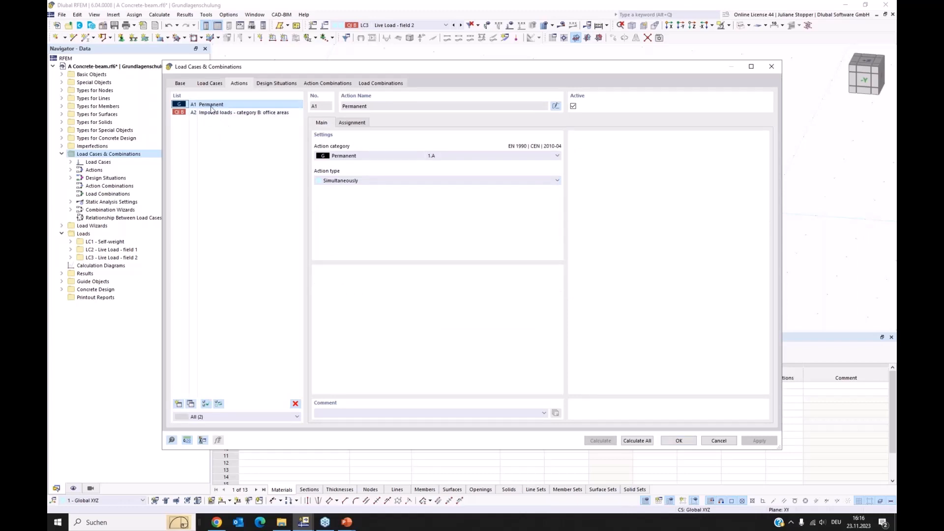
pyautogui.click(283, 84)
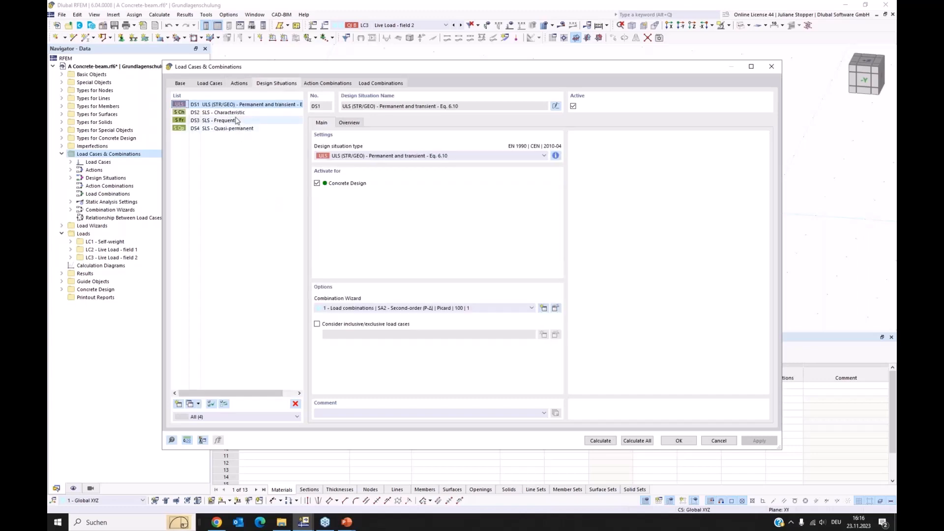
pyautogui.click(502, 157)
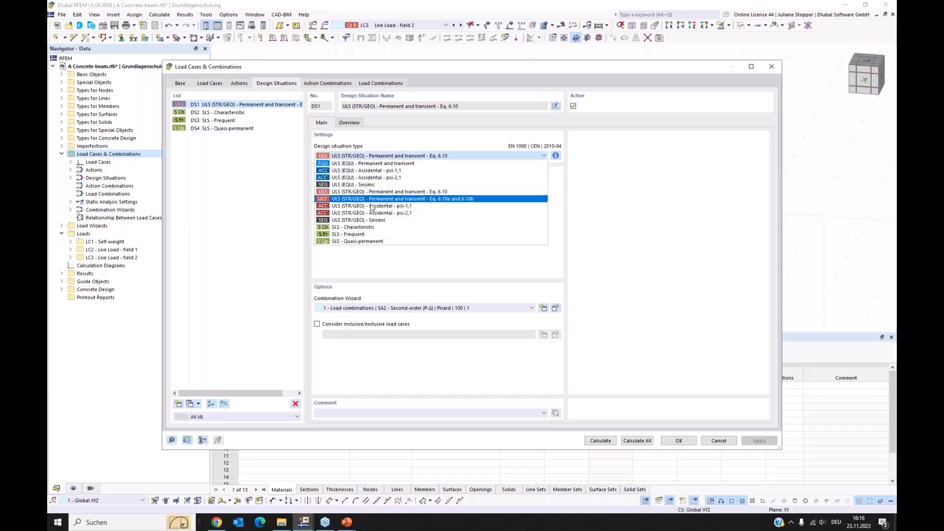
pyautogui.click(503, 158)
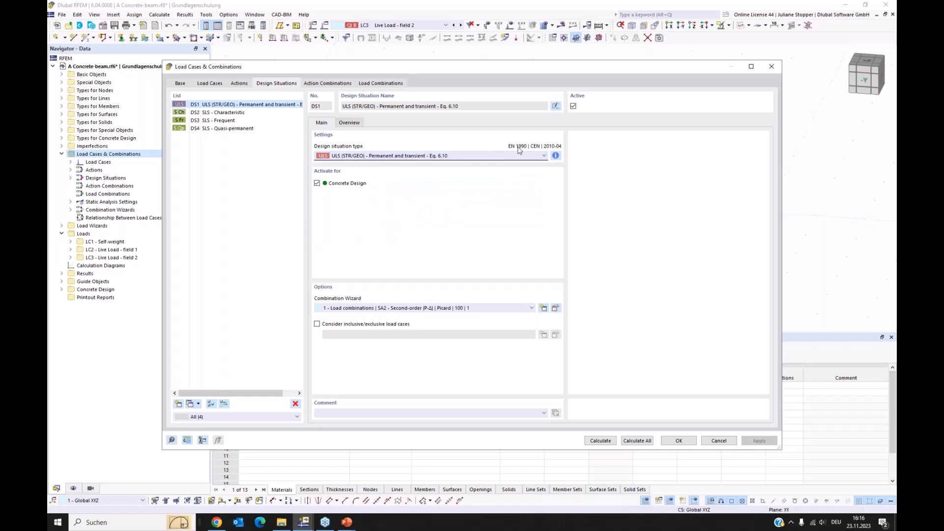
pyautogui.click(556, 155)
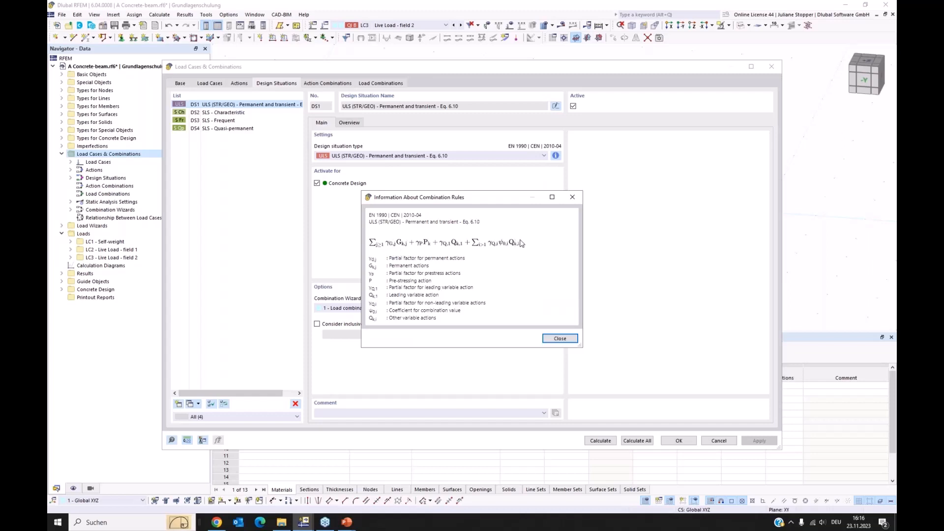
pyautogui.click(560, 339)
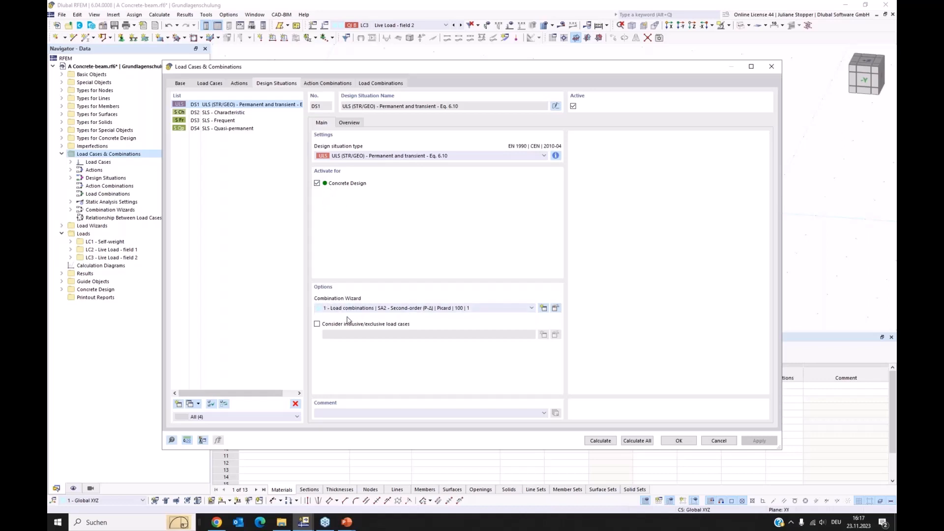
# Step: Exclude imperfection cases from combination wizard 1, 'Load combinations | SA2 - Second-order (P-Δ)', and confirm
pyautogui.click(555, 309)
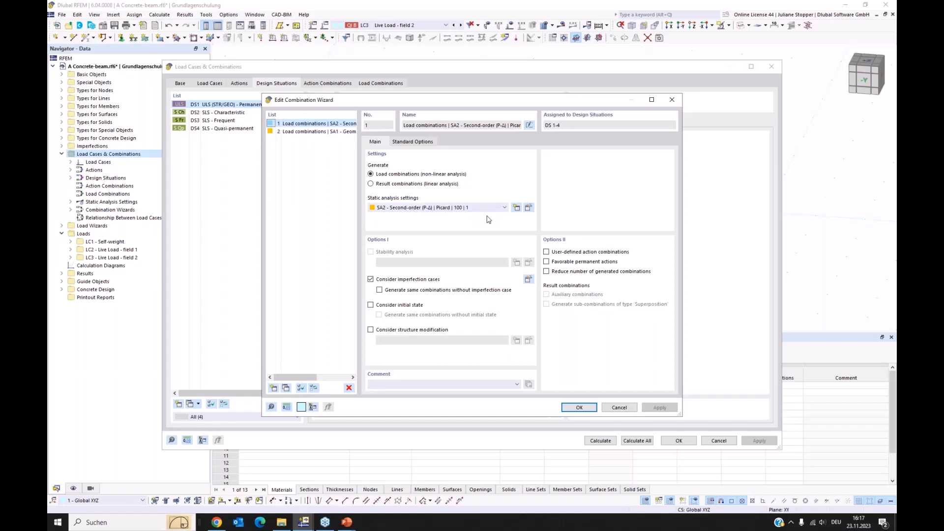
pyautogui.click(371, 280)
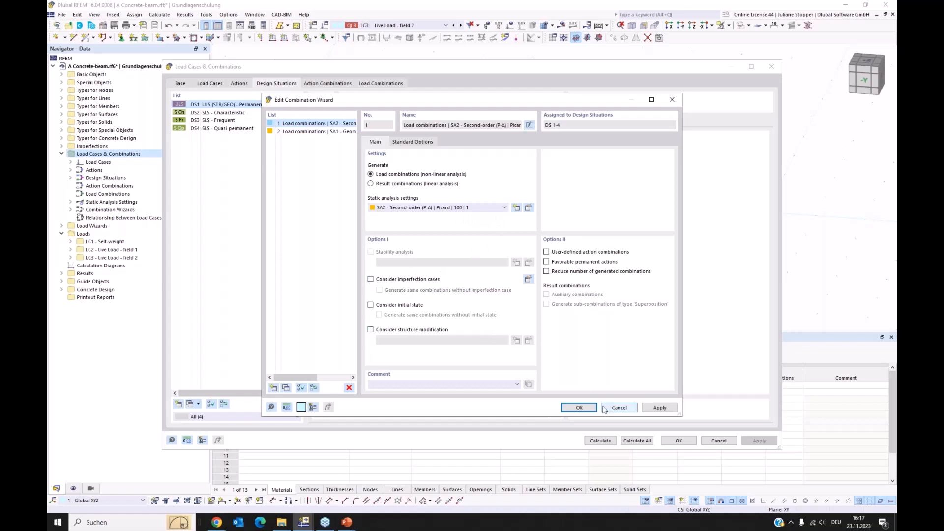
pyautogui.click(580, 408)
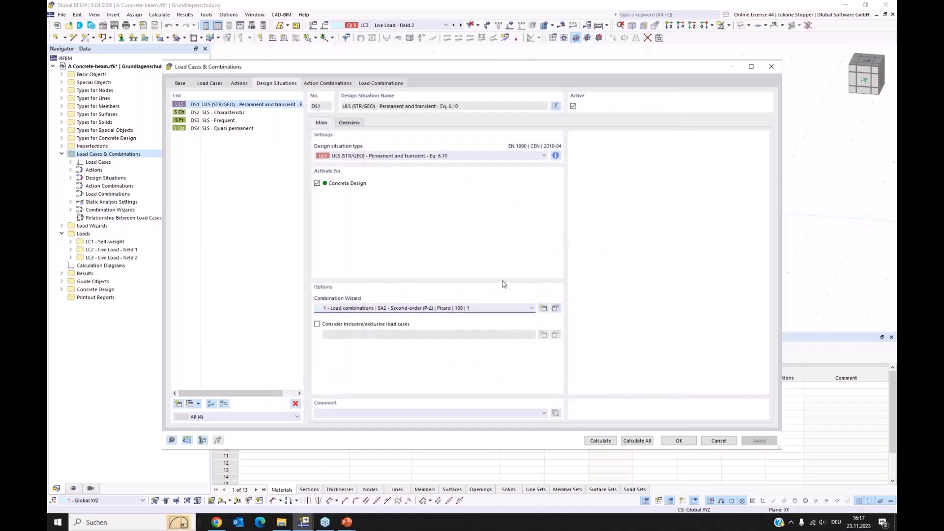
# Step: Check the characteristic, frequent and quasi-permanent SLS design situations, generate the action and load combinations, and confirm the dialog
pyautogui.click(231, 114)
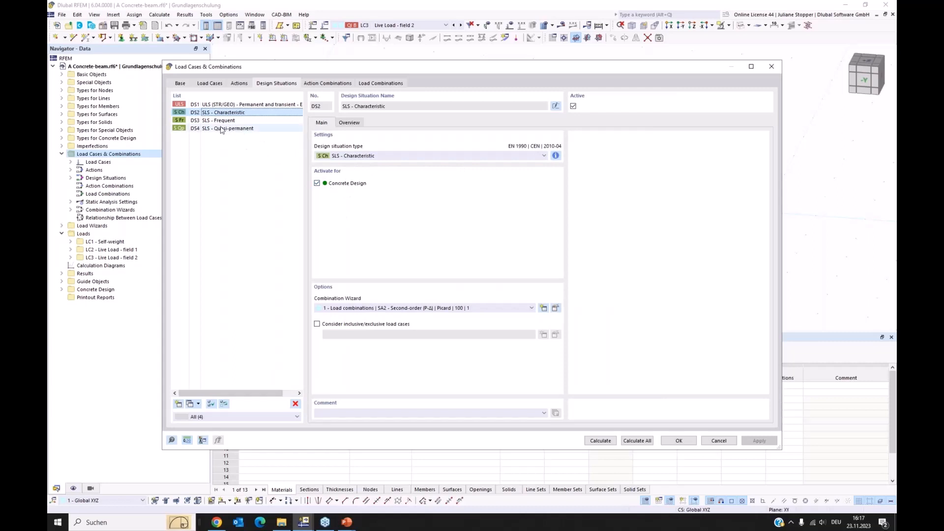
pyautogui.click(224, 121)
pyautogui.click(226, 129)
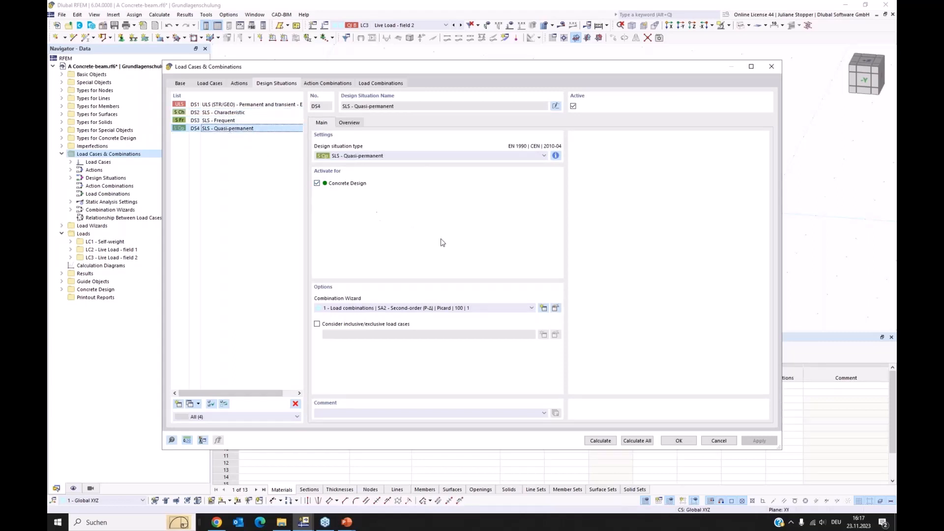
pyautogui.click(328, 83)
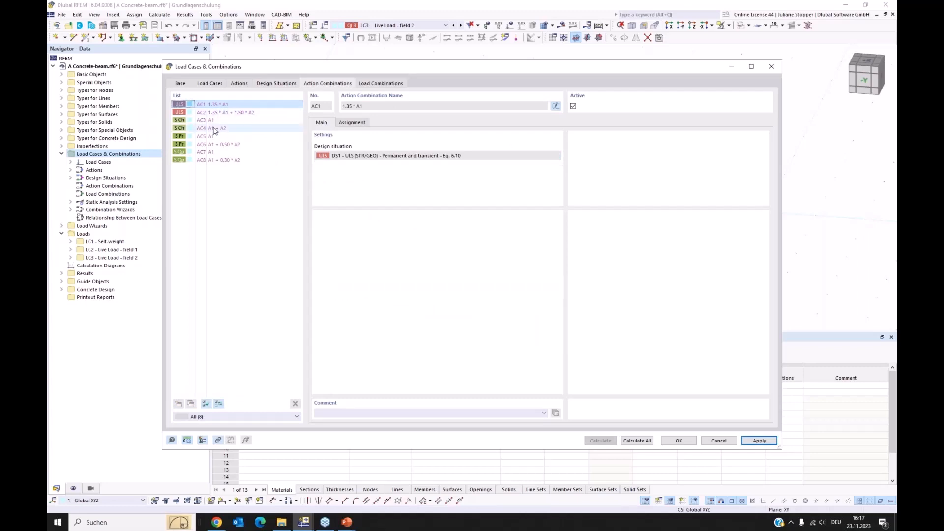
pyautogui.click(378, 83)
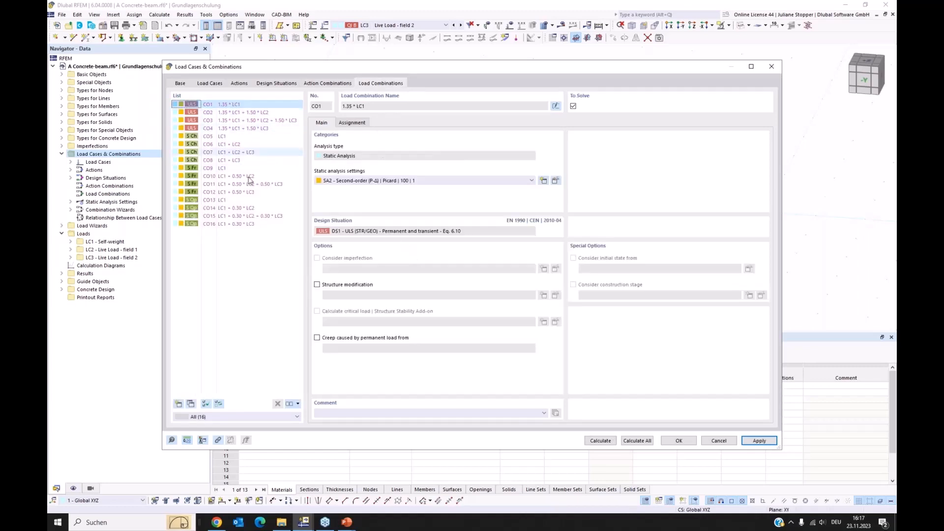
pyautogui.click(680, 440)
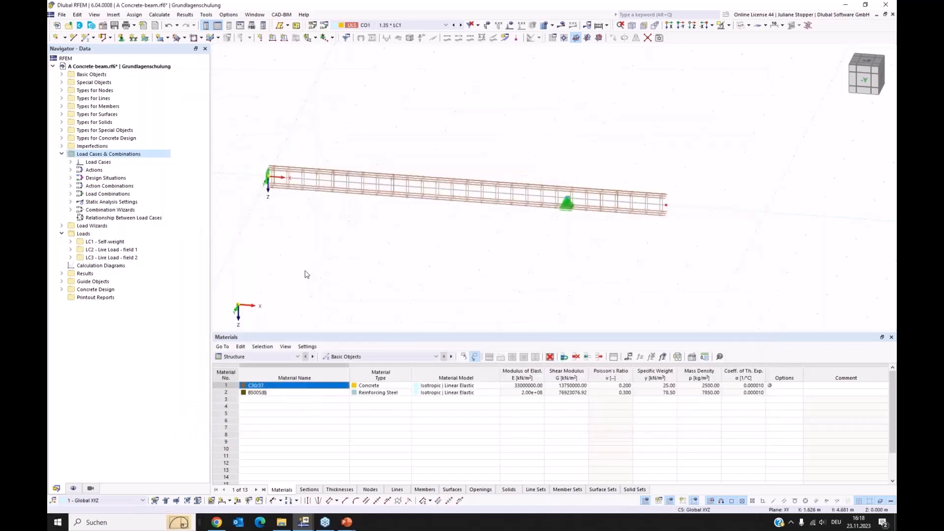
# Step: Expand the LC1 - Self-weight loads in the navigator and display the loads, including self-weight, on the model
pyautogui.click(62, 154)
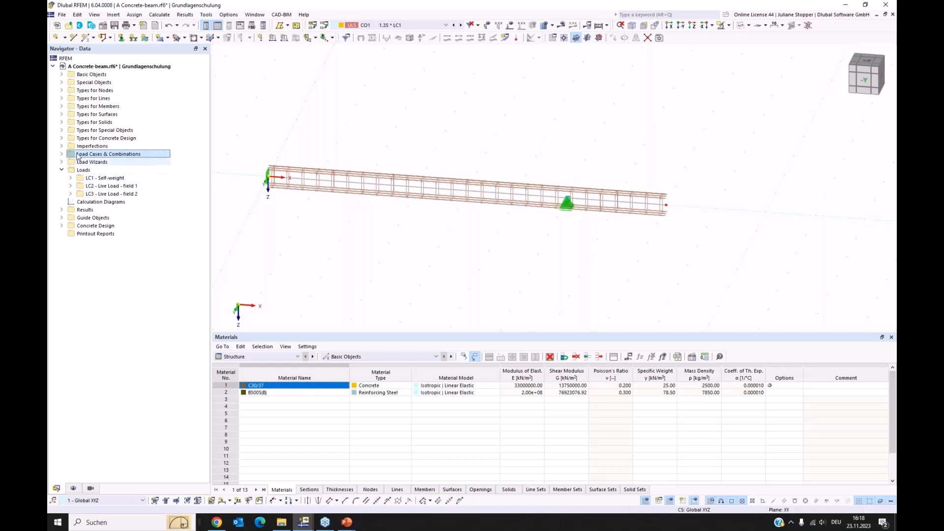
pyautogui.click(71, 179)
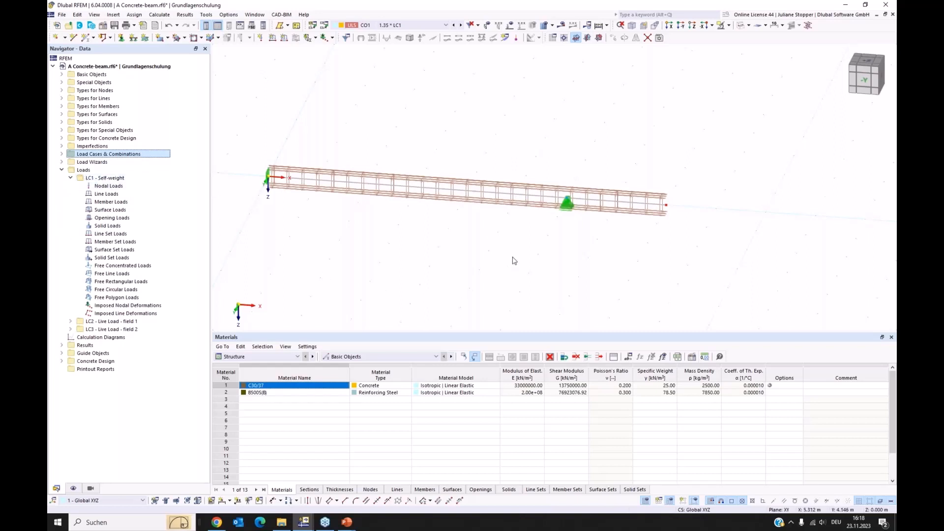
pyautogui.click(511, 27)
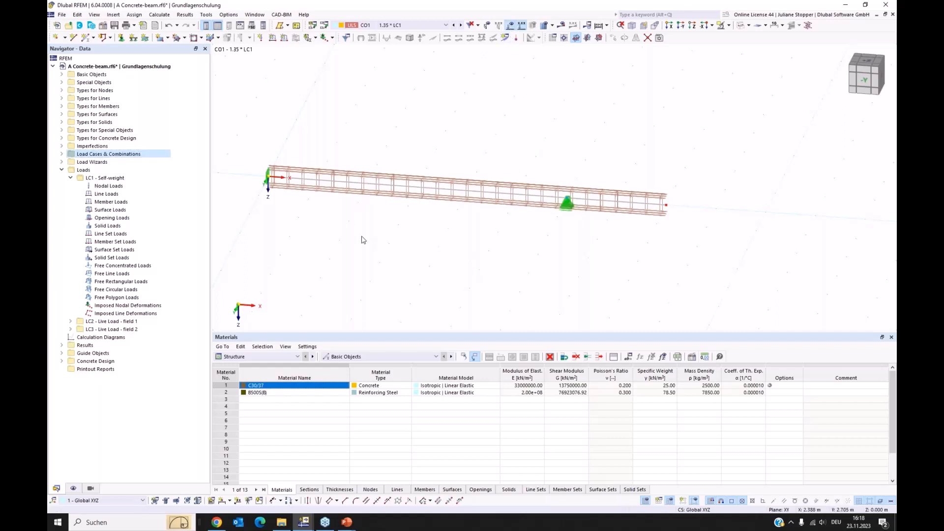
pyautogui.click(74, 490)
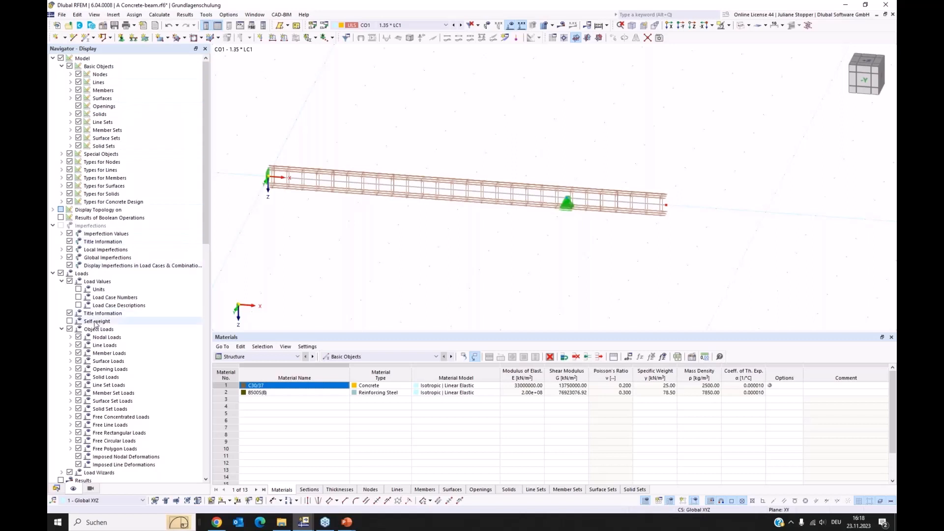
pyautogui.click(69, 322)
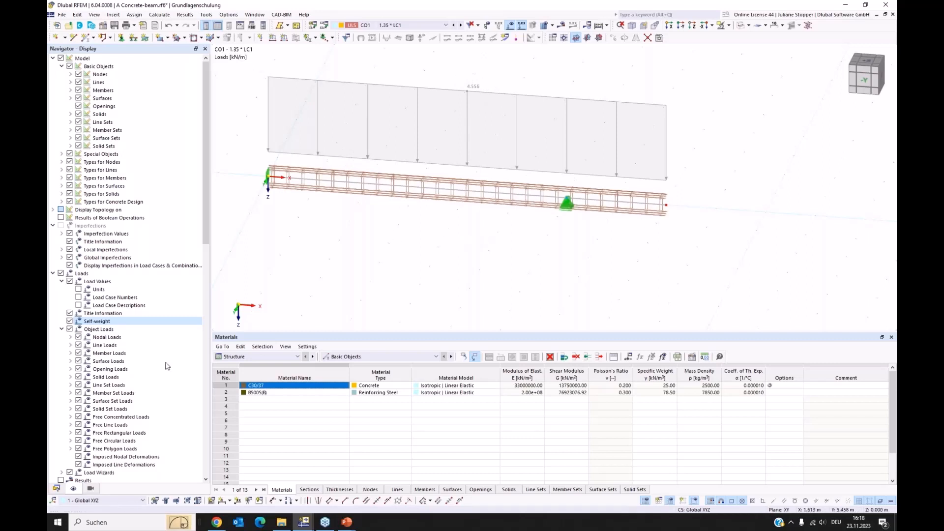
pyautogui.click(56, 489)
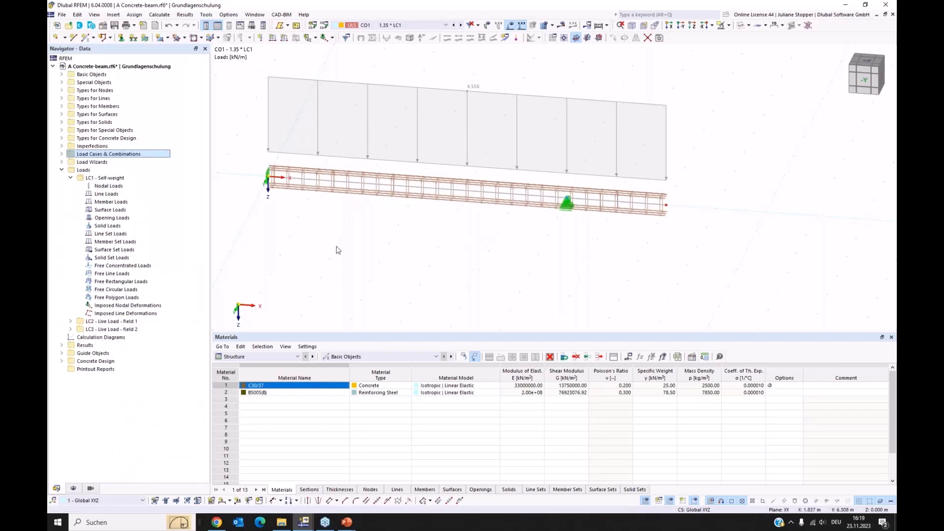
# Step: Create a uniform member load of 1.5 kN/m in direction ZL on member 1 in load case LC1 - Self-weight
pyautogui.moveTo(388, 280); pyautogui.dragTo(407, 294, button='middle')
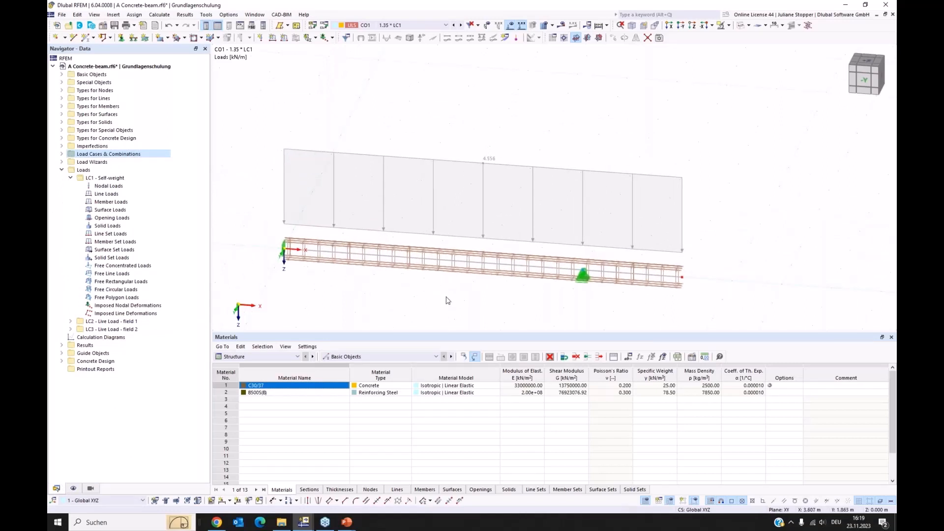
pyautogui.click(284, 38)
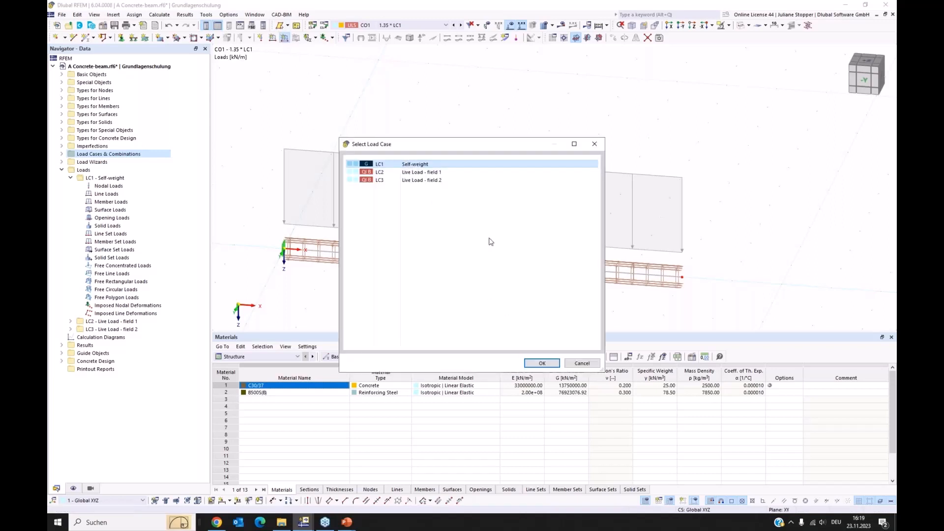
pyautogui.click(541, 363)
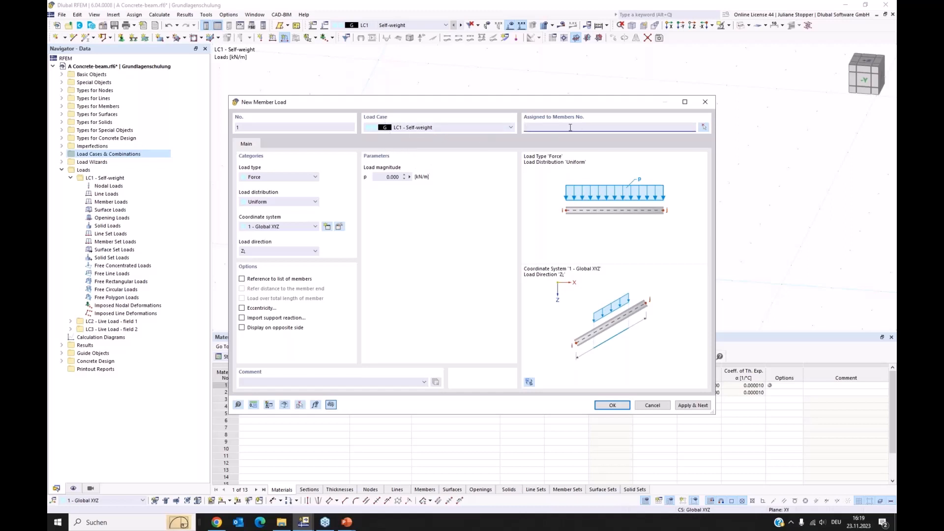
pyautogui.click(404, 179)
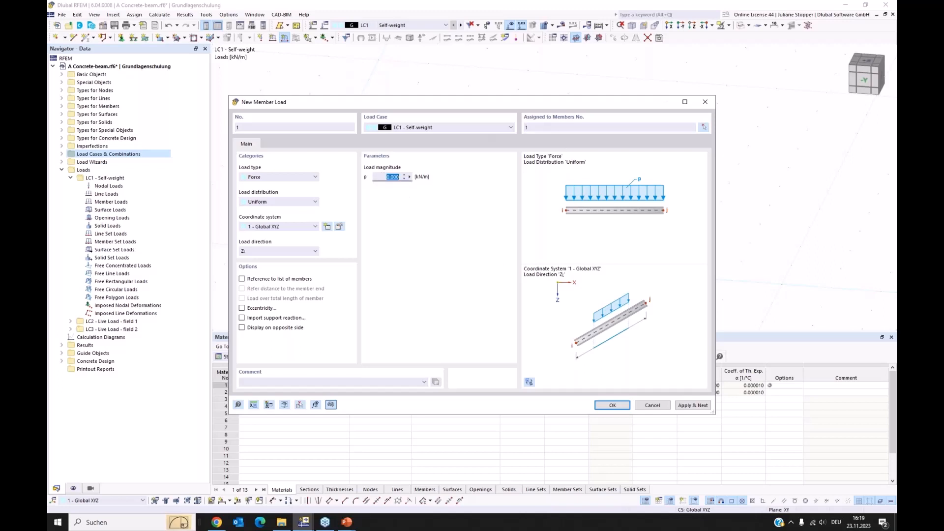
pyautogui.write('1')
pyautogui.click(693, 407)
# Step: Set up another member load in LC2 - Live Load - field 1 on member 1 with trapezoidal load distribution
pyautogui.moveTo(519, 103)
pyautogui.mouseDown()
pyautogui.moveTo(507, 220)
pyautogui.moveTo(522, 309)
pyautogui.moveTo(487, 212)
pyautogui.moveTo(489, 141)
pyautogui.mouseUp()
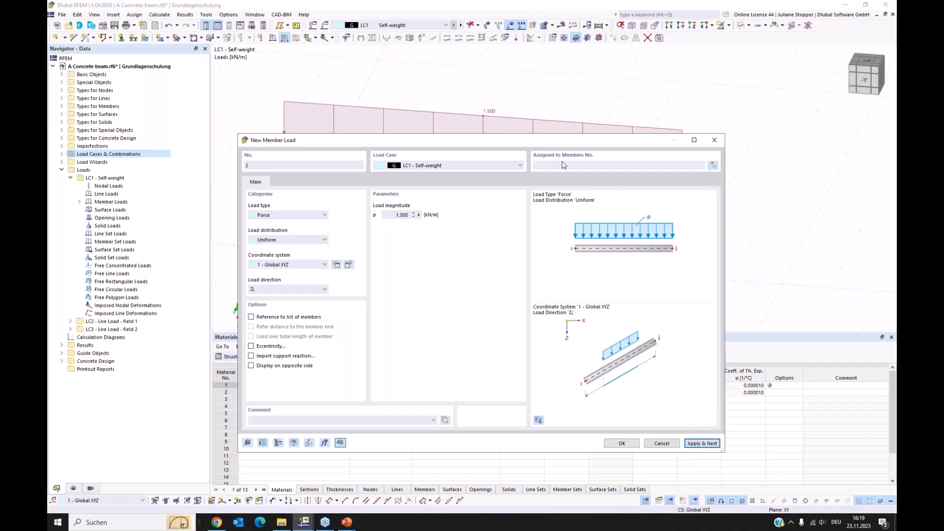
pyautogui.moveTo(502, 141); pyautogui.dragTo(499, 166)
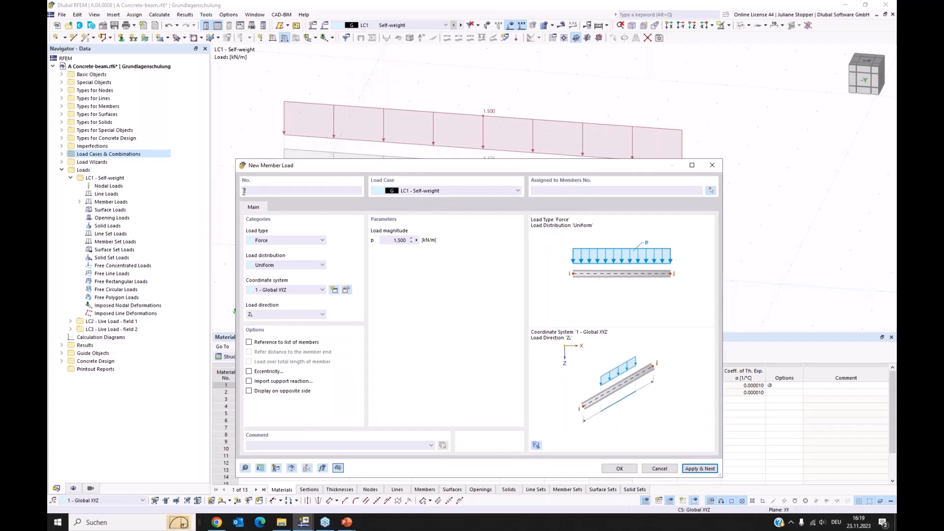
pyautogui.click(468, 193)
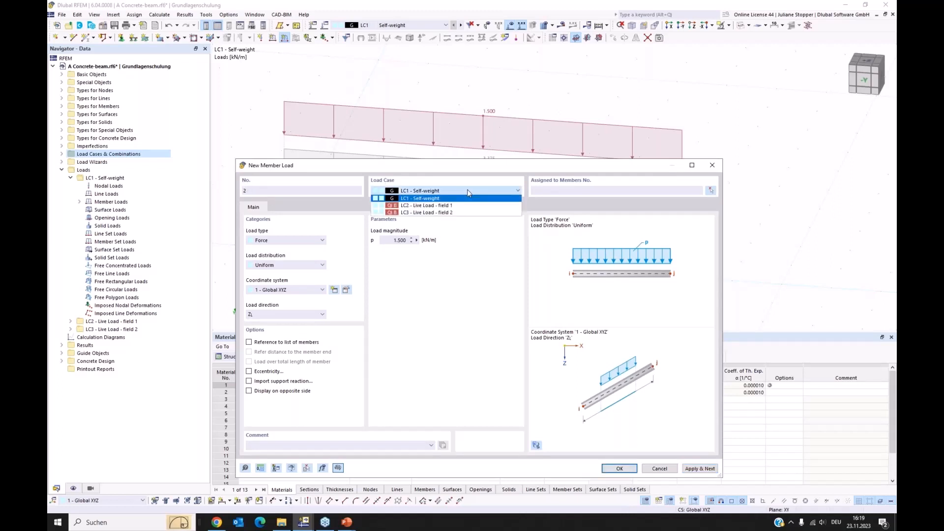
pyautogui.click(444, 206)
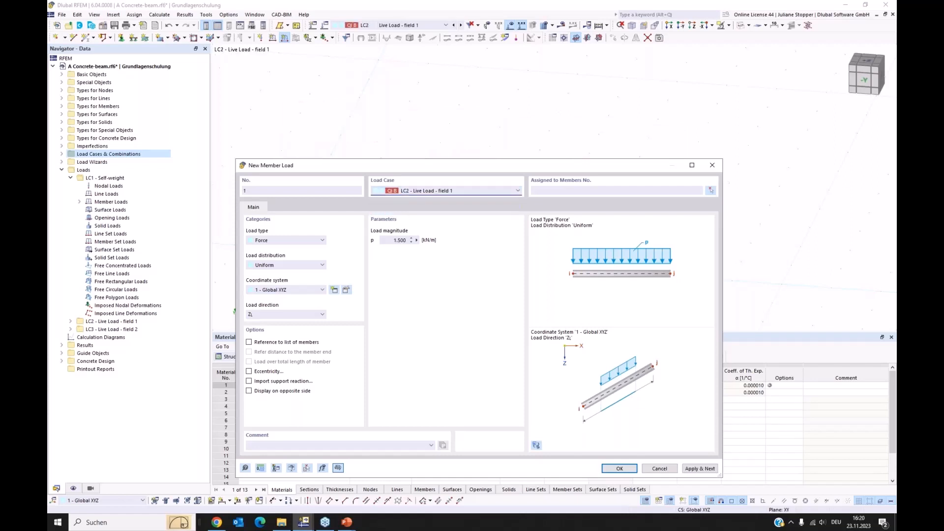
pyautogui.click(572, 191)
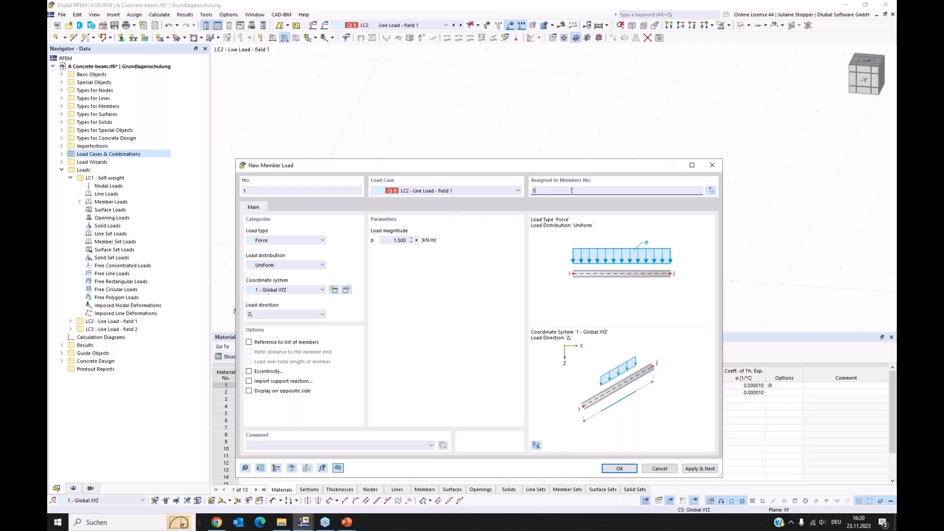
pyautogui.click(274, 267)
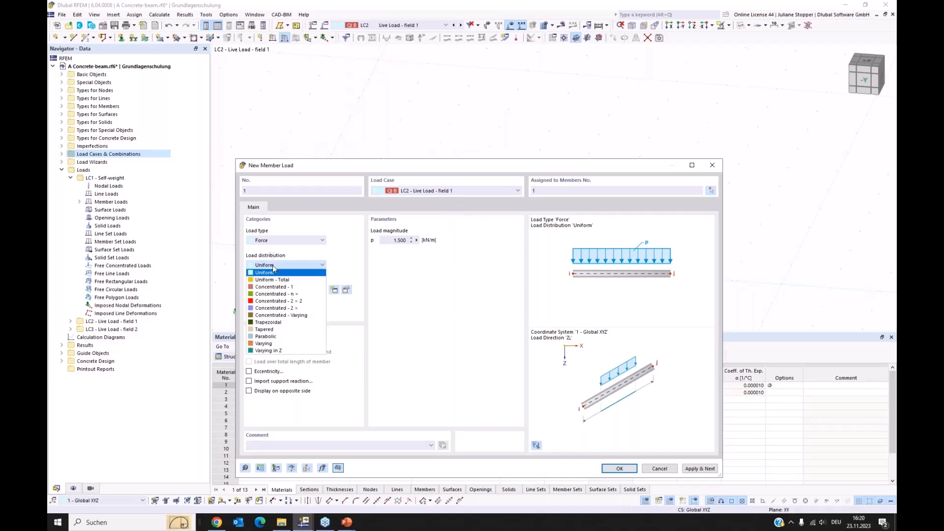
pyautogui.click(275, 324)
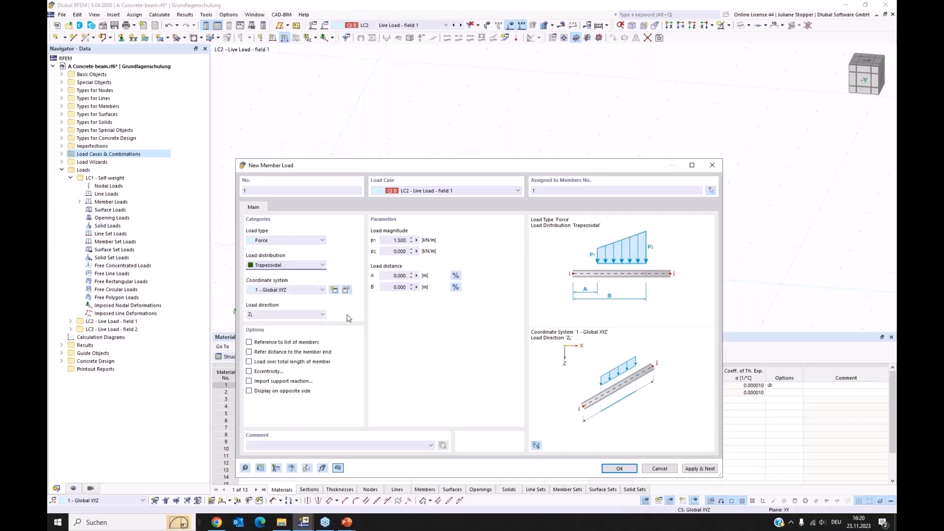
# Step: Set the trapezoidal load's p1 and p2 to 20 kN/m and distance B to 6 m, and apply it
pyautogui.click(387, 240)
pyautogui.write('20')
pyautogui.press('Tab')
pyautogui.write('20')
pyautogui.click(392, 276)
pyautogui.moveTo(388, 285); pyautogui.dragTo(421, 289)
pyautogui.write('6')
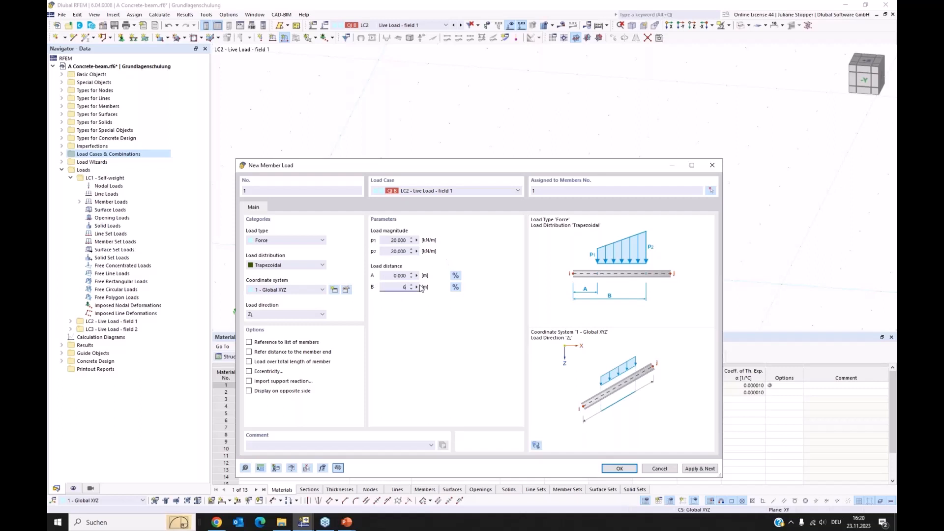
pyautogui.click(694, 469)
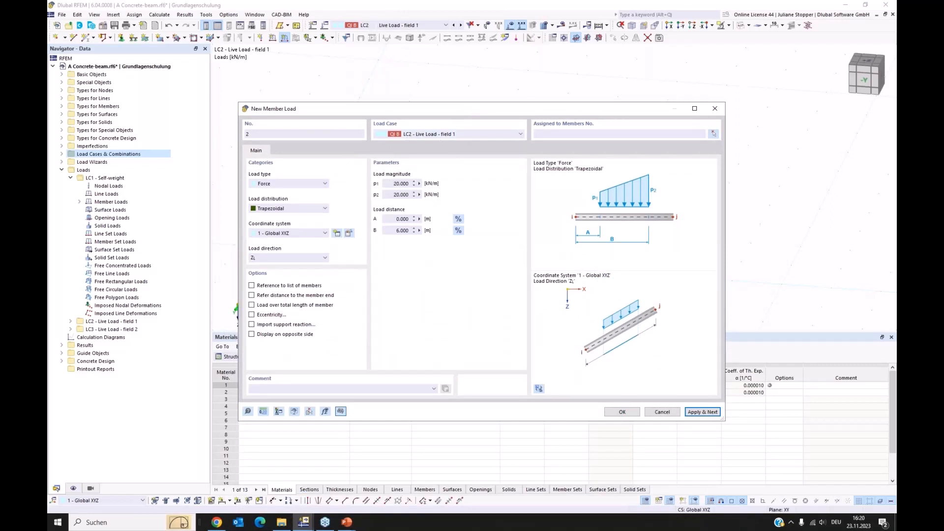
pyautogui.click(499, 135)
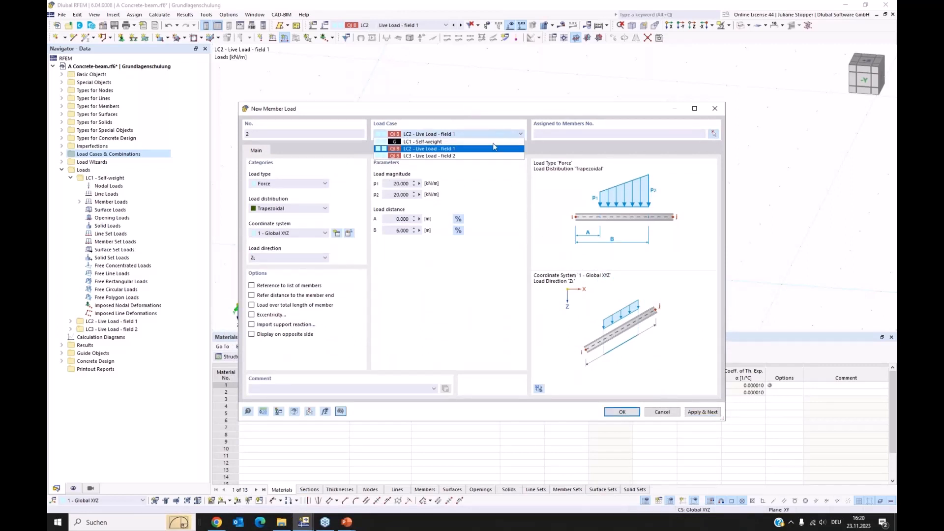
pyautogui.click(490, 157)
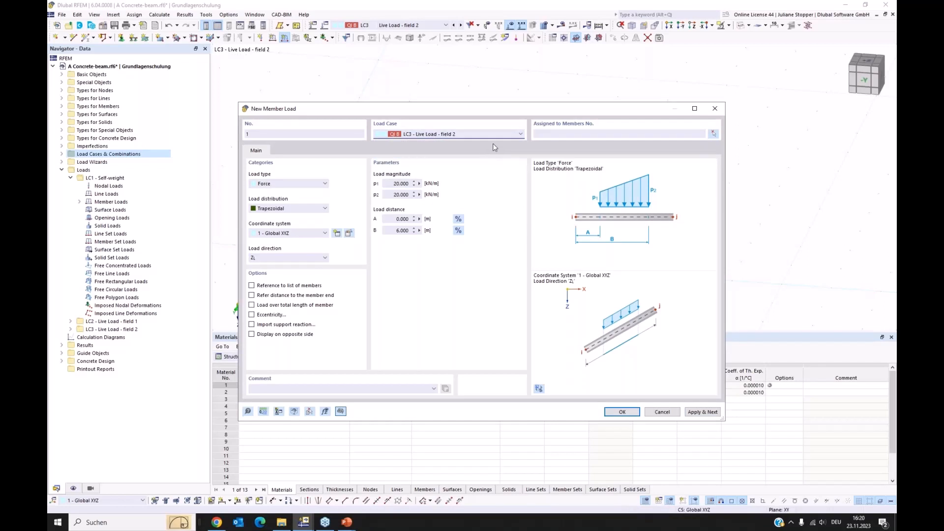
pyautogui.click(495, 135)
pyautogui.click(488, 149)
pyautogui.click(662, 412)
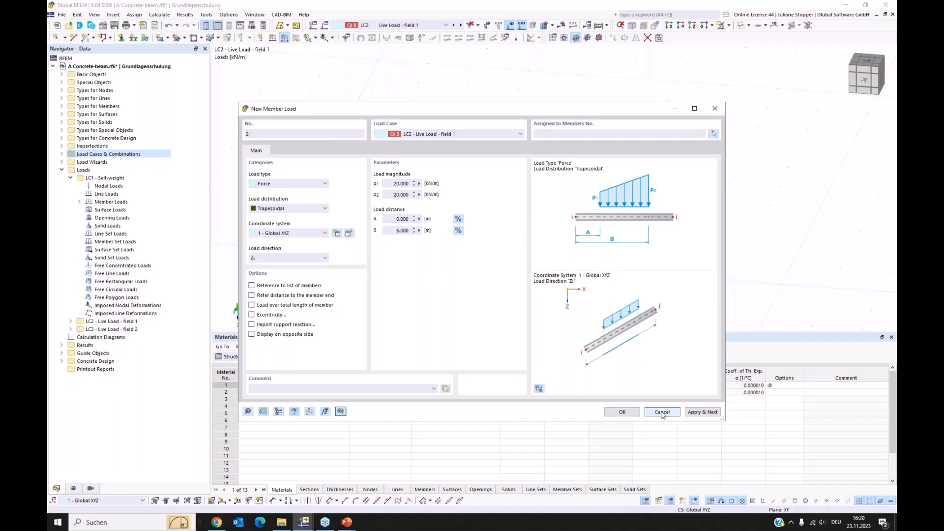
# Step: Create a trapezoidal 20 kN/m member load on member 1 in LC3 - Live Load - field 2, with distances A 6 m and B 8 m
pyautogui.click(421, 25)
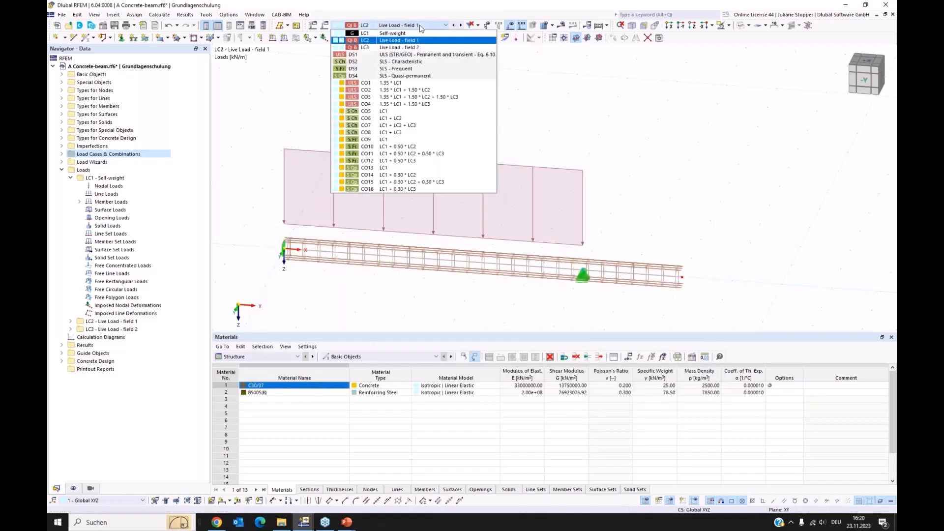
pyautogui.click(414, 48)
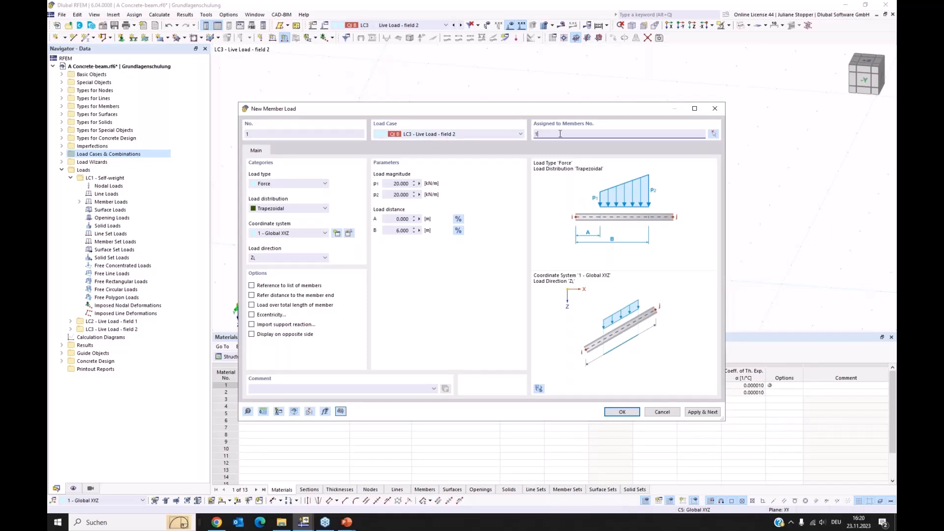
pyautogui.click(392, 219)
pyautogui.moveTo(395, 218); pyautogui.dragTo(444, 219)
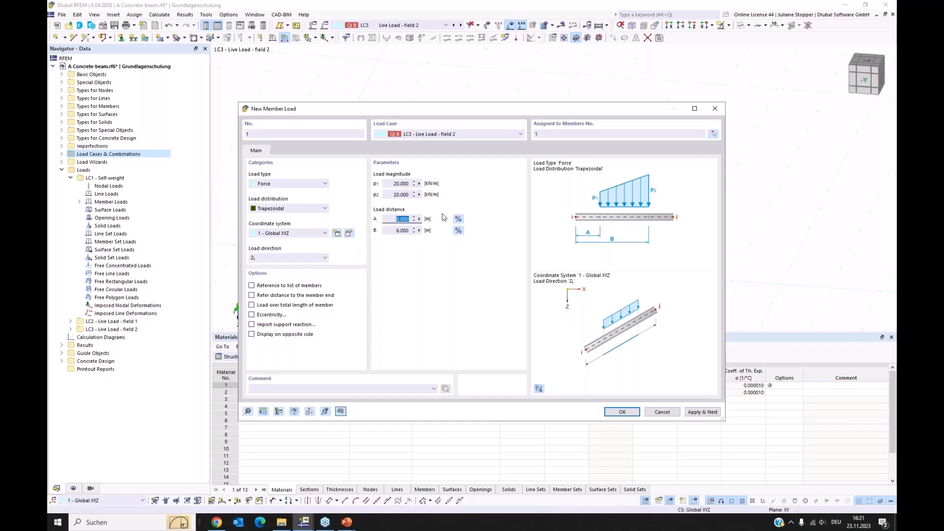
pyautogui.write('6')
pyautogui.press('Tab')
pyautogui.write('8')
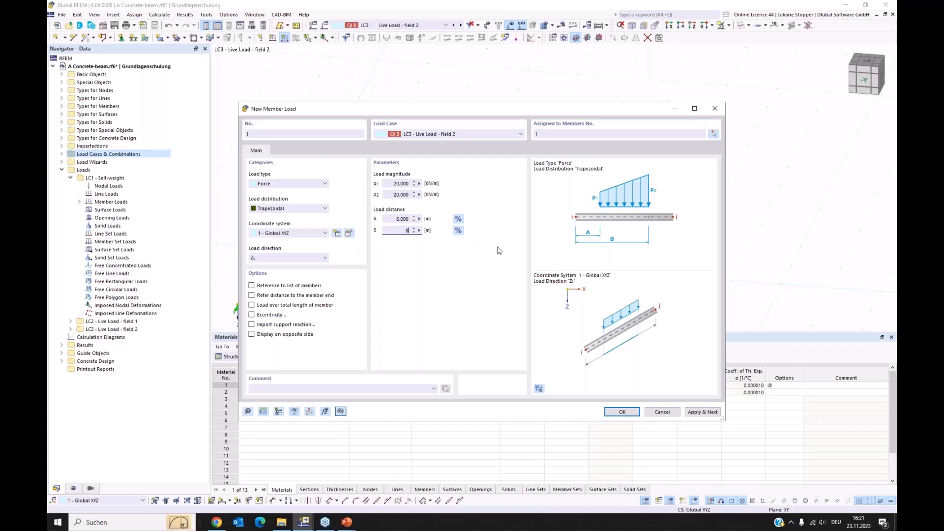
pyautogui.click(622, 412)
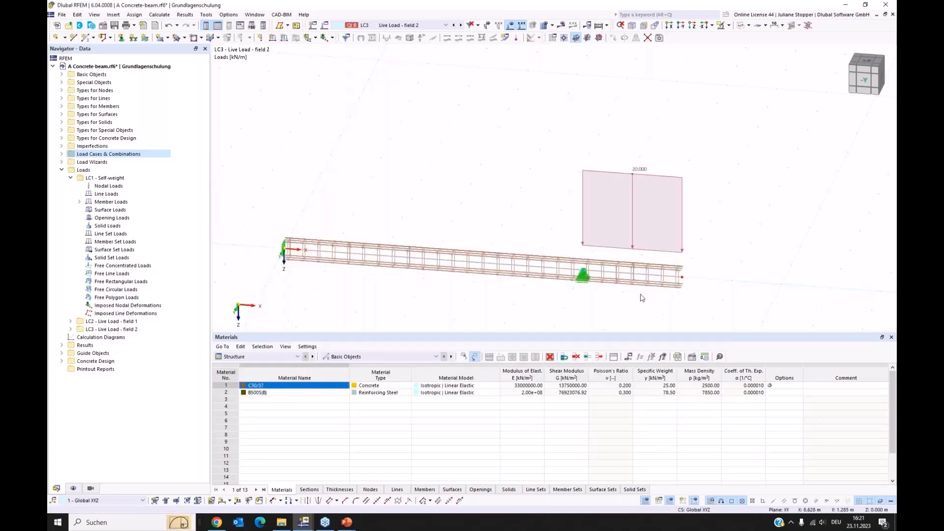
# Step: Review the loads on the beam across the load cases and the first ULS load combinations
pyautogui.scroll(-2, 481, 84)
pyautogui.click(420, 25)
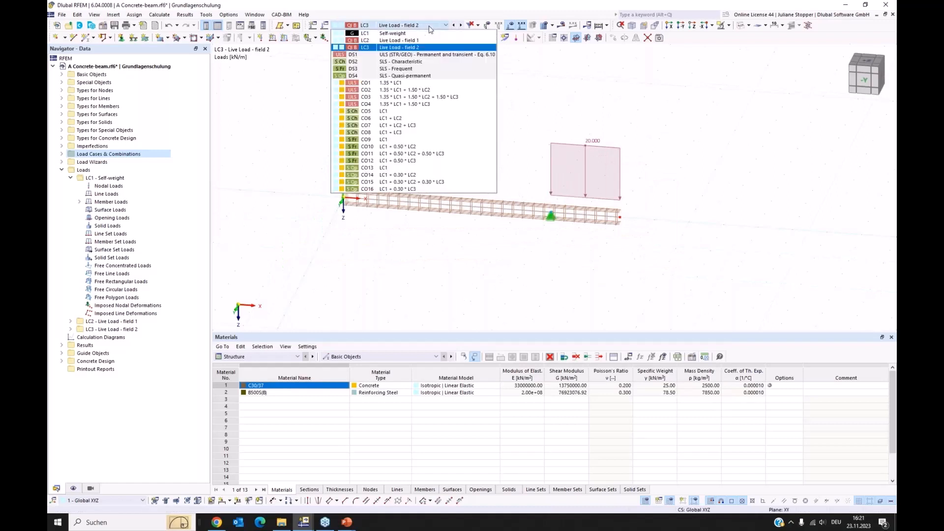
pyautogui.click(420, 40)
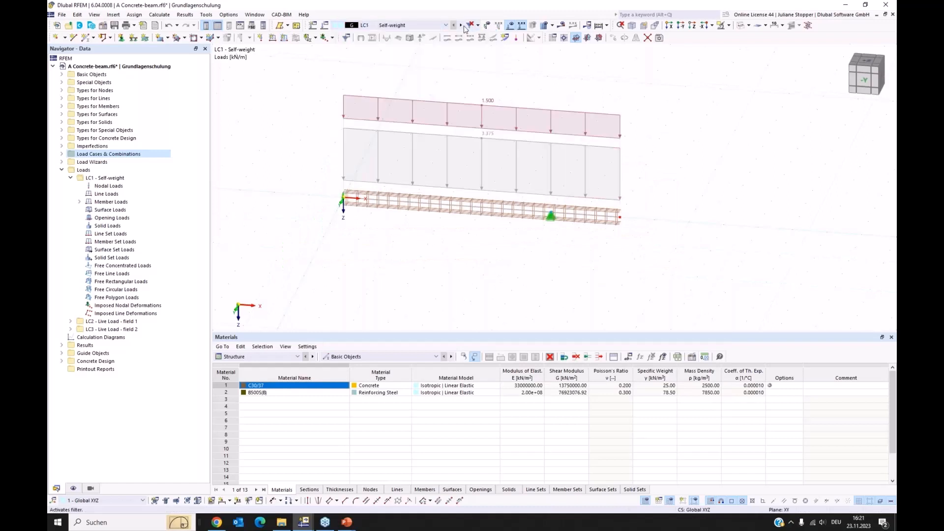
pyautogui.click(461, 25)
pyautogui.click(461, 26)
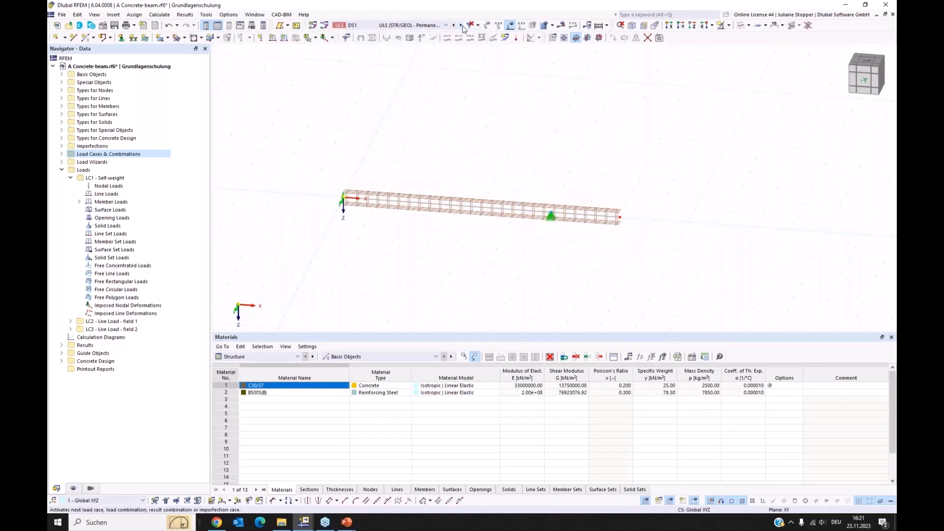
pyautogui.click(461, 25)
pyautogui.click(461, 25)
pyautogui.click(461, 25)
pyautogui.click(461, 25)
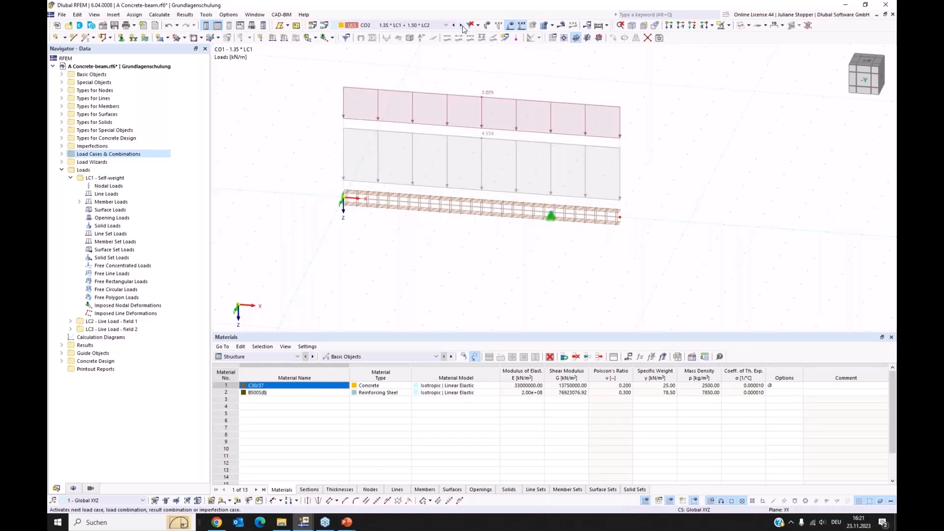
pyautogui.click(434, 25)
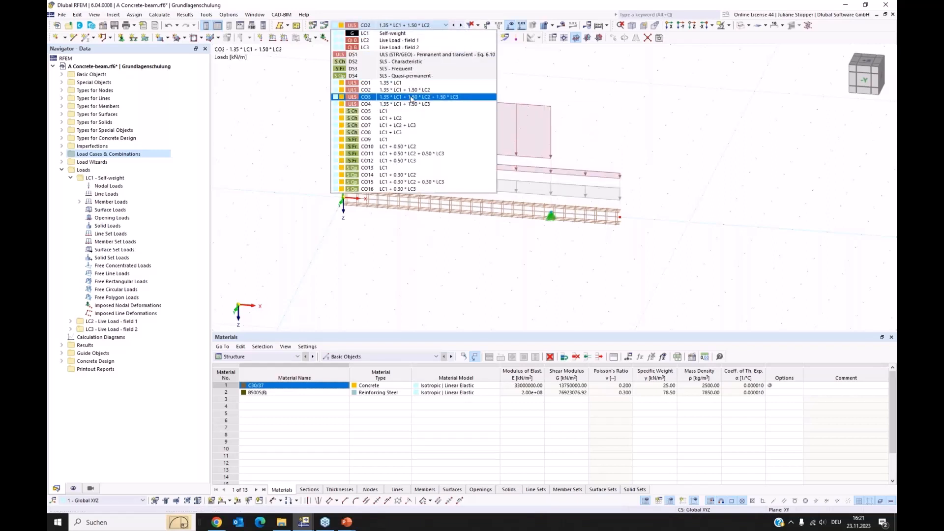
pyautogui.click(415, 98)
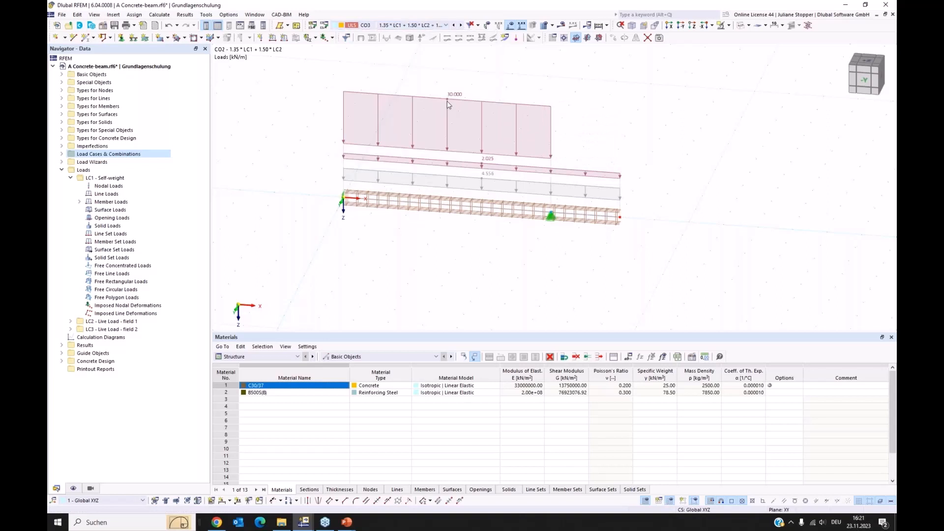
pyautogui.click(453, 25)
# Step: Reduce the height of the Materials table to give the beam model more room
pyautogui.moveTo(293, 338)
pyautogui.mouseDown()
pyautogui.moveTo(290, 349)
pyautogui.moveTo(300, 341)
pyautogui.mouseUp()
pyautogui.moveTo(448, 335); pyautogui.dragTo(449, 389)
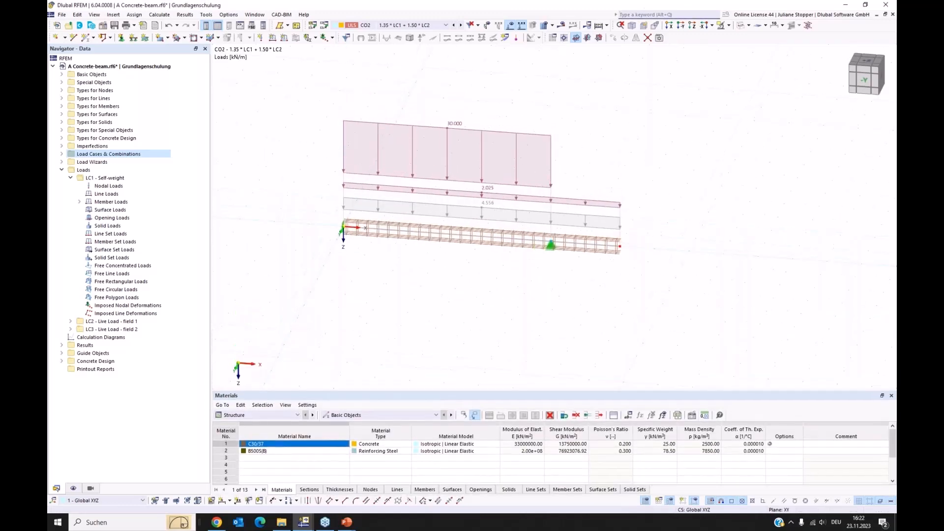
pyautogui.scroll(2, 492, 162)
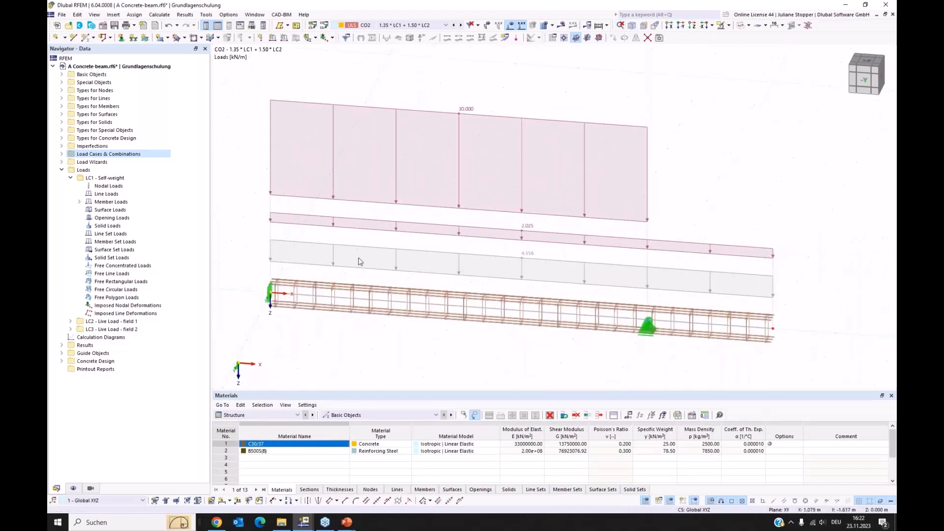
# Step: Open the beam member for editing and check its concrete effective length assignment
pyautogui.click(62, 75)
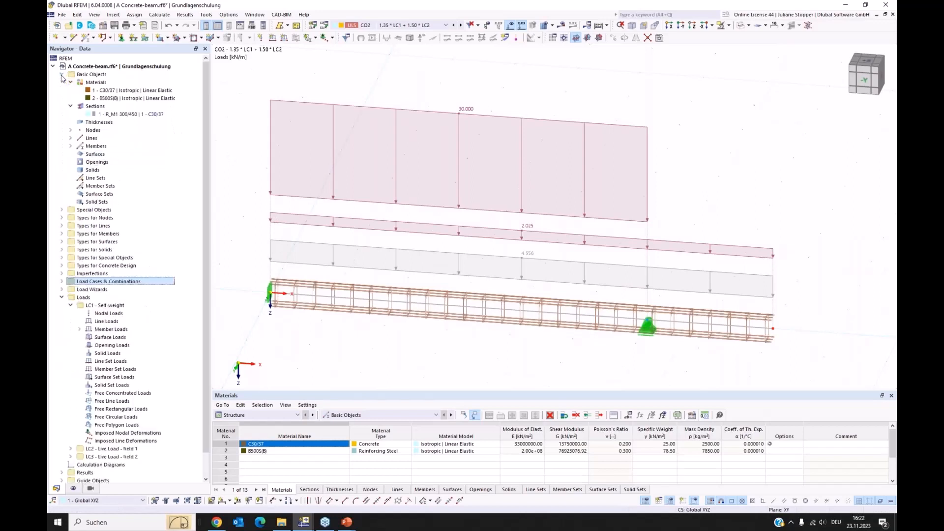
pyautogui.click(435, 306)
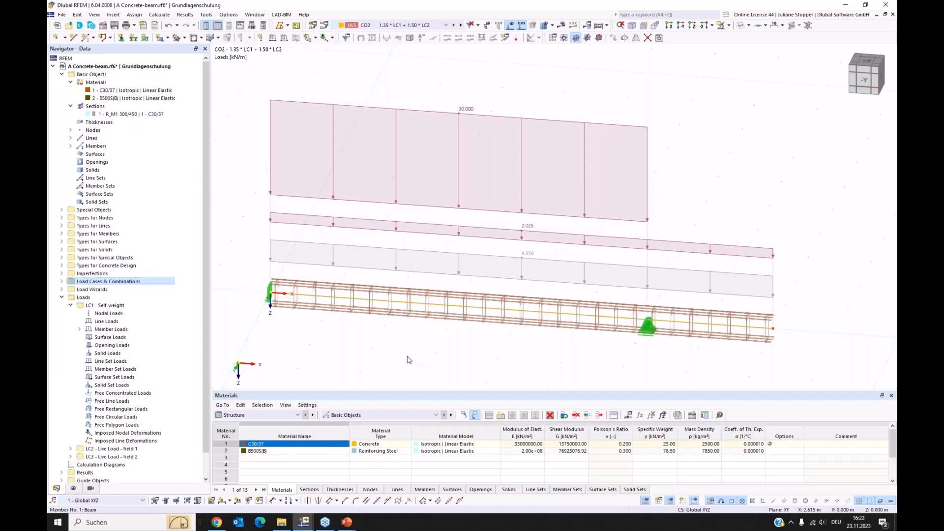
pyautogui.doubleClick(386, 317)
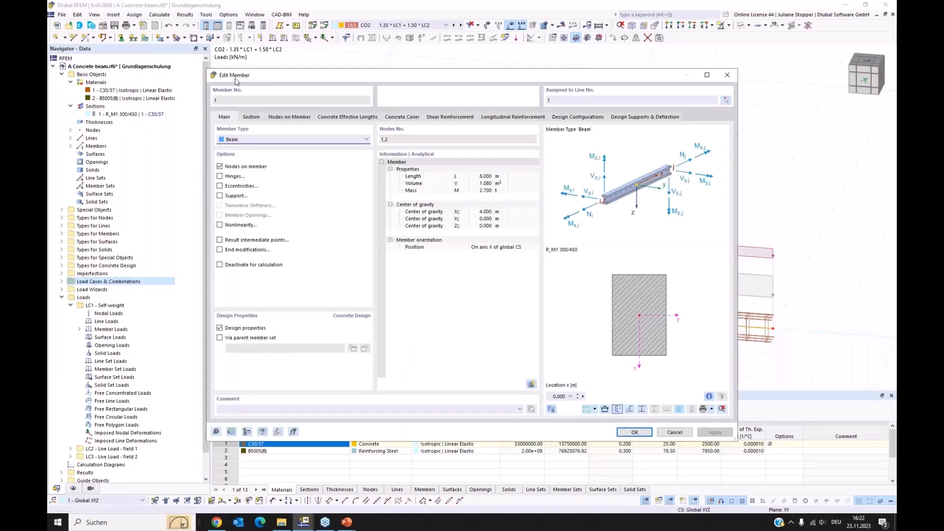
pyautogui.moveTo(284, 83); pyautogui.dragTo(285, 67)
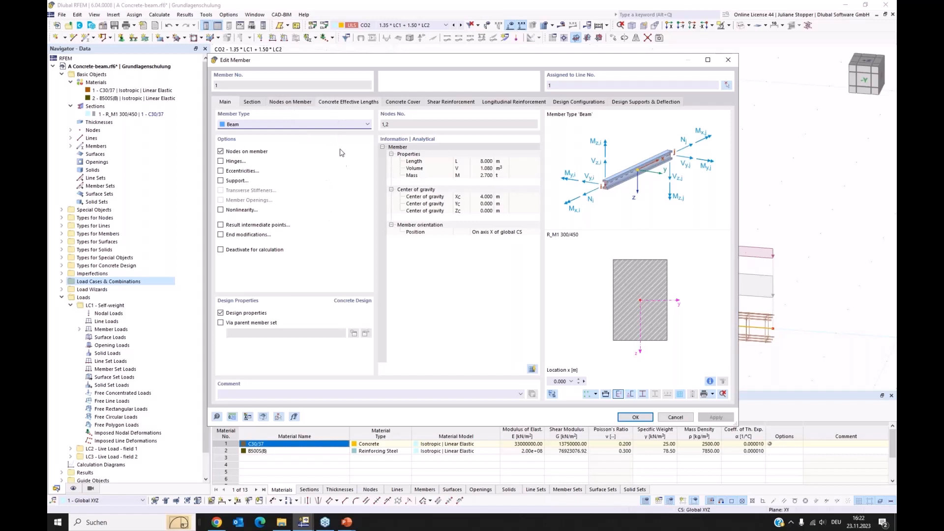
pyautogui.click(347, 104)
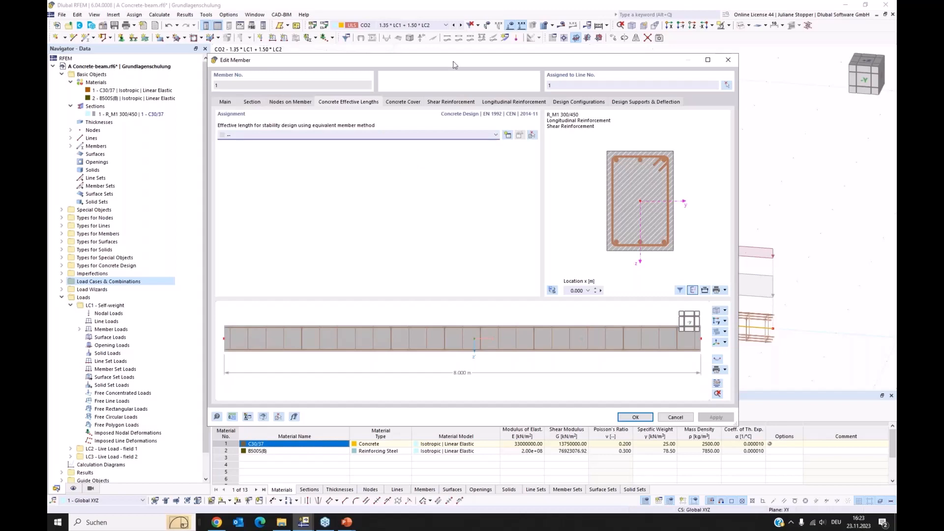
pyautogui.moveTo(454, 64); pyautogui.dragTo(462, 95)
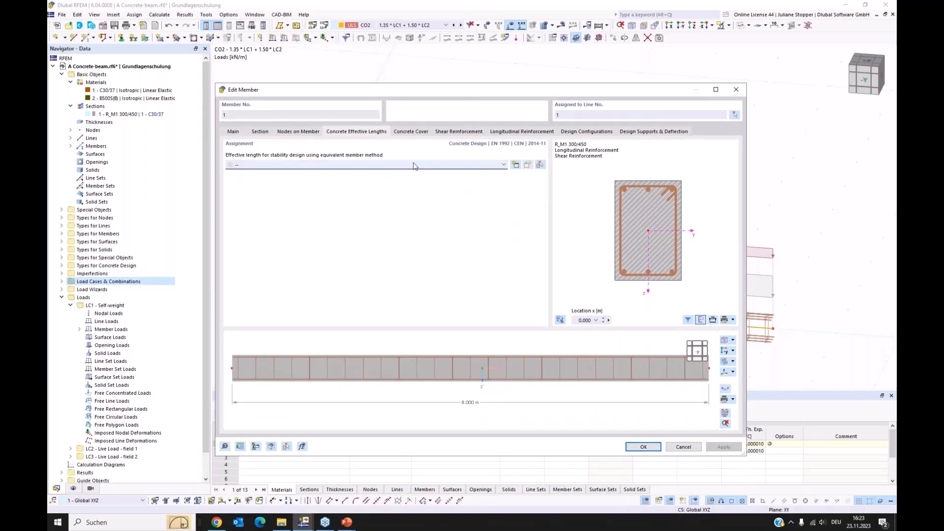
# Step: Review the exposure classes and cover options of the member's concrete durability, keeping XC1 - Dry or permanently wet for carbonation
pyautogui.click(417, 133)
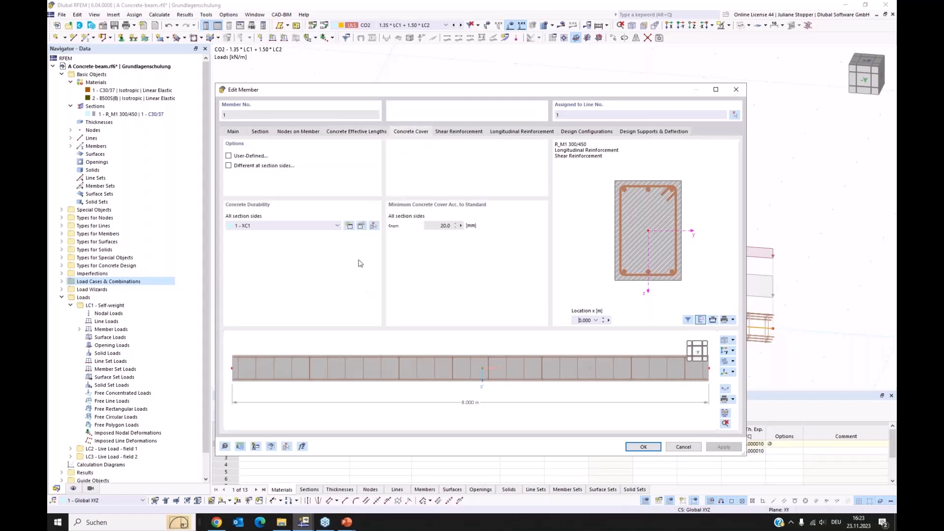
pyautogui.click(361, 226)
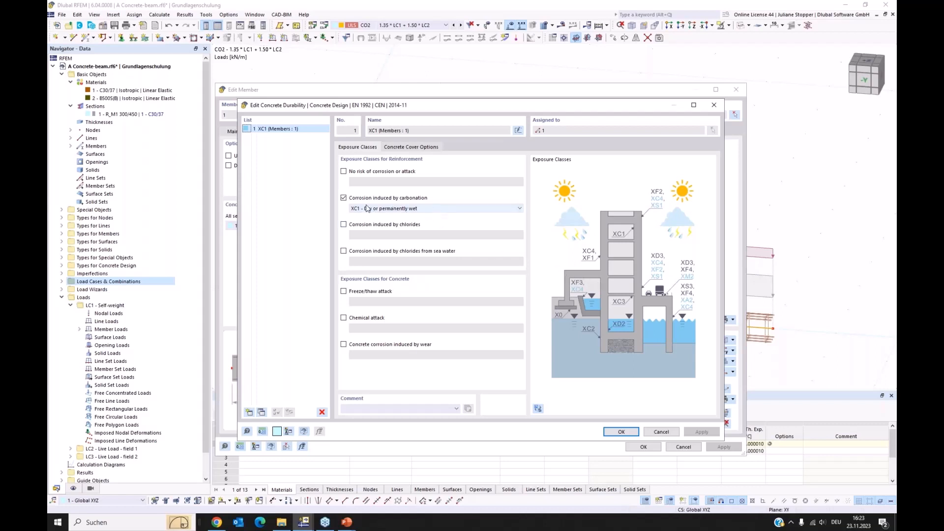
pyautogui.click(440, 210)
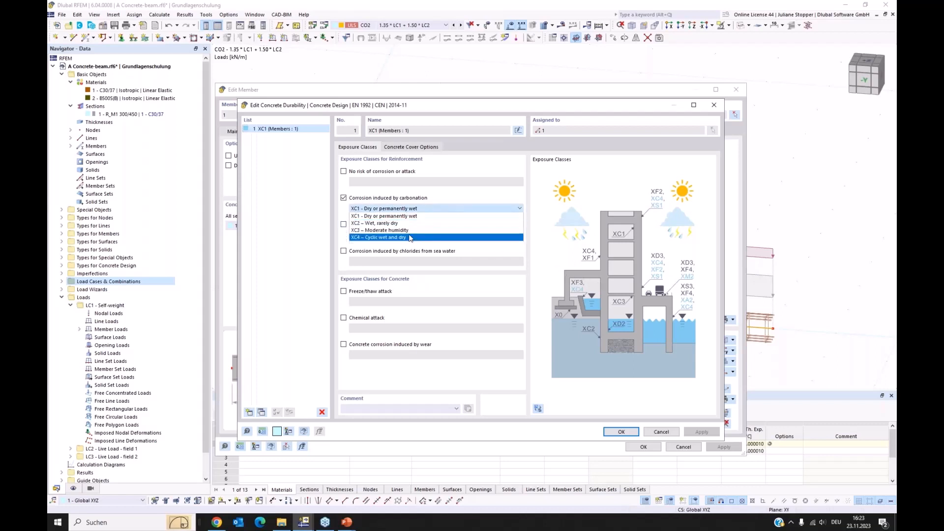
pyautogui.click(435, 216)
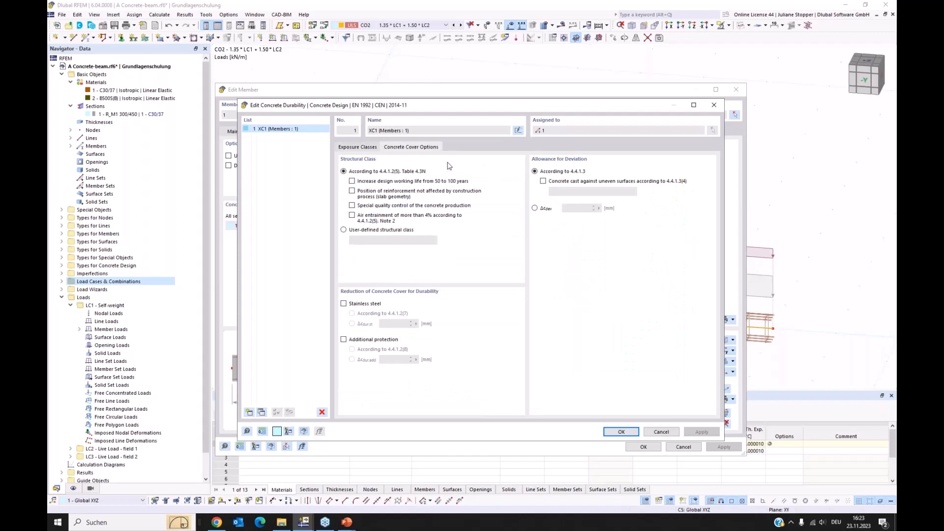
pyautogui.click(359, 147)
pyautogui.click(621, 433)
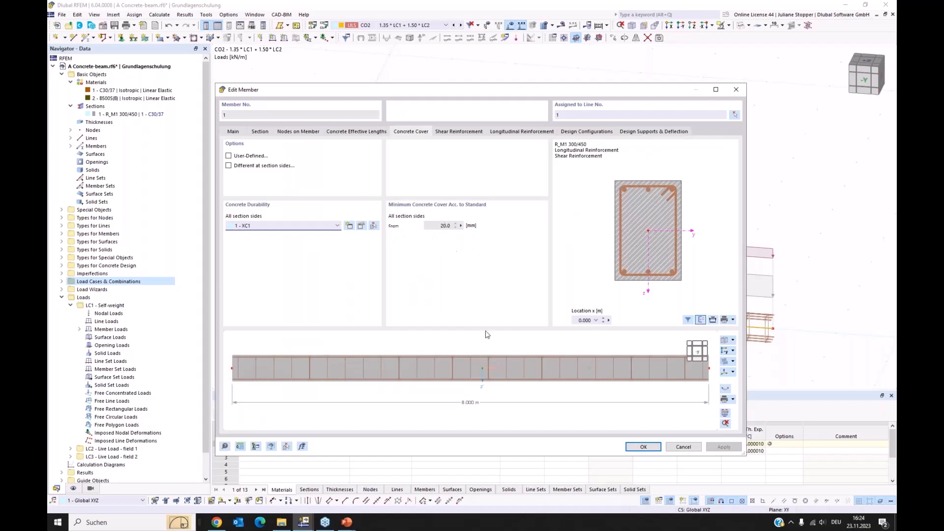
# Step: Try the concrete cover options for a user-defined cover and for different cover at the section sides
pyautogui.click(228, 157)
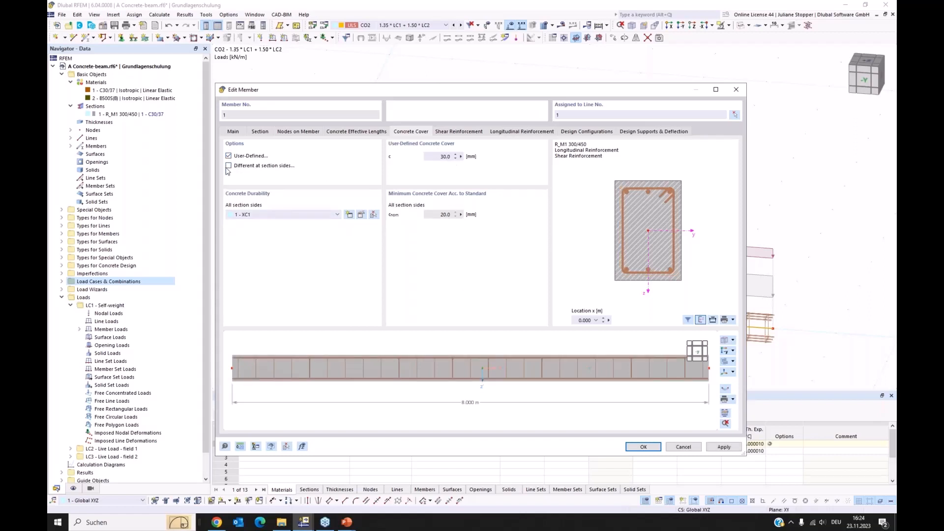
pyautogui.click(239, 168)
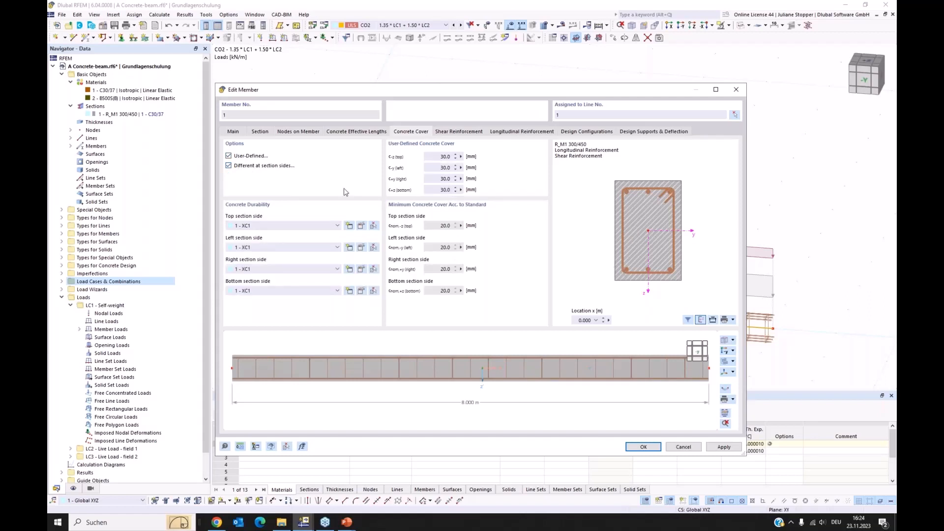
pyautogui.click(228, 156)
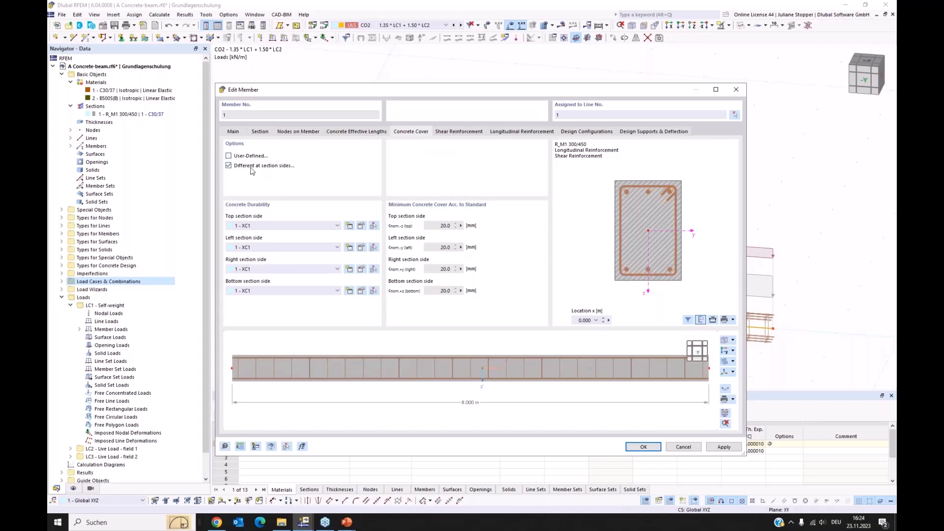
pyautogui.click(255, 248)
pyautogui.click(229, 167)
pyautogui.click(229, 166)
pyautogui.click(233, 168)
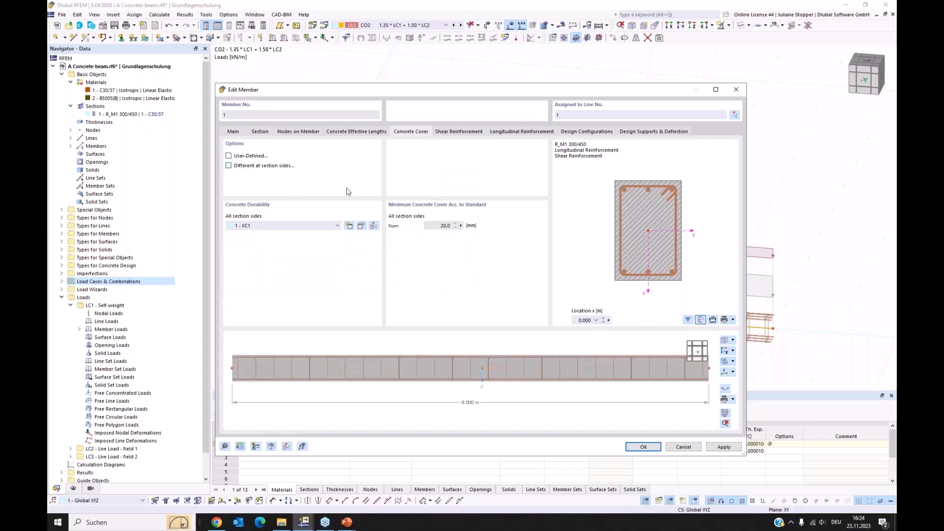
pyautogui.click(230, 166)
# Step: Try the four-legged closed stirrup type with 135° hooks for the member's shear reinforcement and return to the two-legged closed type
pyautogui.click(455, 132)
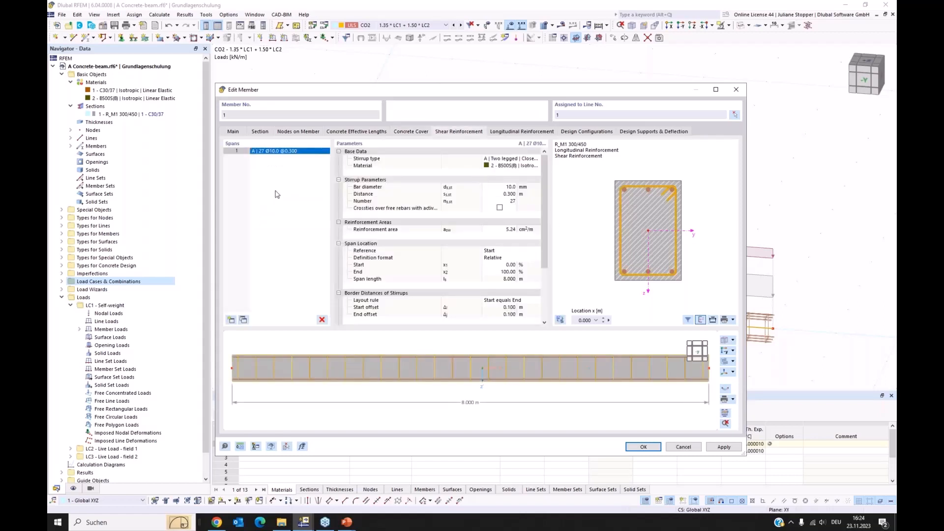
pyautogui.click(508, 159)
pyautogui.click(537, 158)
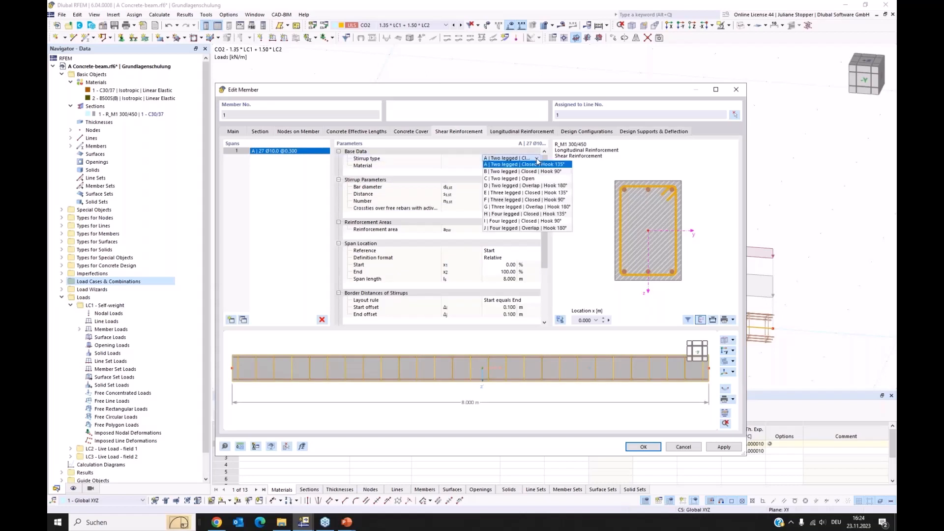
pyautogui.click(517, 214)
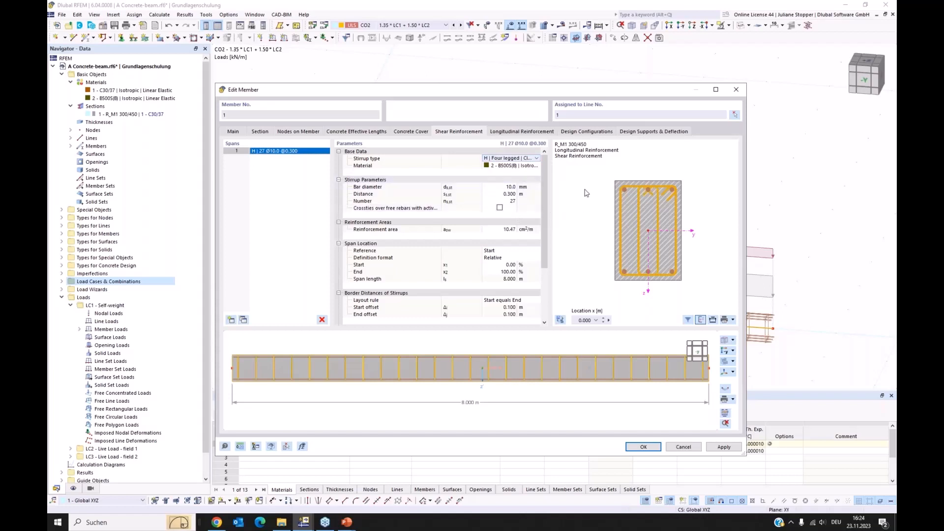
pyautogui.click(526, 159)
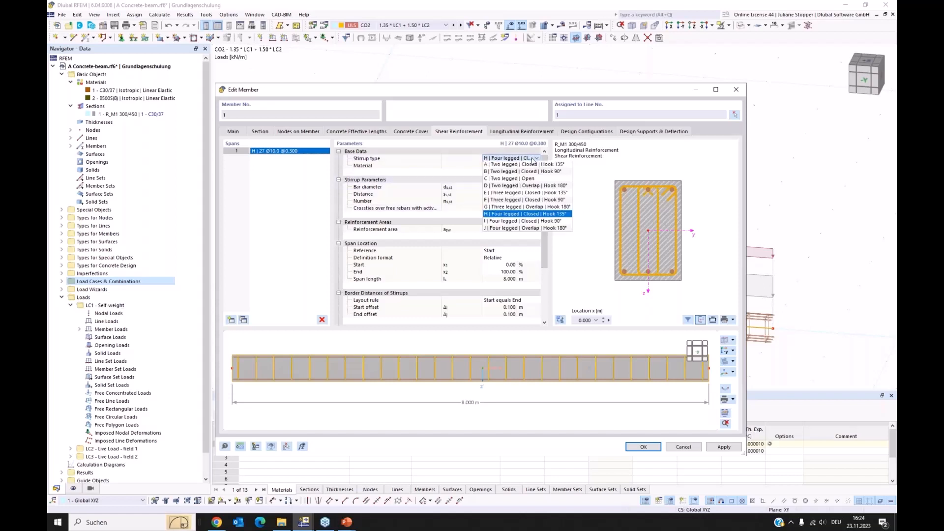
pyautogui.click(525, 165)
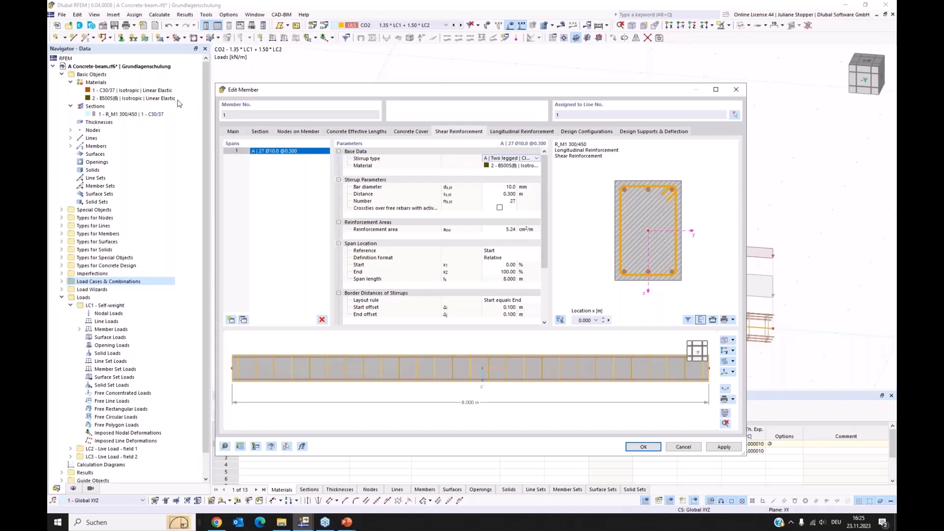
# Step: Set the stirrups' bar diameter to 8 mm and their spacing to 0.200 m, and review the remaining stirrup parameters
pyautogui.click(530, 168)
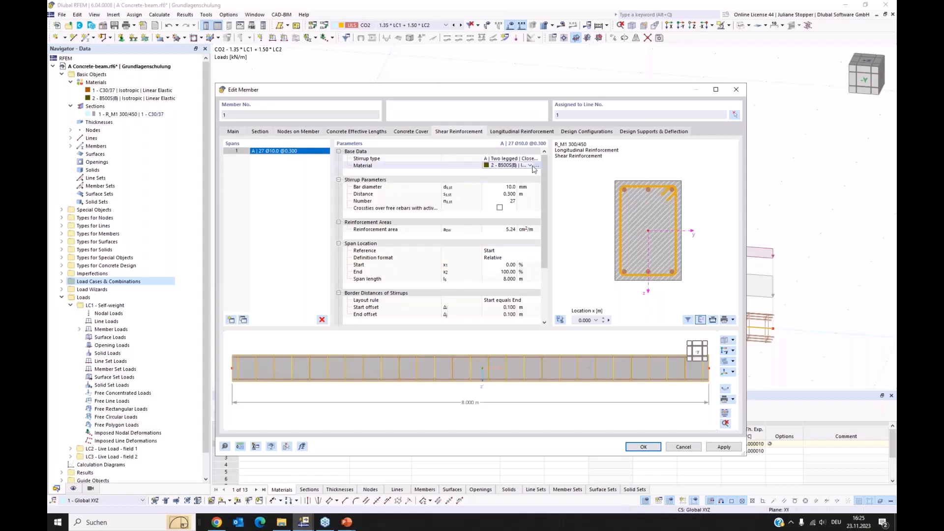
pyautogui.click(530, 166)
pyautogui.click(592, 171)
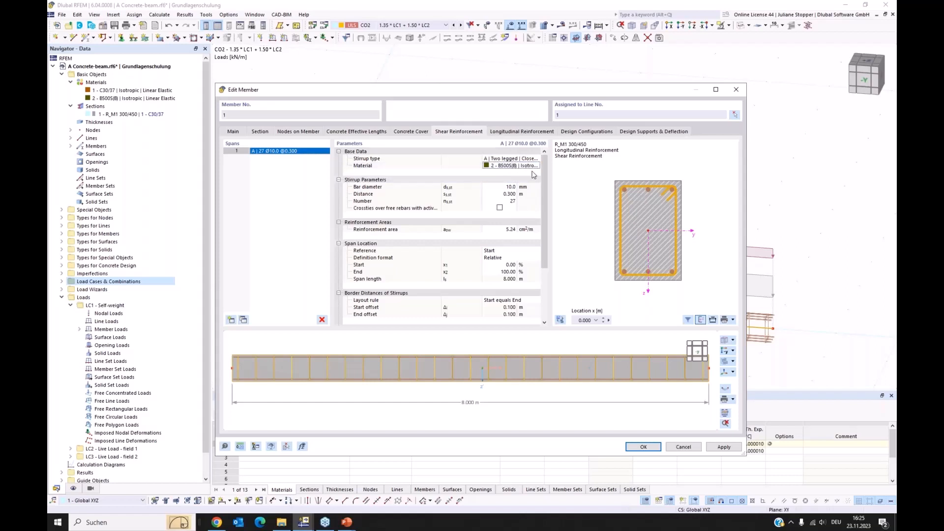
pyautogui.click(507, 188)
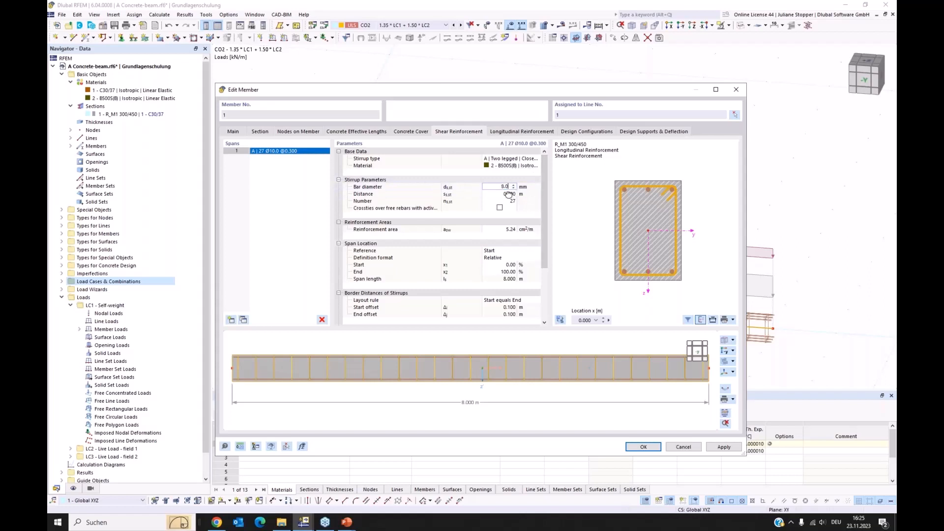
pyautogui.click(510, 195)
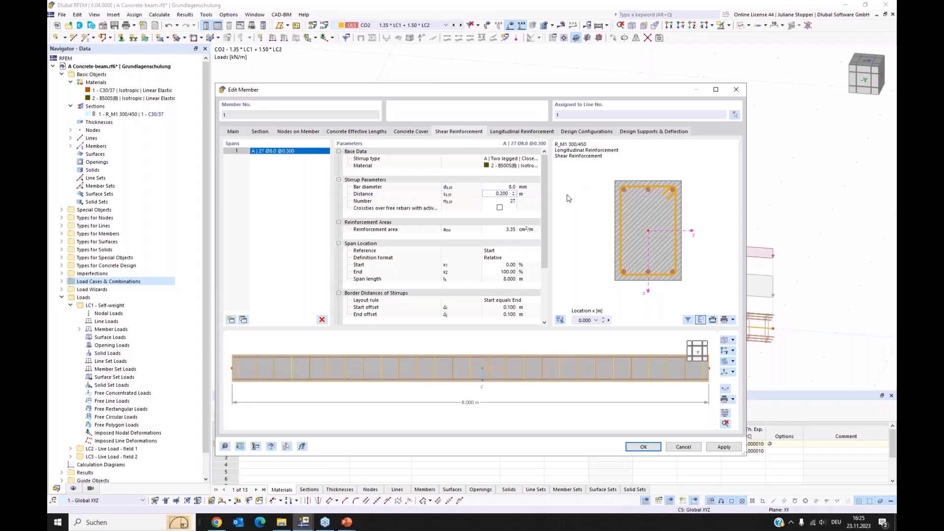
pyautogui.click(572, 195)
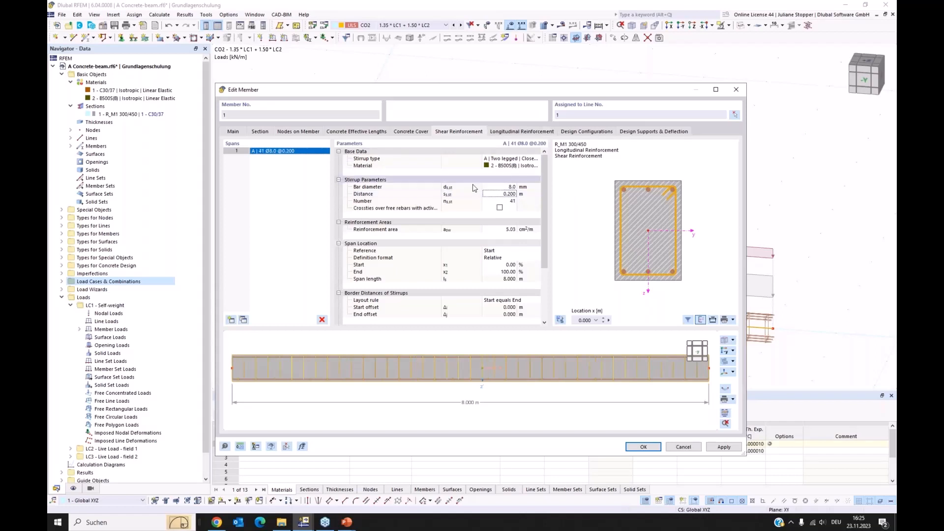
pyautogui.scroll(-1, 547, 232)
pyautogui.scroll(-3, 548, 232)
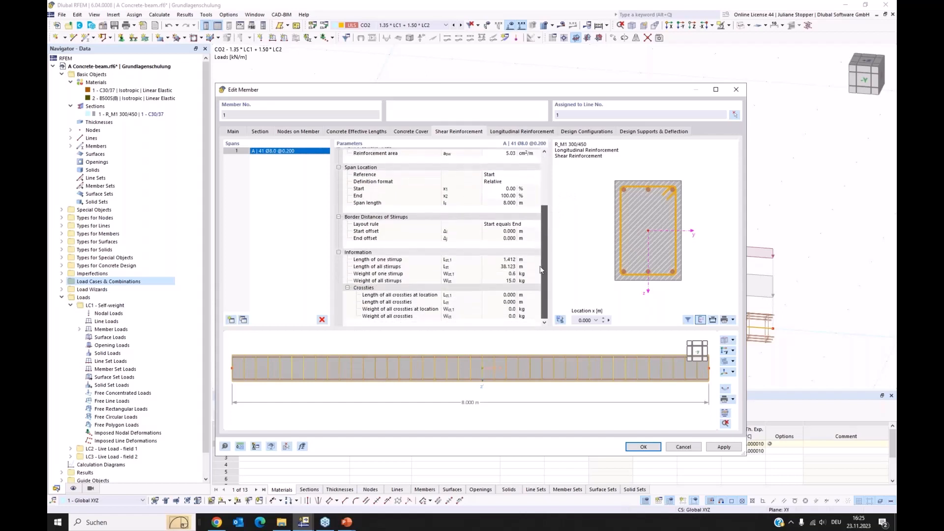
pyautogui.scroll(5, 548, 232)
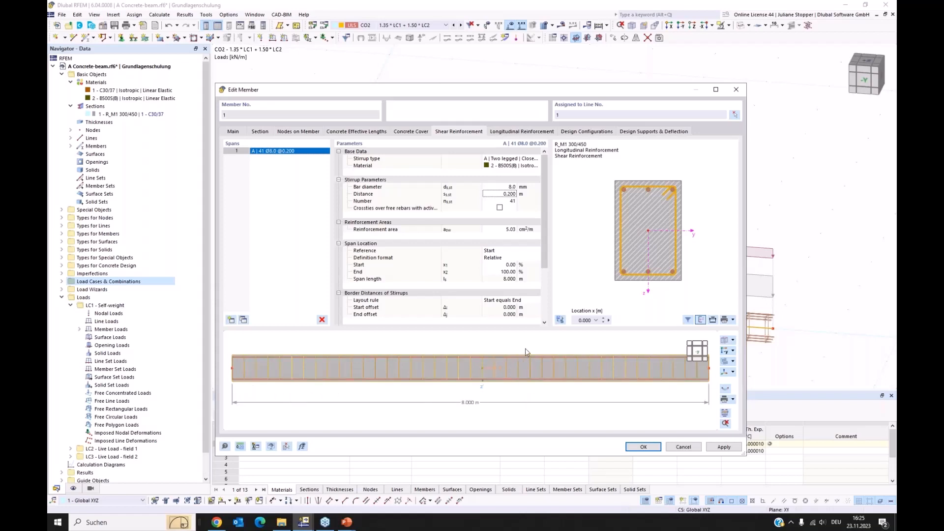
# Step: Change the rebar type of the member's longitudinal reinforcement to B | Unsymmetrical
pyautogui.click(511, 133)
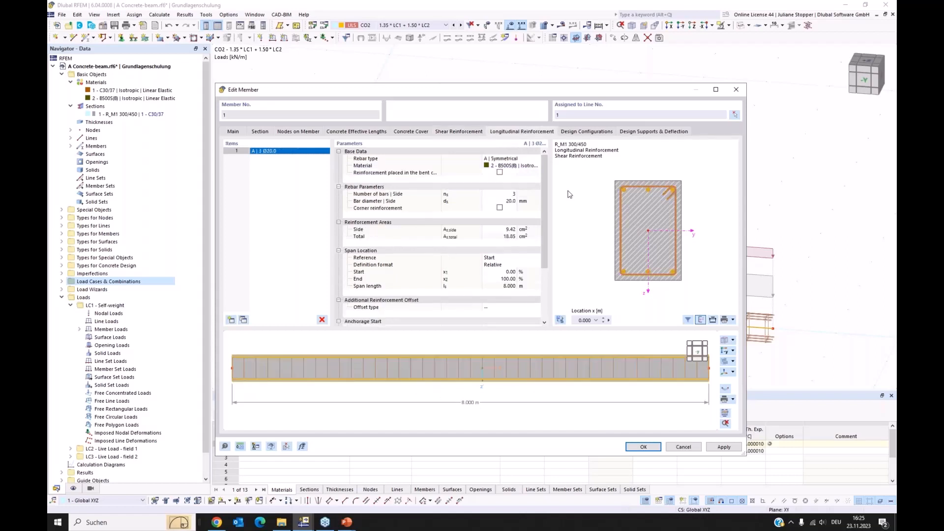
pyautogui.click(527, 160)
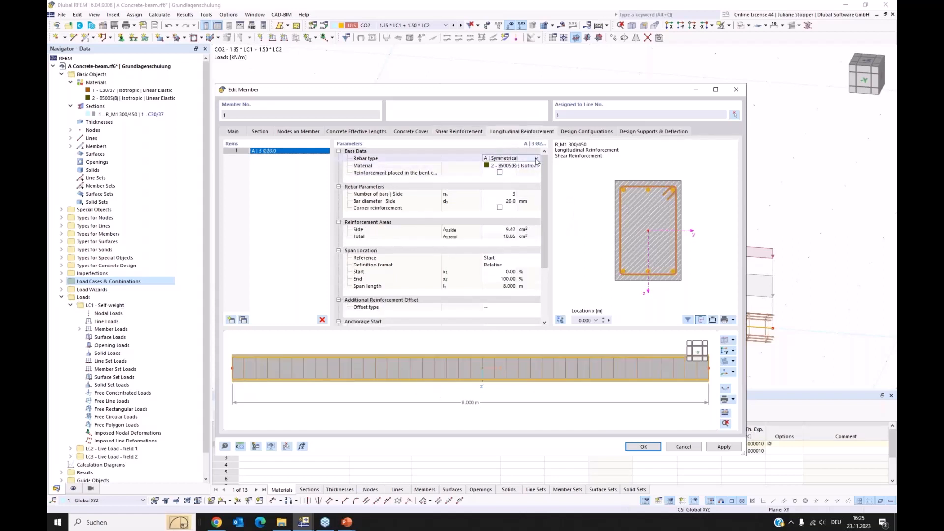
pyautogui.click(537, 158)
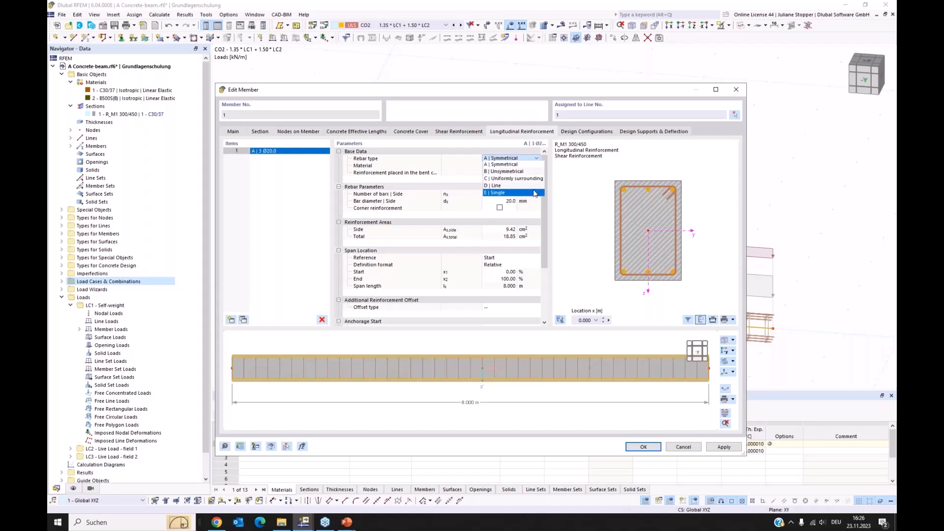
pyautogui.click(534, 176)
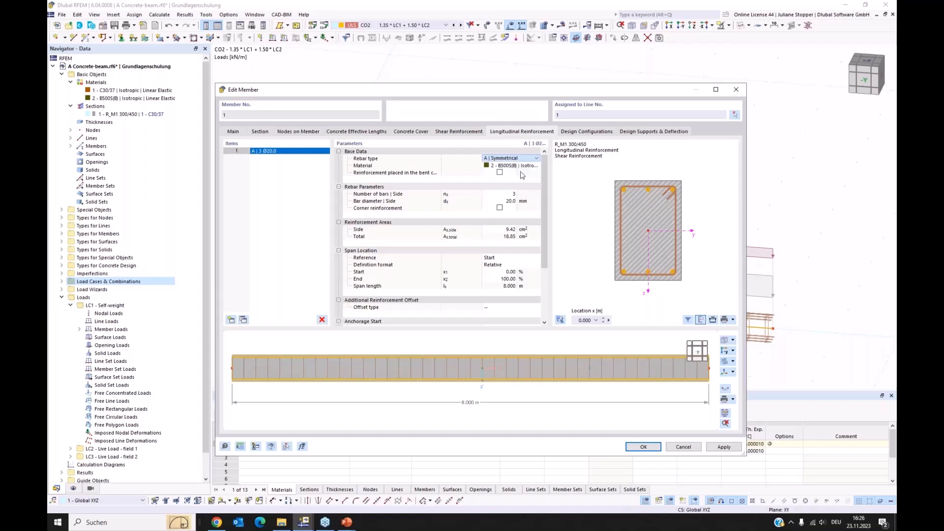
# Step: Set the bar diameter of the top longitudinal reinforcement to 14 mm and apply the member's reinforcement settings
pyautogui.click(509, 195)
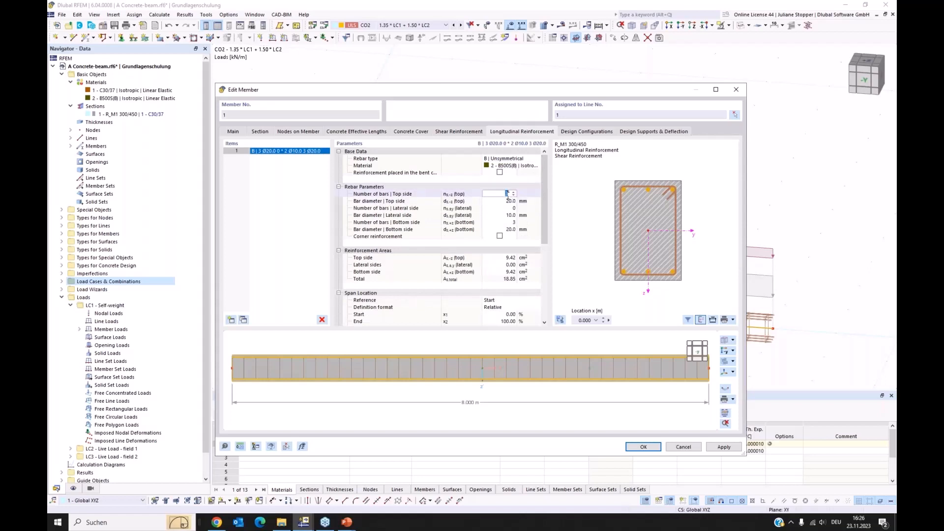
pyautogui.click(509, 202)
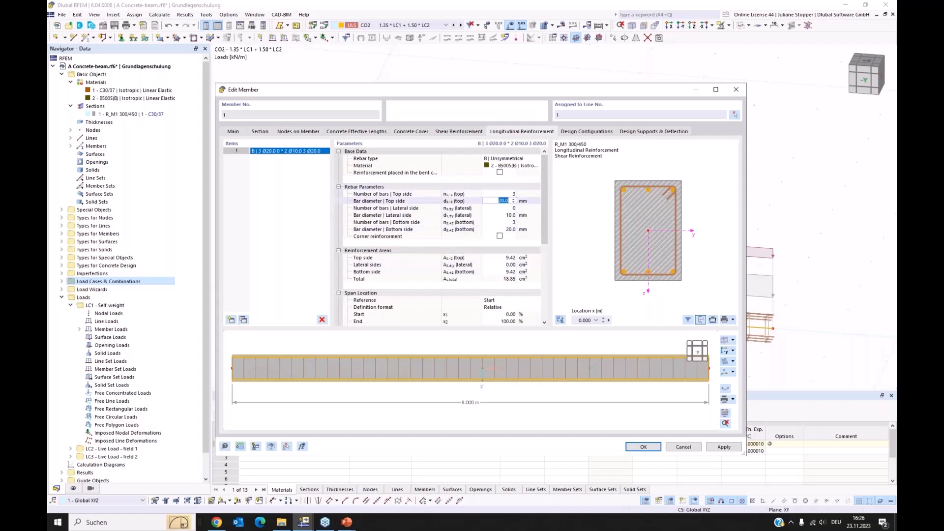
pyautogui.click(510, 209)
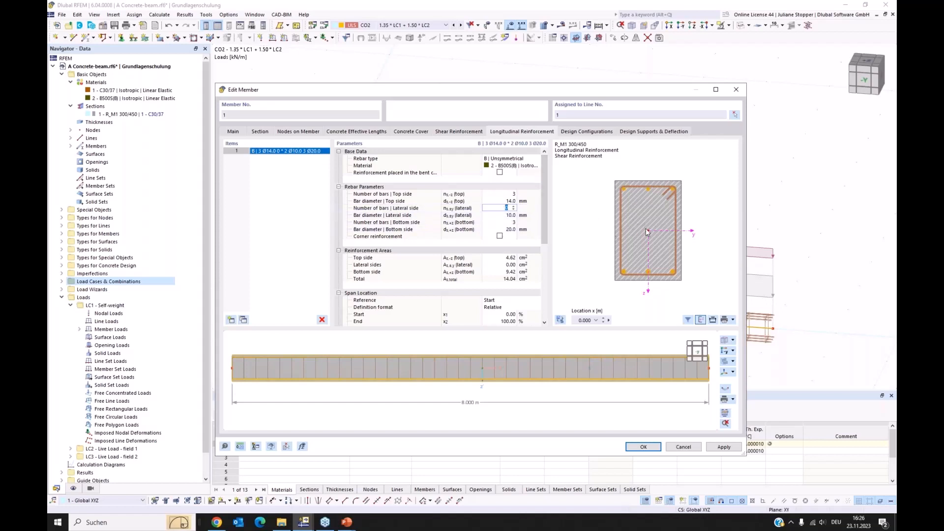
pyautogui.click(511, 222)
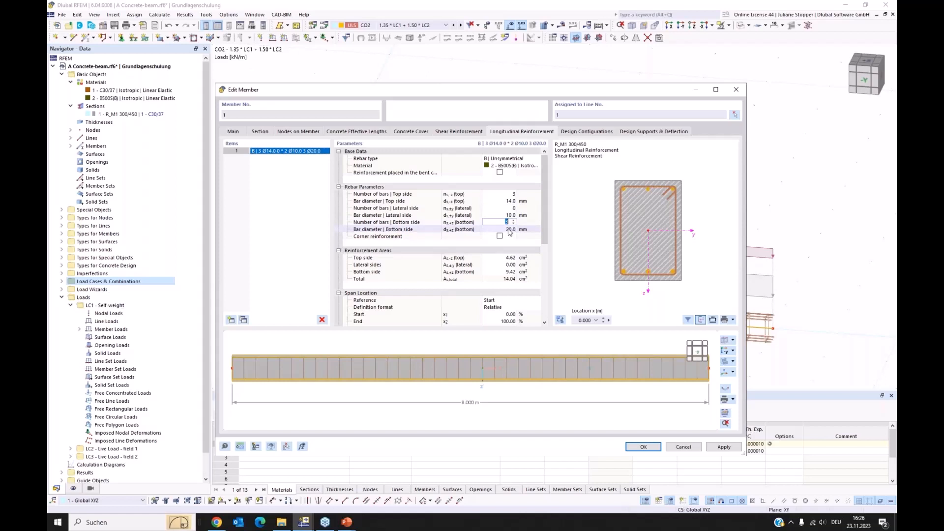
pyautogui.click(571, 233)
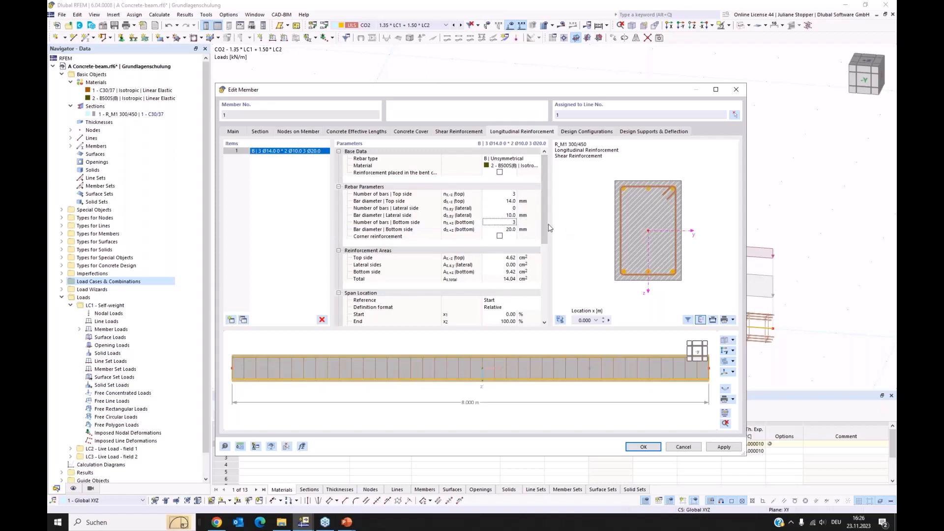
pyautogui.click(719, 446)
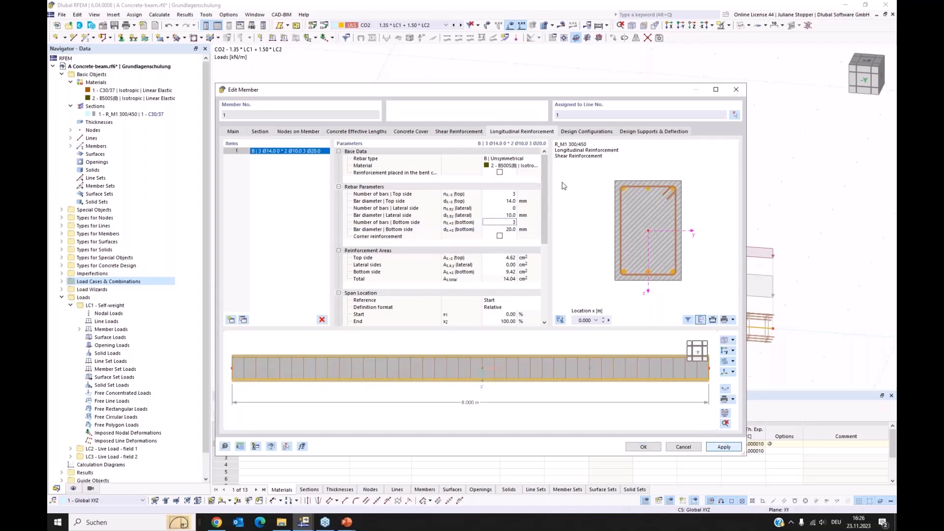
# Step: Review the member parameters of the default ultimate configuration for concrete design and switch off the design of the shear joint
pyautogui.click(580, 132)
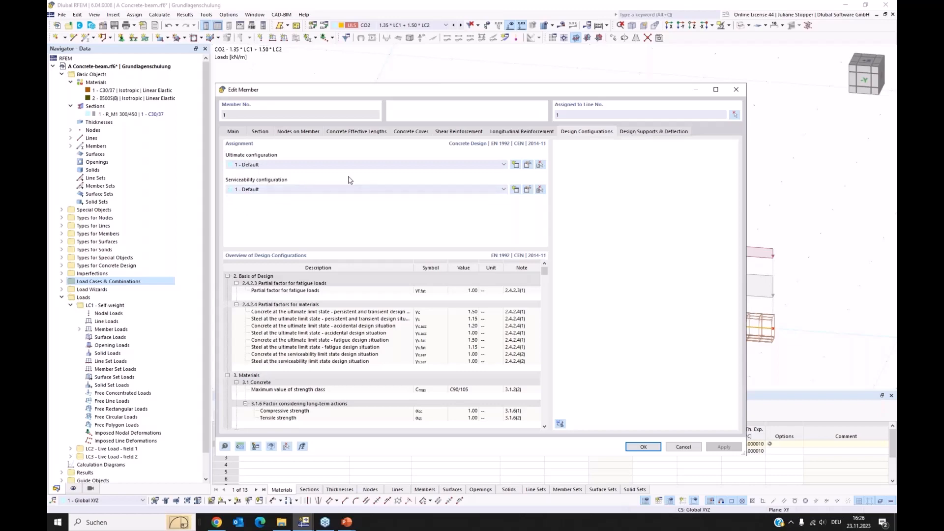
pyautogui.click(528, 165)
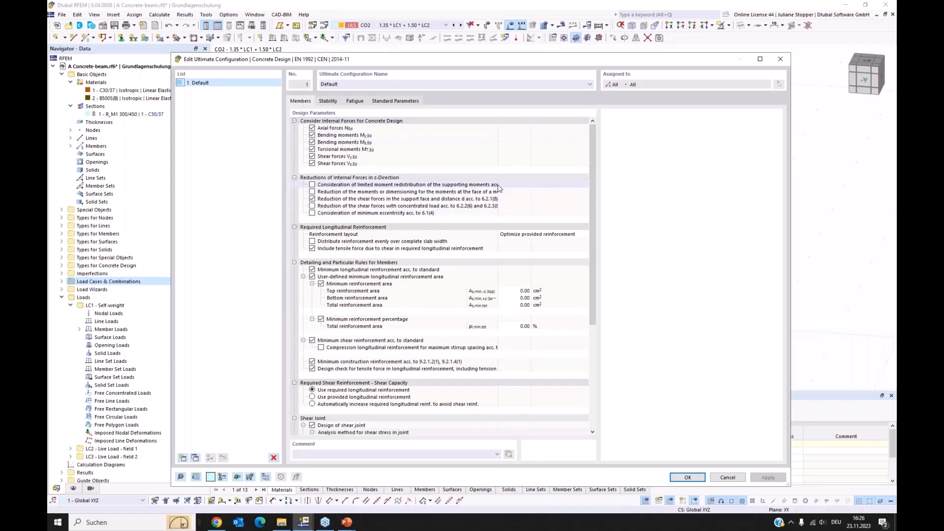
pyautogui.moveTo(498, 187); pyautogui.dragTo(545, 186)
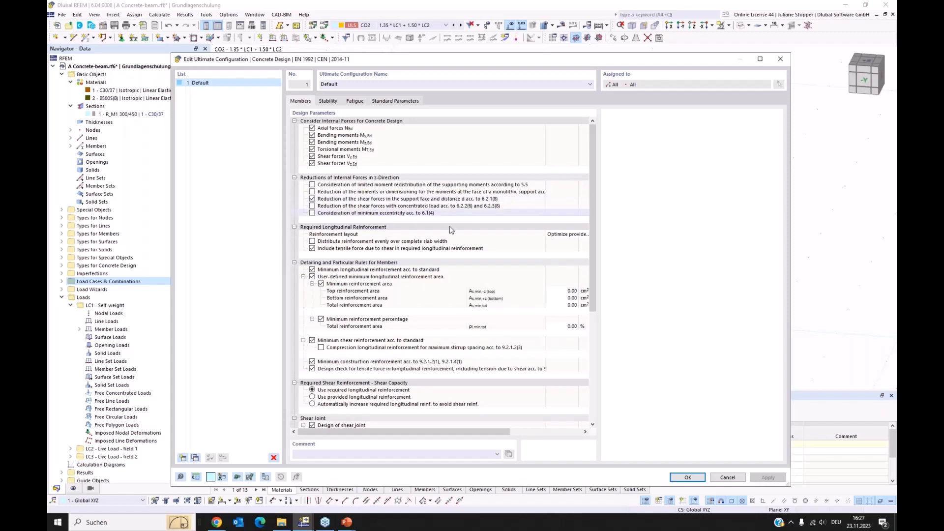
pyautogui.scroll(-3, 430, 288)
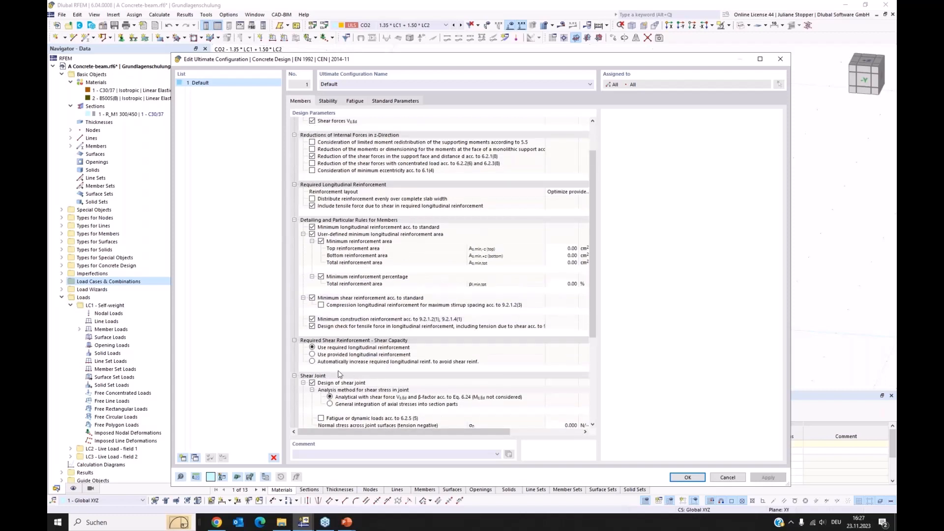
pyautogui.click(312, 383)
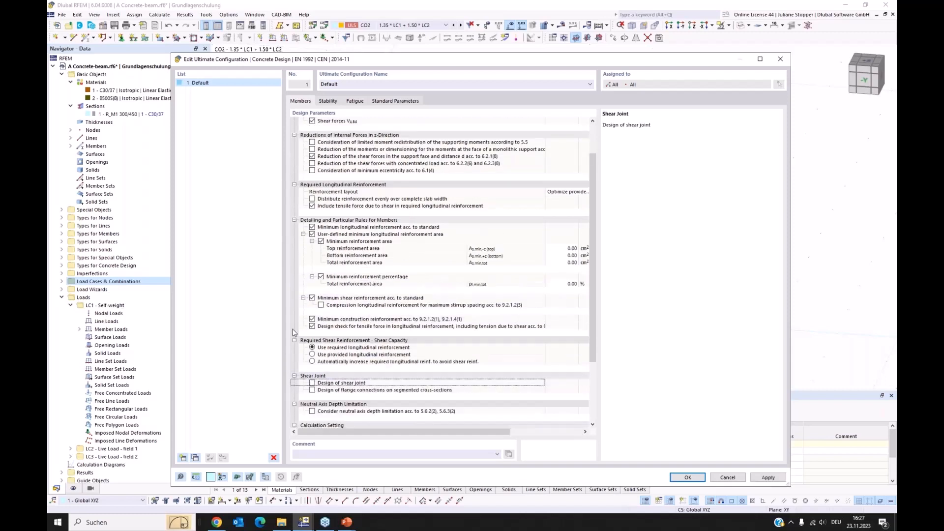
pyautogui.scroll(-3, 326, 336)
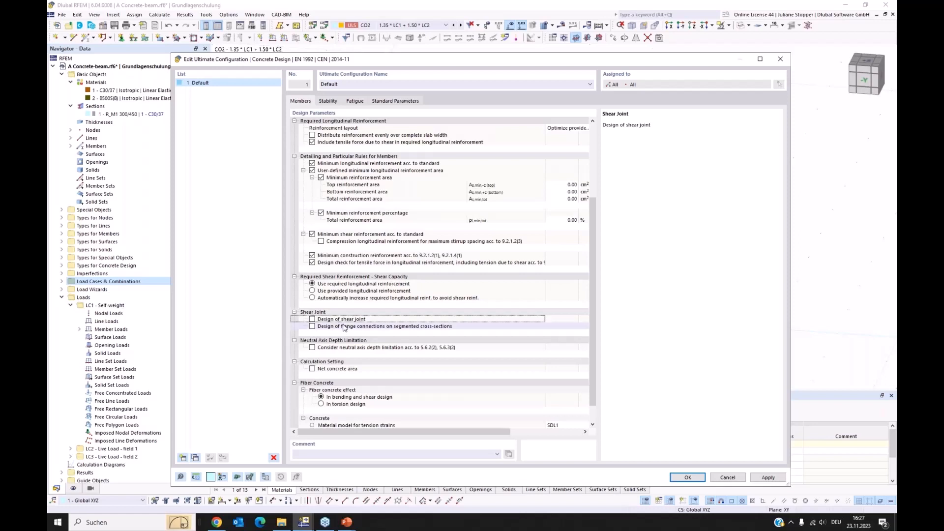
pyautogui.scroll(-1, 365, 329)
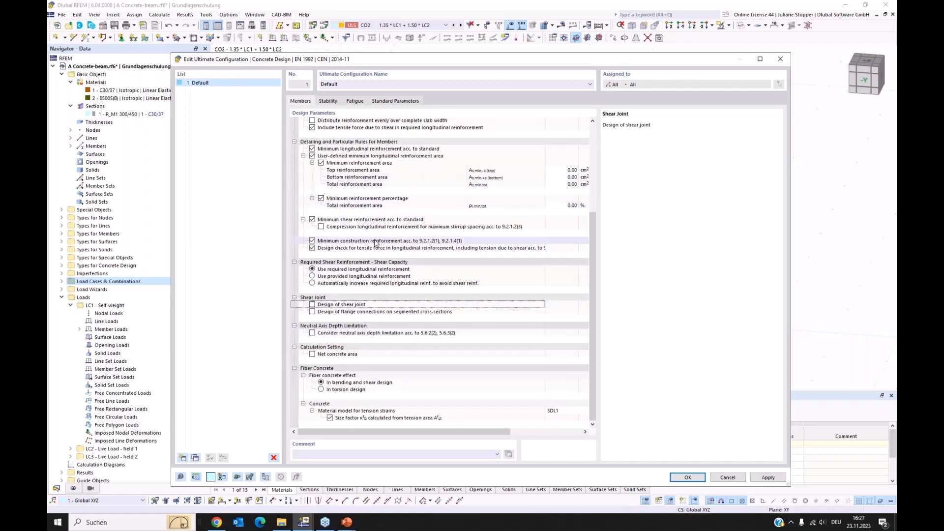
pyautogui.scroll(6, 367, 244)
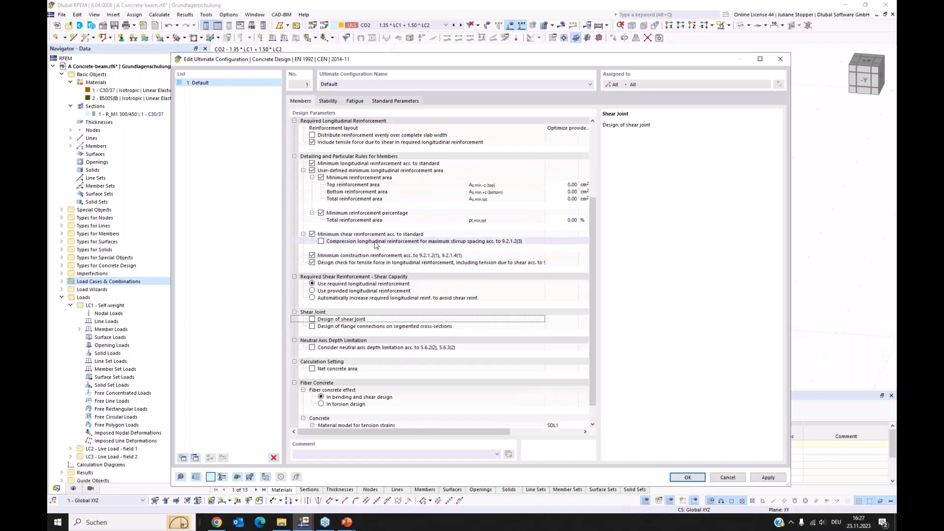
pyautogui.click(688, 477)
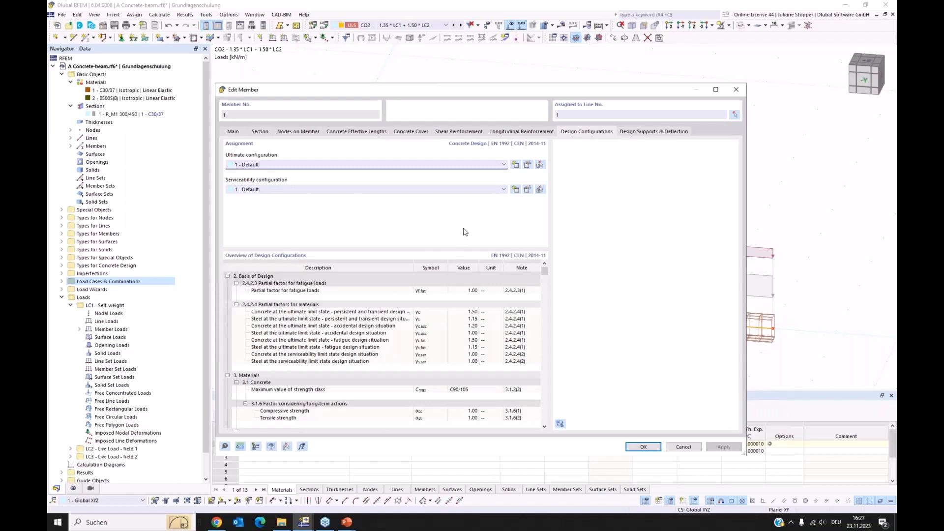
# Step: Create a concrete design support at the member start as a monolithic end support, inactive for deflection design in the y/y-axis
pyautogui.click(646, 132)
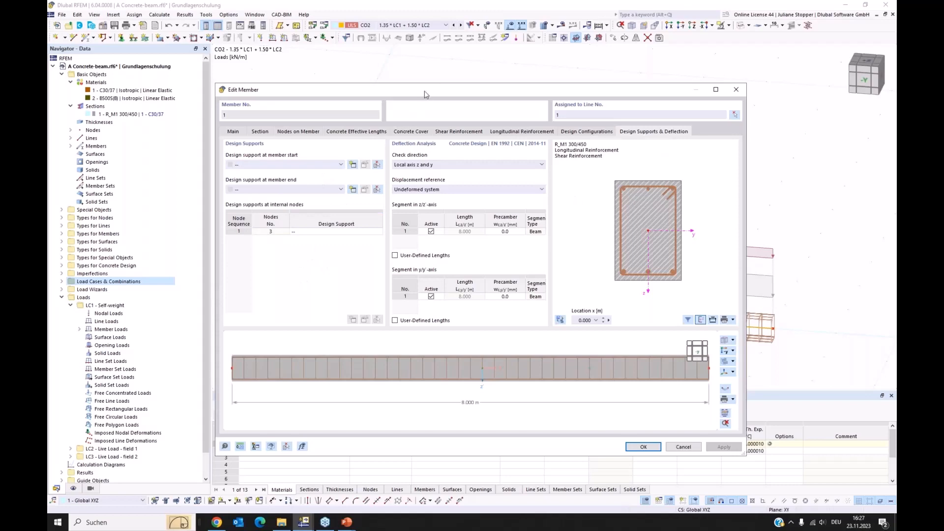
pyautogui.moveTo(426, 95); pyautogui.dragTo(454, 200)
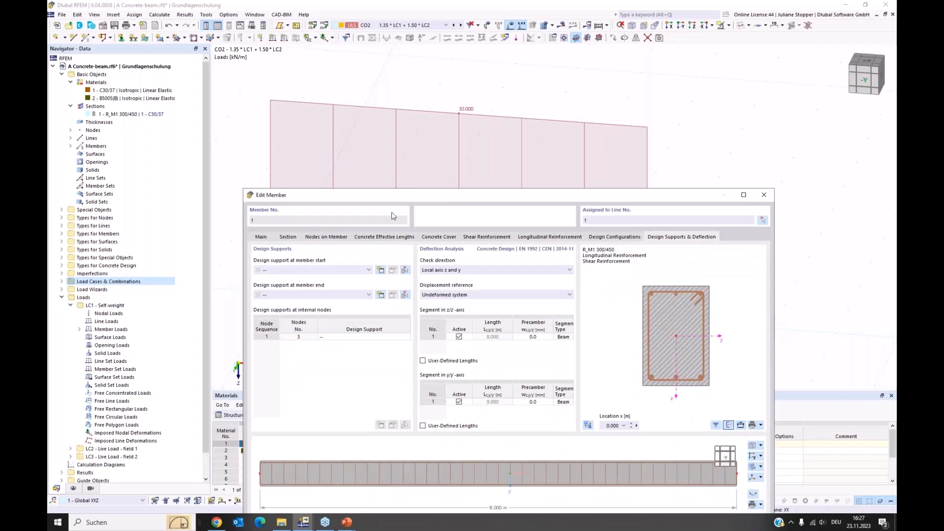
pyautogui.click(380, 271)
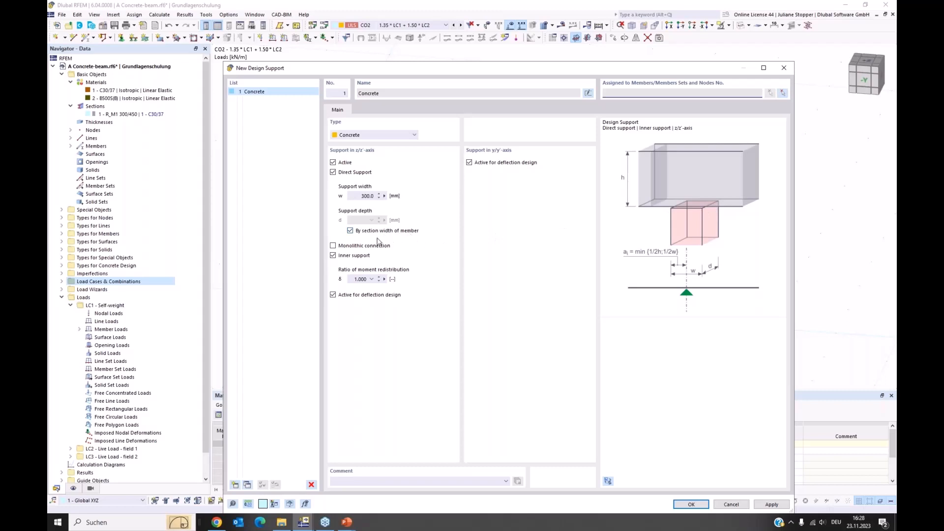
pyautogui.click(333, 246)
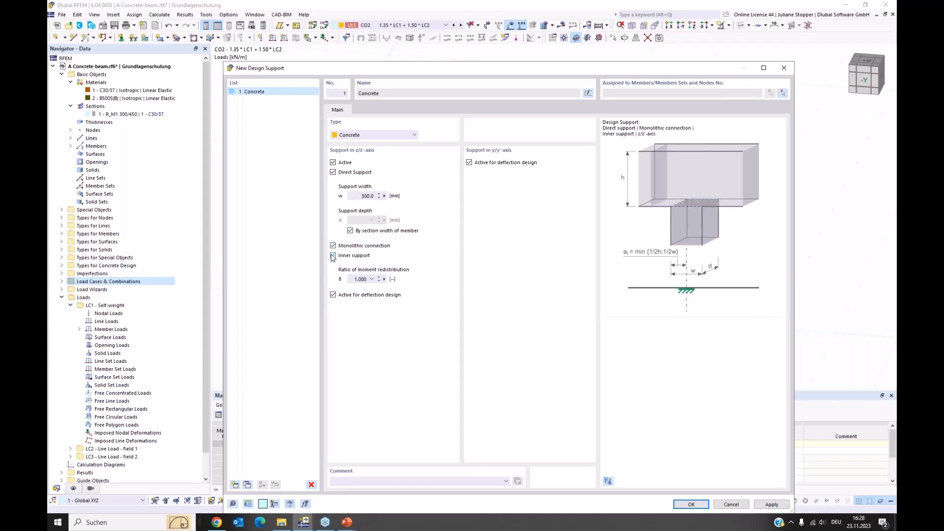
pyautogui.click(367, 261)
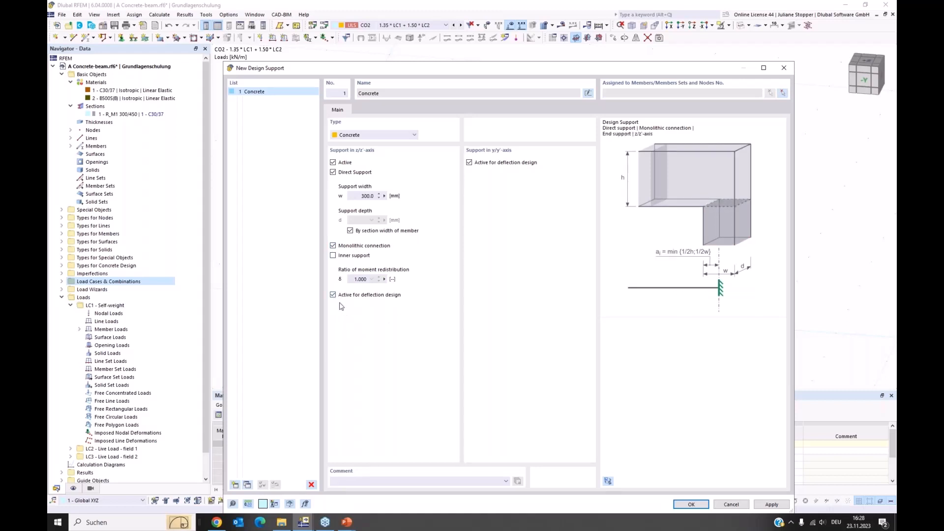
pyautogui.click(470, 165)
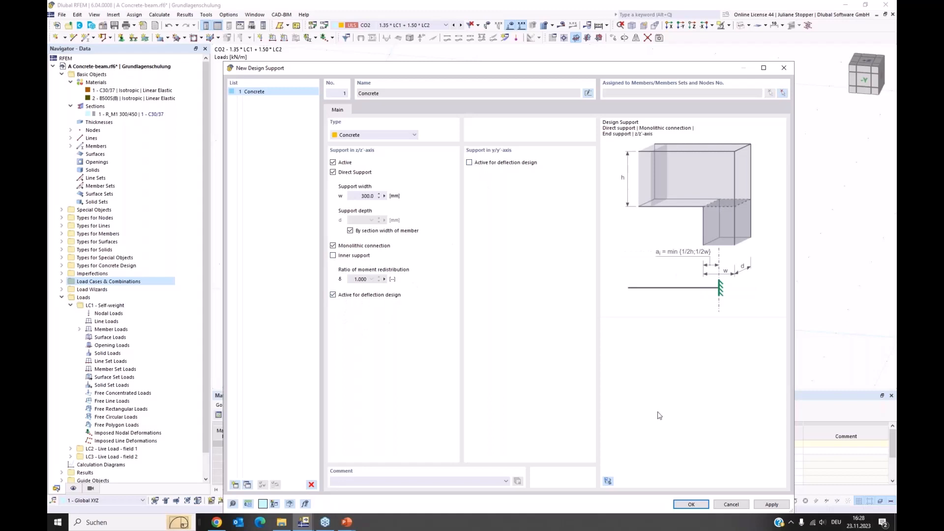
pyautogui.click(692, 505)
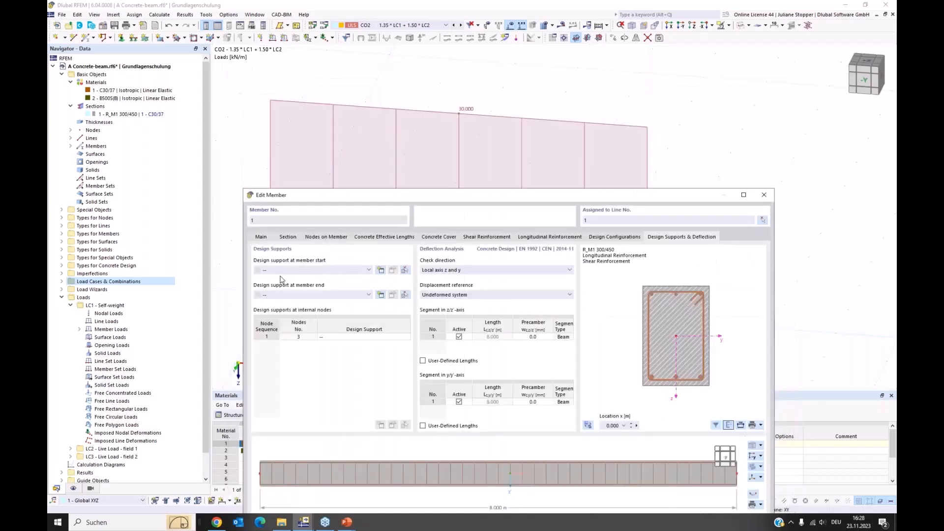
# Step: Assign a new concrete design support, inactive for deflection design in the y/y-axis, to internal node 3 and confirm the member settings
pyautogui.moveTo(398, 198); pyautogui.dragTo(399, 93)
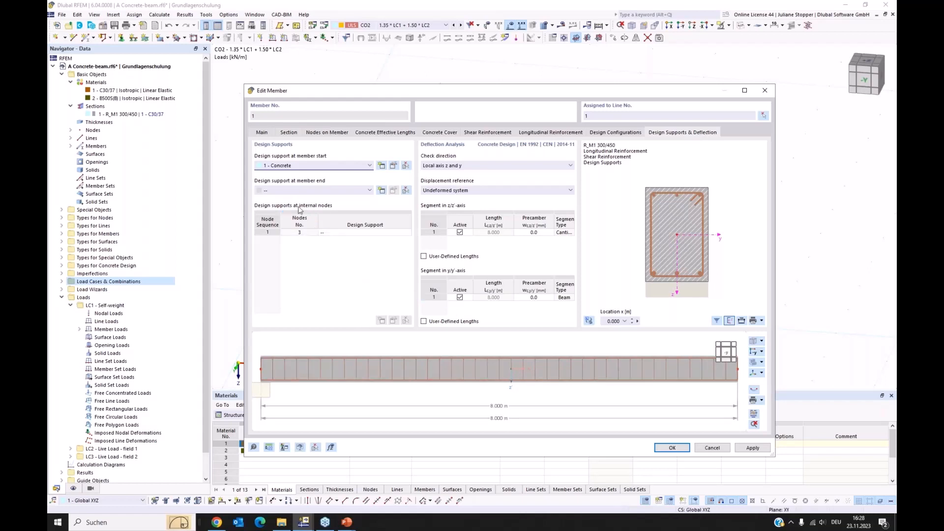
pyautogui.click(348, 235)
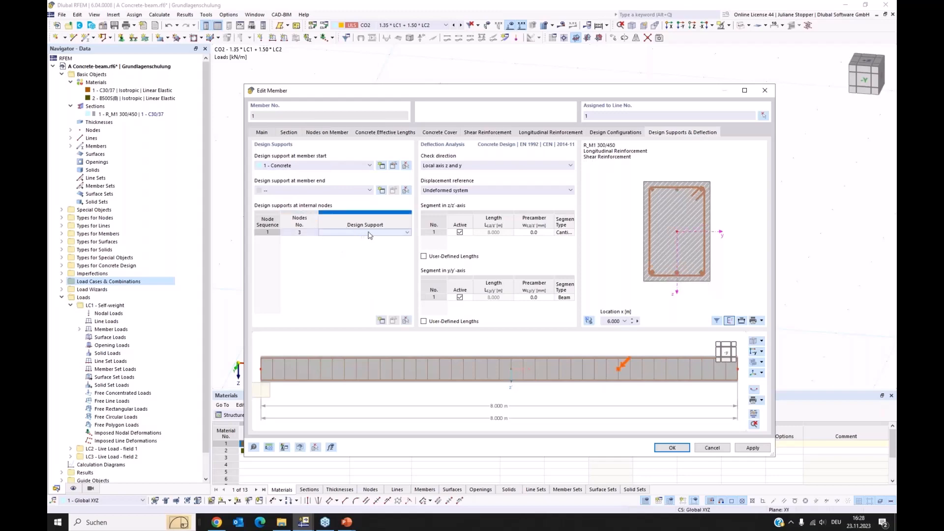
pyautogui.click(366, 235)
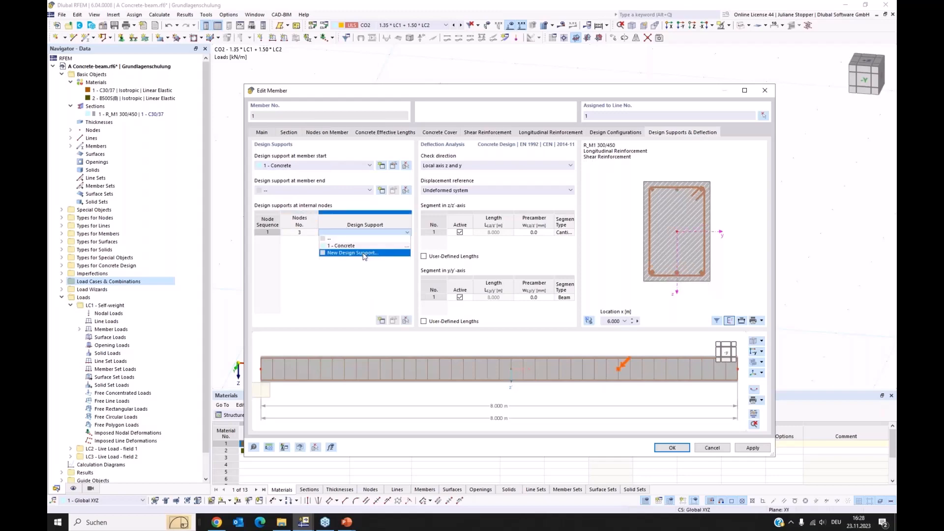
pyautogui.click(364, 253)
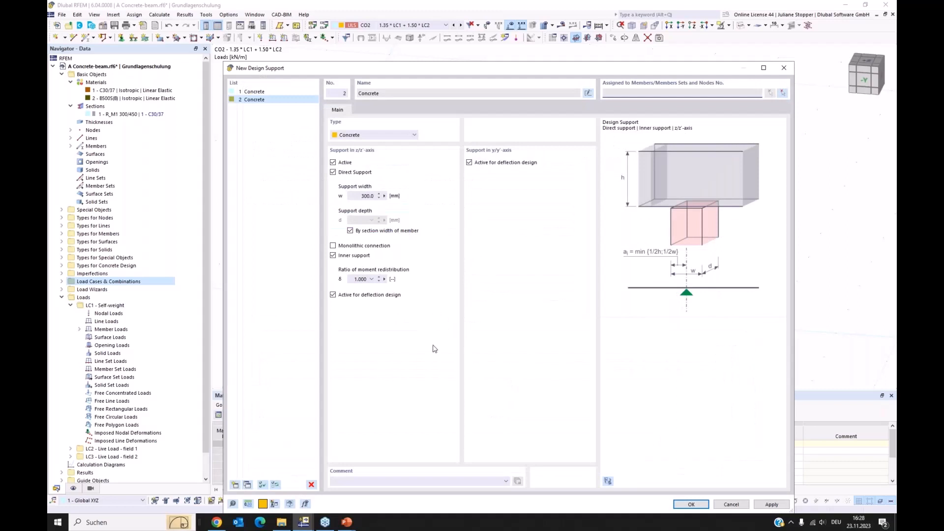
pyautogui.click(469, 162)
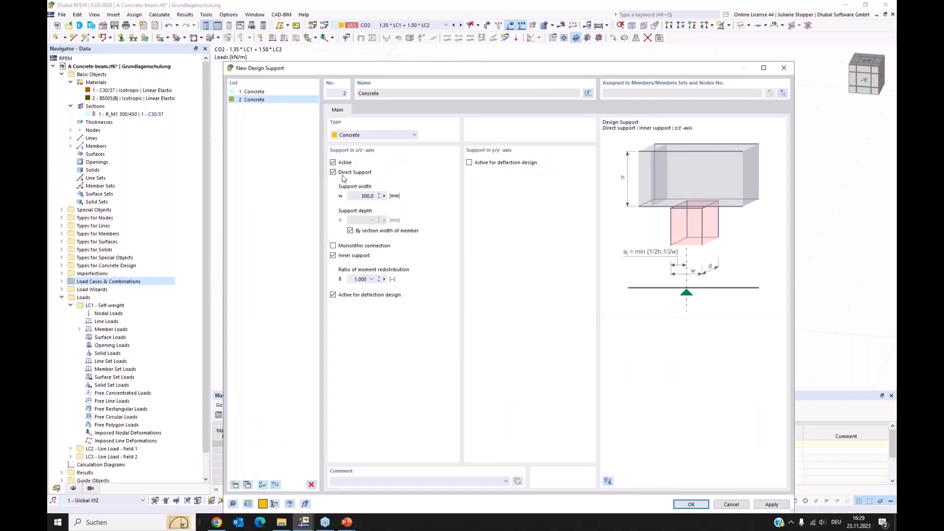
pyautogui.click(683, 506)
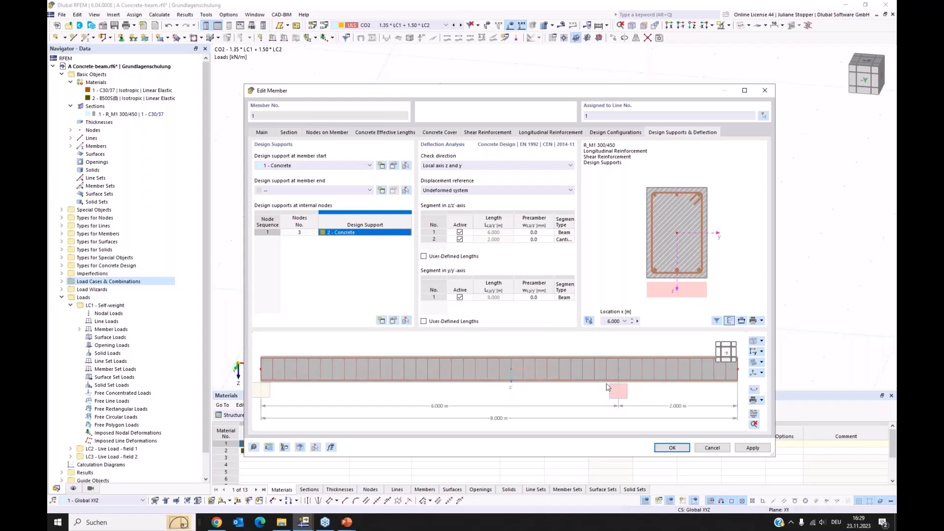
pyautogui.click(672, 449)
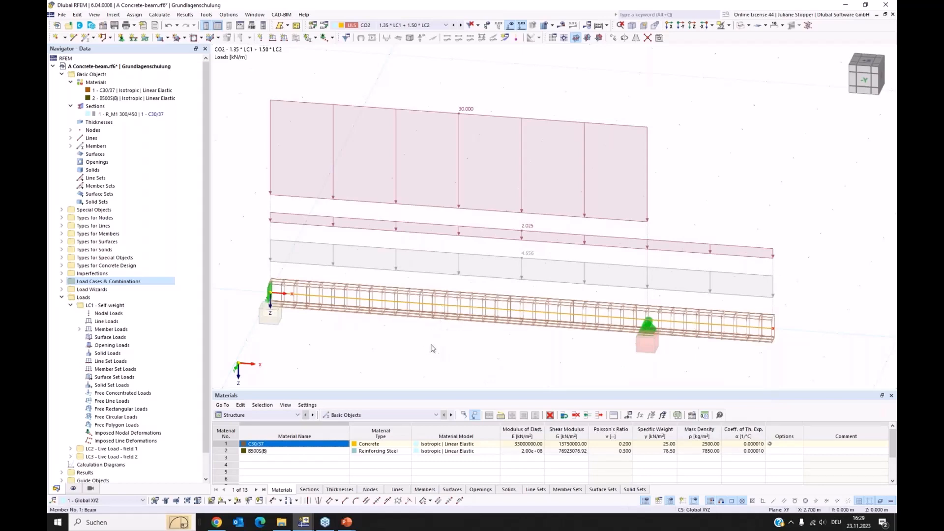
# Step: Examine the member's reinforcement layout drawing and its graphics printing options, leaving the member unchanged
pyautogui.doubleClick(436, 306)
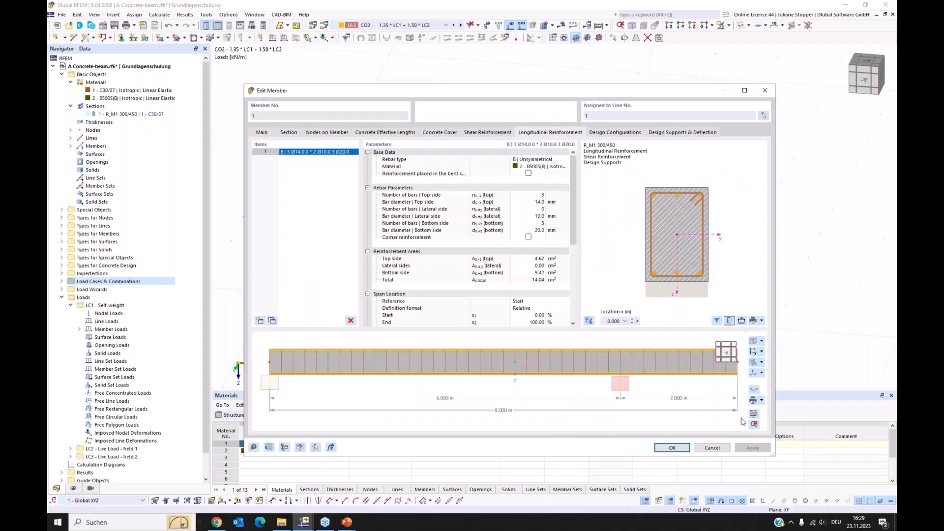
pyautogui.click(755, 416)
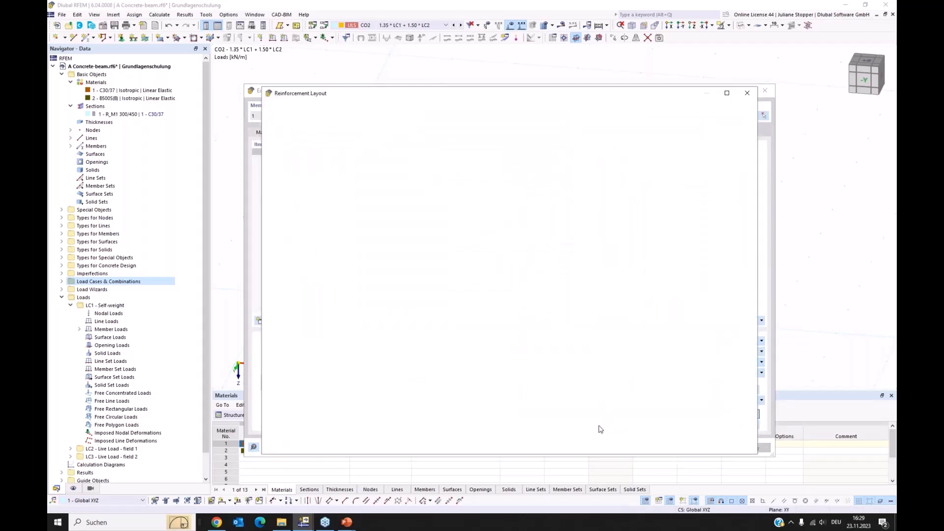
pyautogui.moveTo(538, 95); pyautogui.dragTo(532, 56)
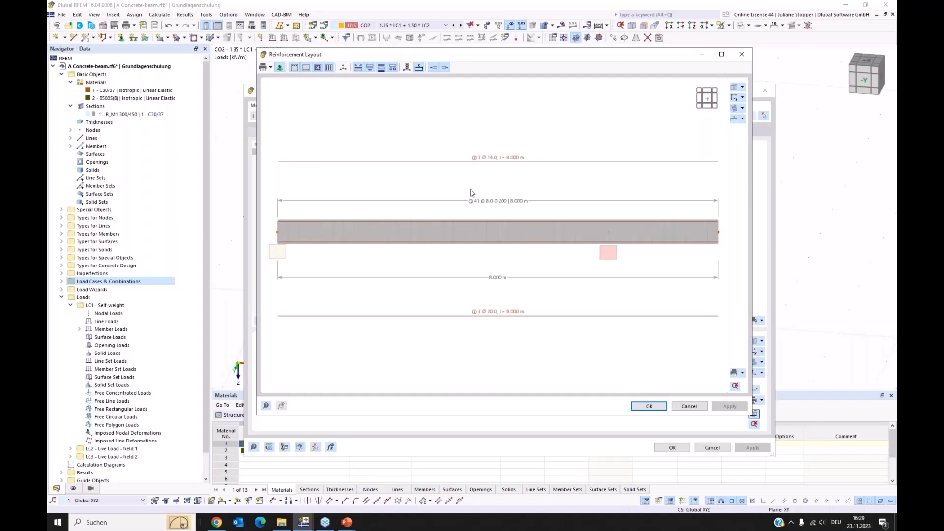
pyautogui.click(743, 375)
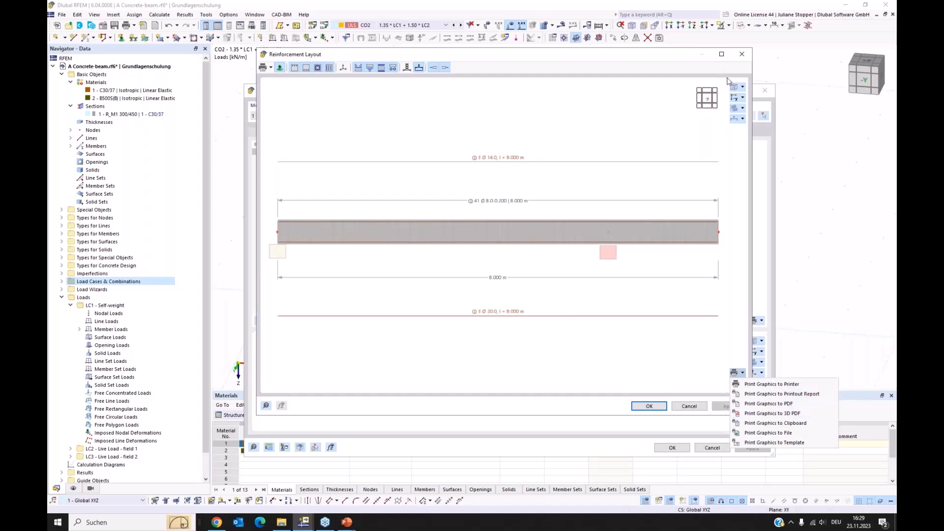
pyautogui.click(743, 56)
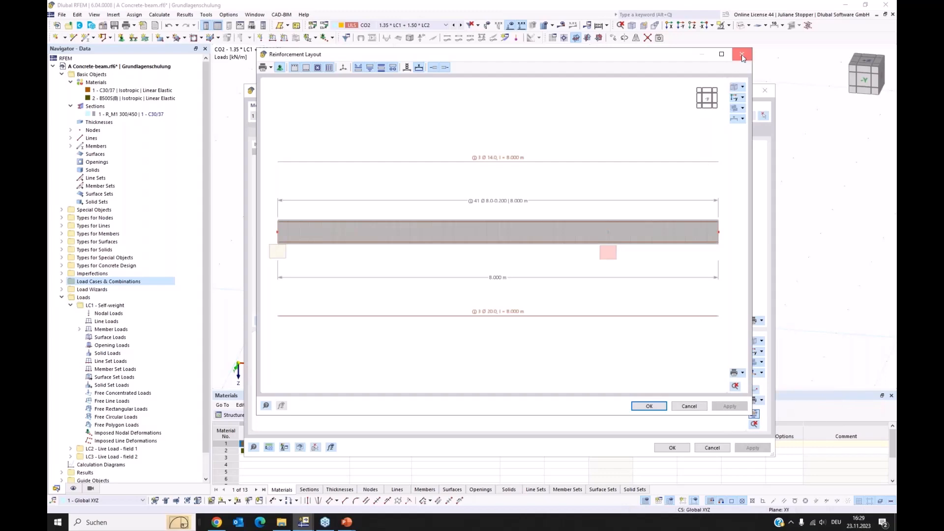
pyautogui.click(742, 56)
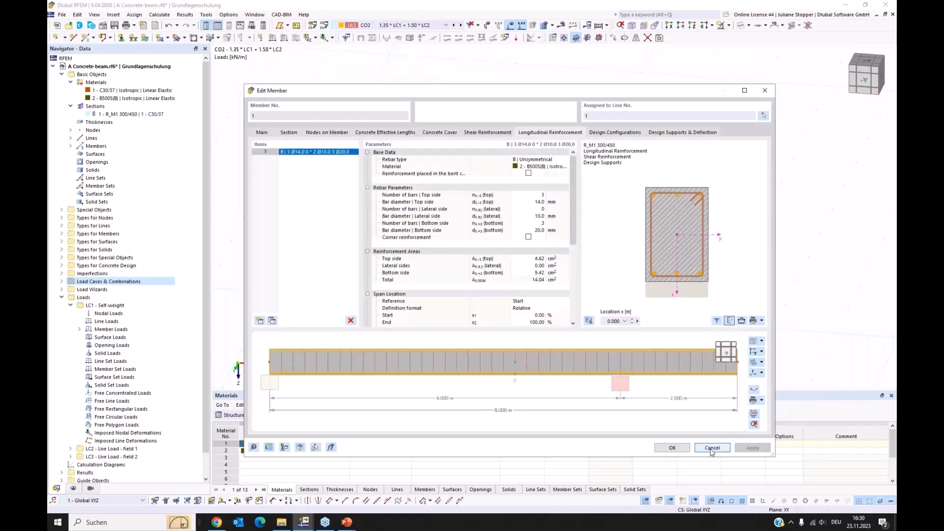
pyautogui.click(712, 449)
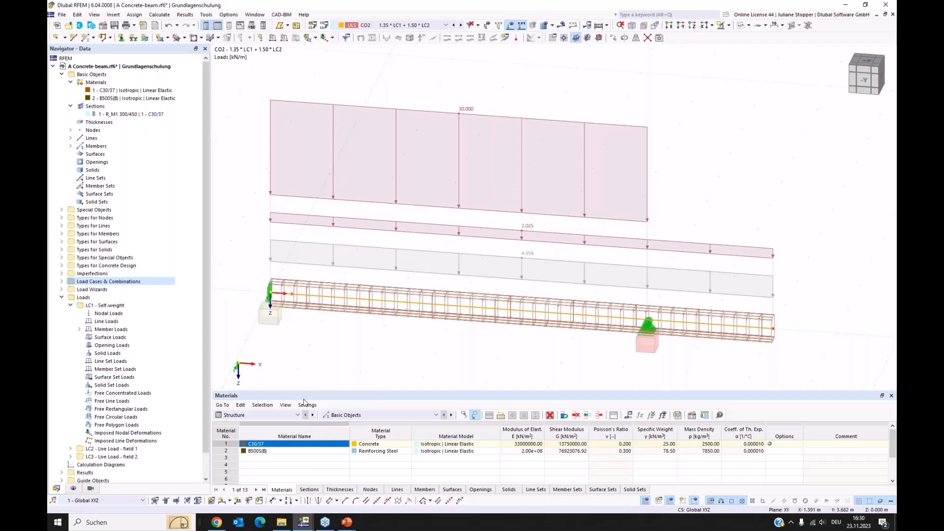
# Step: Exclude the SLS - Frequent design situation from the Concrete Design input data
pyautogui.click(277, 417)
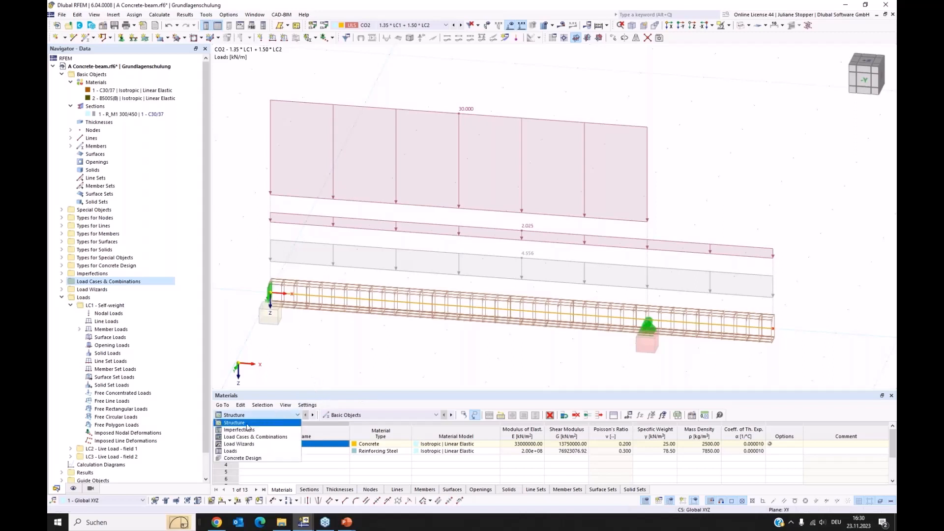
pyautogui.click(248, 458)
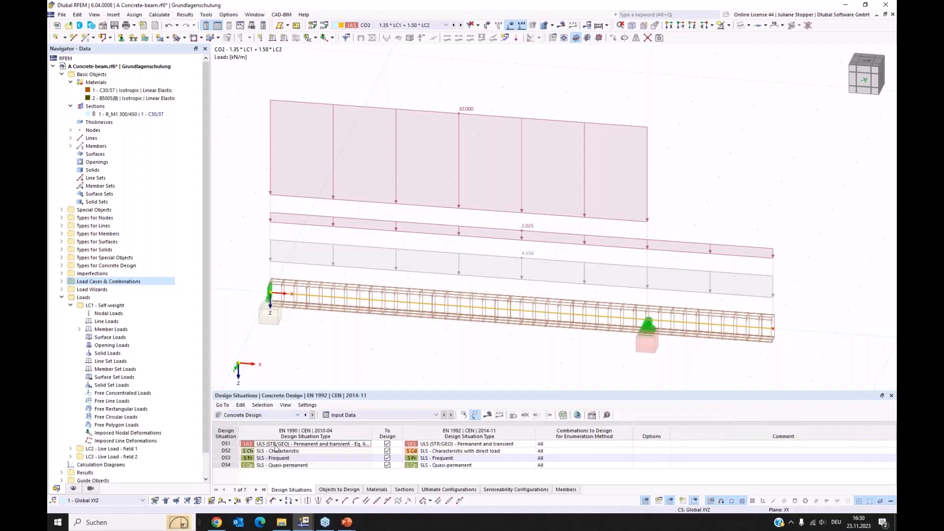
pyautogui.moveTo(375, 390); pyautogui.dragTo(382, 341)
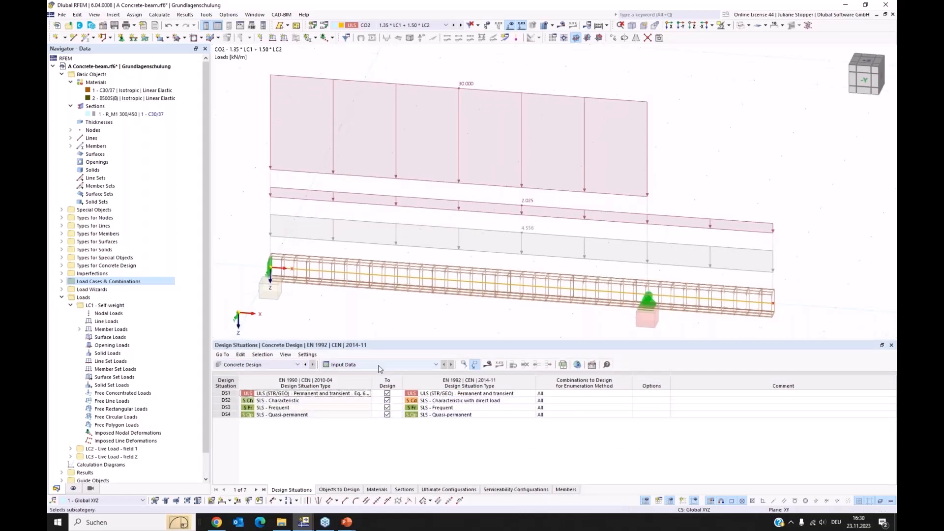
pyautogui.click(387, 409)
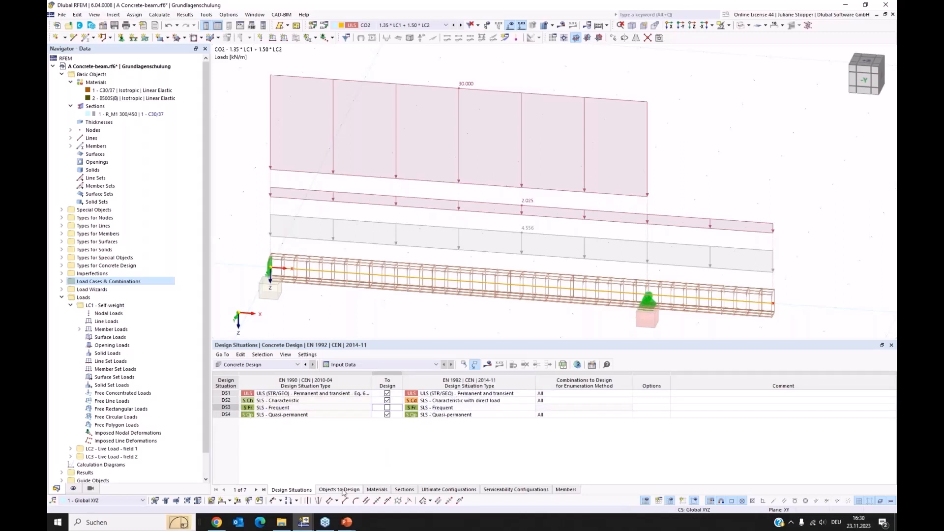
# Step: Check which objects are selected for design and run the concrete design calculation
pyautogui.click(343, 491)
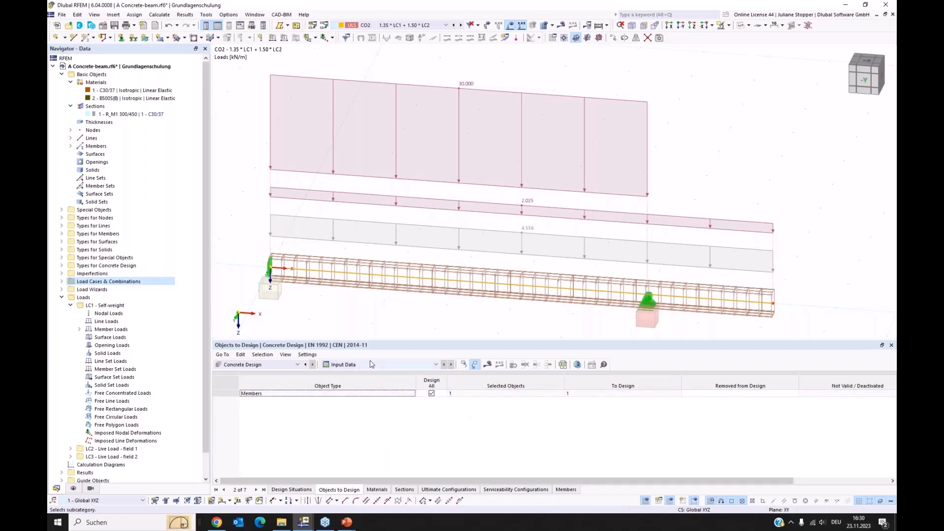
pyautogui.click(488, 366)
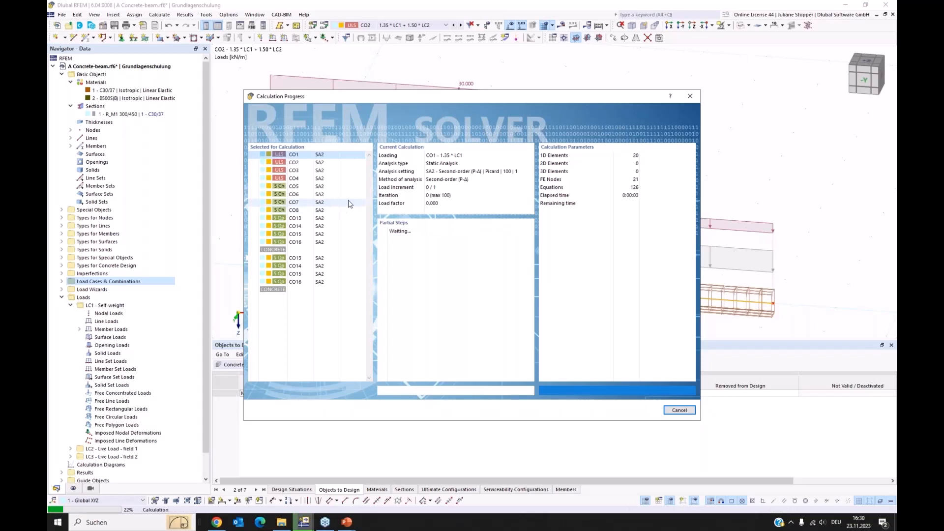
pyautogui.moveTo(381, 97); pyautogui.dragTo(491, 69)
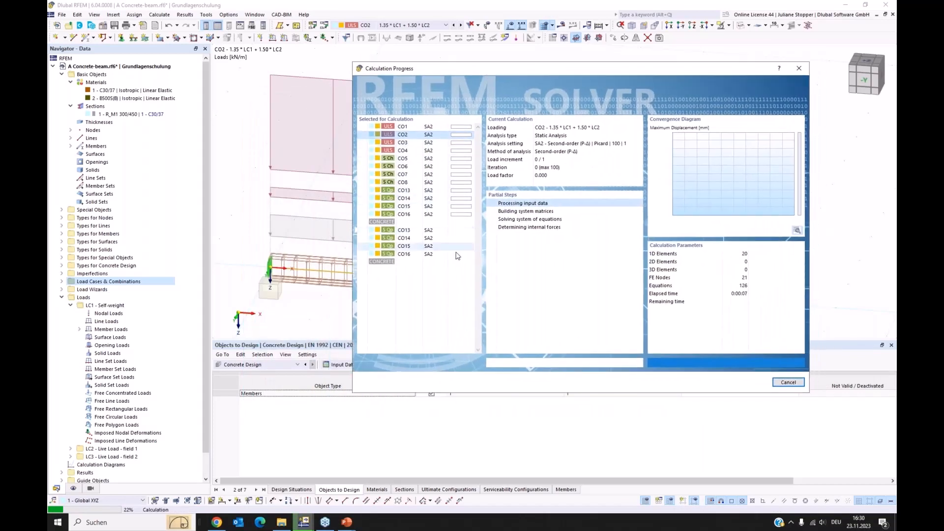
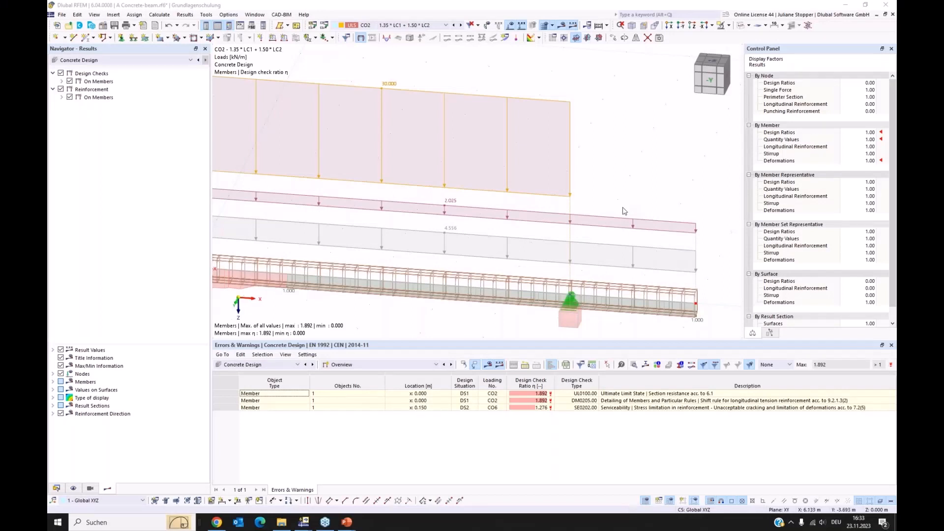
# Step: View the beam's design check results in the -Y direction and list the design ratios on members by design situation
pyautogui.click(211, 305)
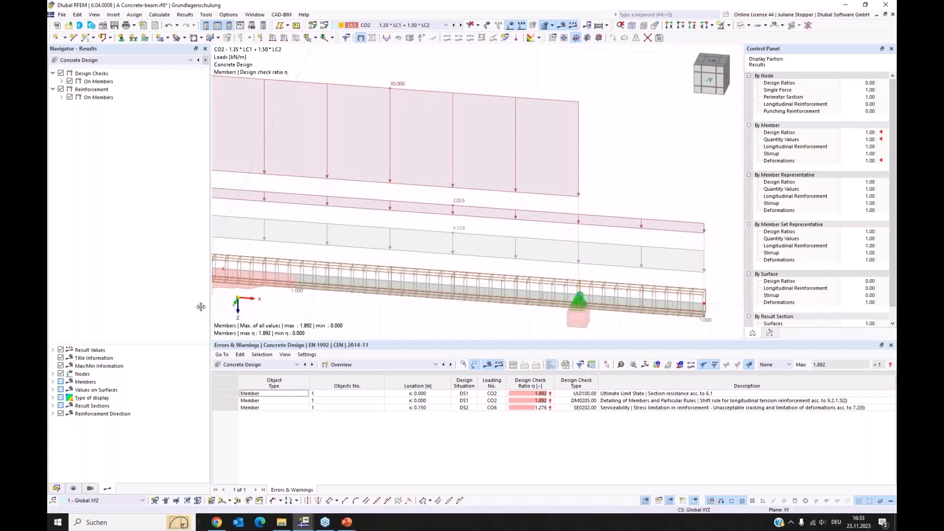
pyautogui.moveTo(211, 306); pyautogui.dragTo(173, 306)
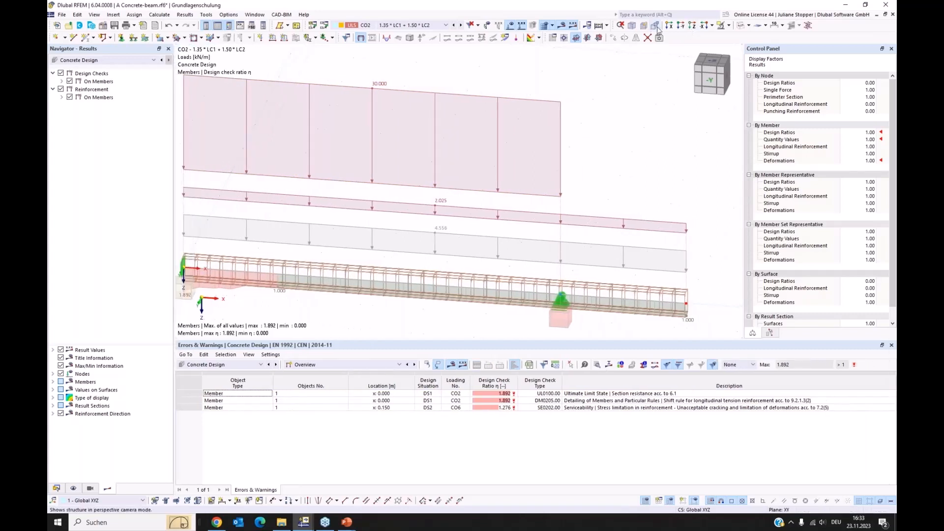
pyautogui.scroll(-3, 629, 139)
pyautogui.keyDown('ctrl'); pyautogui.moveTo(580, 296); pyautogui.dragTo(535, 304, button='middle'); pyautogui.keyUp('ctrl')
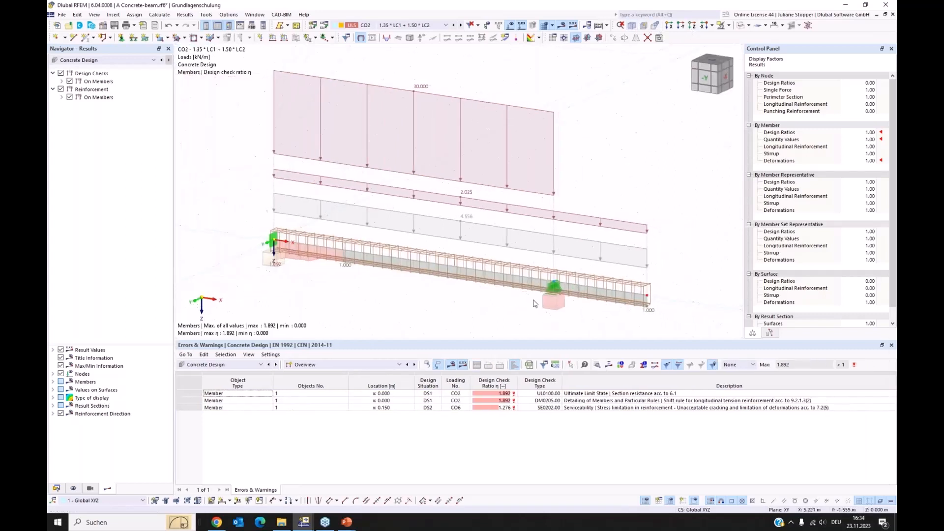
pyautogui.click(681, 26)
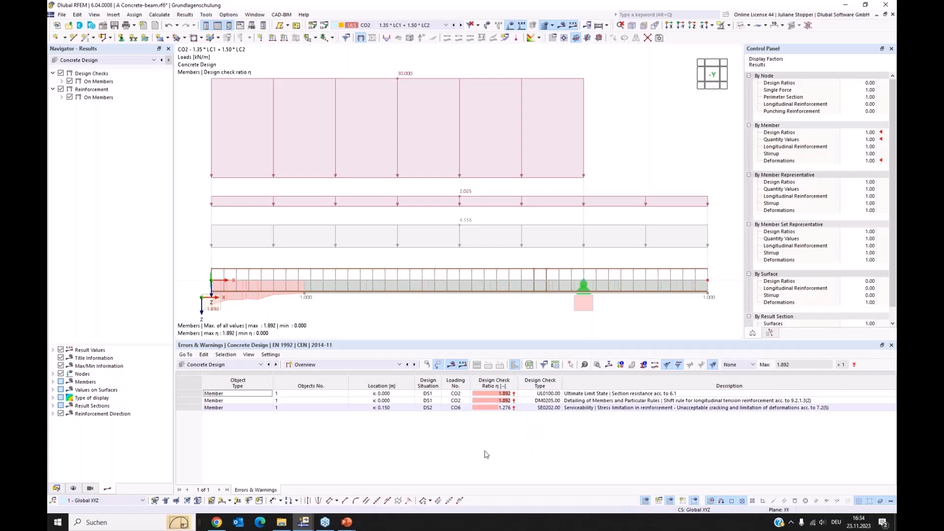
pyautogui.click(320, 365)
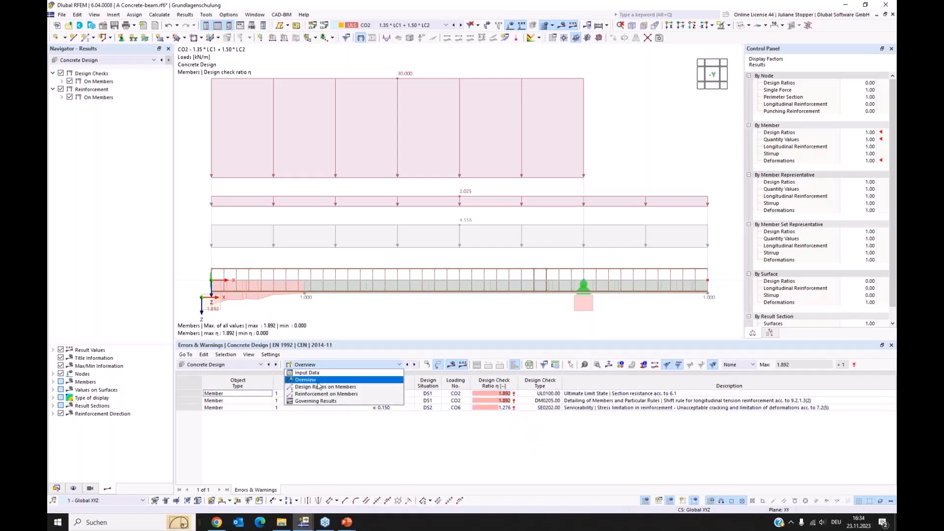
pyautogui.click(329, 388)
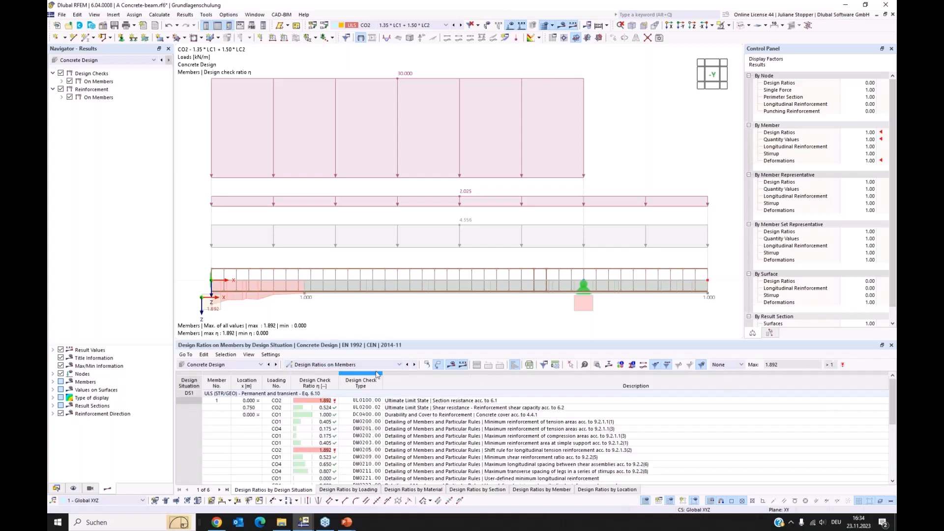
# Step: Review the full design ratios list, and limit it to the ultimate and serviceability limit state checks, leaving out durability, detailing and material checks
pyautogui.moveTo(388, 339); pyautogui.dragTo(390, 309)
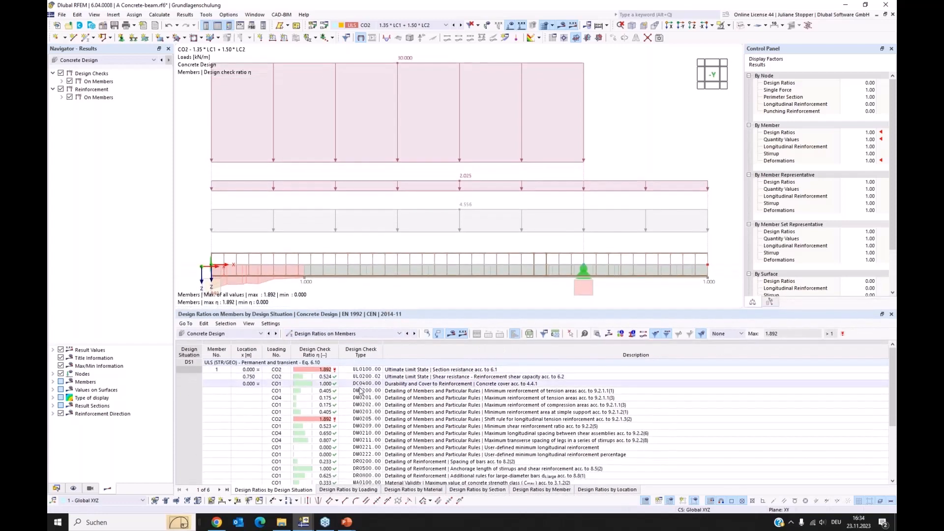
pyautogui.scroll(-1, 387, 384)
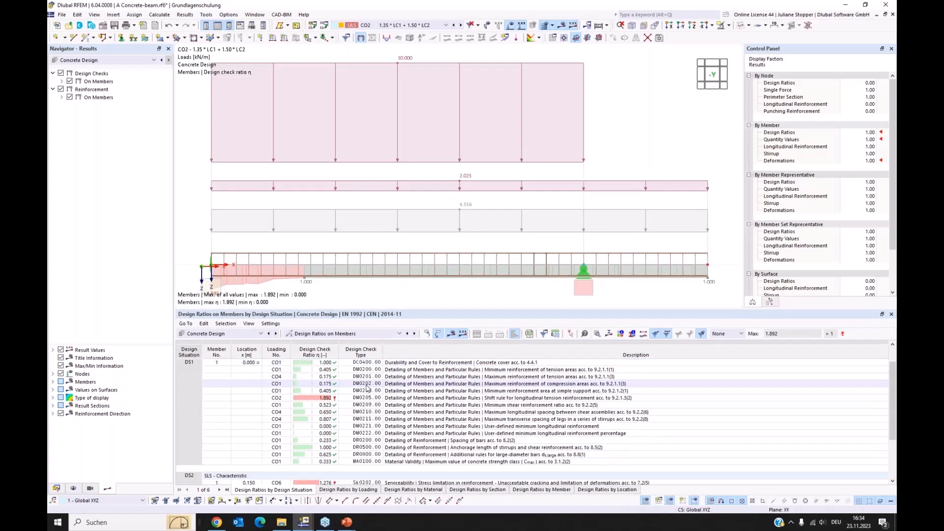
pyautogui.scroll(3, 367, 389)
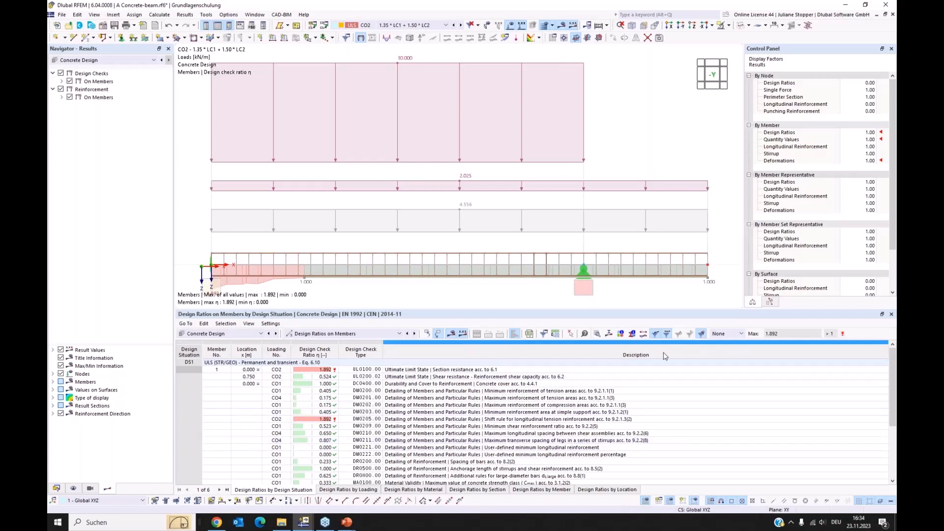
pyautogui.click(701, 334)
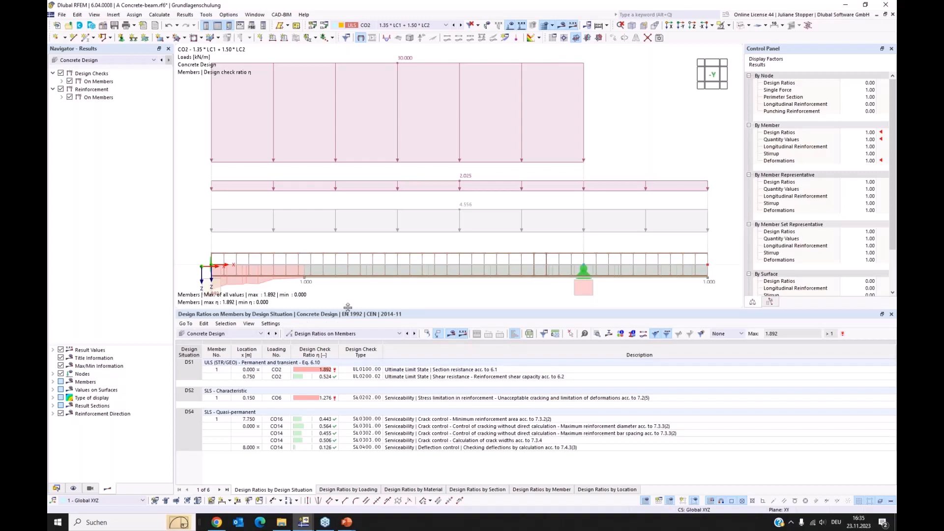
pyautogui.moveTo(346, 310); pyautogui.dragTo(348, 329)
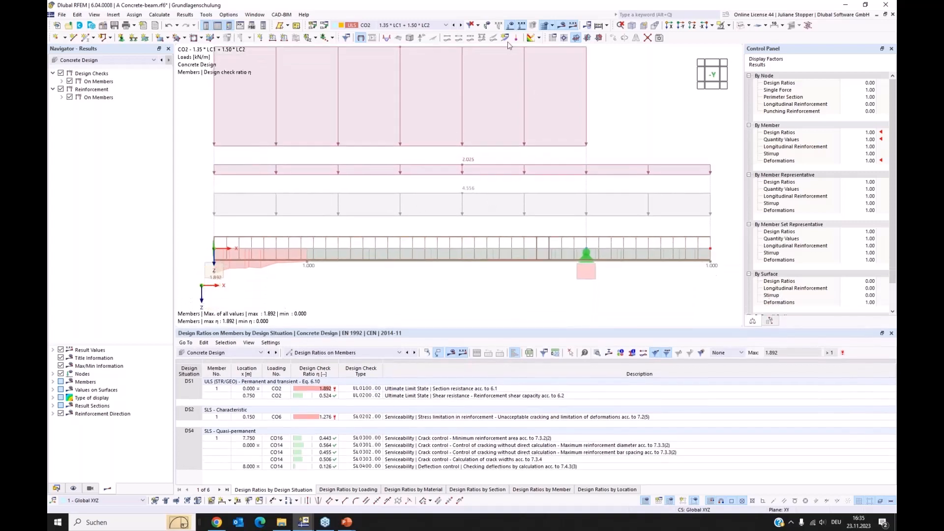
# Step: Hide the loads and the Types for Concrete Design objects in the model view, keeping the beam in line display
pyautogui.click(510, 25)
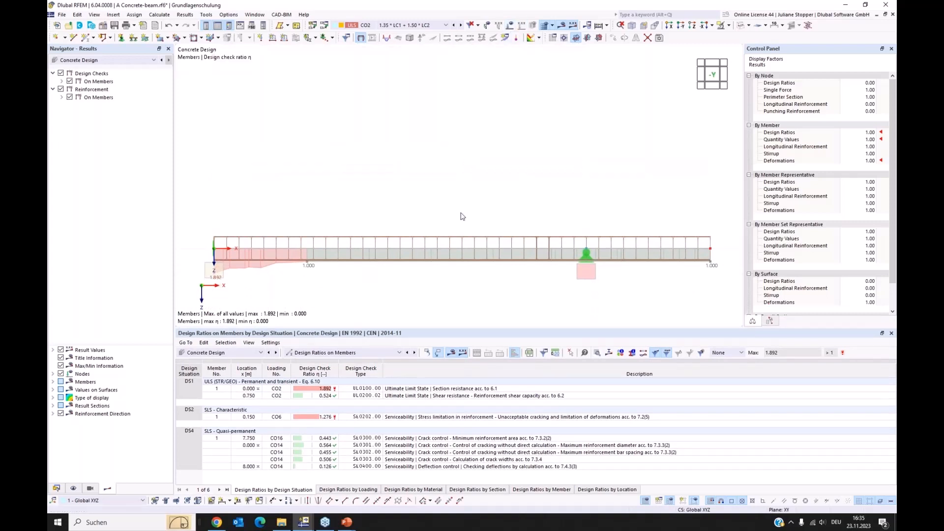
pyautogui.keyDown('ctrl'); pyautogui.moveTo(514, 180); pyautogui.dragTo(510, 185, button='middle'); pyautogui.keyUp('ctrl')
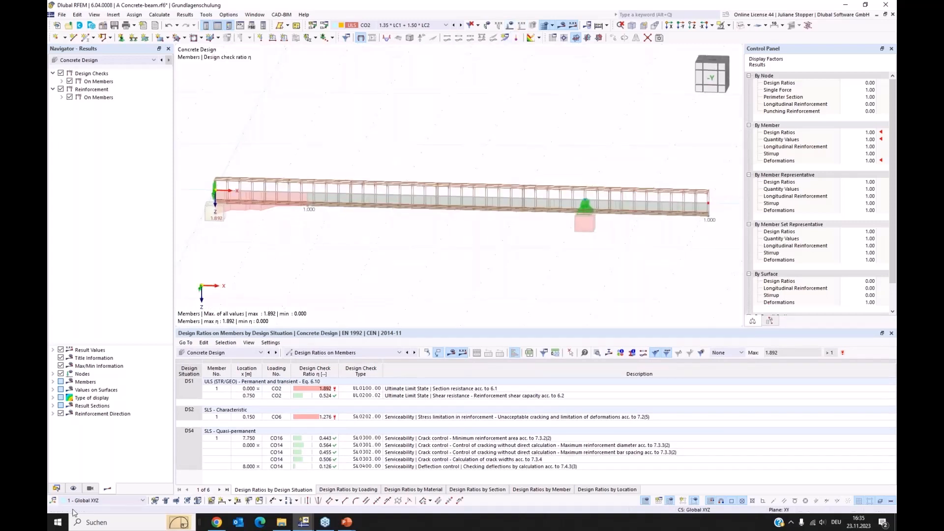
pyautogui.click(74, 489)
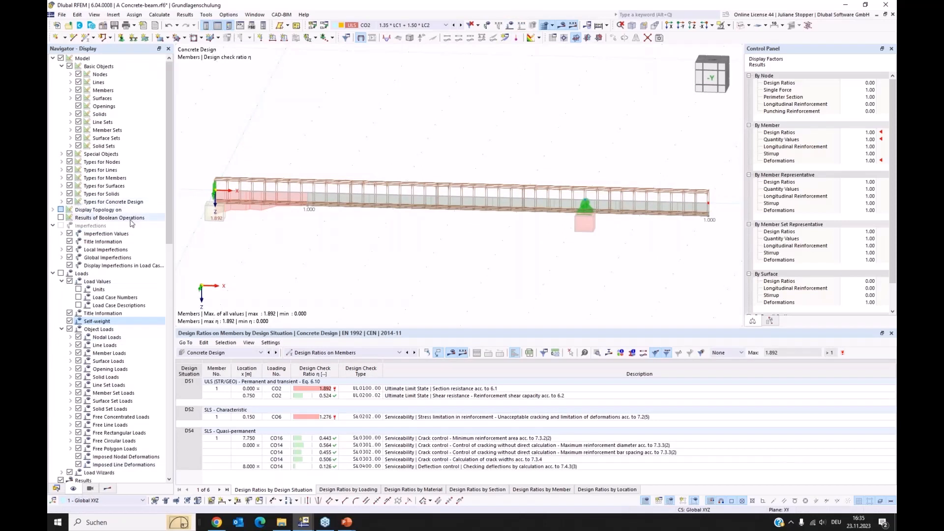
pyautogui.click(70, 202)
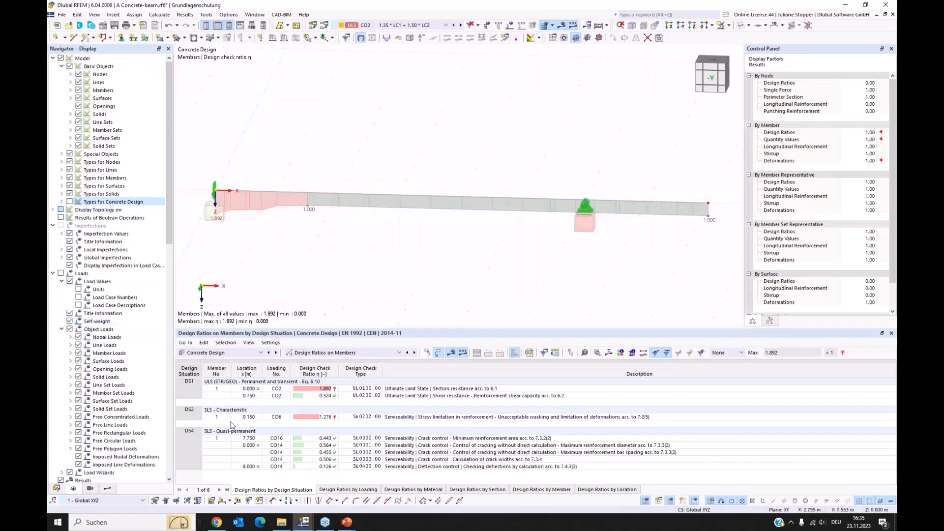
pyautogui.click(740, 26)
pyautogui.click(740, 27)
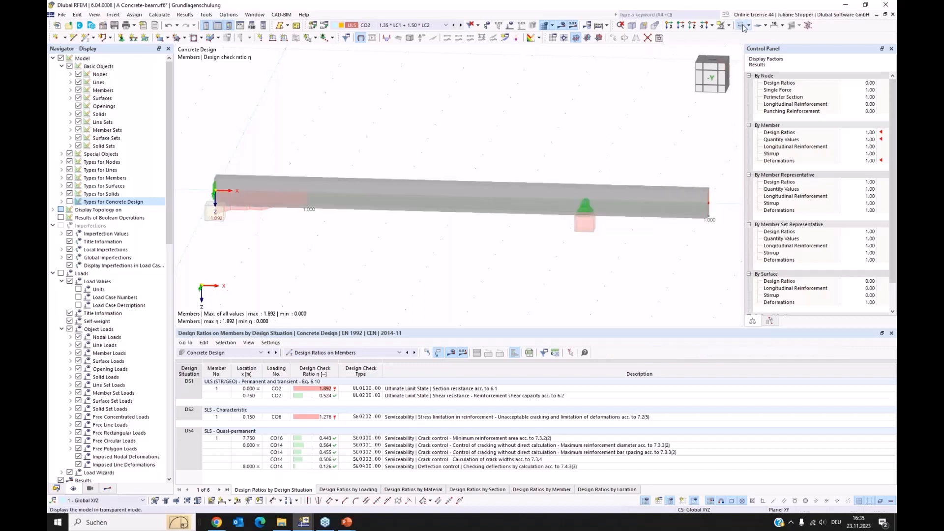
# Step: Turn off the Ratio Envelope, Serviceability Limit State and Detailing design check results on members
pyautogui.click(108, 489)
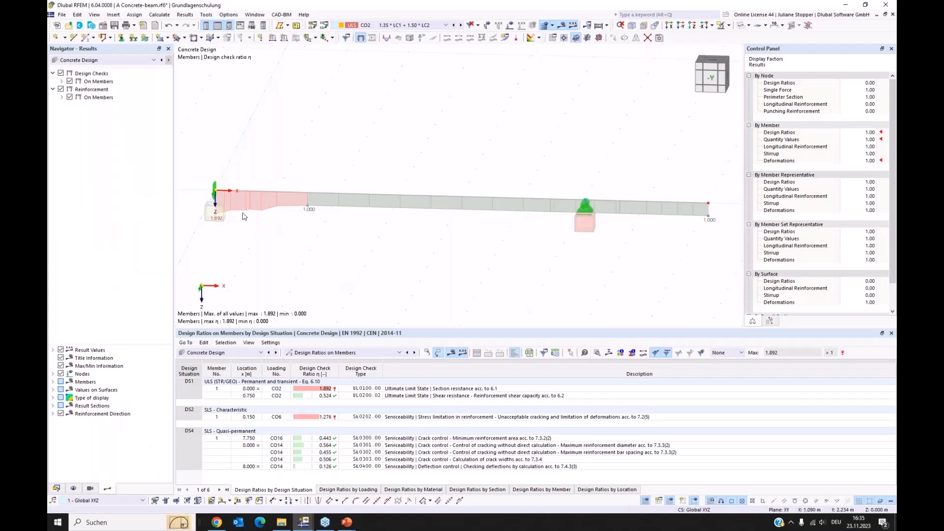
pyautogui.click(61, 81)
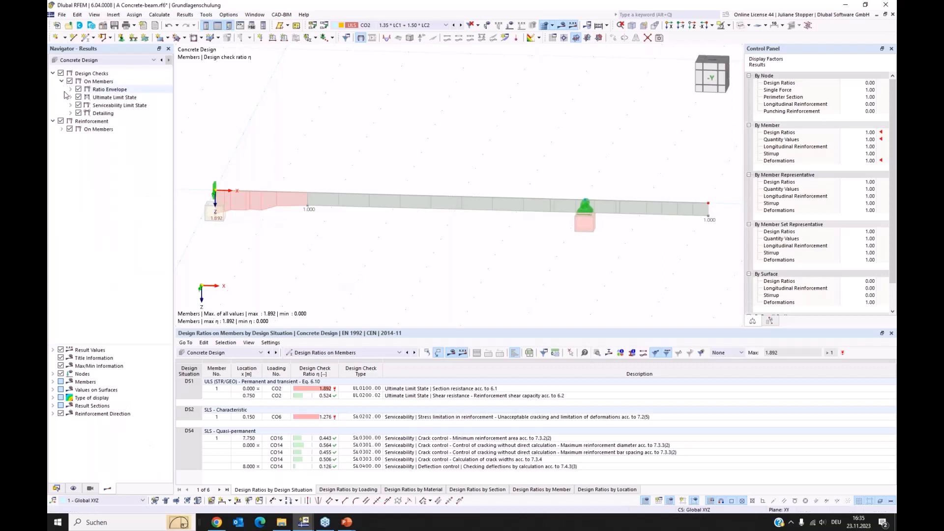
pyautogui.click(78, 89)
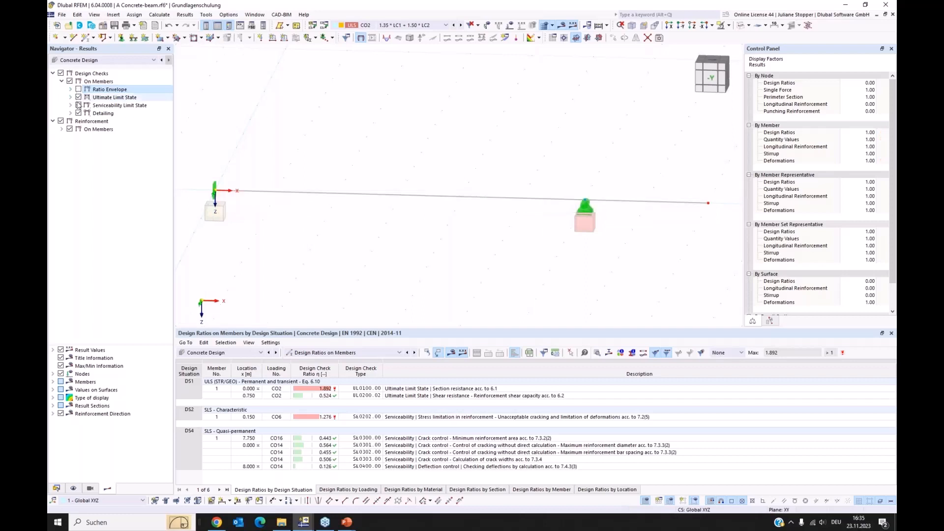
pyautogui.click(78, 114)
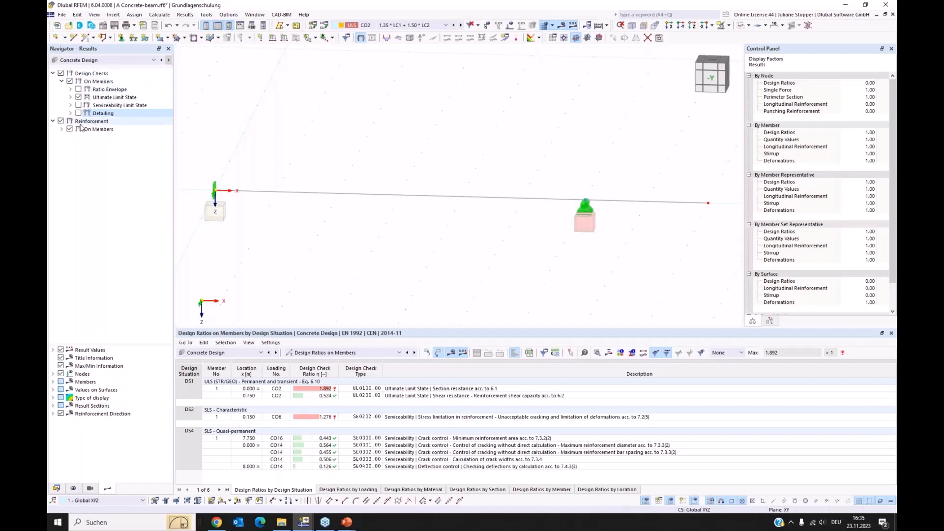
# Step: Display the UL0100 ultimate limit state design ratio along the beam and locate the matching check type among the listed design ratios
pyautogui.click(70, 98)
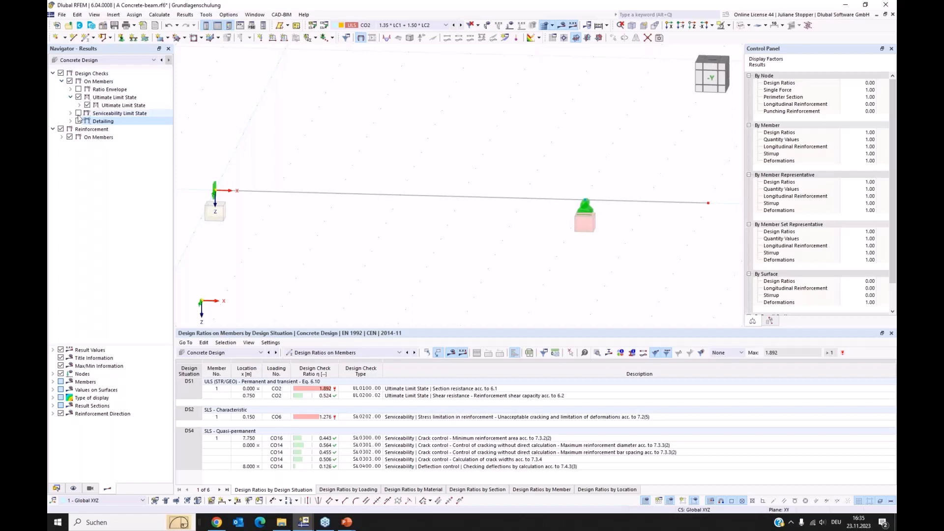
pyautogui.click(79, 105)
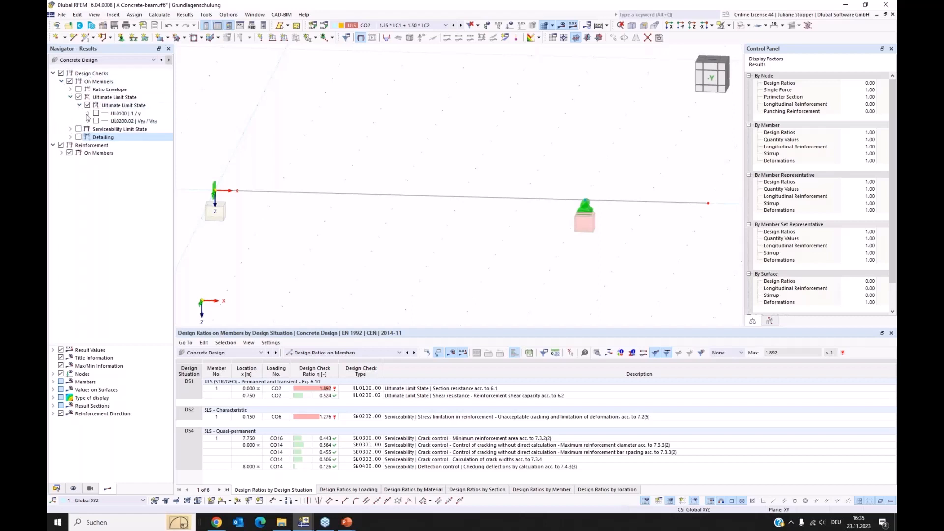
pyautogui.click(89, 113)
pyautogui.click(96, 113)
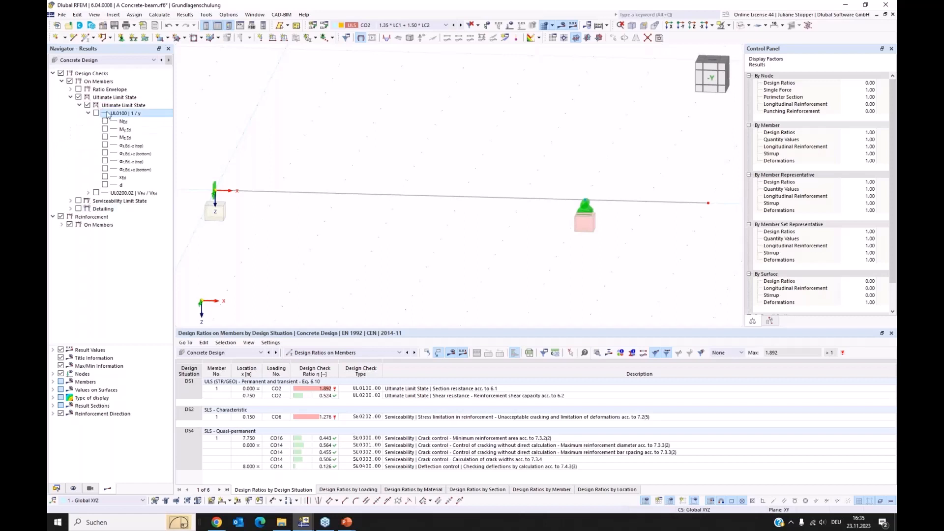
pyautogui.click(361, 389)
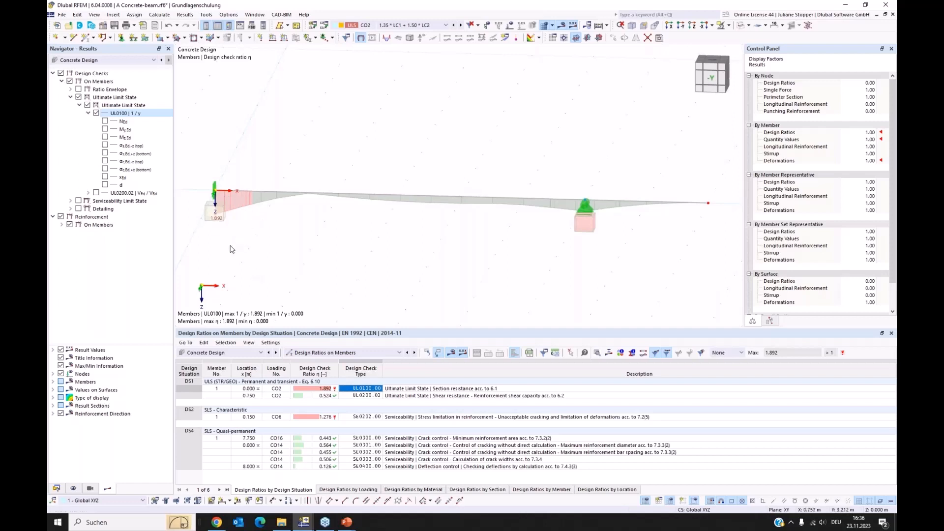
pyautogui.keyDown('ctrl'); pyautogui.moveTo(242, 248); pyautogui.dragTo(244, 243, button='middle'); pyautogui.keyUp('ctrl')
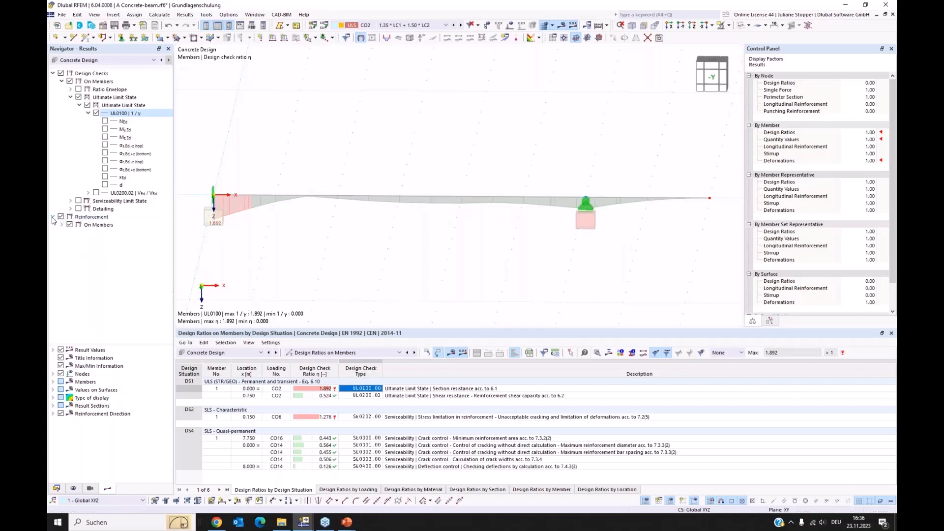
# Step: Hide the design check results and display the required longitudinal reinforcement areas for the top and bottom of the beam
pyautogui.click(60, 73)
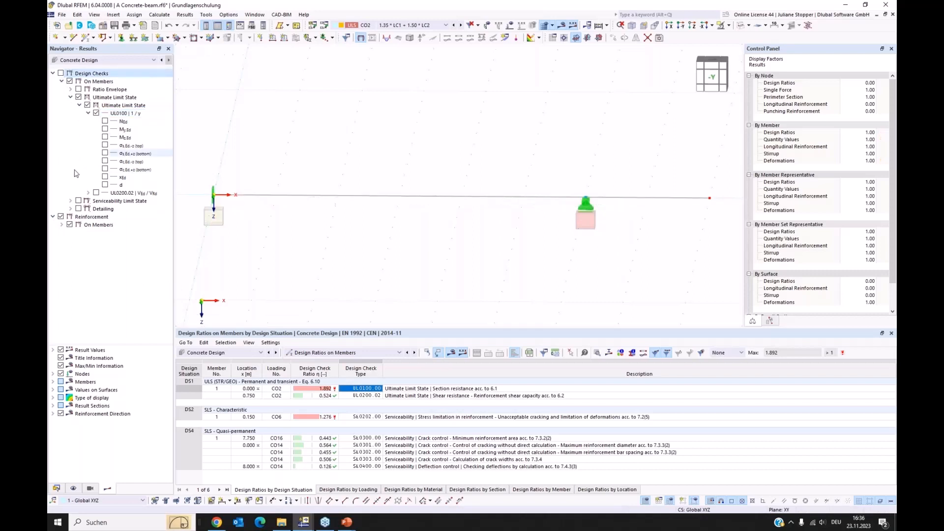
pyautogui.click(61, 225)
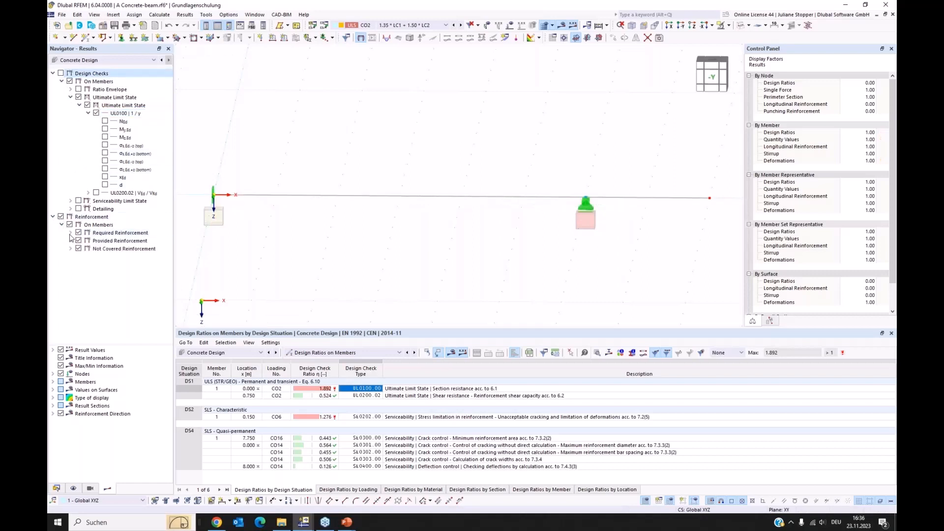
pyautogui.click(70, 232)
pyautogui.click(80, 240)
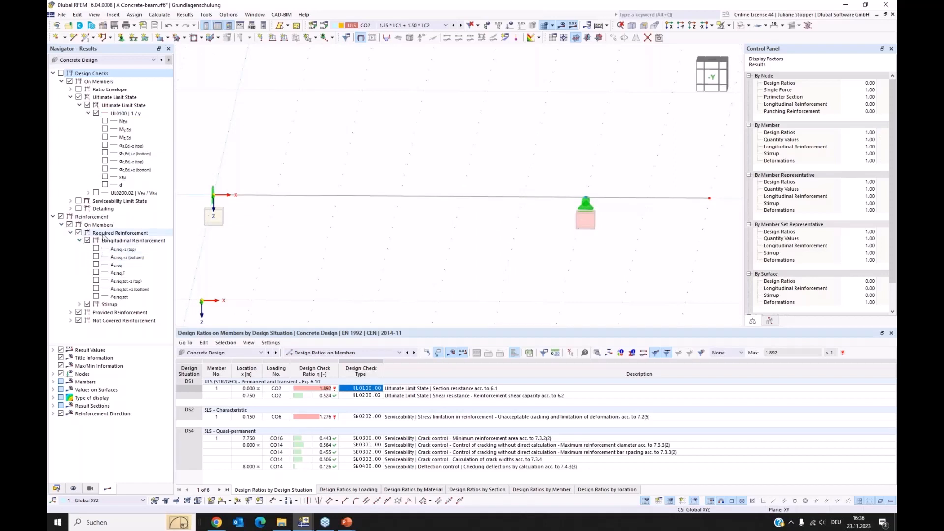
pyautogui.click(96, 249)
pyautogui.click(97, 256)
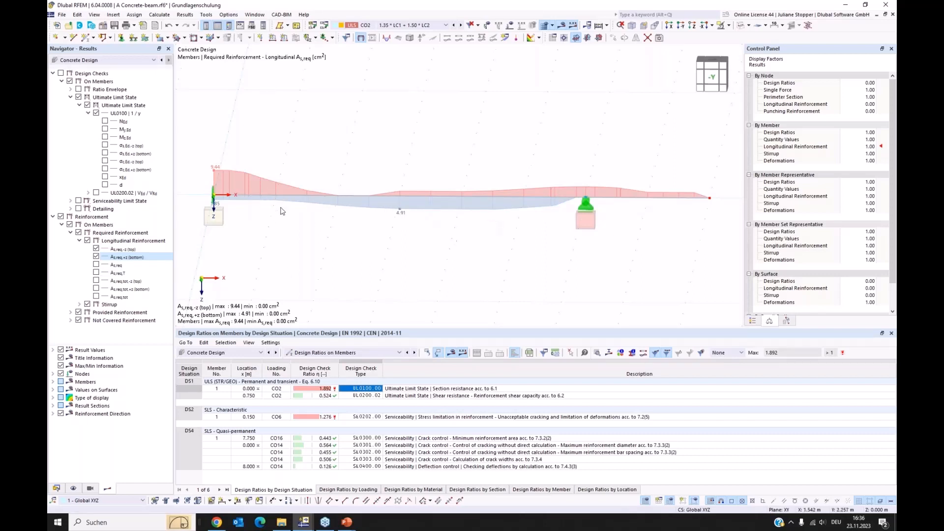
# Step: Overlay the provided longitudinal reinforcement areas for top and bottom on the required reinforcement diagram
pyautogui.click(71, 313)
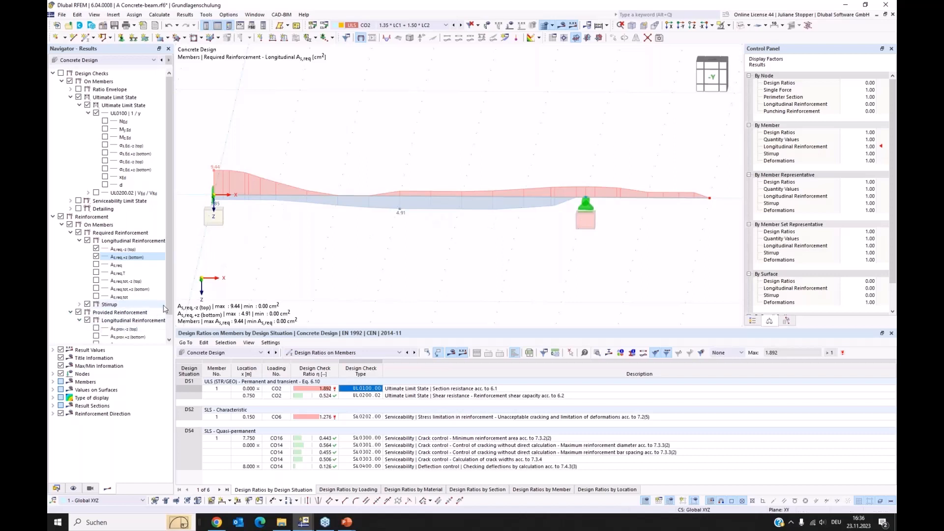
pyautogui.scroll(-1, 142, 309)
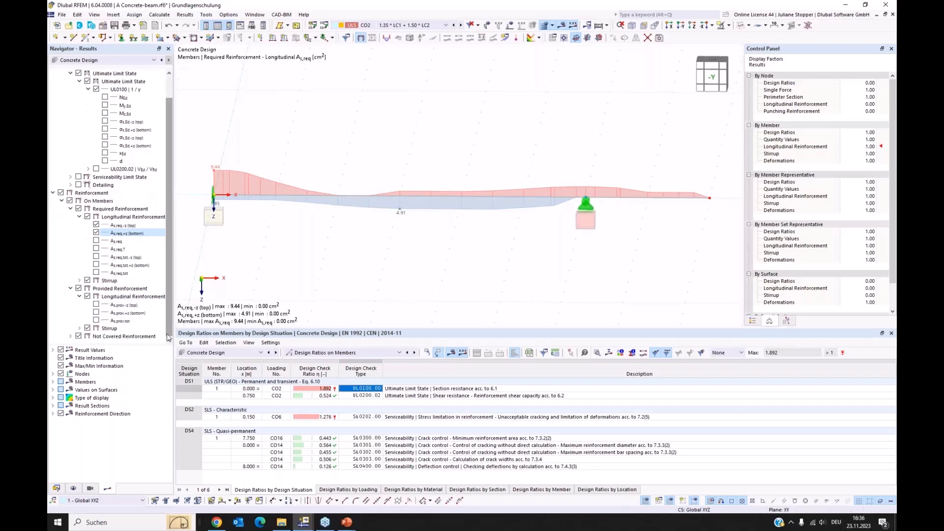
pyautogui.click(96, 305)
pyautogui.click(96, 313)
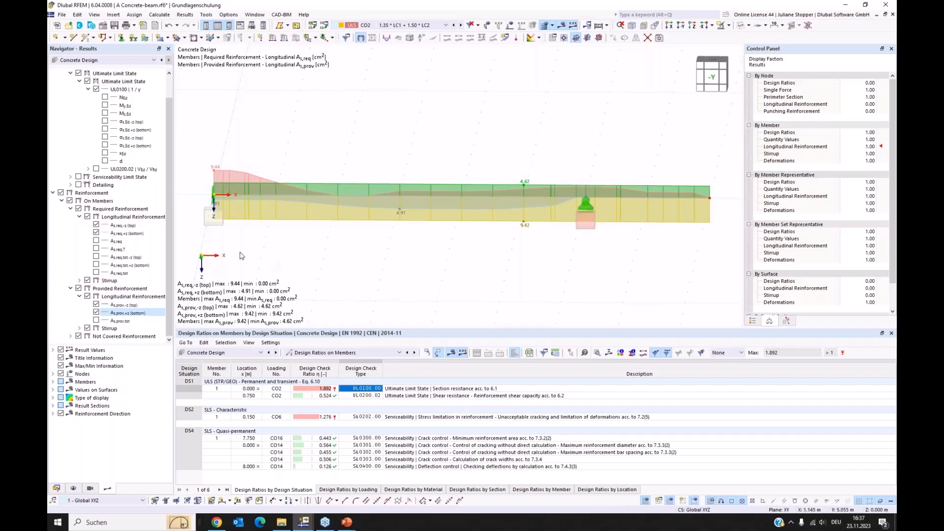
# Step: Hide the required and provided reinforcement diagrams and open the Not Covered Reinforcement results on members
pyautogui.click(70, 289)
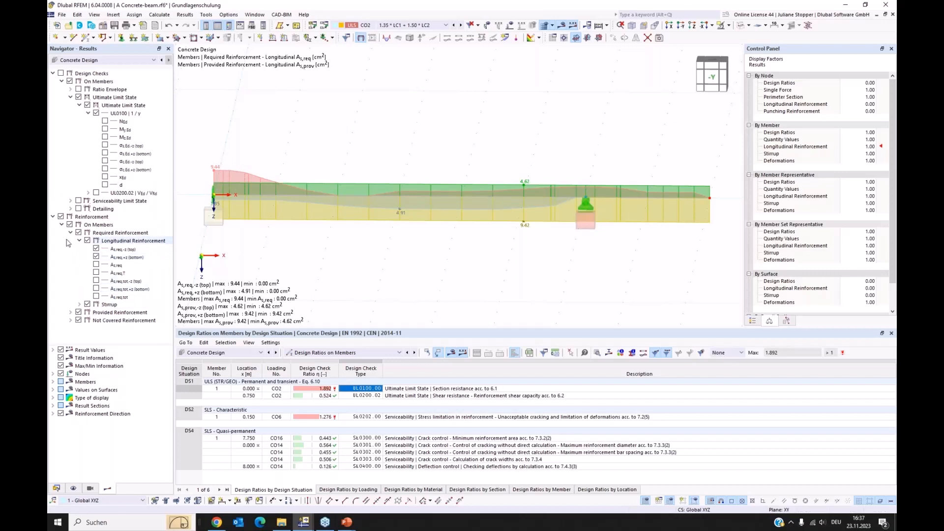
pyautogui.click(70, 233)
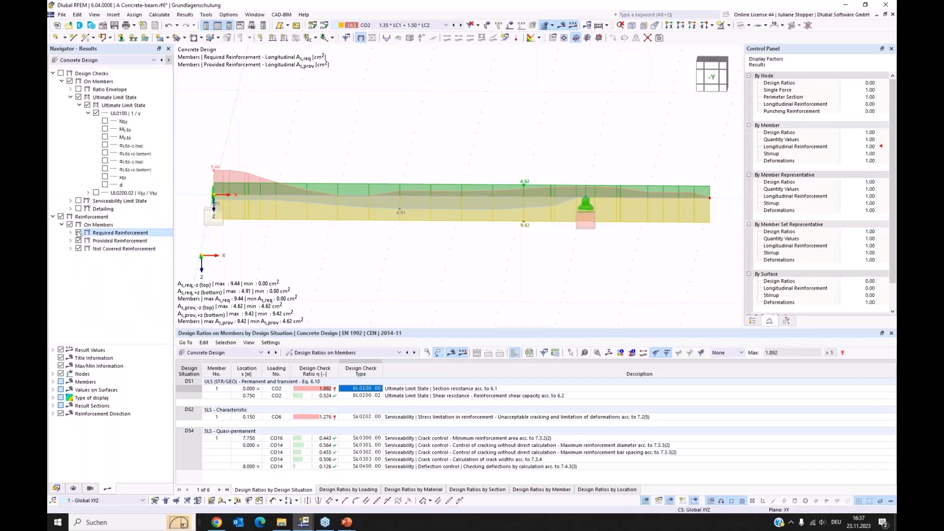
pyautogui.click(78, 233)
pyautogui.click(78, 240)
pyautogui.click(71, 249)
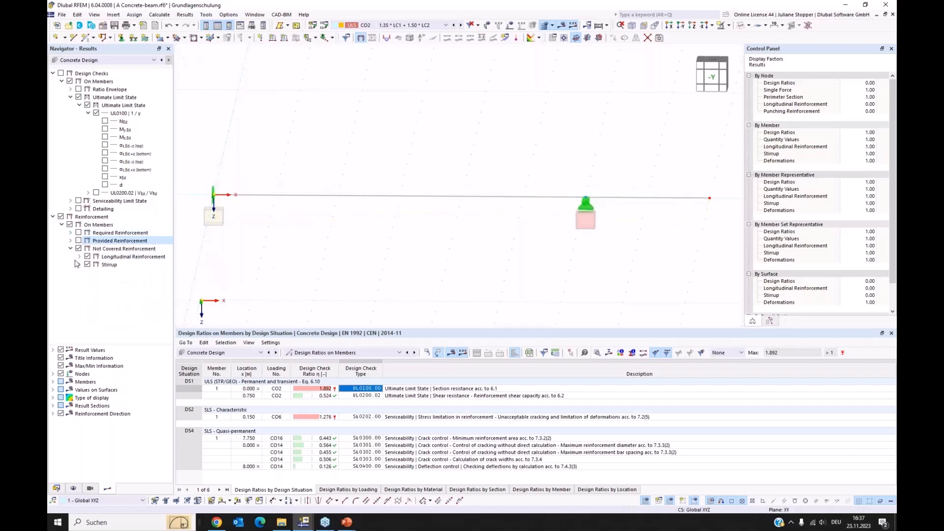
# Step: Display the not covered longitudinal reinforcement diagrams for the top and bottom sides of the beam
pyautogui.click(80, 257)
pyautogui.click(96, 266)
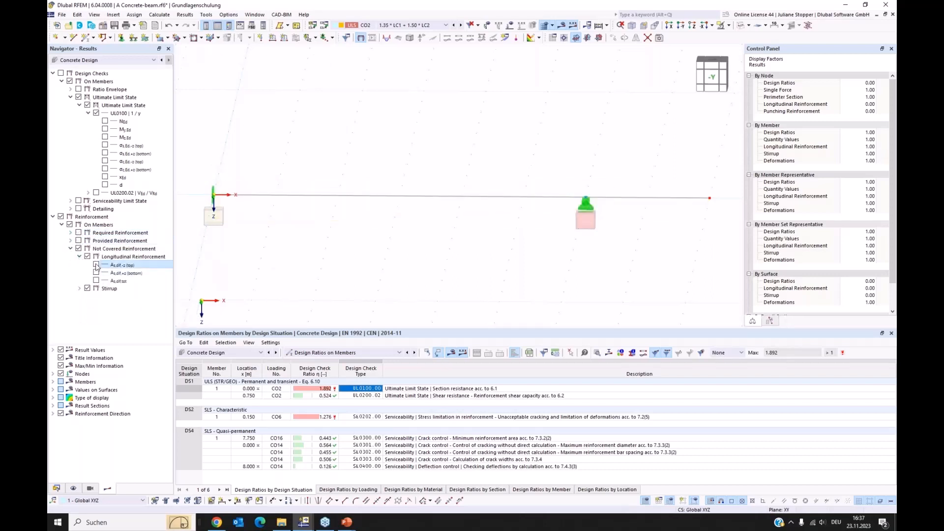
pyautogui.click(96, 274)
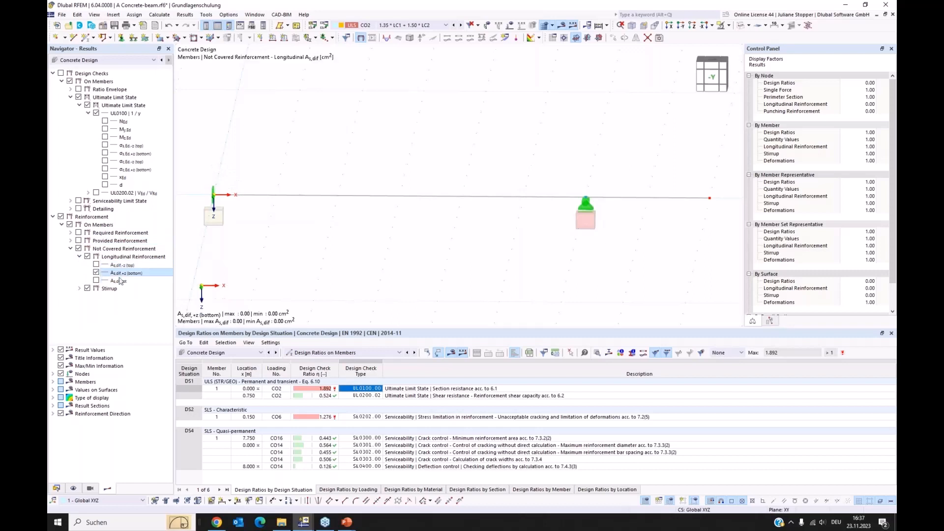
pyautogui.click(96, 265)
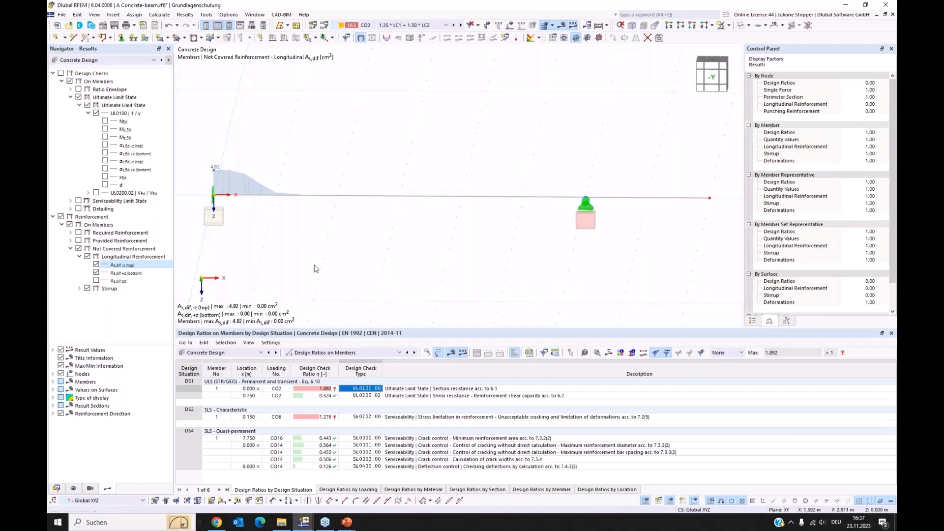
# Step: Open the beam member for editing and add a second longitudinal reinforcement item with the rebar type B | Unsymmetrical
pyautogui.click(354, 199)
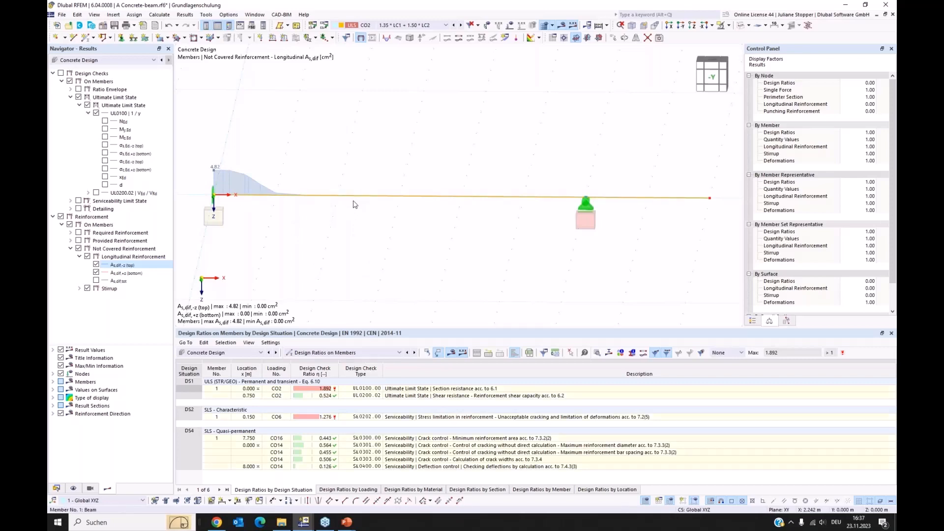
pyautogui.doubleClick(354, 198)
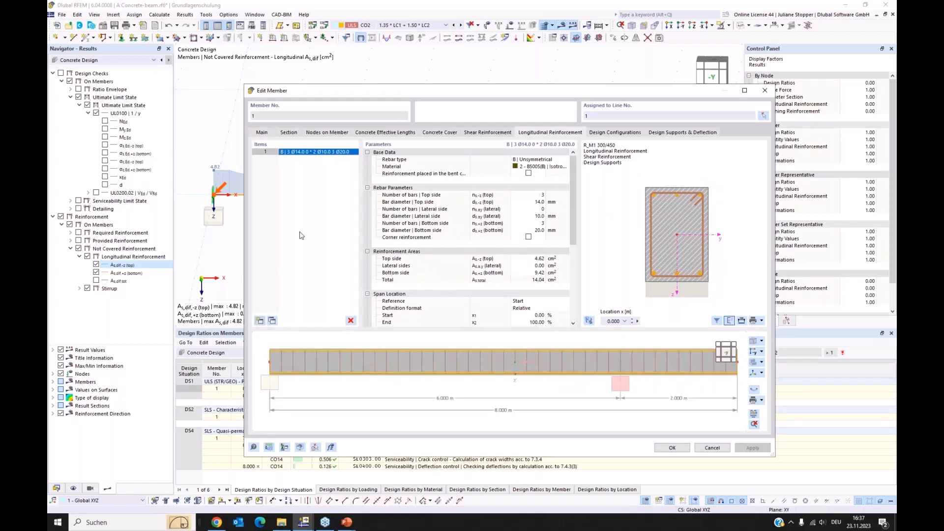
pyautogui.click(555, 160)
pyautogui.click(555, 161)
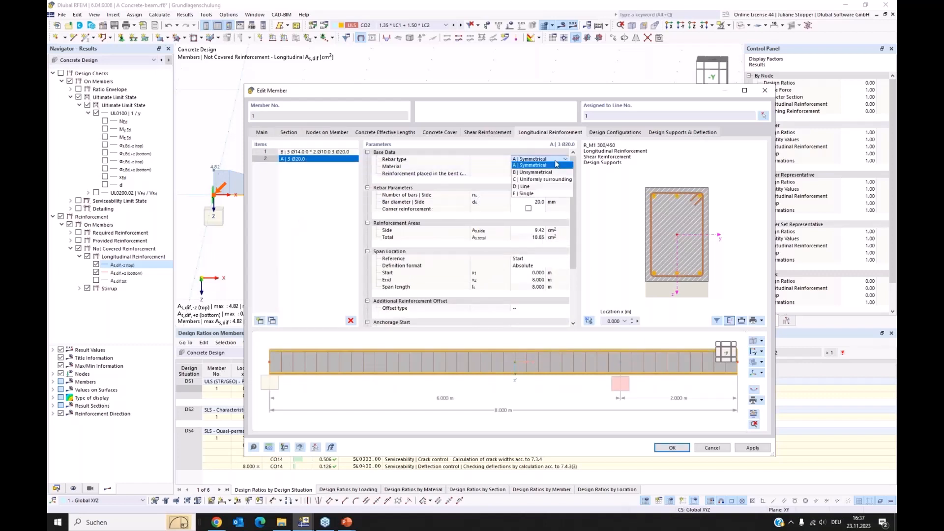
pyautogui.click(555, 172)
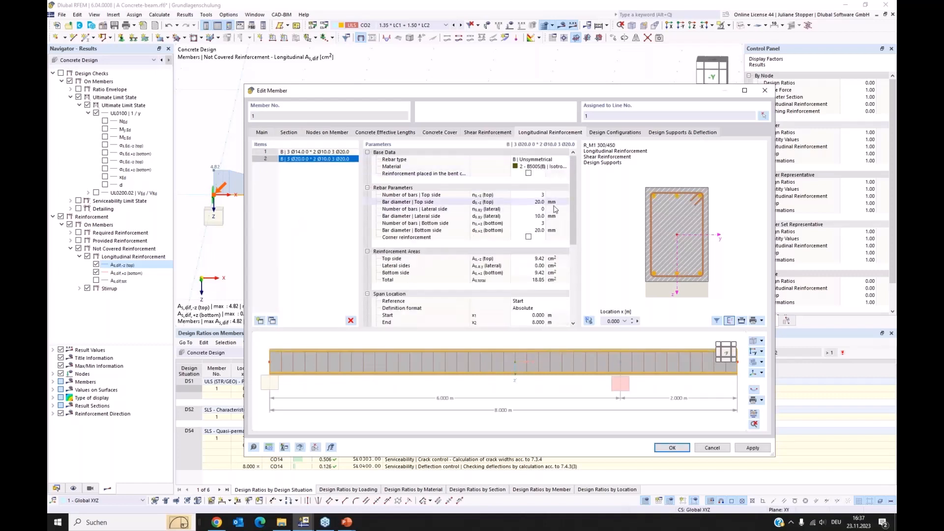
# Step: Set the second reinforcement item to 0 bottom bars and a top bar diameter of 16 mm
pyautogui.click(538, 223)
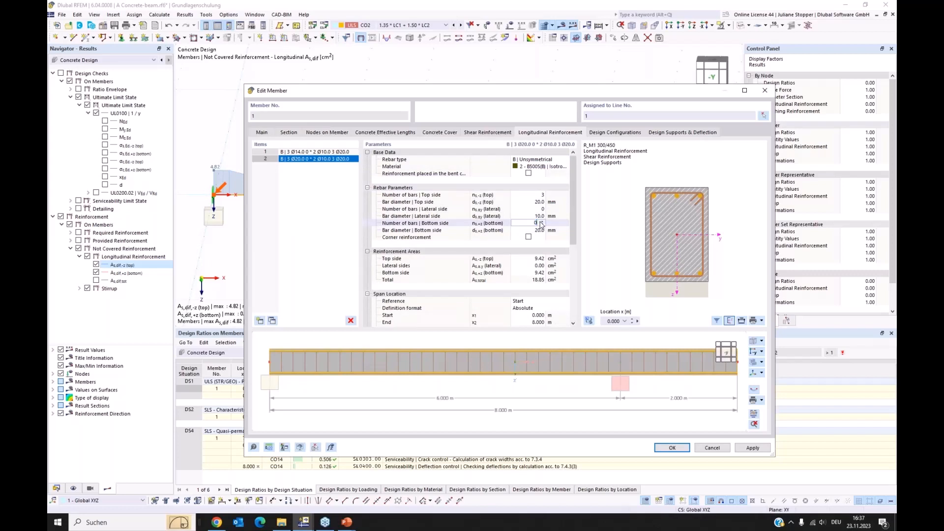
pyautogui.click(536, 201)
pyautogui.click(543, 204)
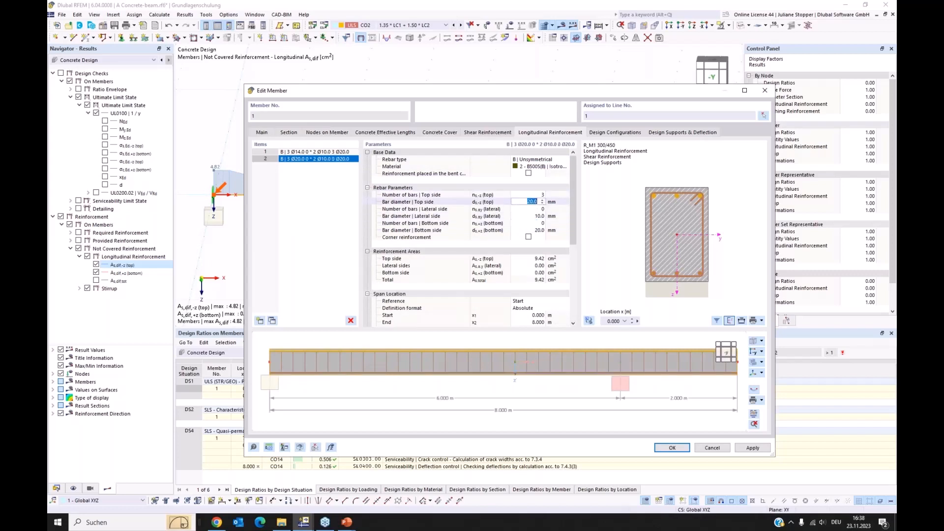
pyautogui.click(543, 200)
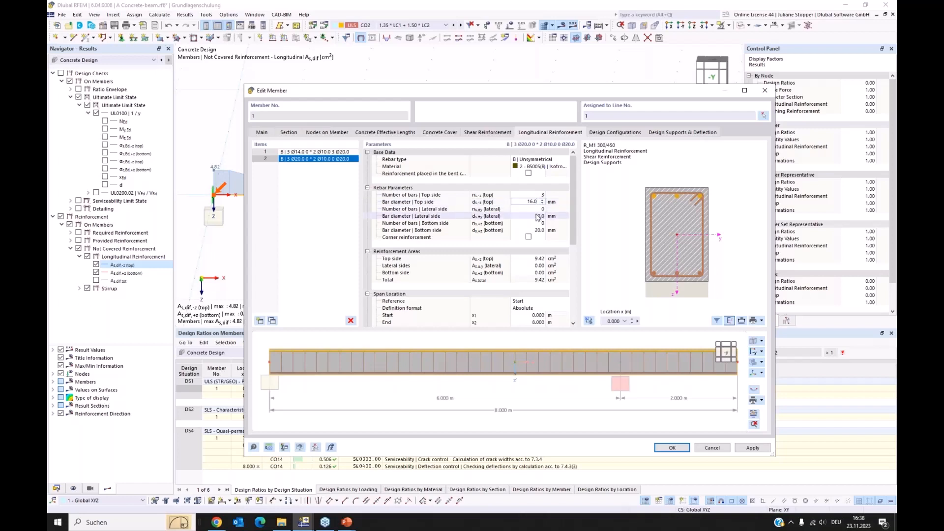
pyautogui.click(543, 204)
pyautogui.click(542, 204)
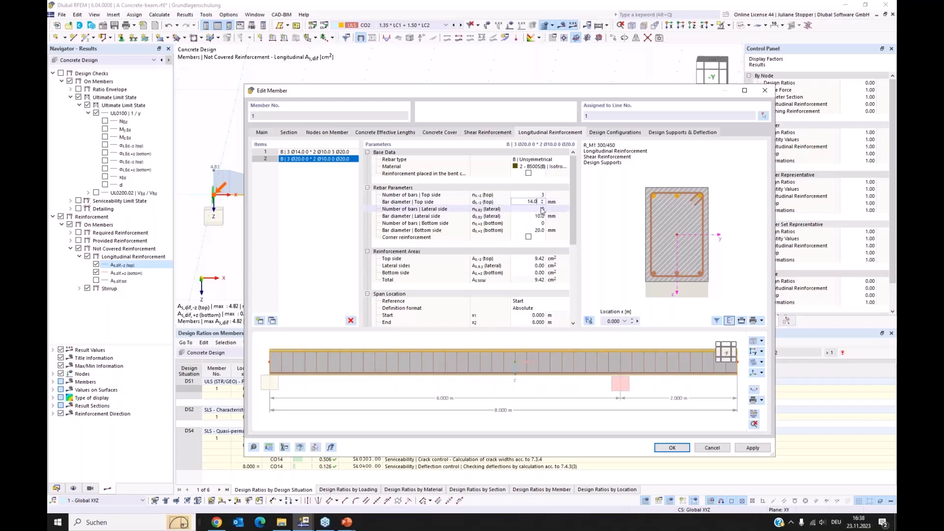
pyautogui.click(543, 209)
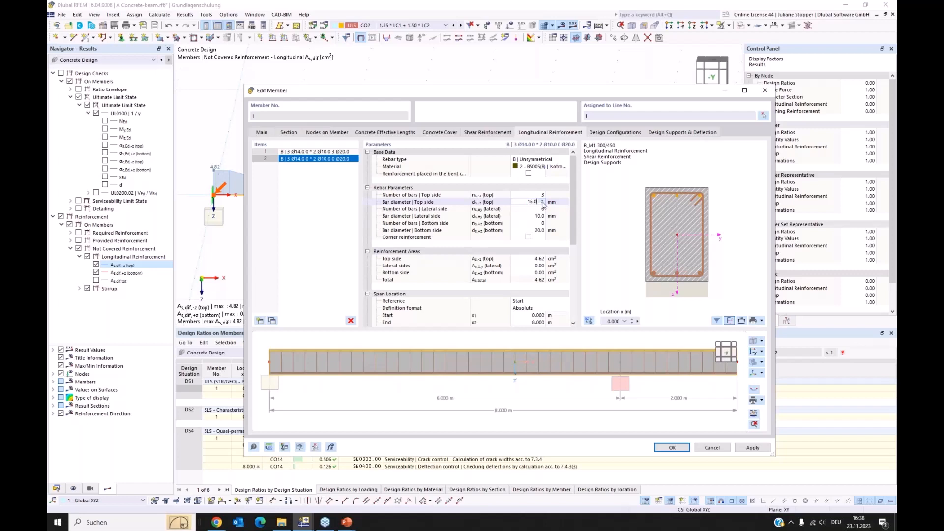
pyautogui.click(560, 257)
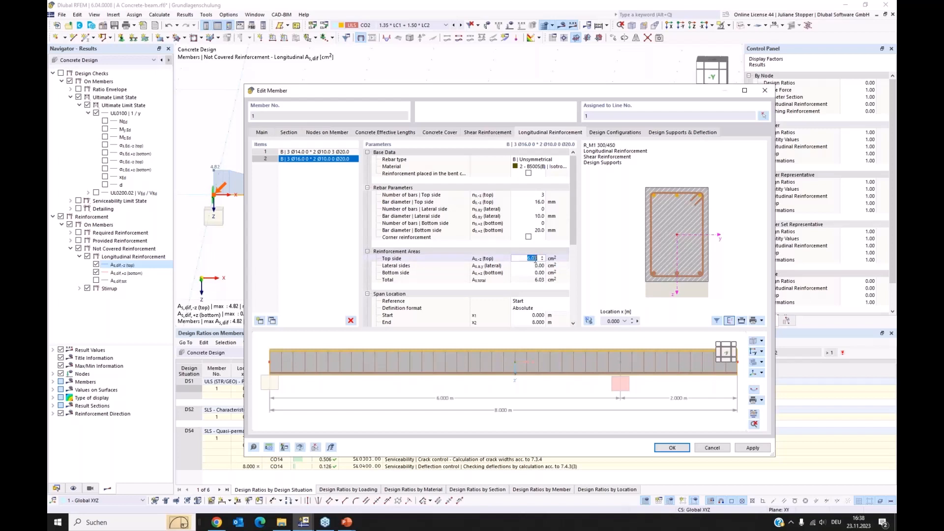
pyautogui.click(597, 255)
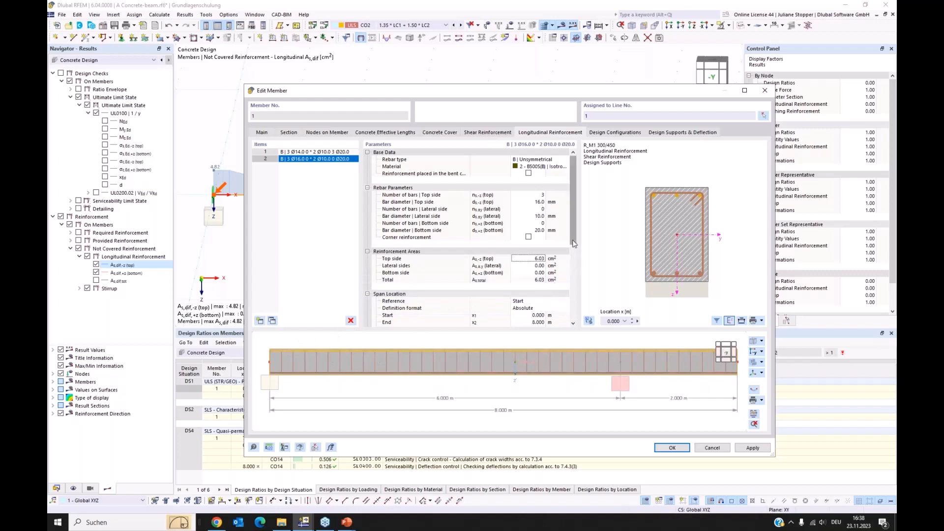
# Step: Limit the span of the second reinforcement item by setting its end position to 2 m
pyautogui.moveTo(573, 245); pyautogui.dragTo(573, 269)
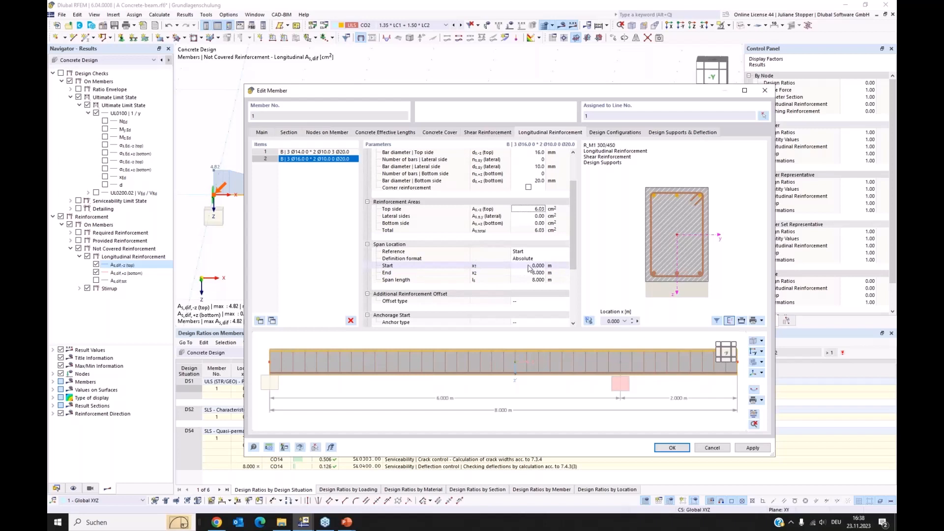
pyautogui.click(536, 273)
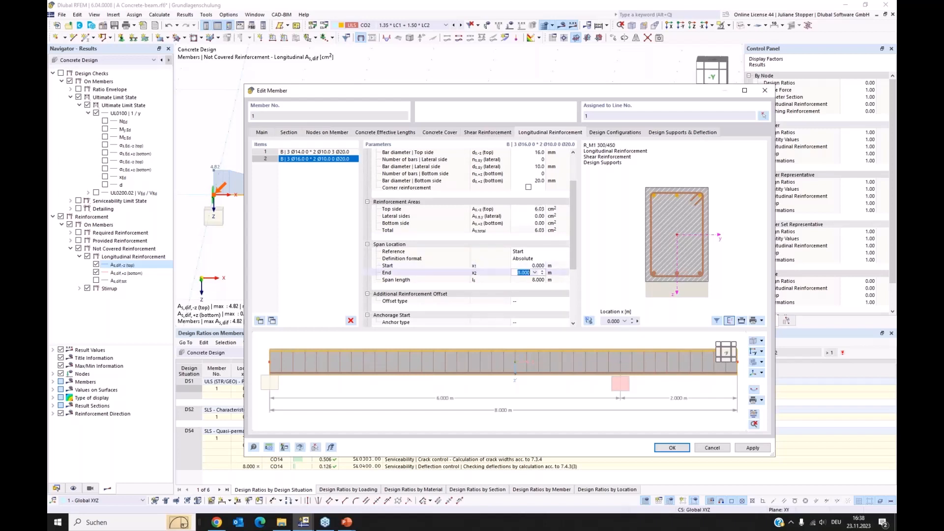
pyautogui.write('1,5')
pyautogui.click(536, 280)
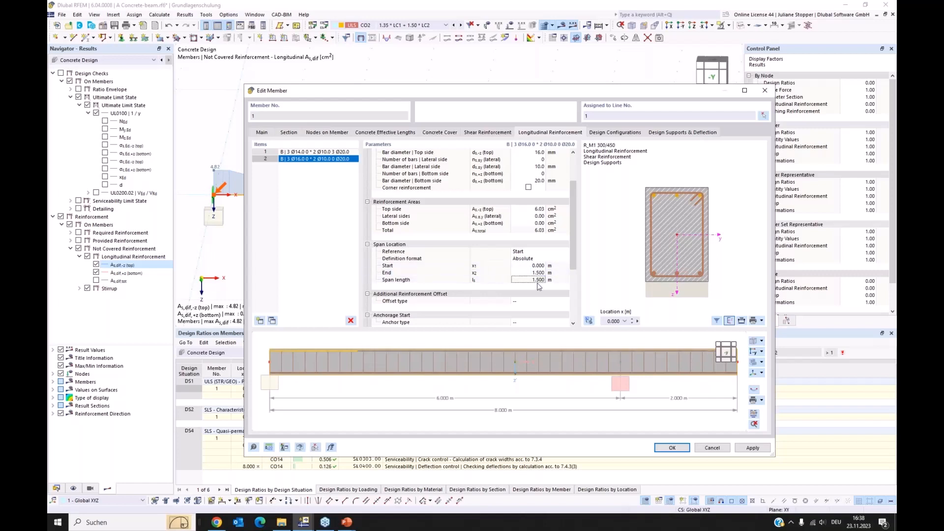
pyautogui.click(526, 272)
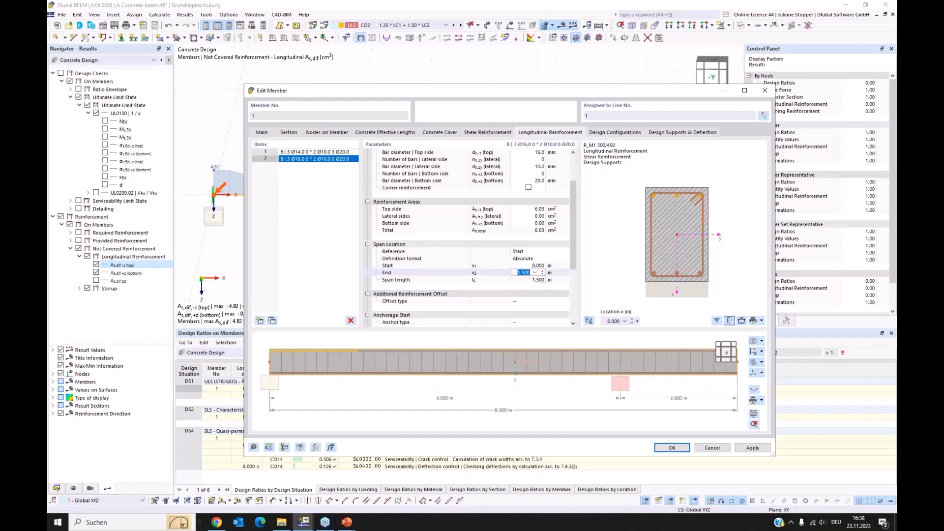
pyautogui.write('2')
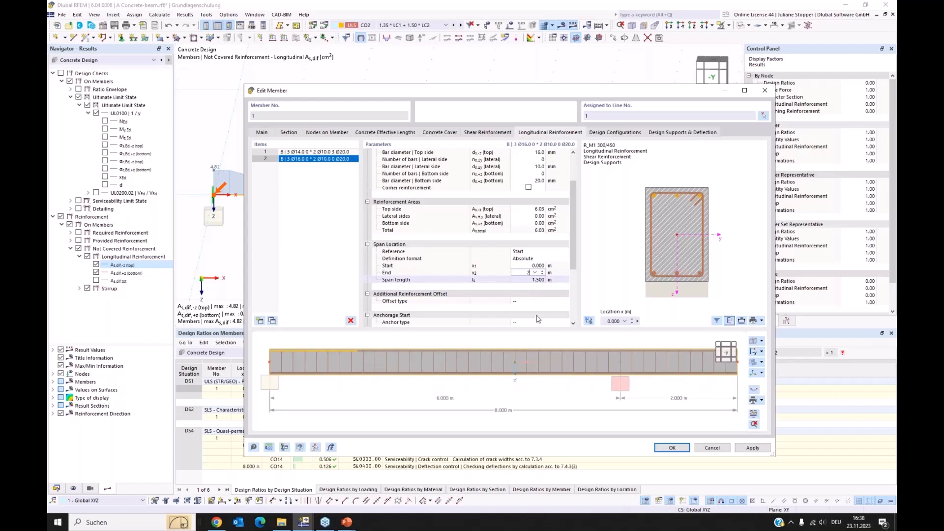
pyautogui.press('Return')
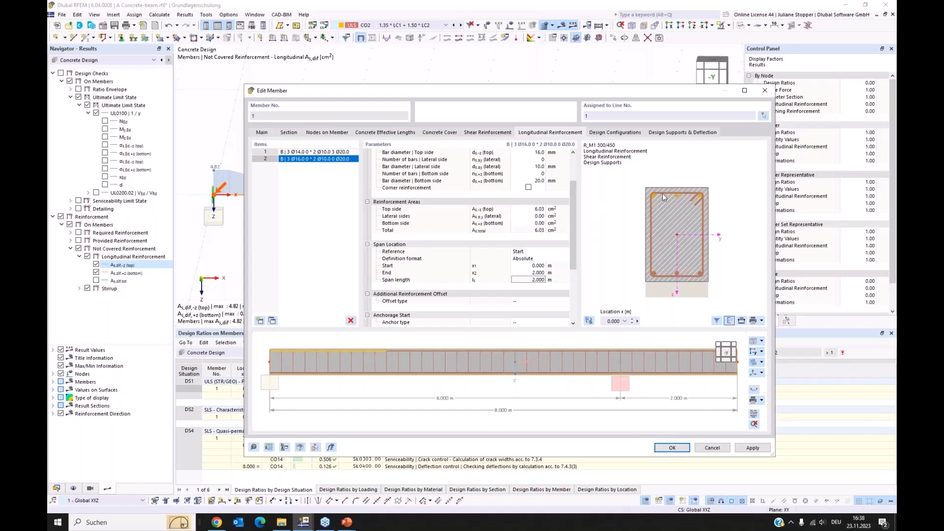
# Step: Offset the additional reinforcement from the stirrup, with a top side offset of 30 mm
pyautogui.moveTo(572, 214); pyautogui.dragTo(574, 243)
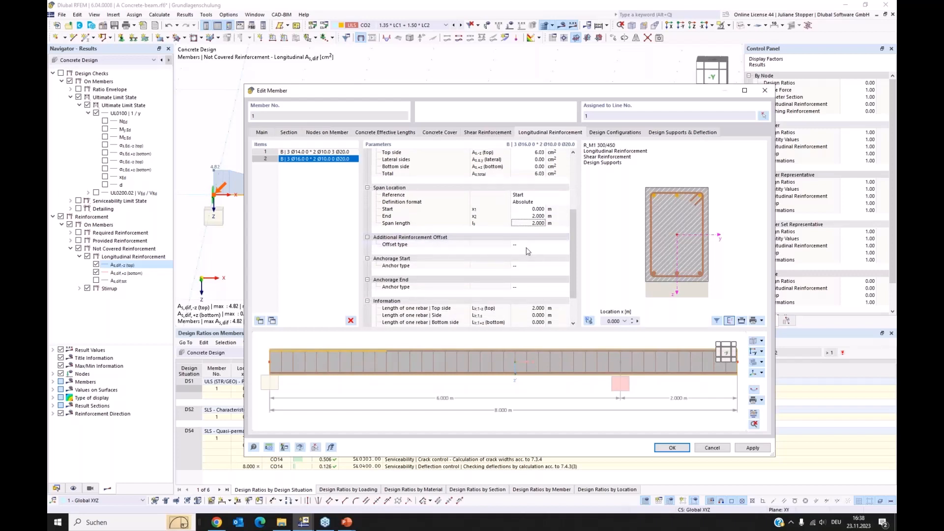
pyautogui.click(565, 244)
pyautogui.click(566, 245)
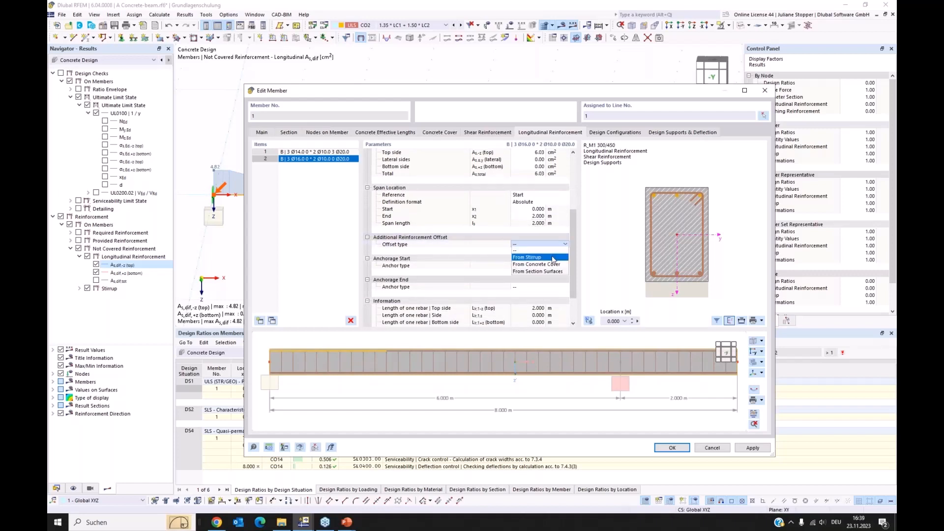
pyautogui.click(553, 257)
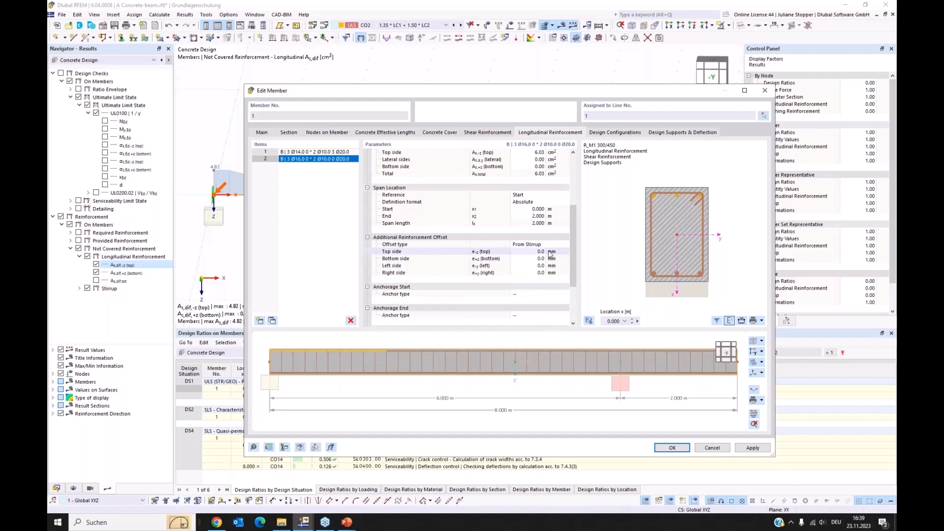
pyautogui.click(543, 252)
pyautogui.write('10')
pyautogui.click(543, 250)
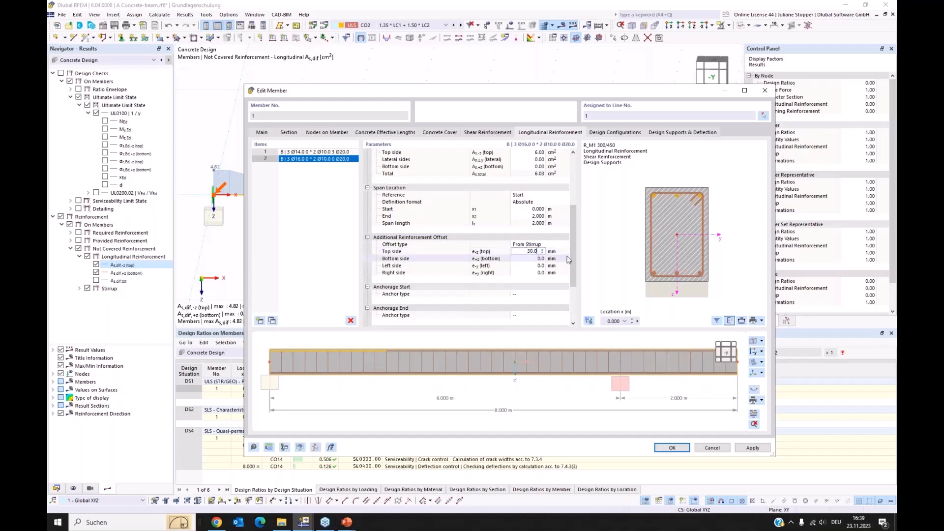
pyautogui.click(551, 259)
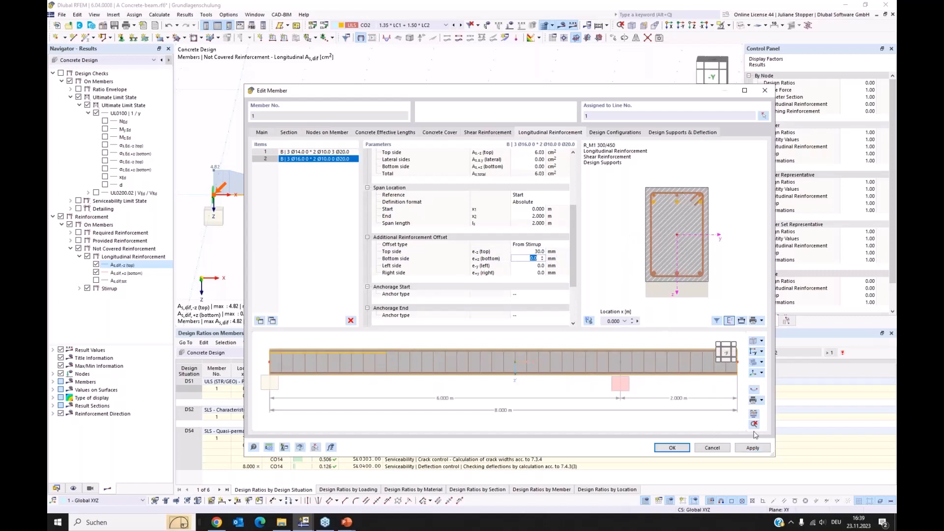
# Step: Apply the reinforcement changes, review the beam's reinforcement layout, and accept the member edits
pyautogui.click(751, 448)
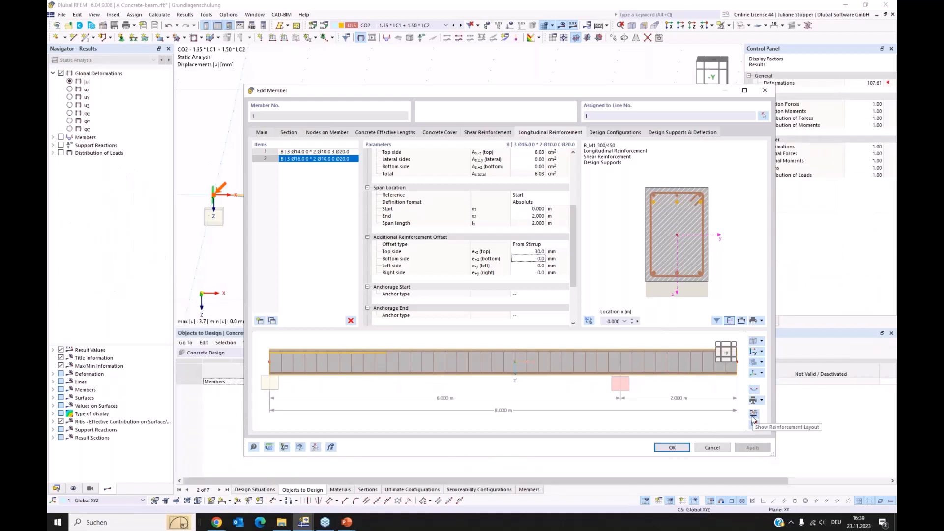
pyautogui.click(755, 415)
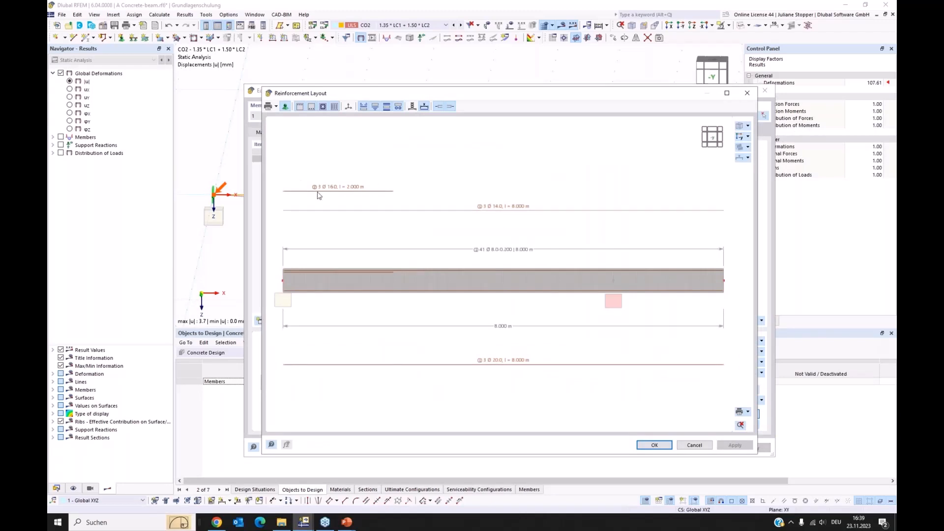
pyautogui.click(655, 445)
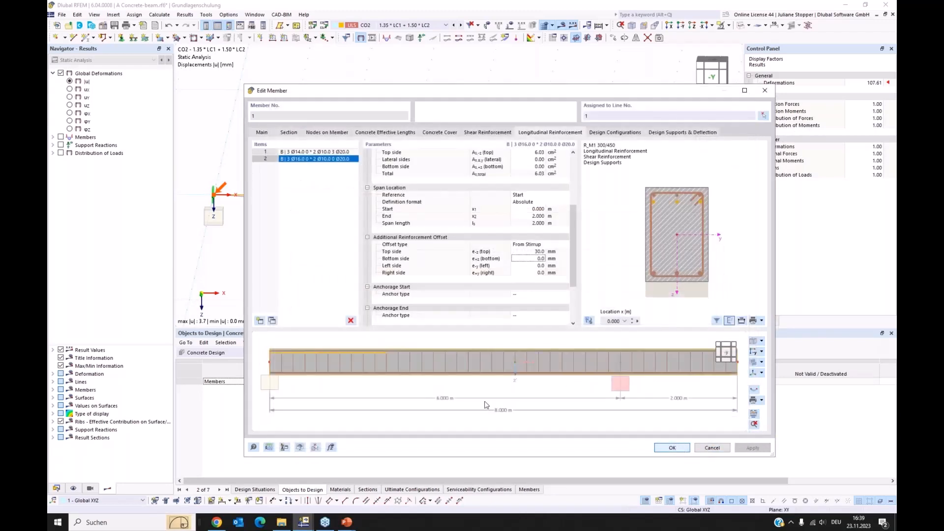
pyautogui.press('Return')
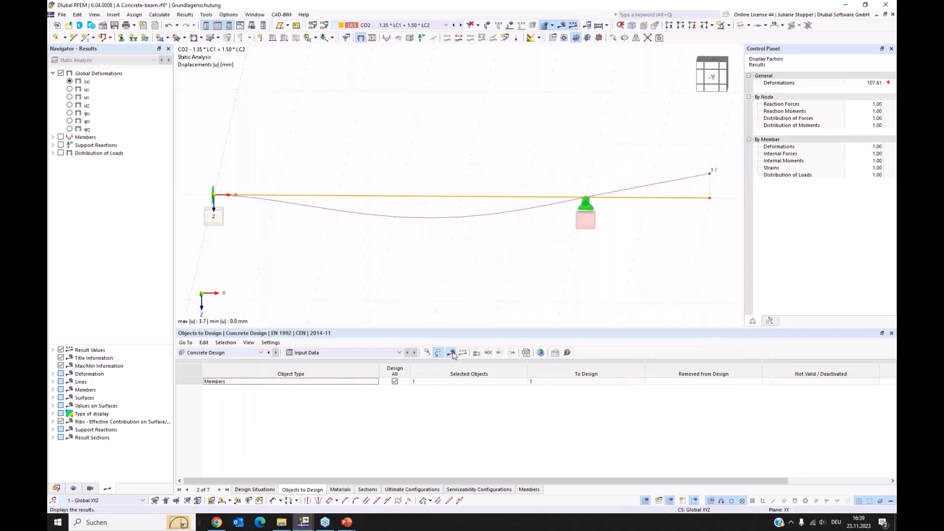
# Step: Calculate the concrete design results and list the design ratios on members by design situation in an enlarged table
pyautogui.click(452, 353)
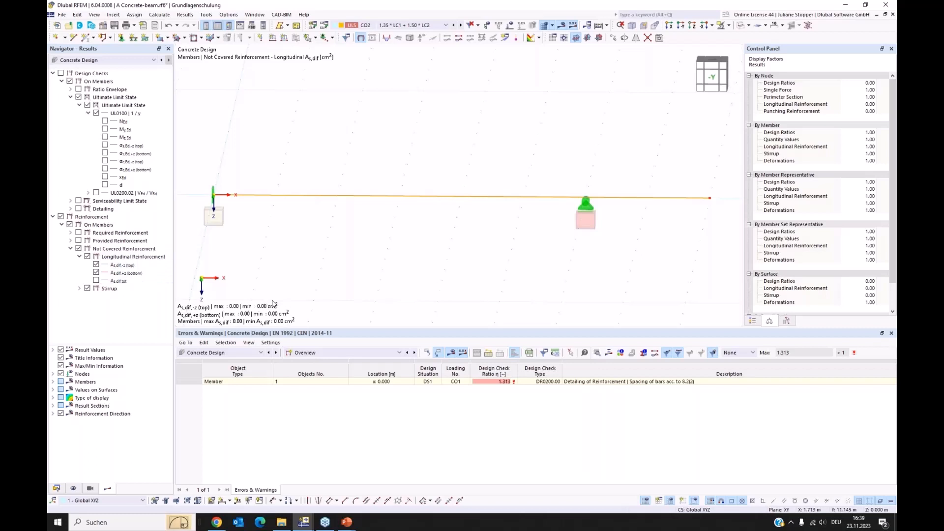
pyautogui.click(343, 354)
pyautogui.click(337, 376)
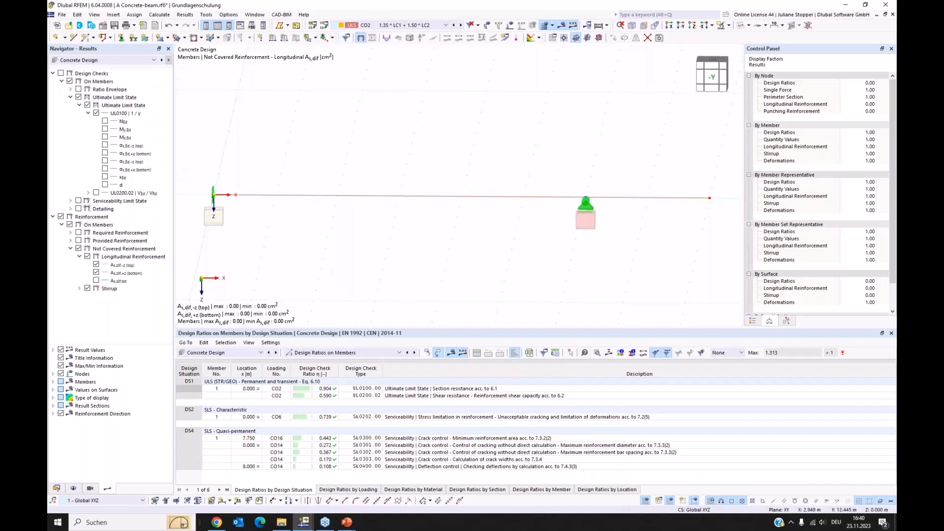
pyautogui.moveTo(379, 327); pyautogui.dragTo(380, 294)
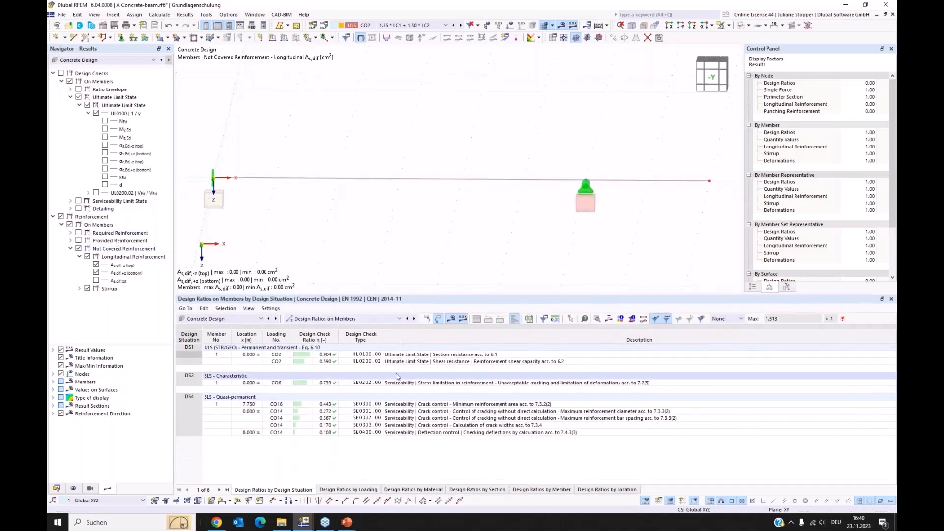
# Step: Hide the reinforcement results and display the ultimate limit state design check ratios on the beam instead
pyautogui.click(53, 217)
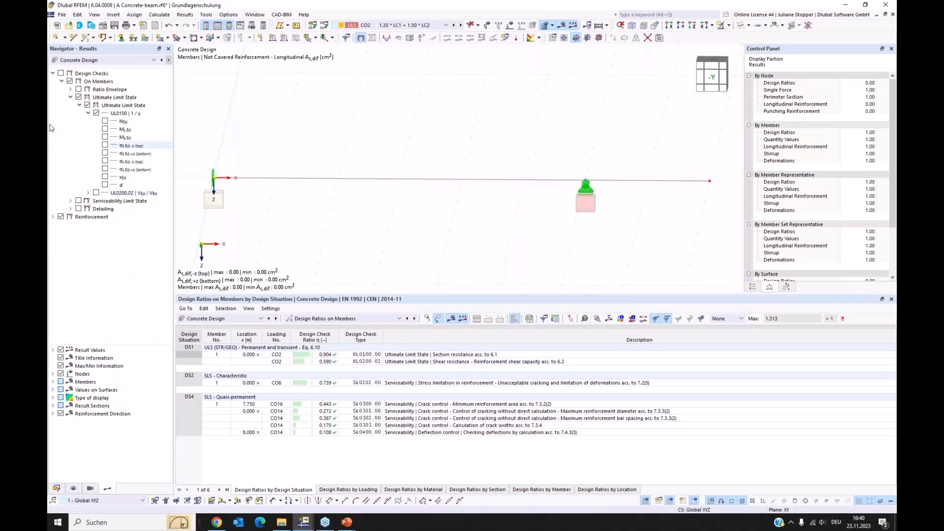
pyautogui.click(60, 73)
pyautogui.click(62, 217)
pyautogui.click(61, 217)
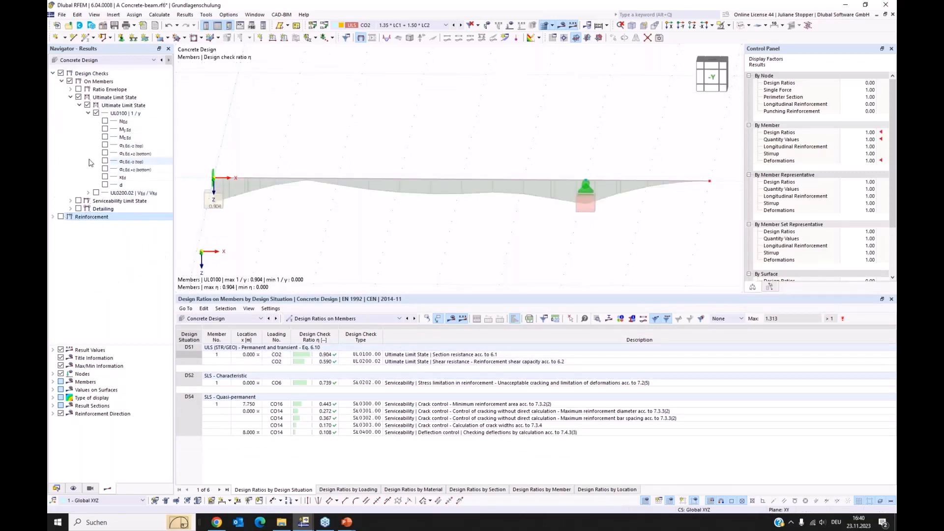
pyautogui.click(96, 113)
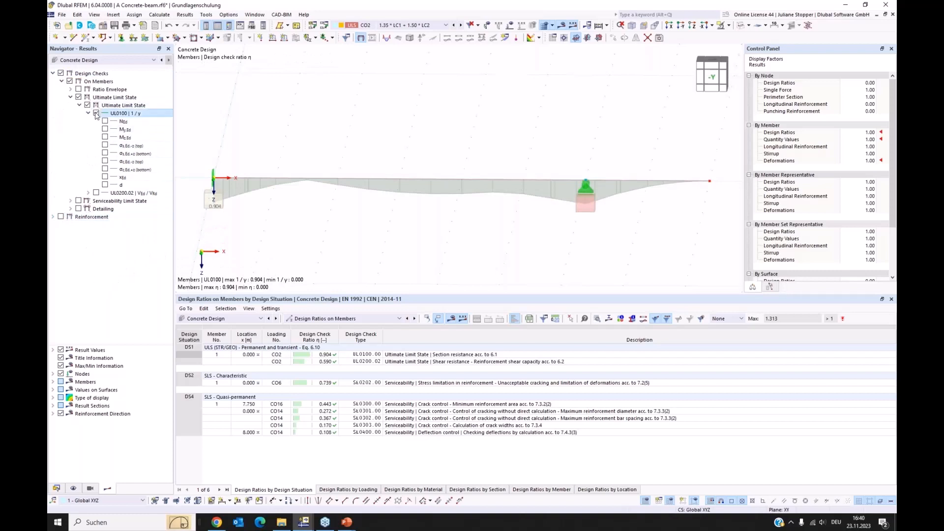
# Step: Display the UL0200.02 shear resistance check ratio on the beam and open its design check details
pyautogui.click(97, 193)
pyautogui.click(88, 193)
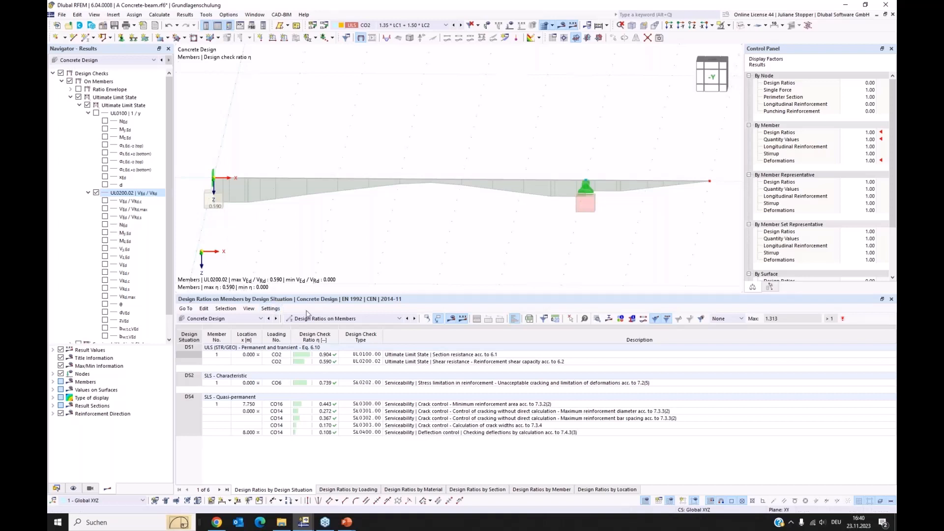
pyautogui.click(363, 363)
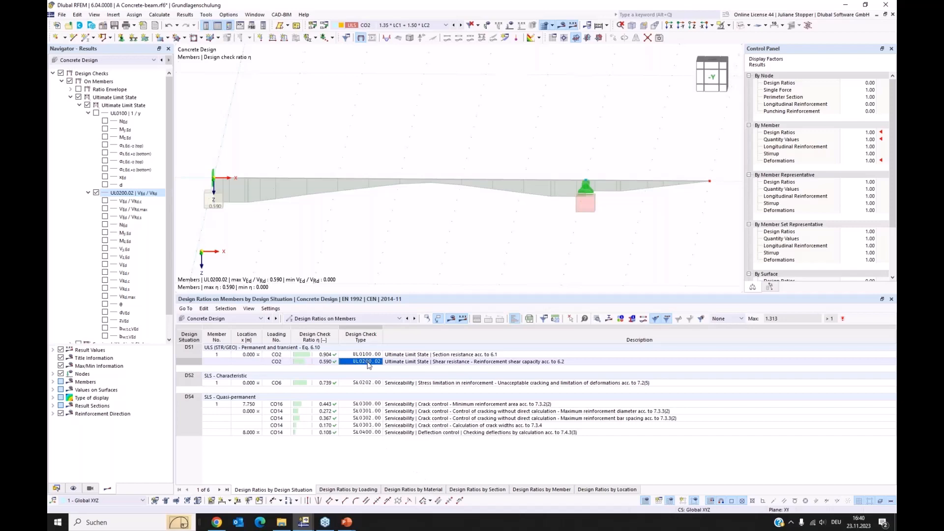
pyautogui.doubleClick(370, 363)
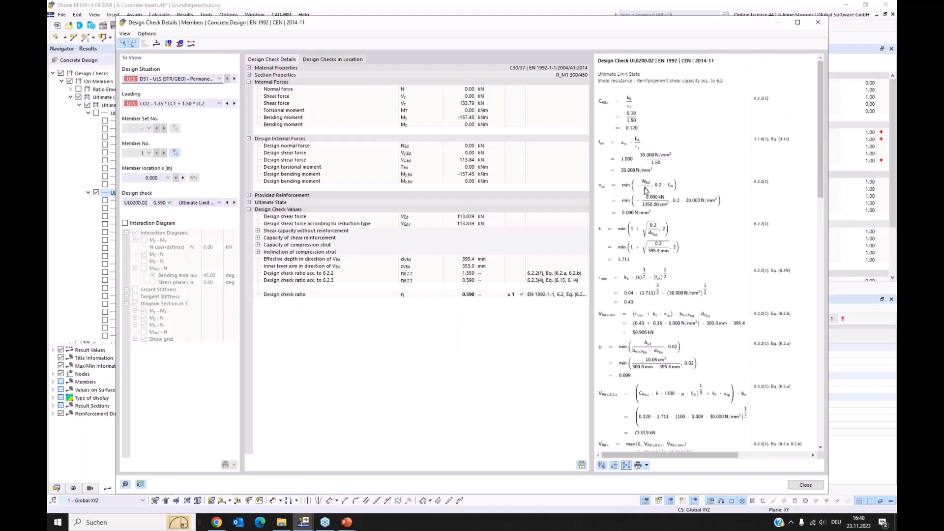
# Step: Review the shear check formulas through to the final design ratio, with and without the inserted numerical values
pyautogui.scroll(-1, 646, 190)
pyautogui.scroll(-3, 645, 191)
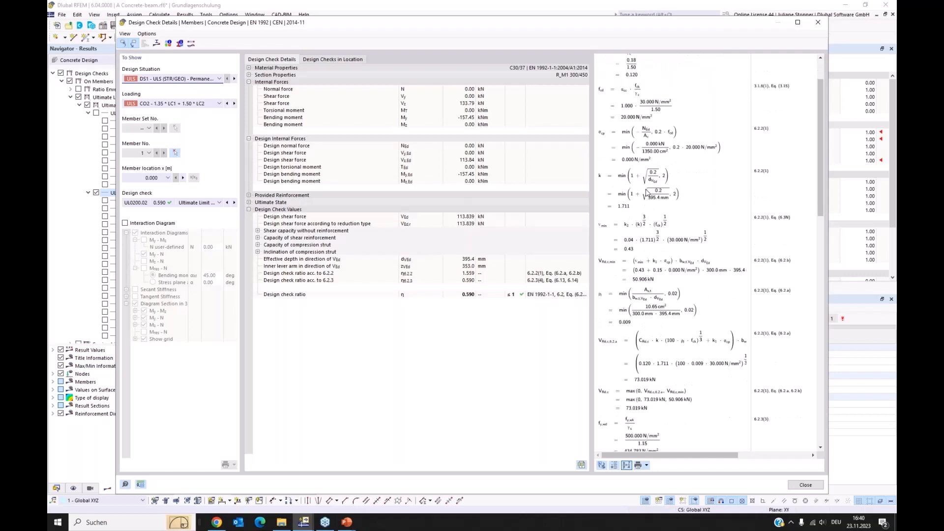
pyautogui.scroll(-3, 646, 191)
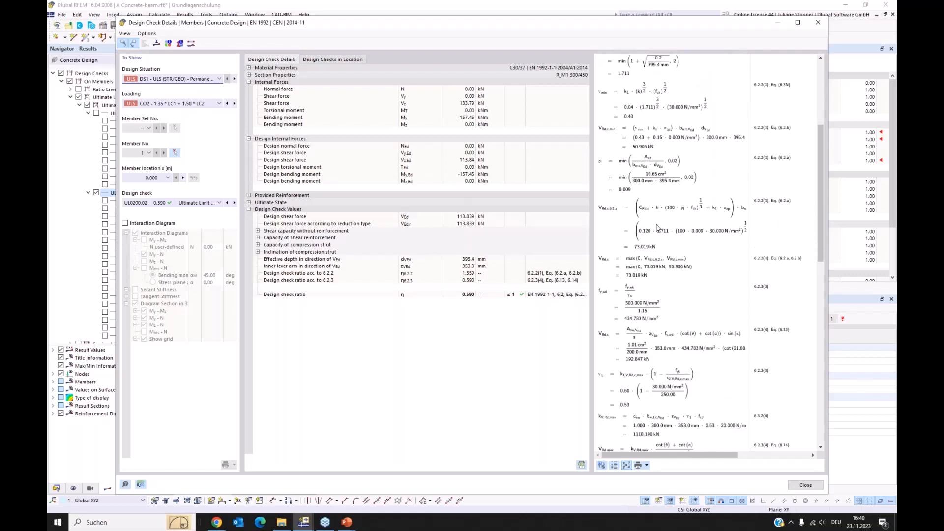
pyautogui.scroll(-4, 673, 226)
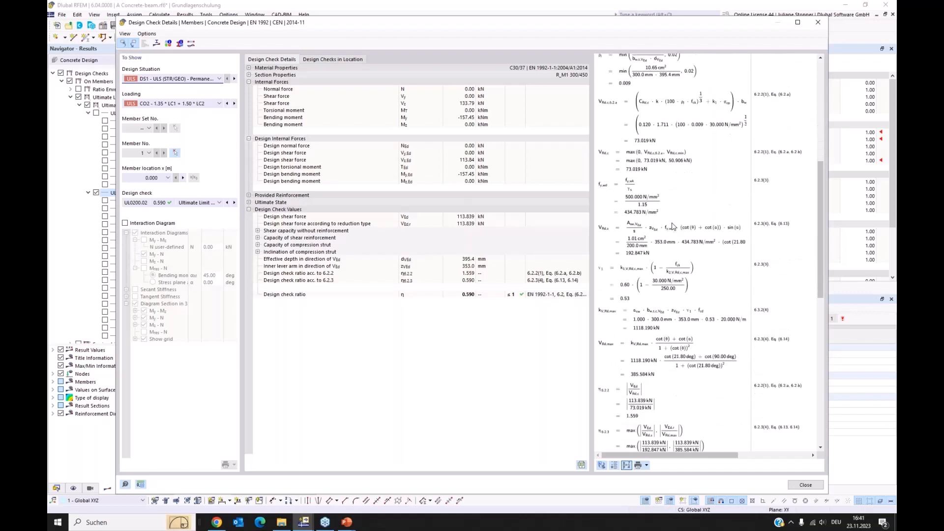
pyautogui.scroll(-4, 673, 225)
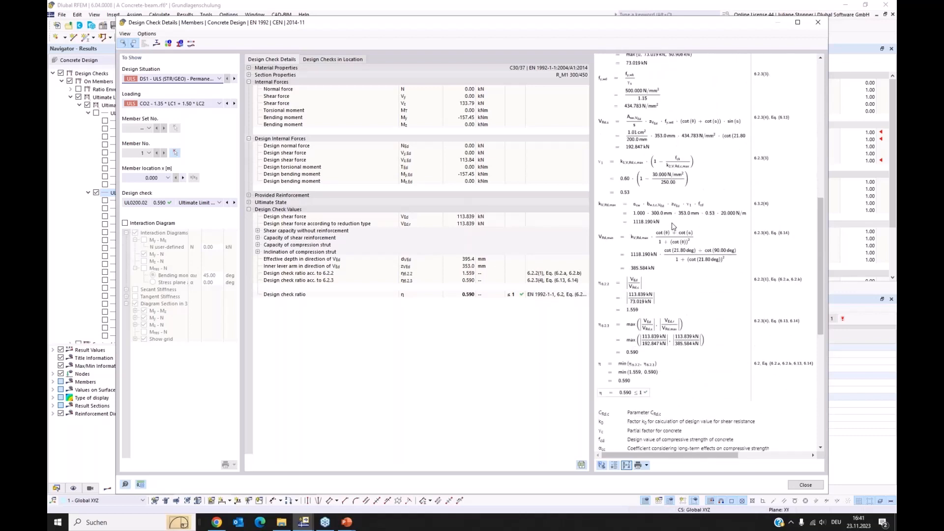
pyautogui.scroll(3, 677, 227)
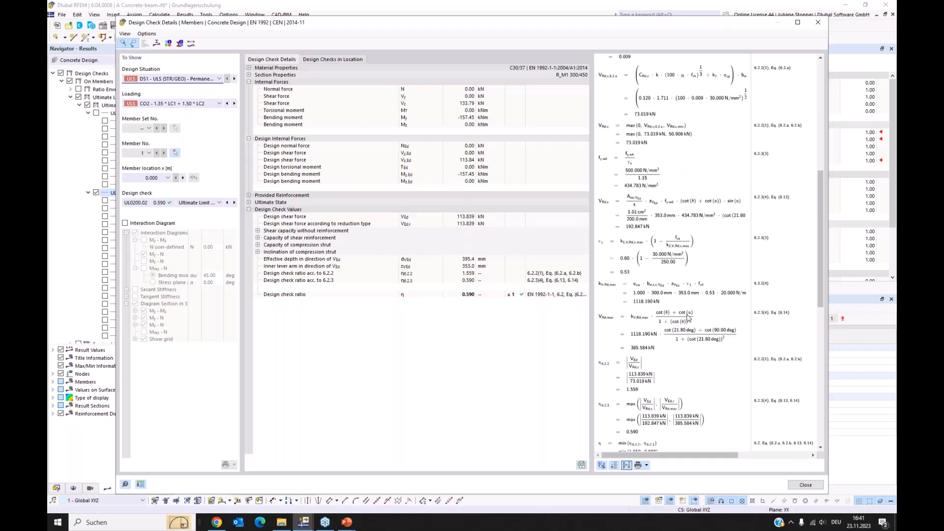
pyautogui.click(627, 467)
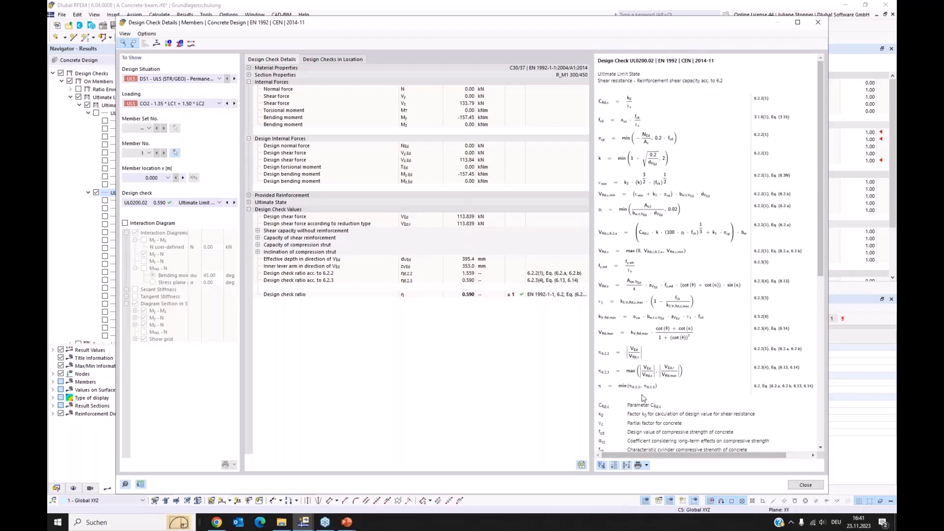
pyautogui.click(626, 466)
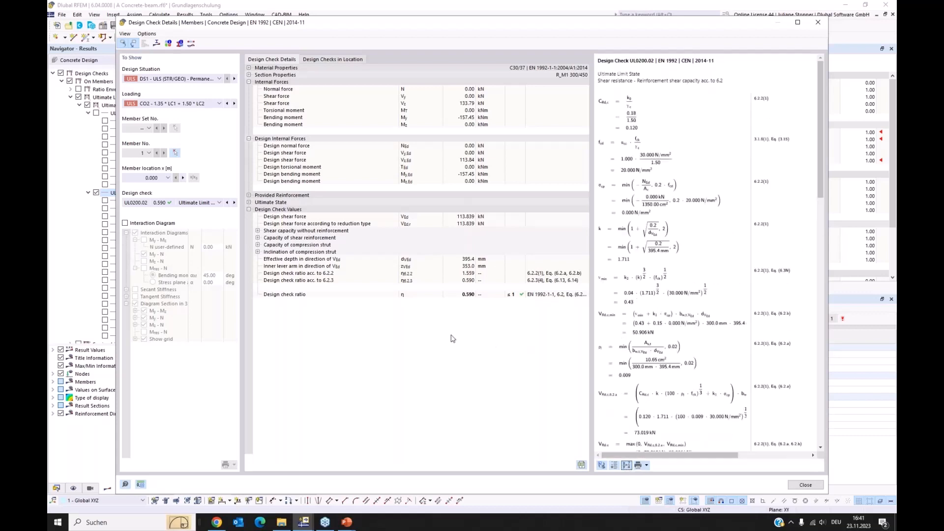
# Step: Examine the capacity of shear reinforcement values and the section's reinforcement stress diagram, and close the design check details
pyautogui.click(258, 238)
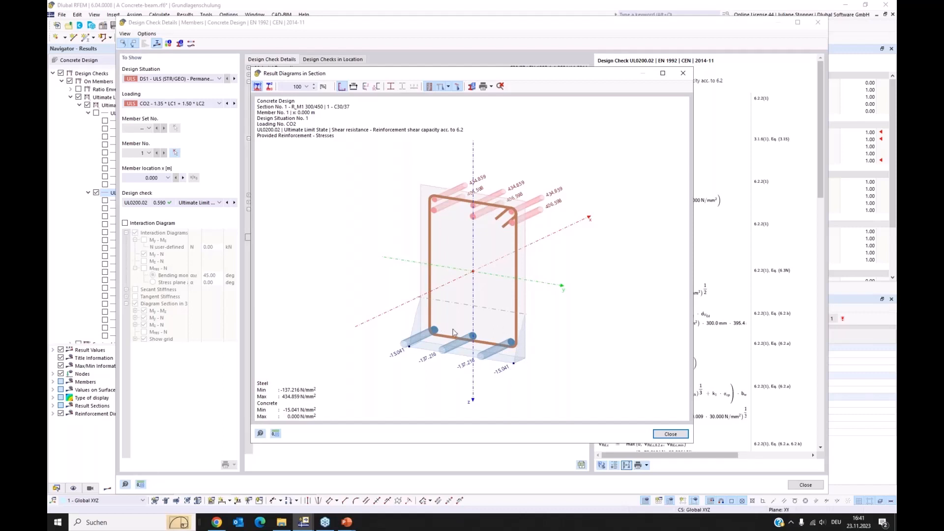
pyautogui.click(670, 434)
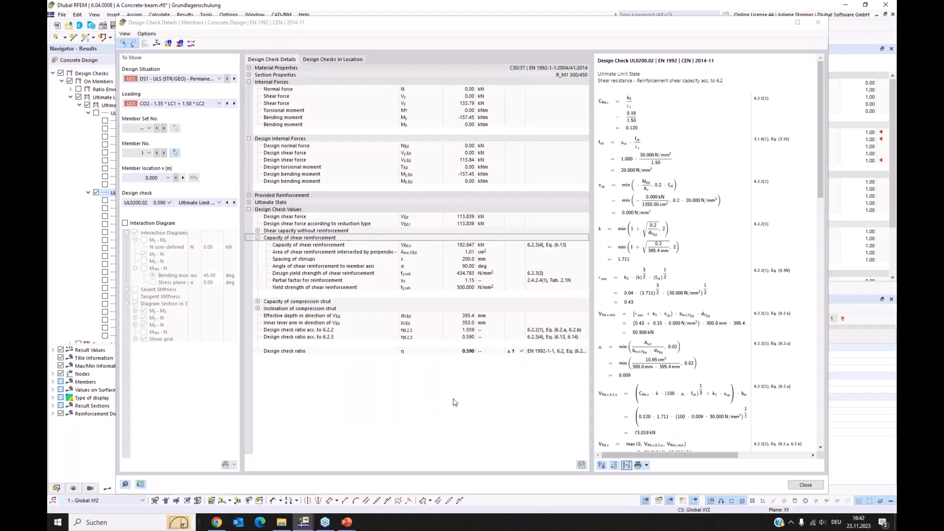
pyautogui.click(810, 485)
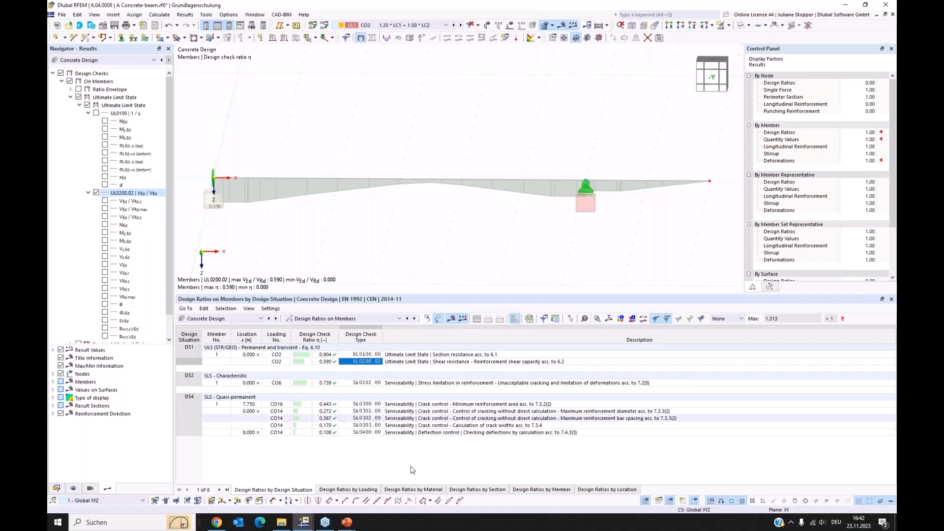
# Step: Switch to the empty RFEM window and open the model 02_Stahlbetondecke_ohne-Bemessung-vorl.rf6
pyautogui.moveTo(305, 523)
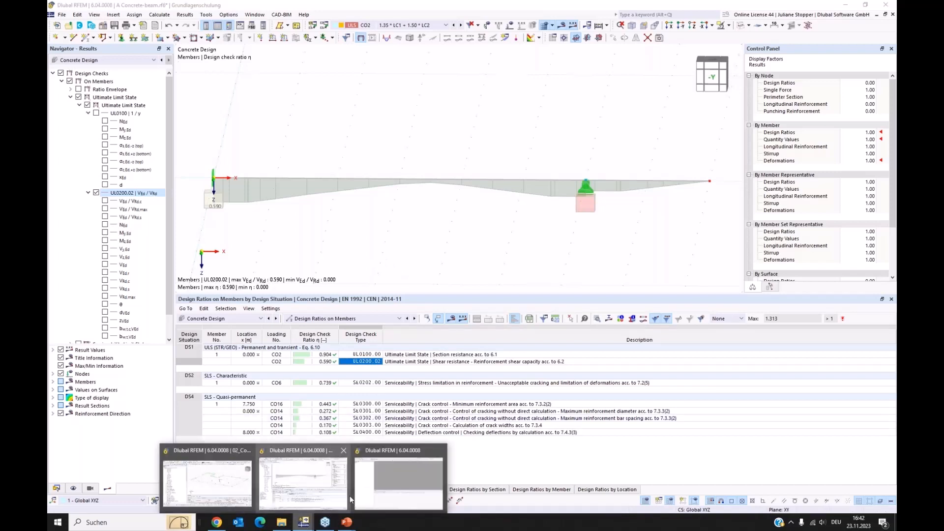
pyautogui.click(397, 480)
pyautogui.click(548, 311)
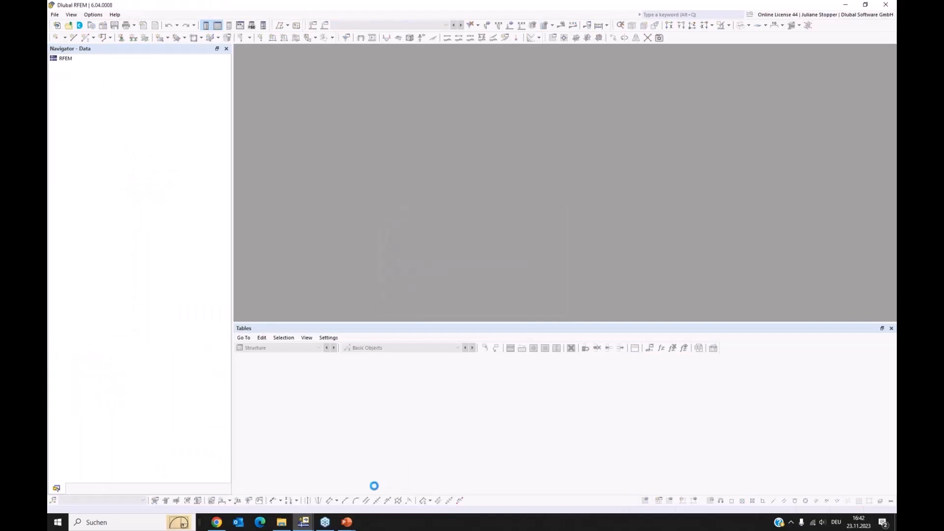
pyautogui.moveTo(303, 523)
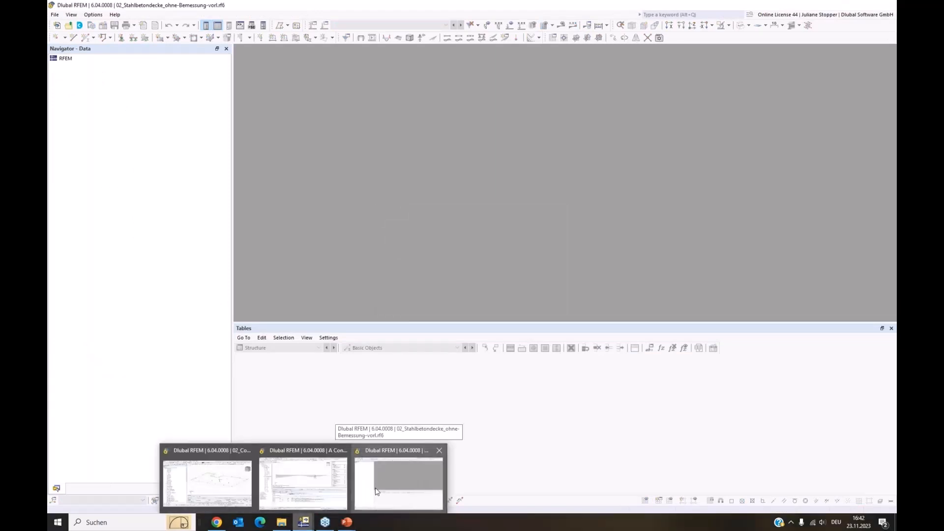
pyautogui.moveTo(347, 522)
pyautogui.click(323, 488)
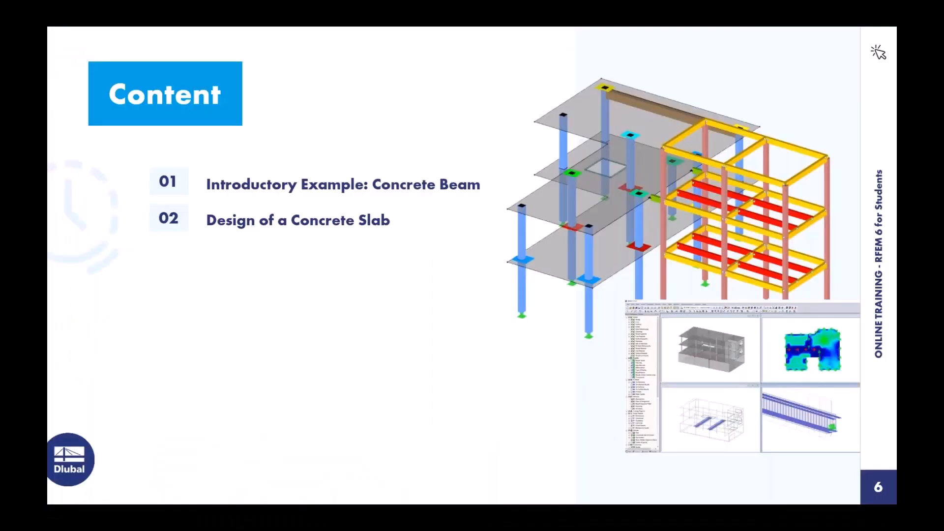
pyautogui.click(72, 496)
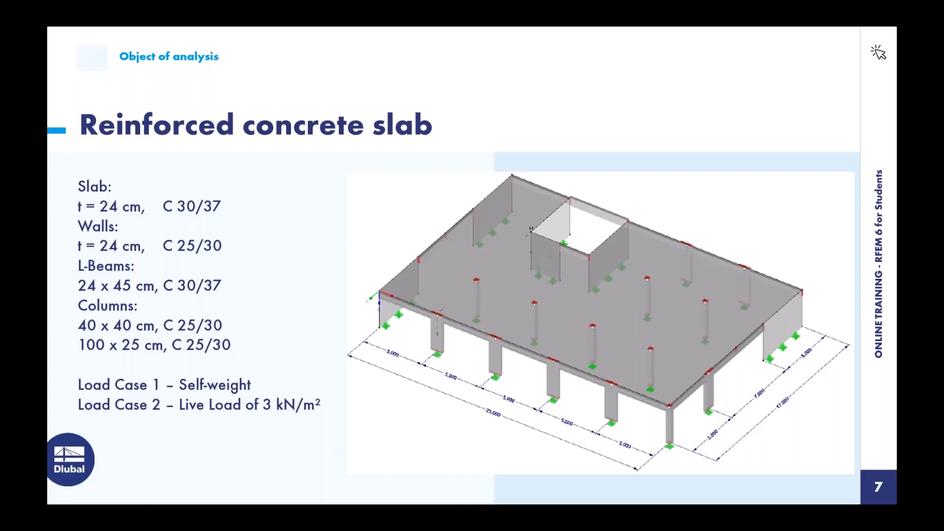
# Step: Switch back to RFEM, shrink the Materials table to enlarge the model view, and inspect the slab from several sides
pyautogui.hotkey('alt', 'Tab')
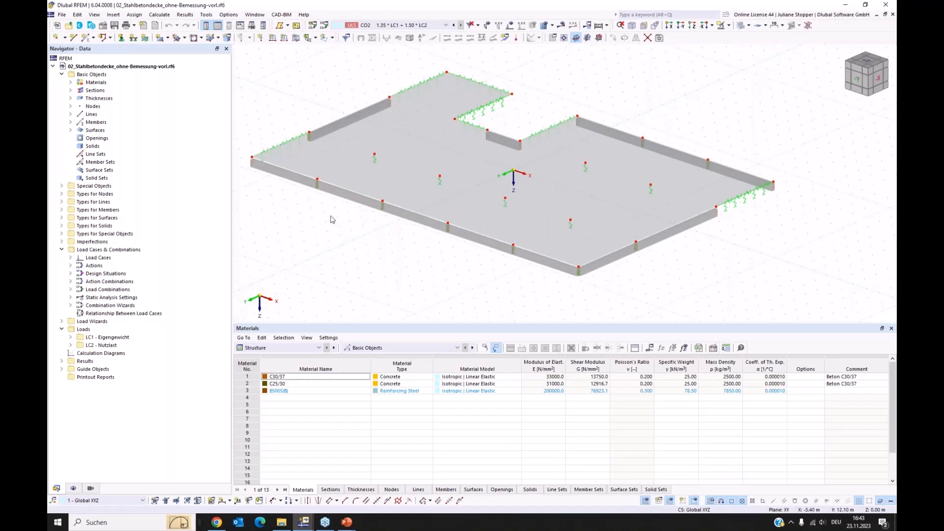
pyautogui.keyDown('ctrl'); pyautogui.moveTo(294, 240); pyautogui.dragTo(443, 299, button='middle'); pyautogui.keyUp('ctrl')
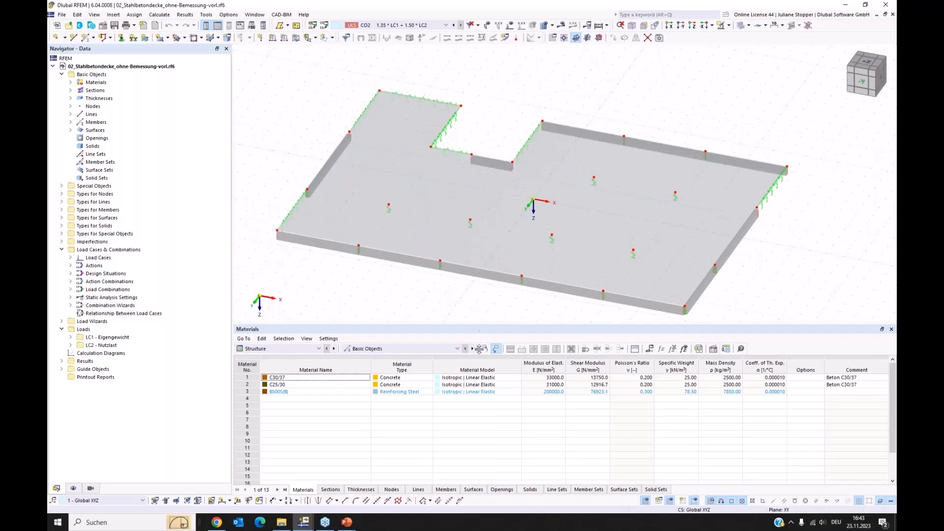
pyautogui.moveTo(482, 321); pyautogui.dragTo(481, 386)
pyautogui.keyDown('ctrl'); pyautogui.moveTo(440, 339); pyautogui.dragTo(379, 258, button='middle'); pyautogui.keyUp('ctrl')
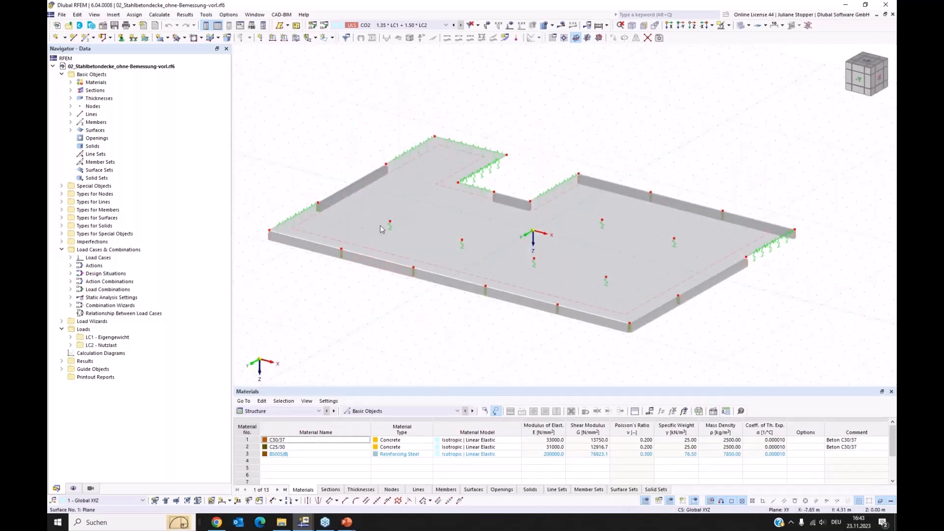
pyautogui.keyDown('ctrl'); pyautogui.moveTo(354, 255); pyautogui.dragTo(362, 316, button='middle'); pyautogui.keyUp('ctrl')
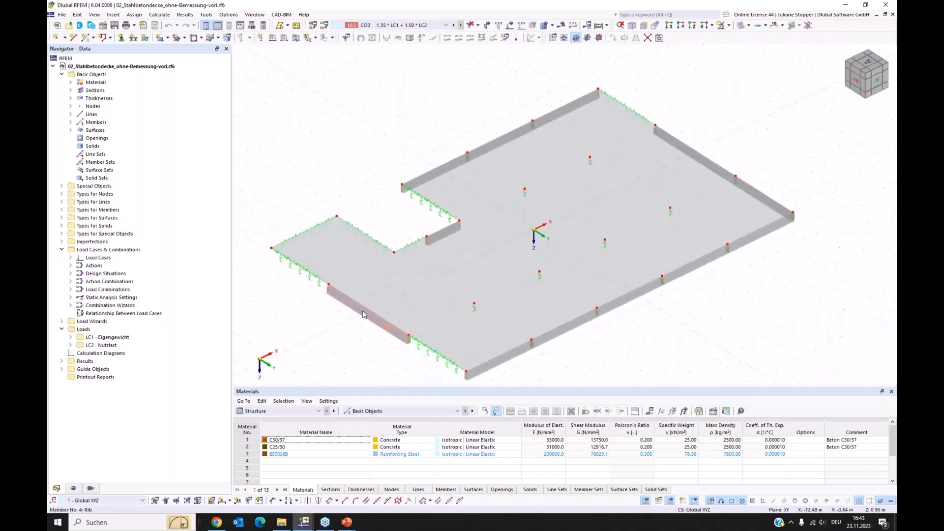
# Step: Open the edge beam between the slab's line supports for editing and check the available member types, keeping Rib
pyautogui.click(363, 314)
pyautogui.rightClick(363, 314)
pyautogui.moveTo(382, 328)
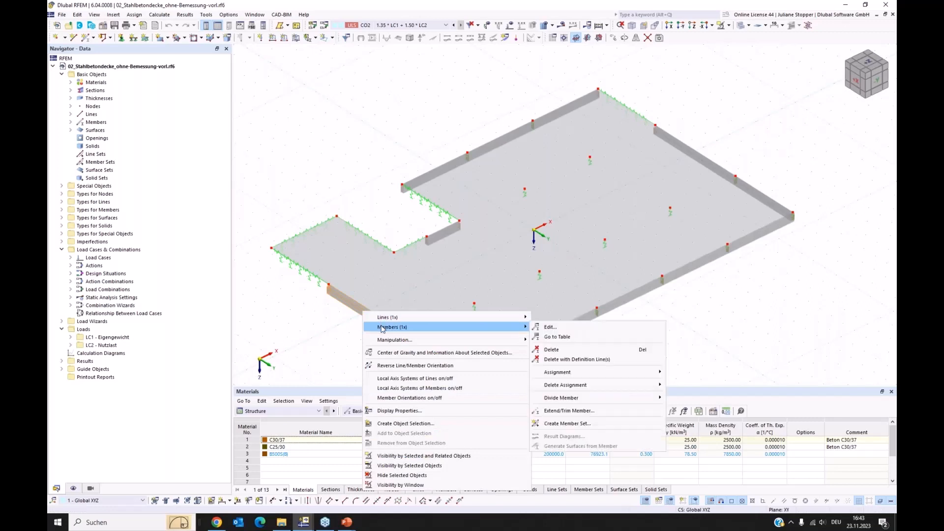
pyautogui.click(553, 329)
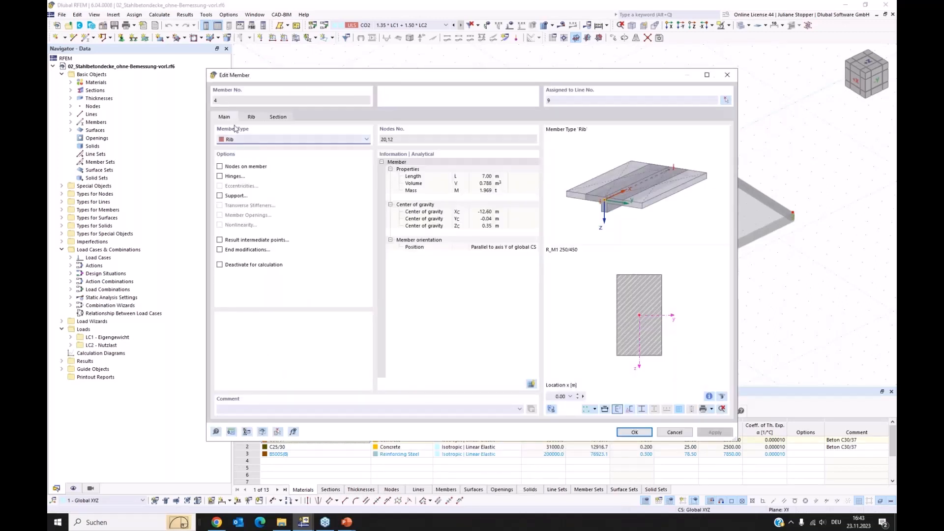
pyautogui.click(247, 141)
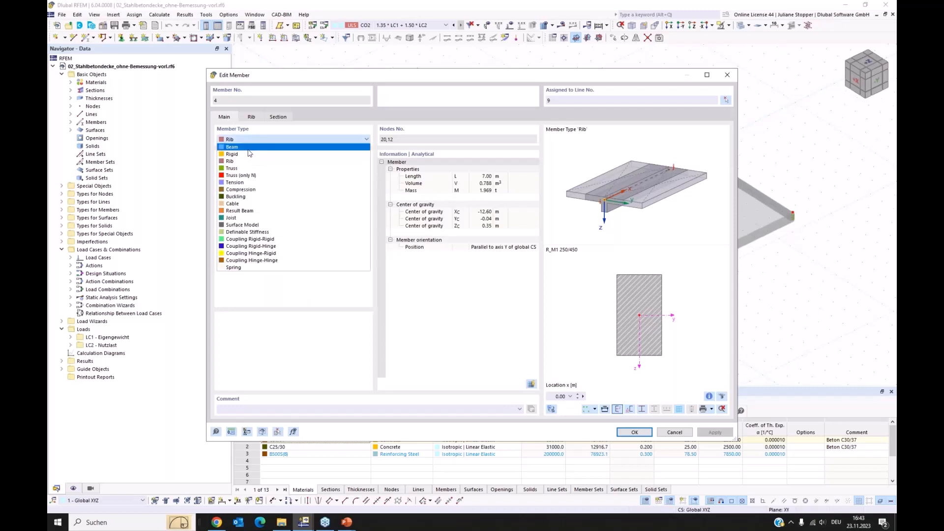
pyautogui.click(244, 161)
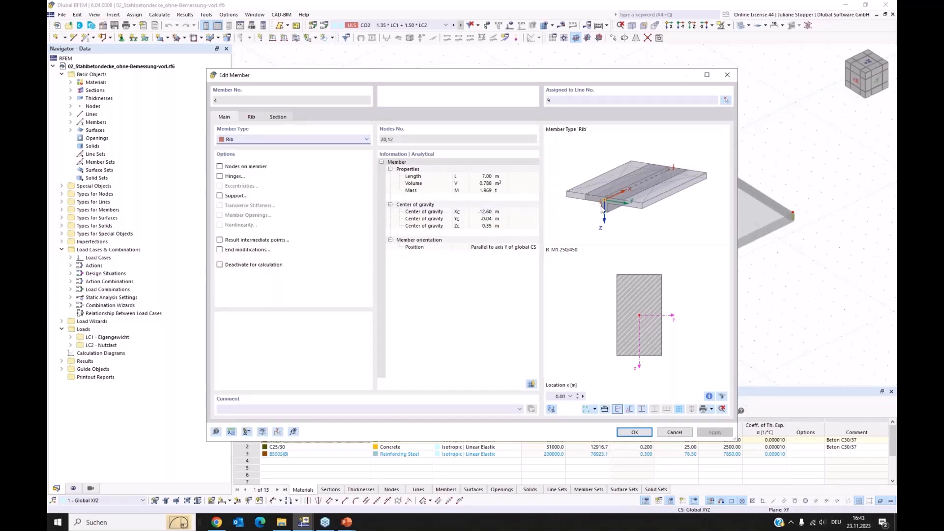
# Step: Review the rib's alignment and flange dimensions with a 3D preview, and leave the member without changes
pyautogui.click(251, 117)
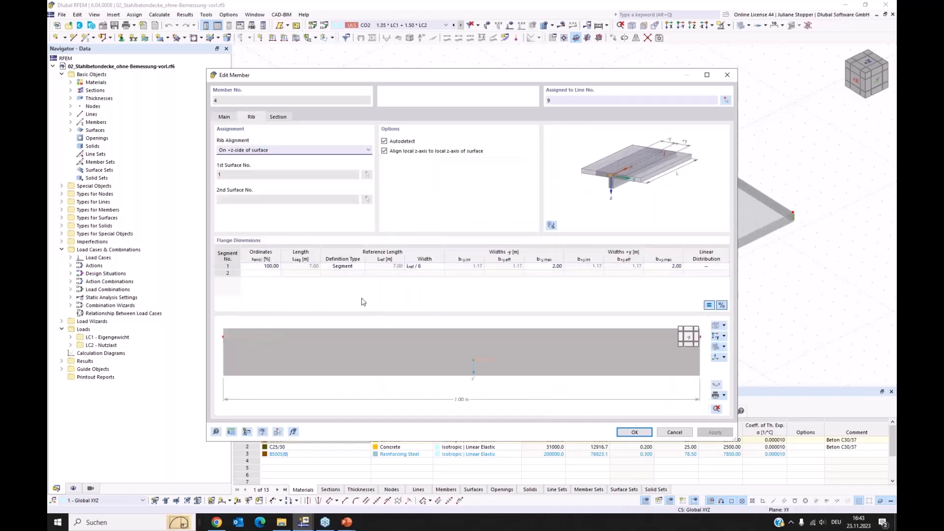
pyautogui.click(716, 327)
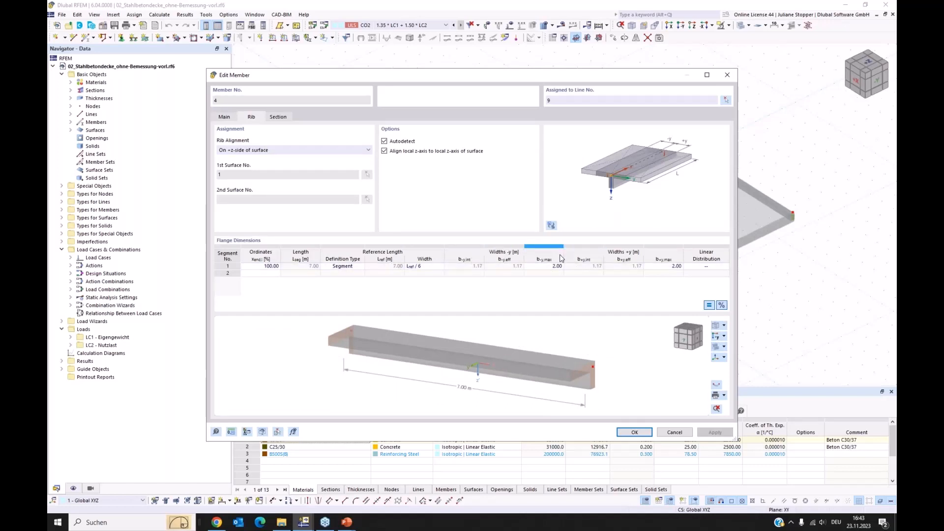
pyautogui.moveTo(616, 386); pyautogui.dragTo(601, 385, button='middle')
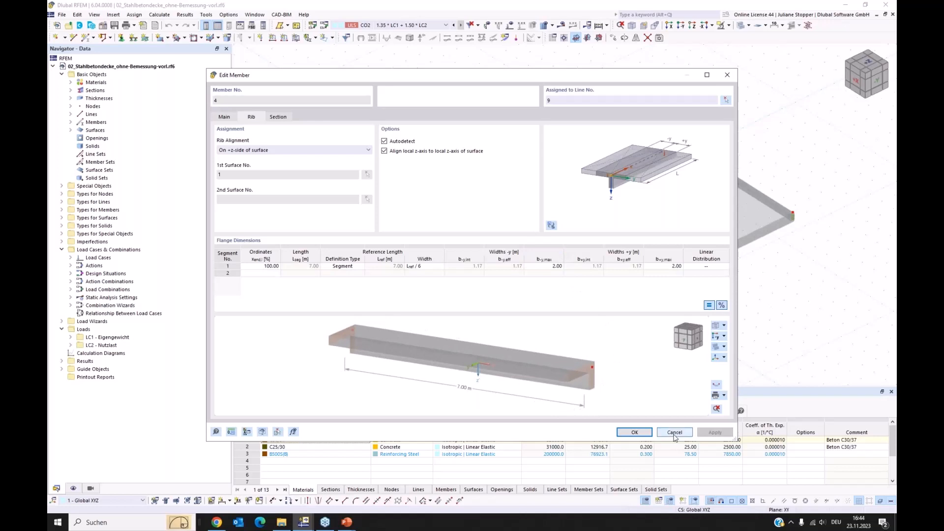
pyautogui.click(224, 117)
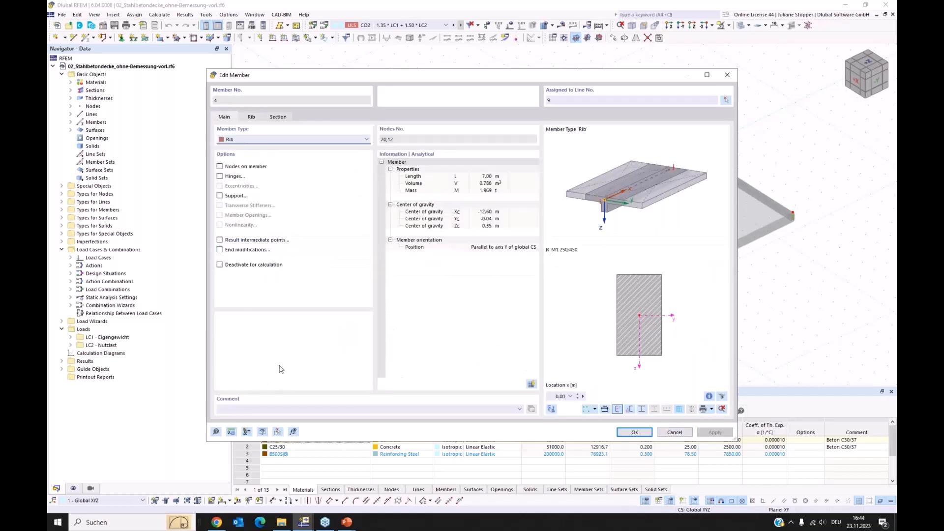
pyautogui.click(675, 433)
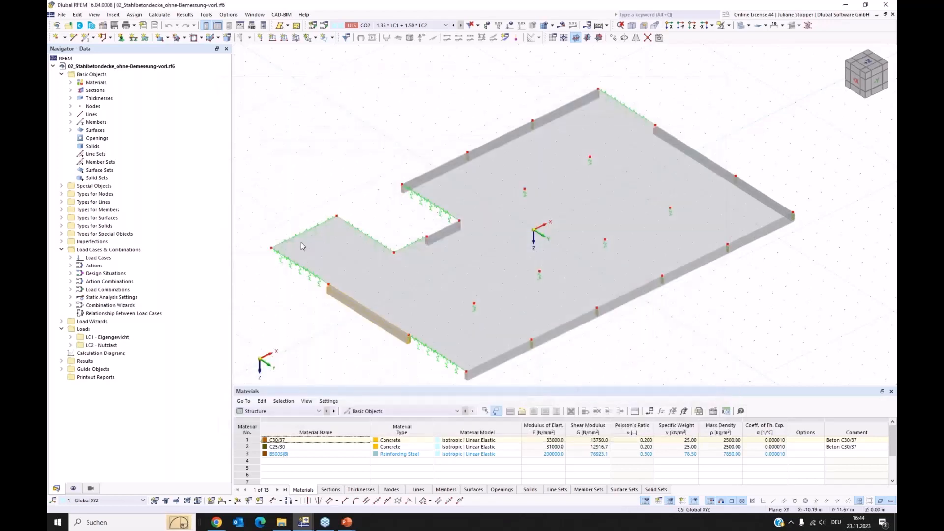
# Step: Activate the Concrete Design add-on in the slab model's base data
pyautogui.rightClick(89, 75)
pyautogui.click(104, 82)
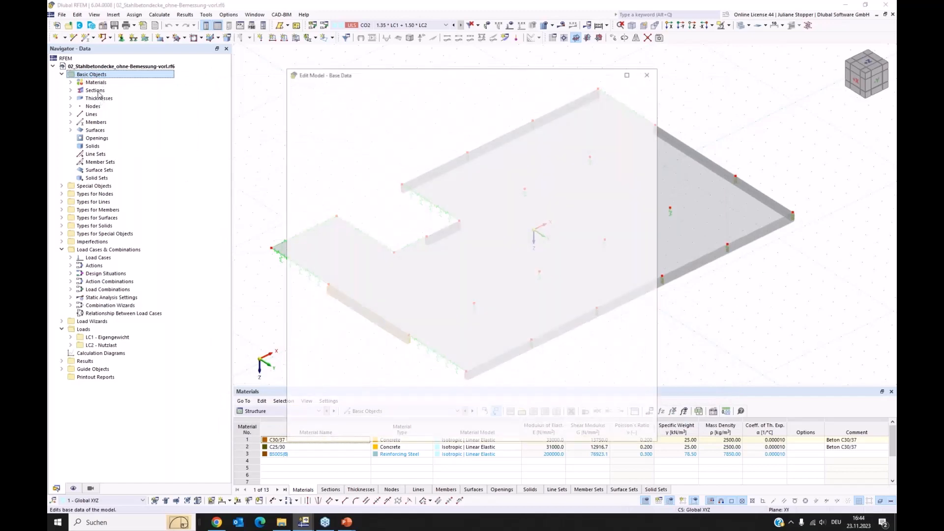
pyautogui.click(328, 90)
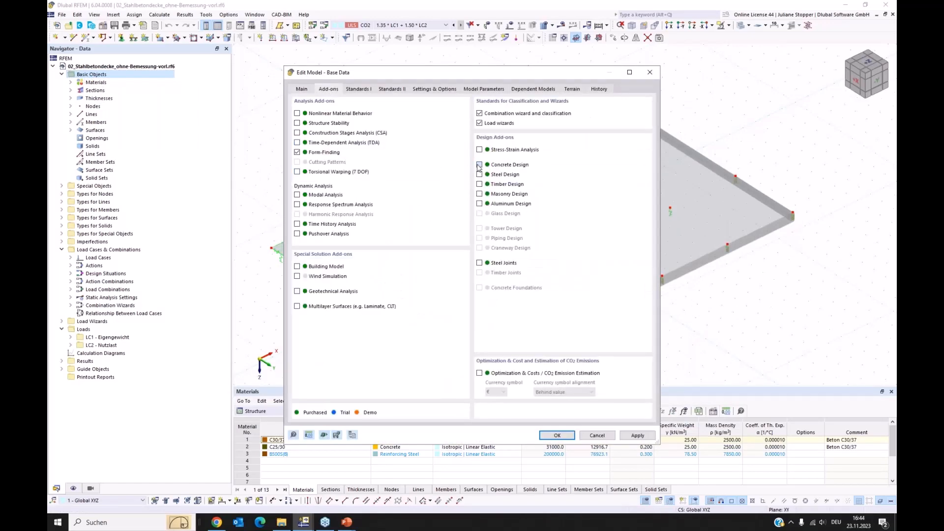
pyautogui.click(480, 165)
# Step: Set the national annexes to CEN | 2014-11 for concrete design, CEN | 2015-09 for load wizards and CEN | 2010-04 for combinations, accepting the standard change
pyautogui.click(358, 89)
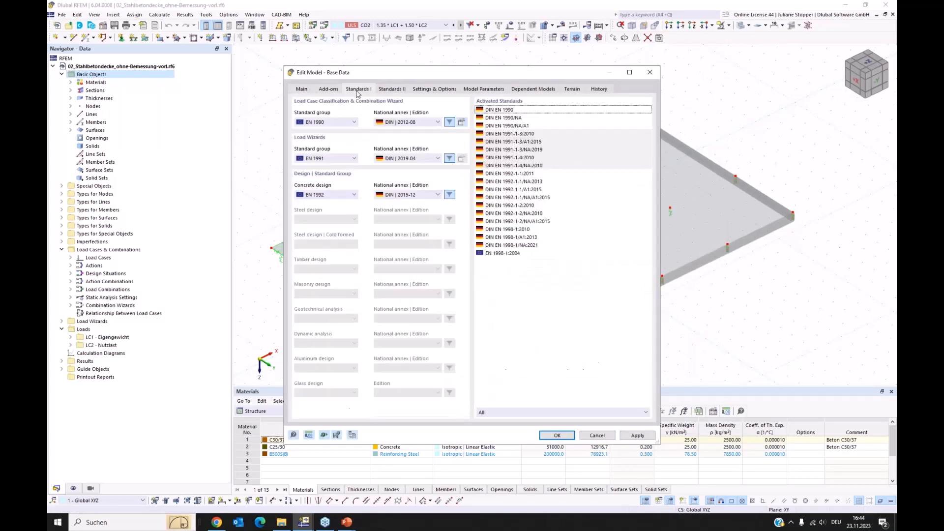
pyautogui.click(422, 196)
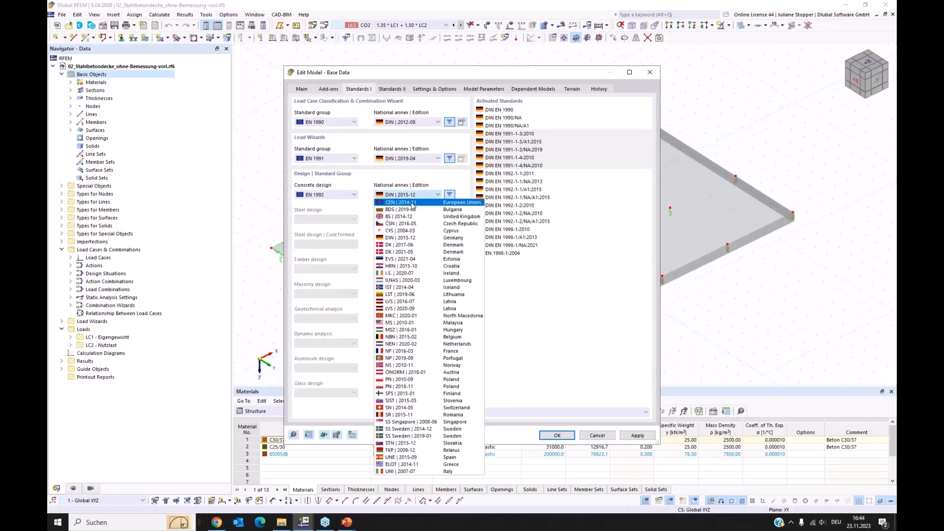
pyautogui.click(414, 203)
pyautogui.click(417, 159)
pyautogui.click(413, 168)
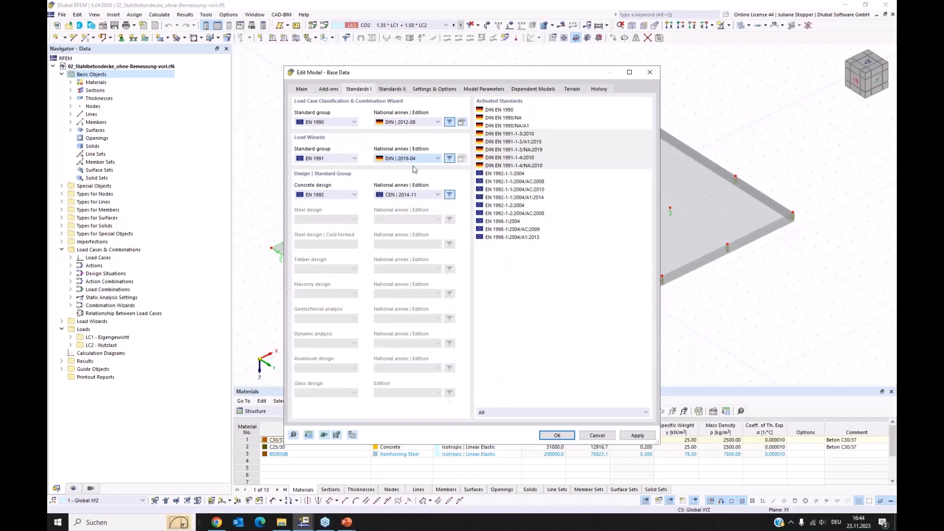
pyautogui.click(418, 122)
pyautogui.click(408, 132)
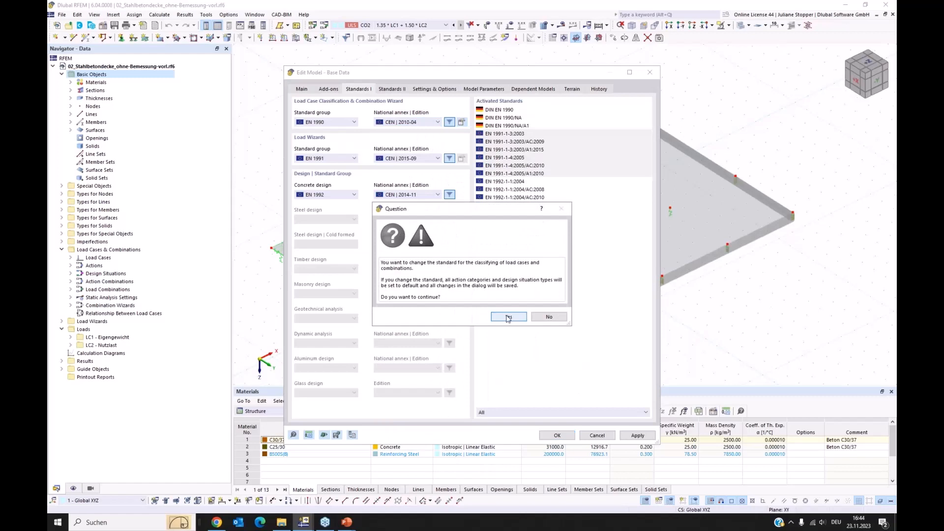
pyautogui.click(510, 316)
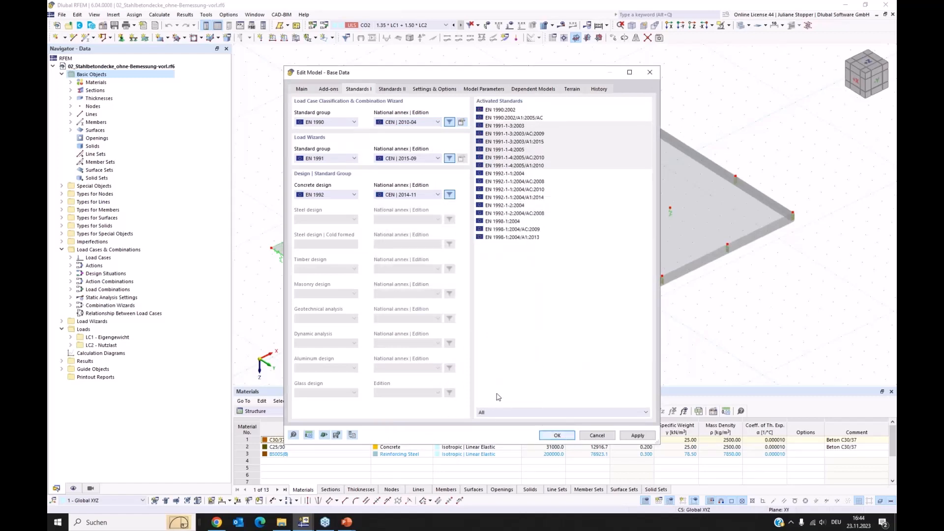
pyautogui.click(560, 436)
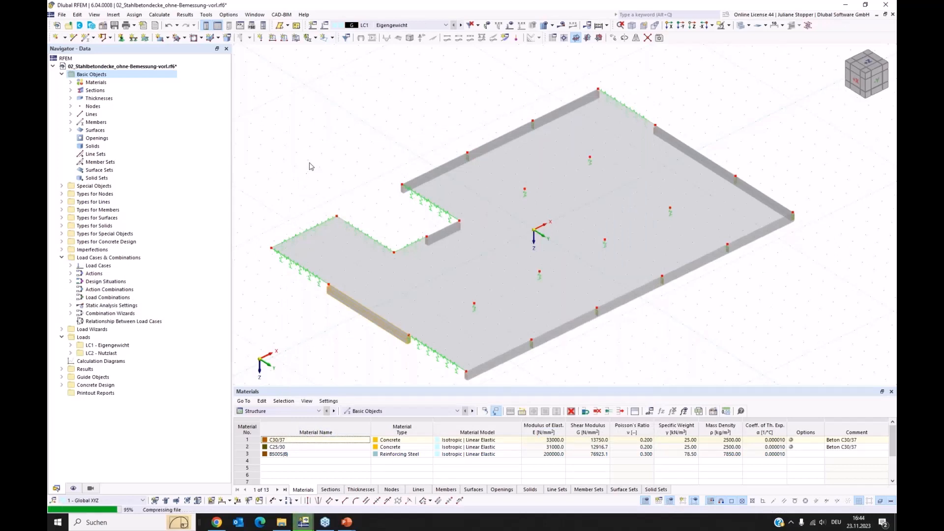
pyautogui.keyDown('ctrl'); pyautogui.moveTo(333, 292); pyautogui.dragTo(308, 268, button='middle'); pyautogui.keyUp('ctrl')
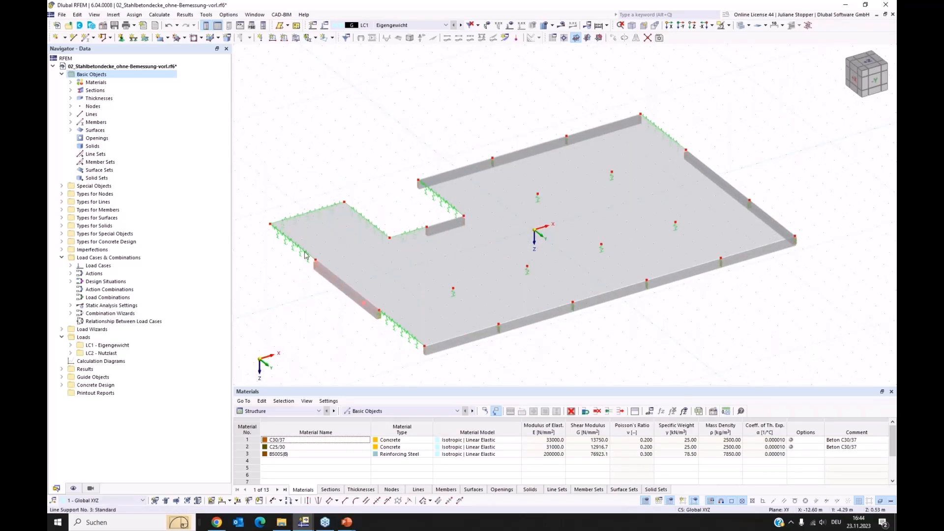
pyautogui.keyDown('ctrl'); pyautogui.moveTo(305, 279); pyautogui.dragTo(338, 282, button='middle'); pyautogui.keyUp('ctrl')
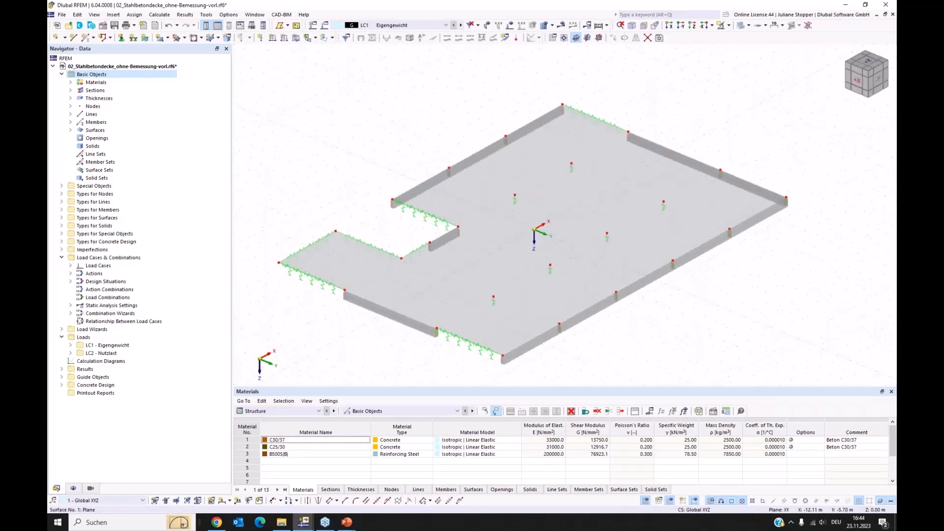
pyautogui.moveTo(340, 316); pyautogui.dragTo(361, 319, button='middle')
pyautogui.moveTo(335, 283); pyautogui.dragTo(337, 281, button='middle')
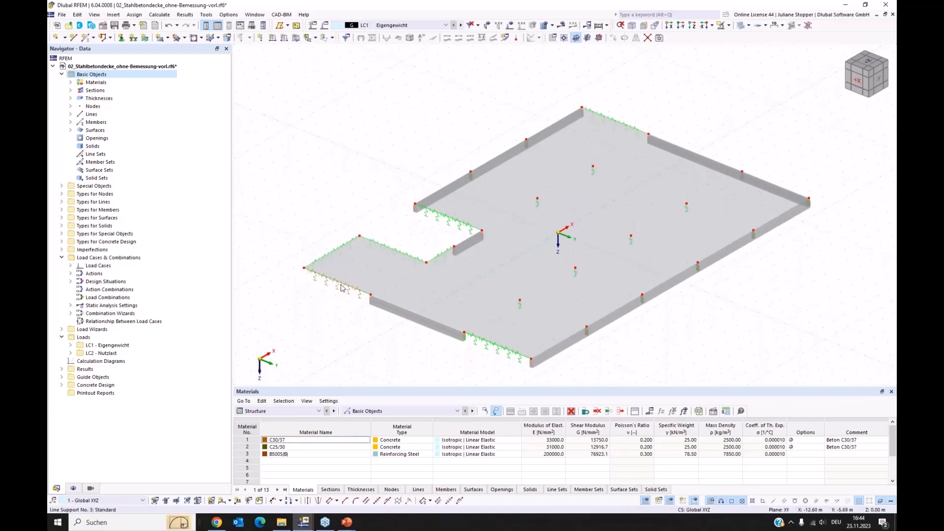
pyautogui.rightClick(343, 287)
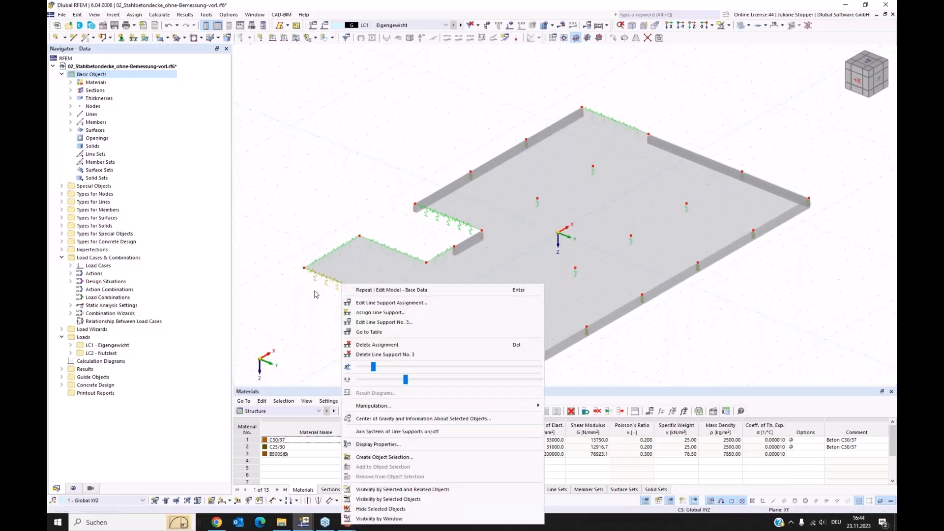
pyautogui.click(295, 310)
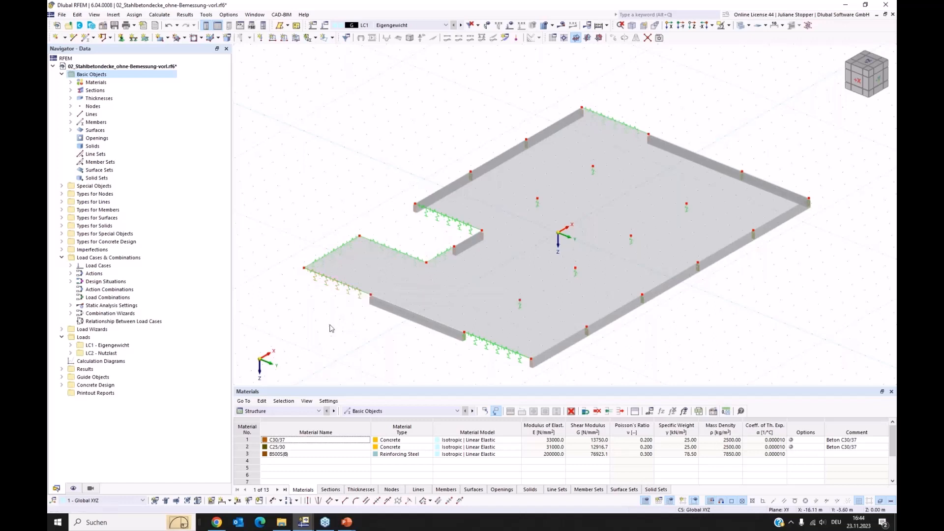
pyautogui.rightClick(338, 285)
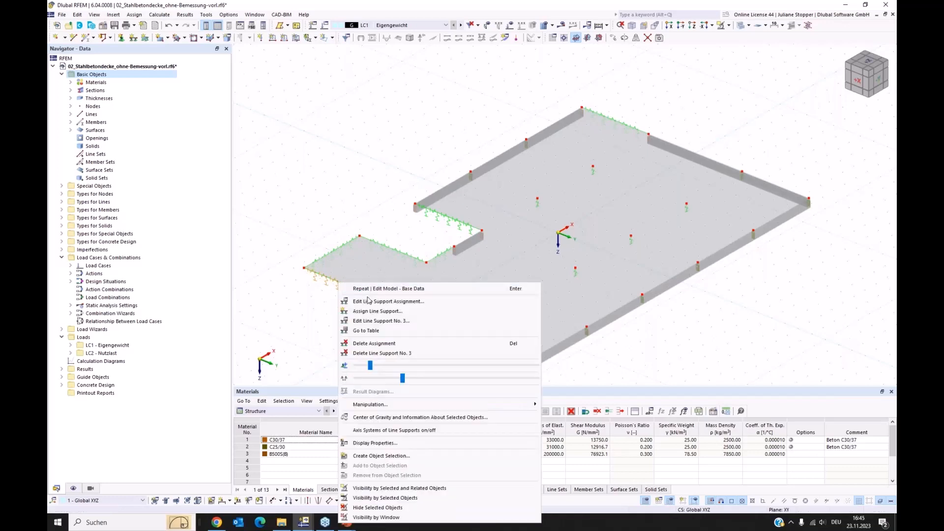
pyautogui.click(309, 314)
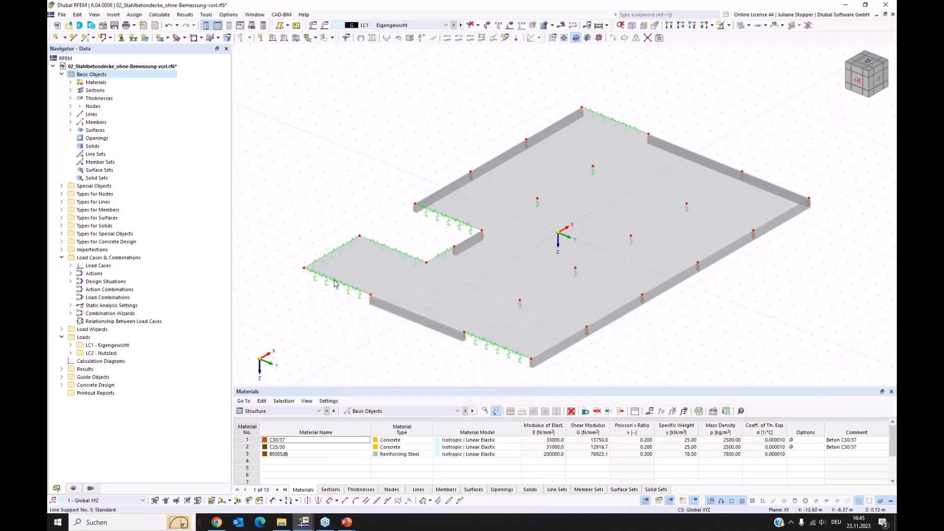
# Step: List the model's nodal and line supports and highlight the lines that use line support 3
pyautogui.click(61, 194)
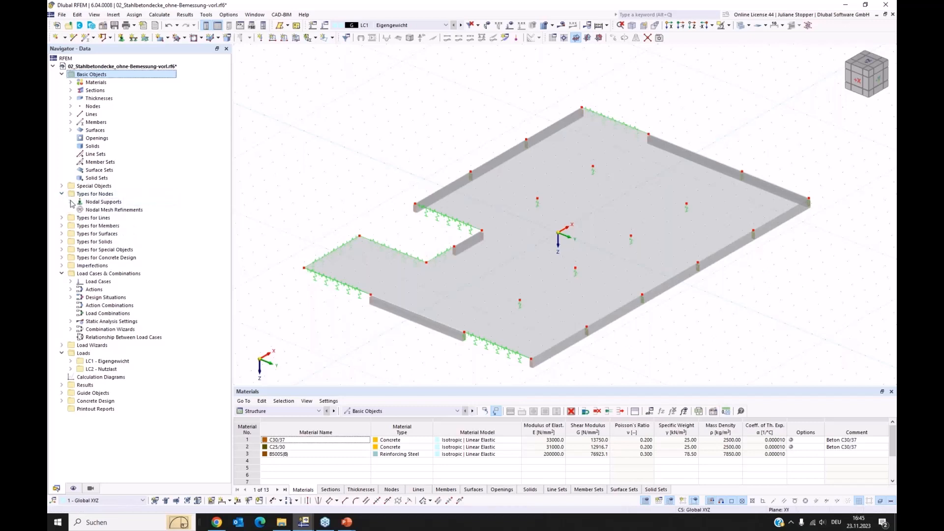
pyautogui.click(70, 201)
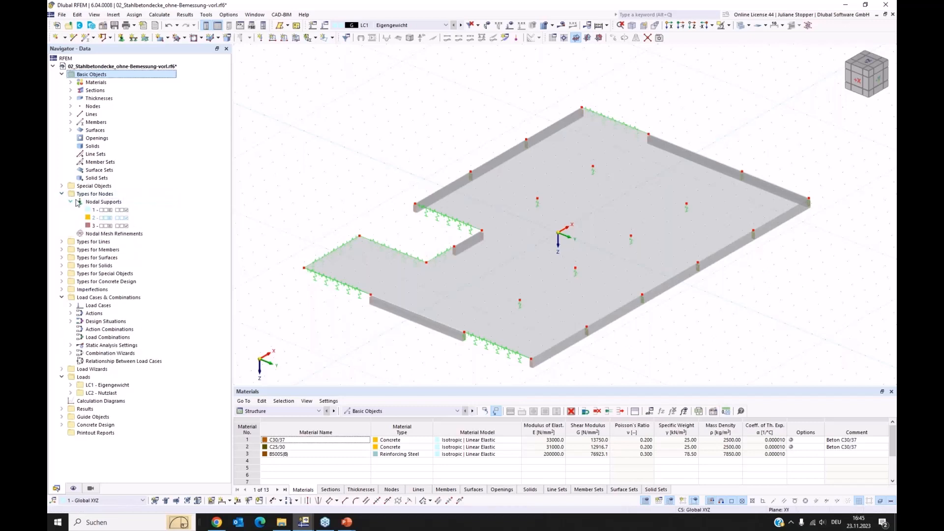
pyautogui.click(61, 242)
pyautogui.click(70, 250)
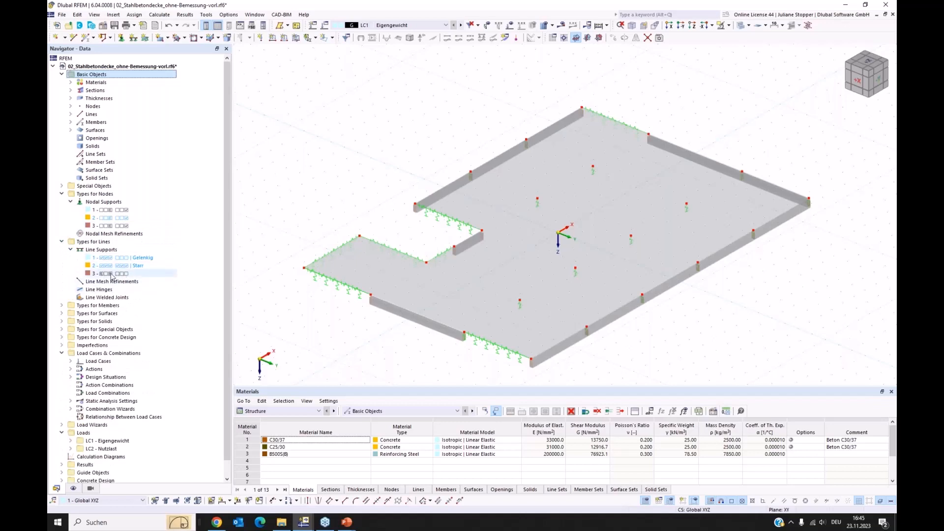
pyautogui.click(107, 274)
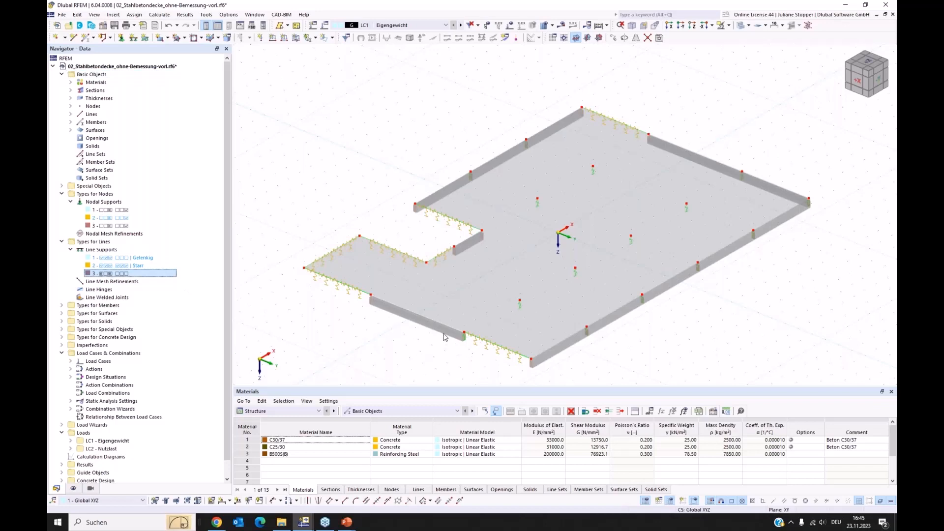
# Step: Review line support 3's spring constants and its fictitious wall stiffness parameters, and leave the support without changes
pyautogui.doubleClick(485, 352)
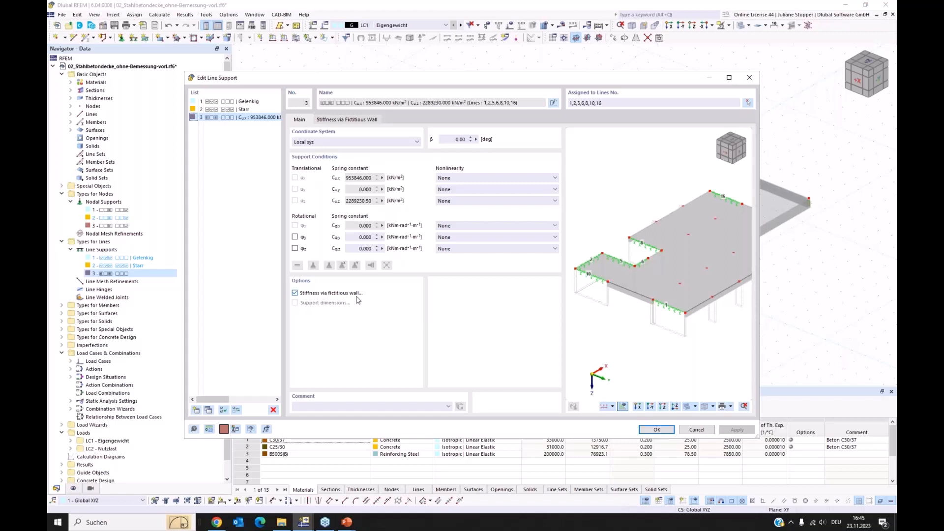
pyautogui.click(344, 120)
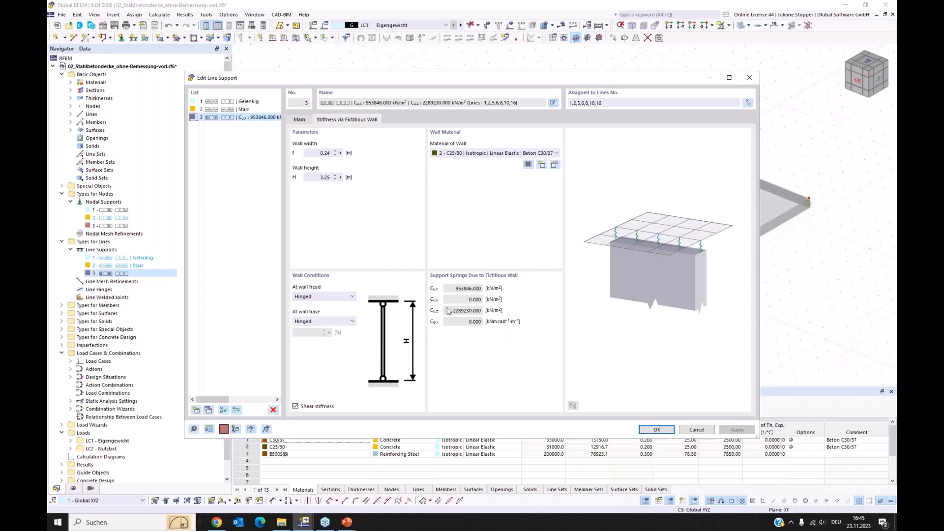
pyautogui.click(299, 119)
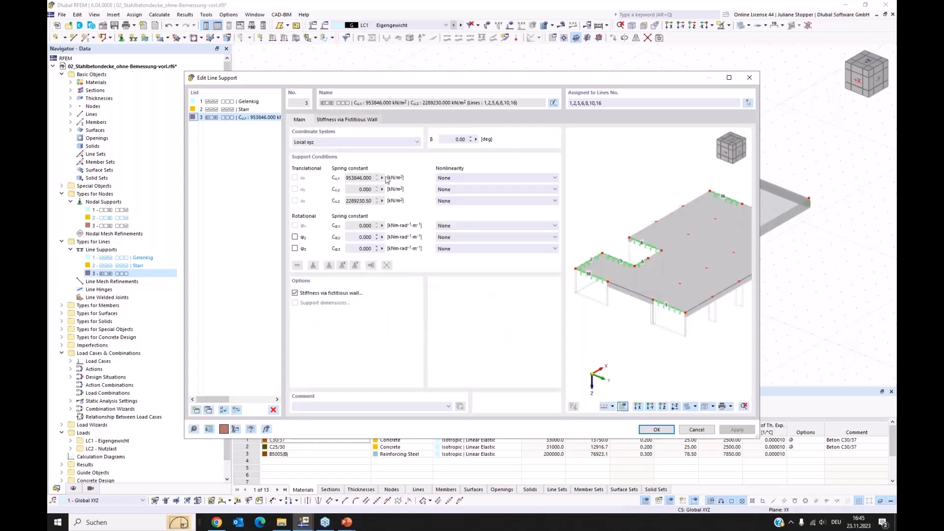
pyautogui.click(695, 429)
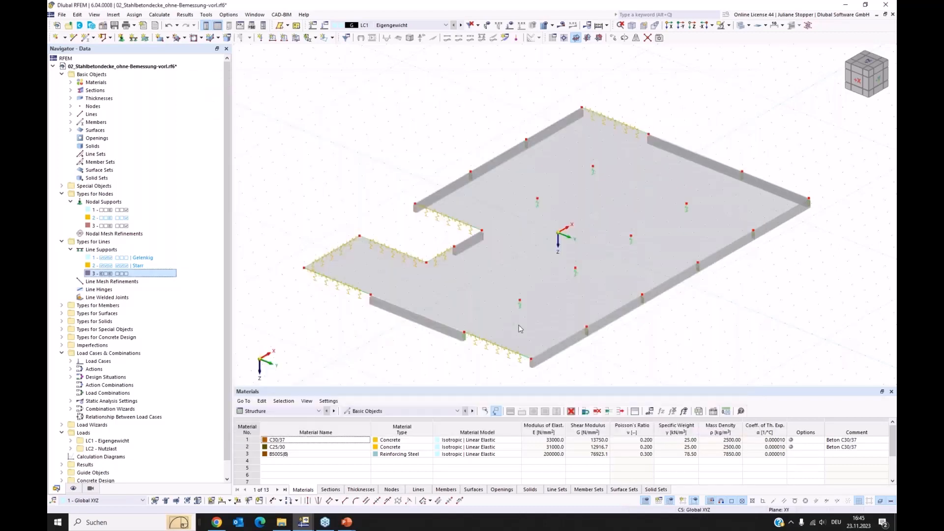
# Step: Review nodal support 1's support conditions and its fictitious column stiffness parameters, and leave the support without changes
pyautogui.click(107, 226)
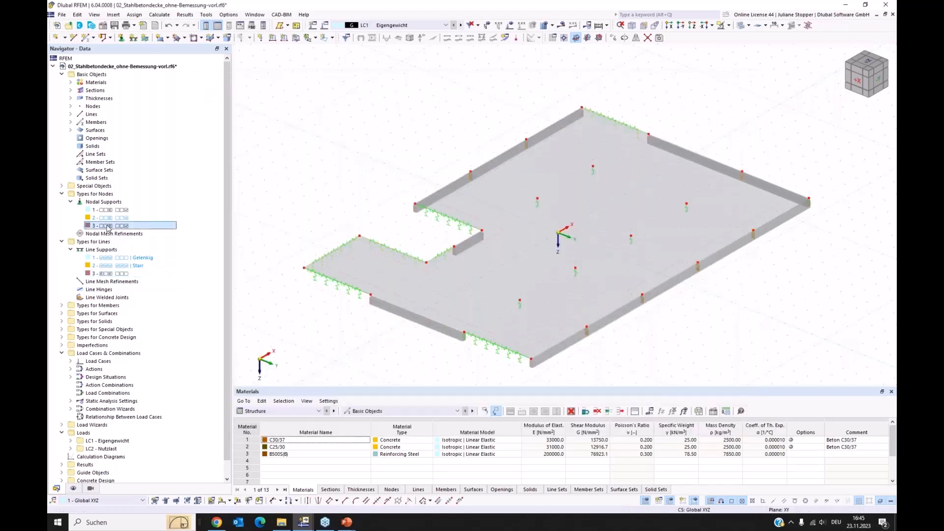
pyautogui.click(107, 212)
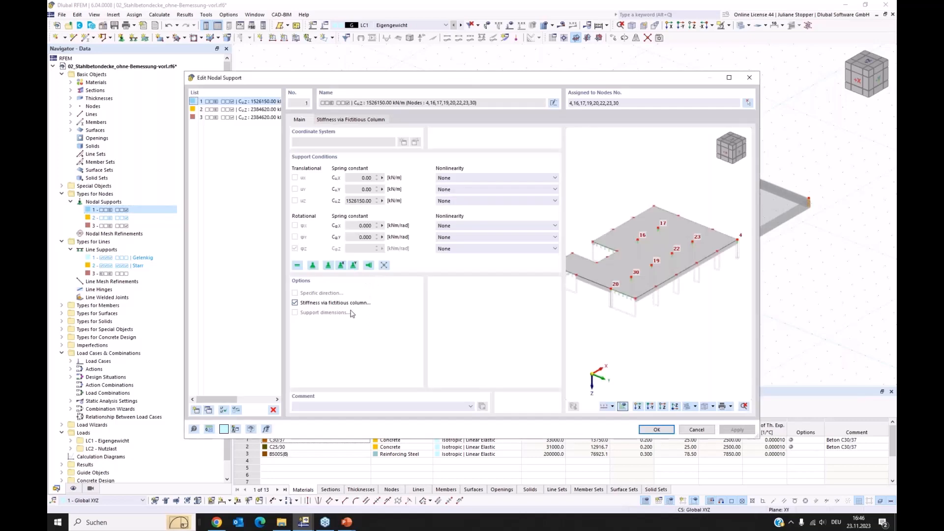
pyautogui.click(341, 121)
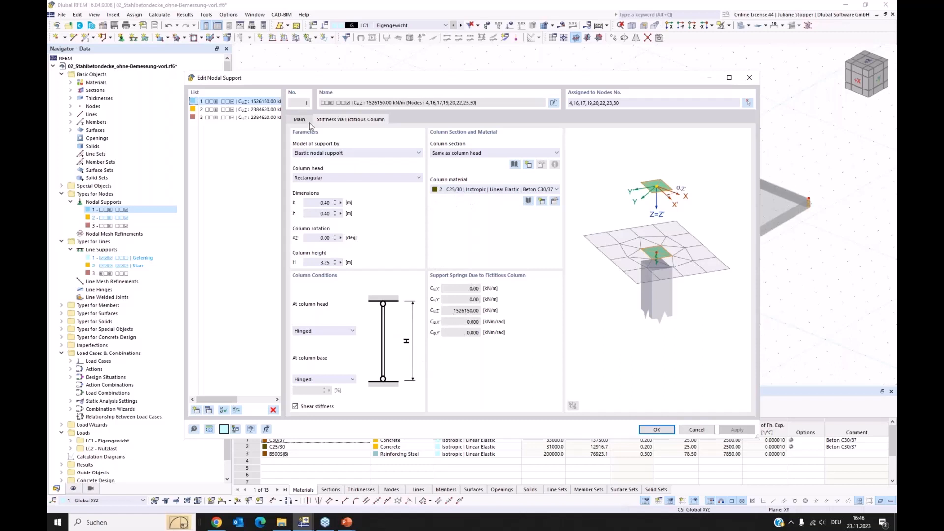
pyautogui.click(300, 120)
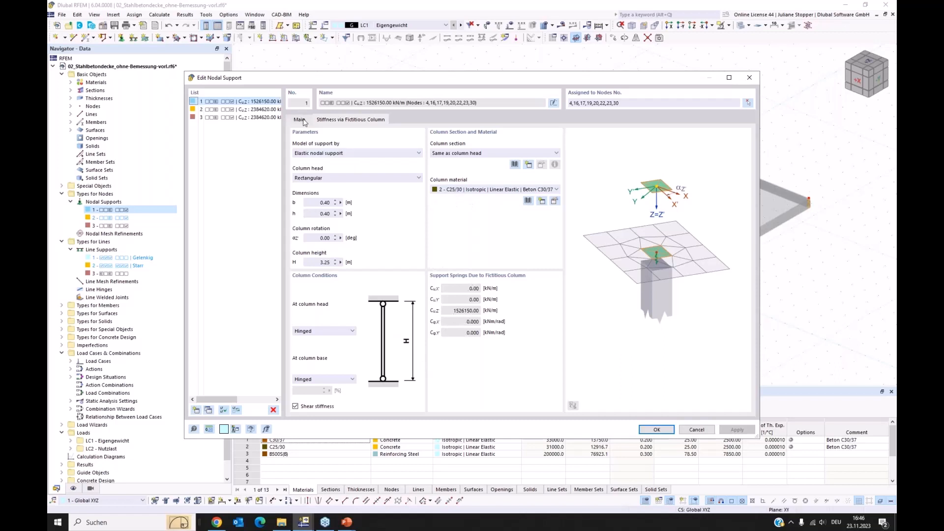
pyautogui.click(697, 429)
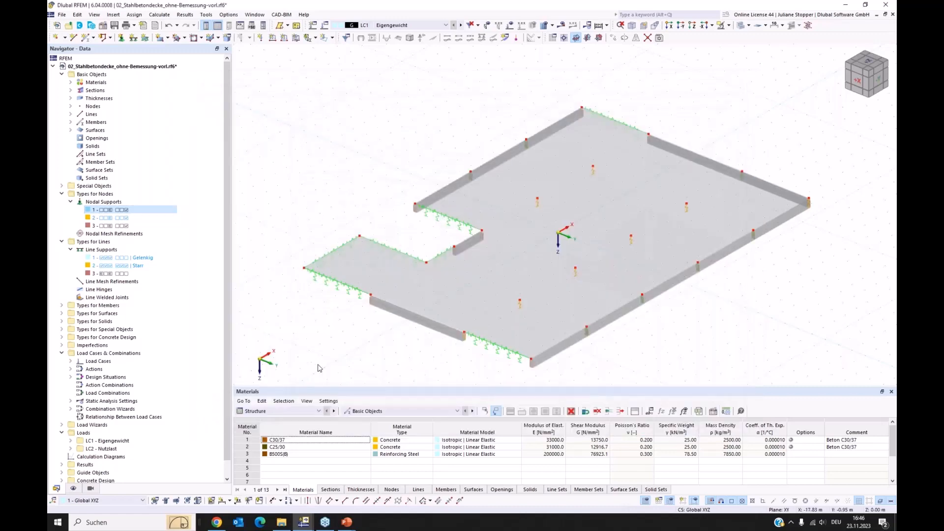
# Step: Turn on the display of walls for the line supports in the model view
pyautogui.click(73, 489)
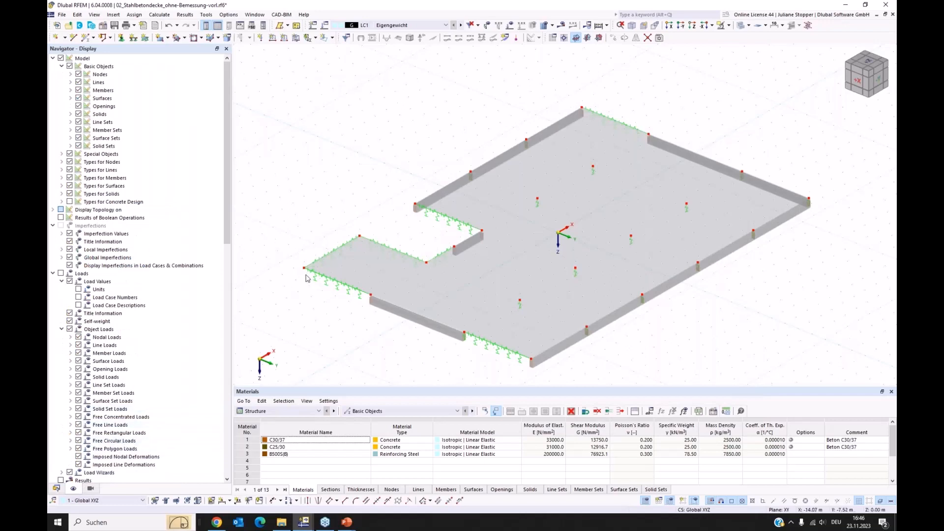
pyautogui.click(62, 171)
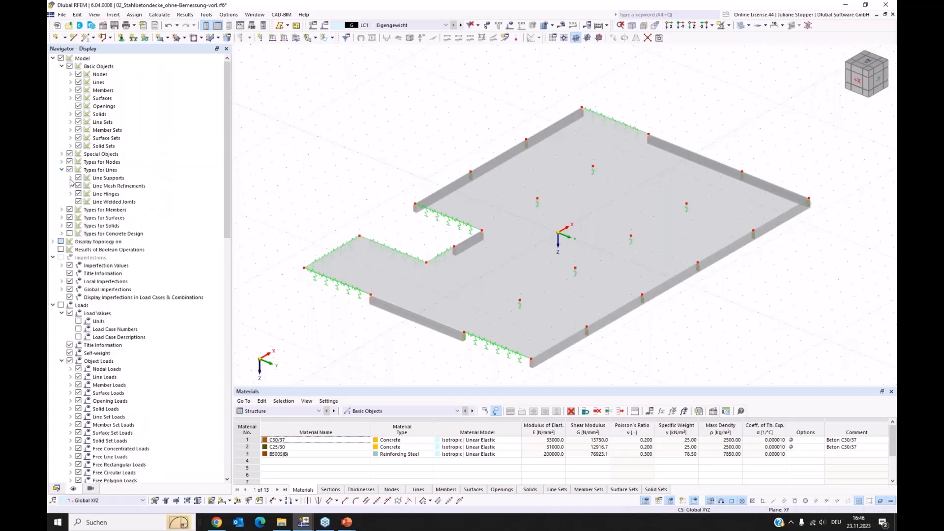
pyautogui.click(71, 178)
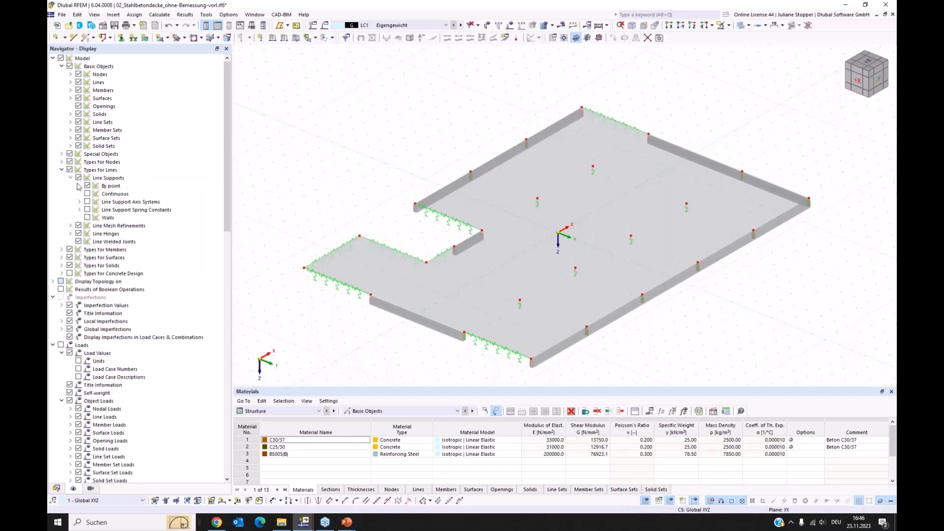
pyautogui.click(88, 218)
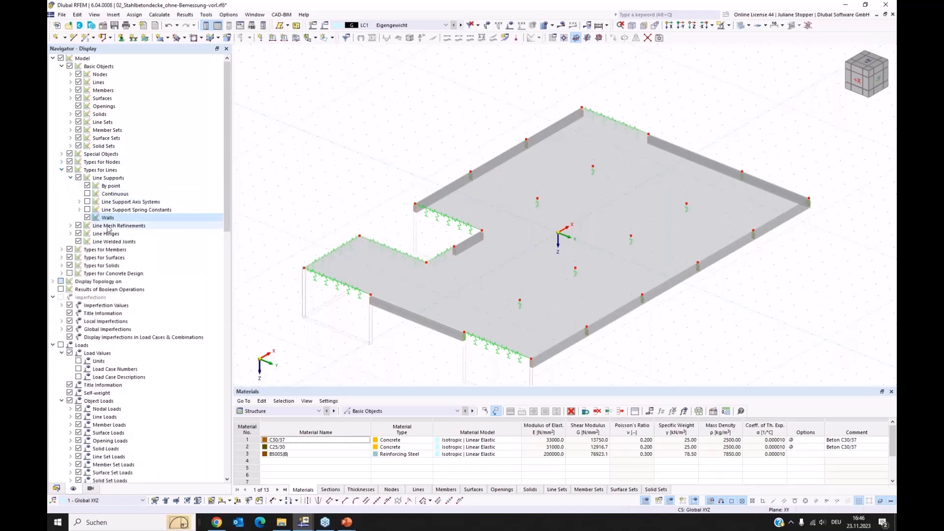
# Step: Turn on the display of columns for the nodal supports and inspect the supported slab from several sides
pyautogui.click(62, 162)
pyautogui.click(71, 170)
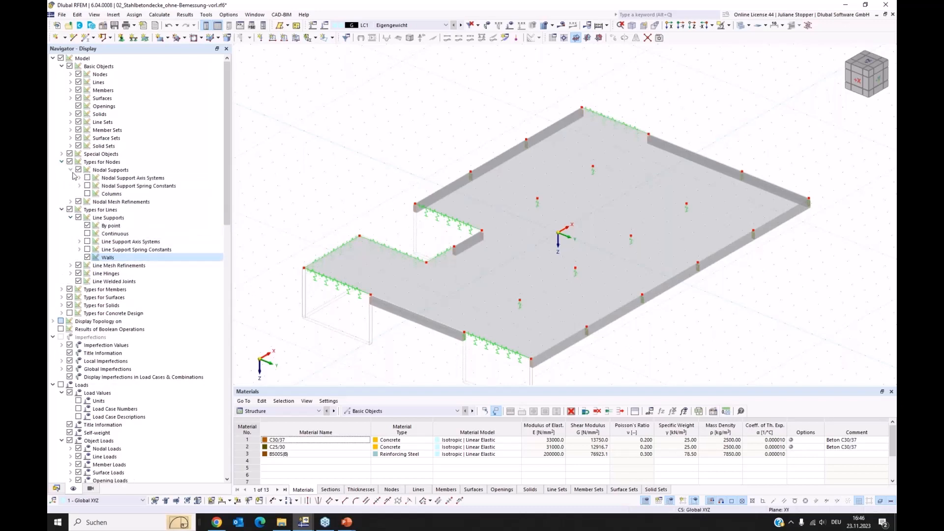
pyautogui.click(87, 193)
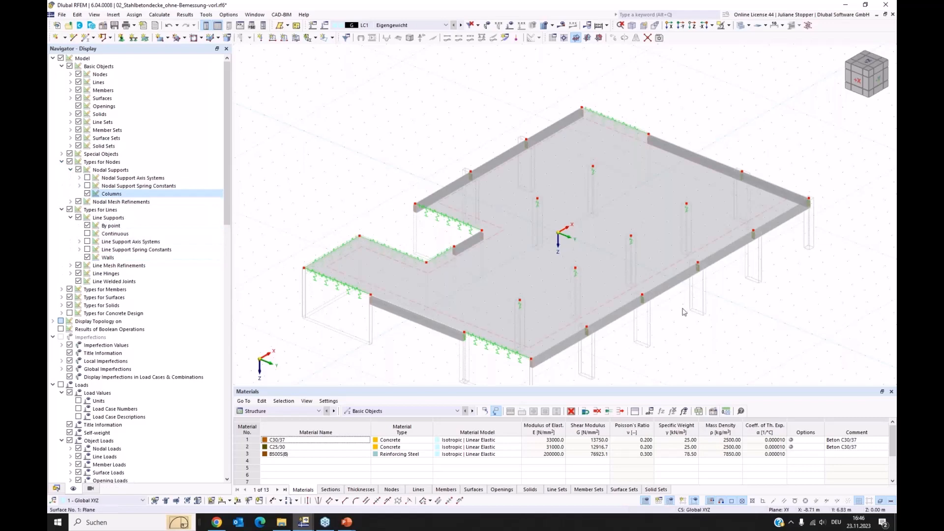
pyautogui.keyDown('ctrl'); pyautogui.moveTo(723, 351); pyautogui.dragTo(663, 362, button='middle'); pyautogui.keyUp('ctrl')
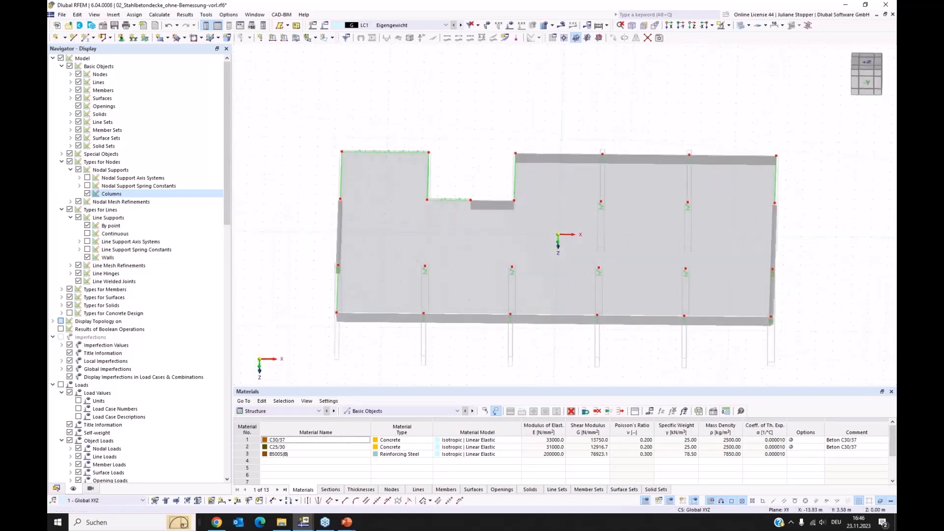
pyautogui.keyDown('ctrl'); pyautogui.moveTo(317, 267); pyautogui.dragTo(351, 280, button='middle'); pyautogui.keyUp('ctrl')
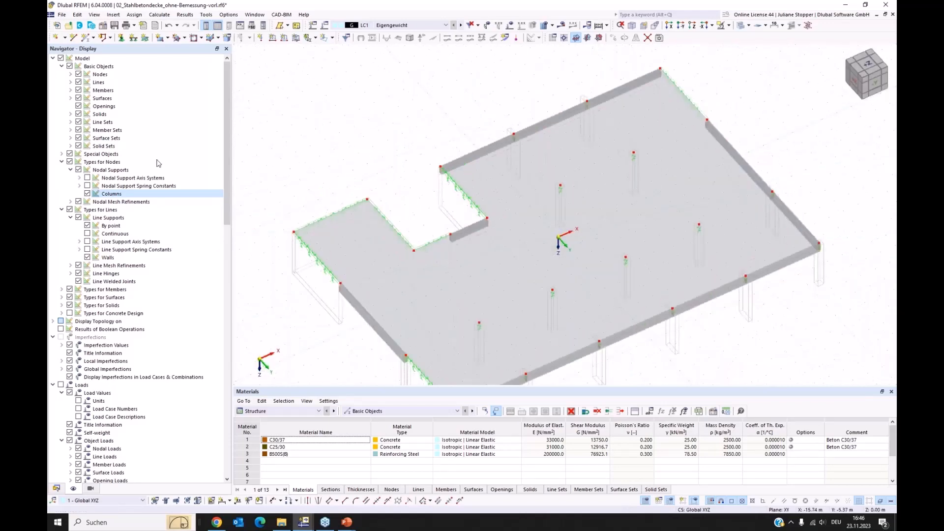
# Step: Turn on the display of rib sections for the members and inspect the ribs along the slab edges
pyautogui.click(70, 90)
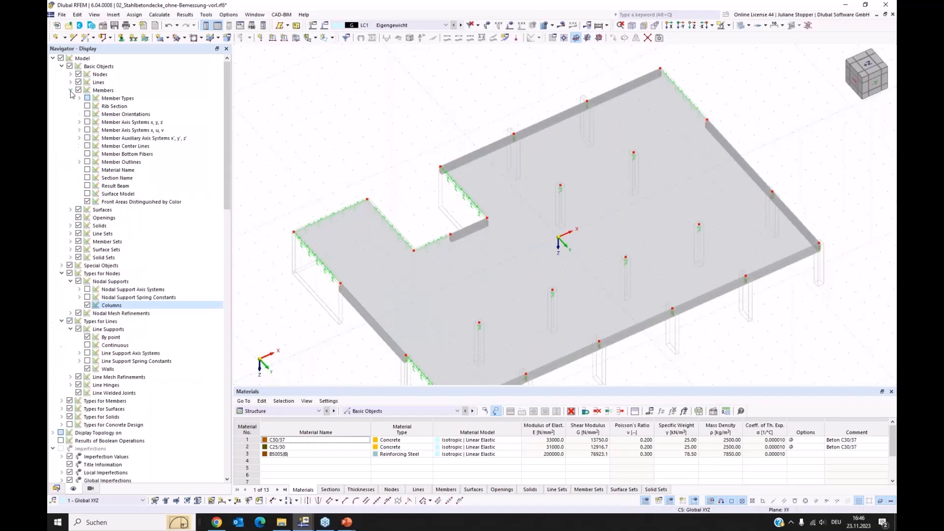
pyautogui.click(87, 106)
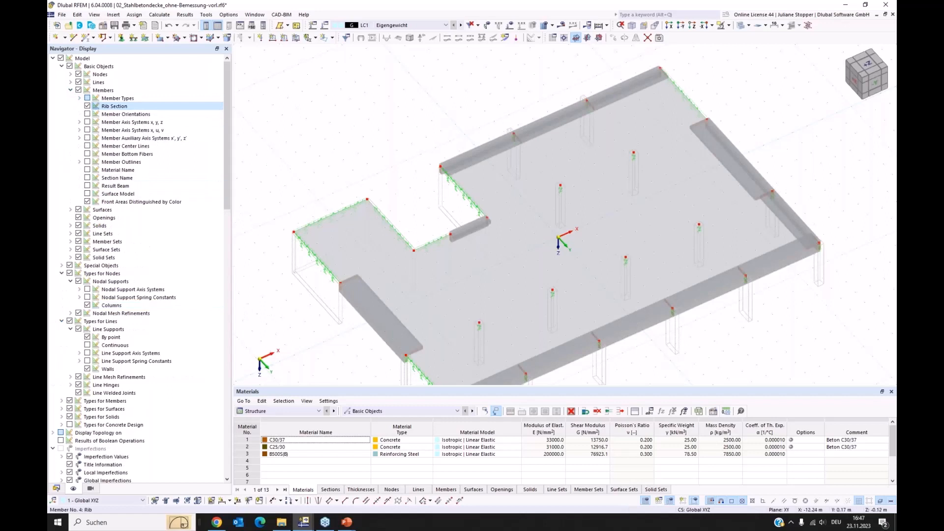
pyautogui.scroll(3, 397, 311)
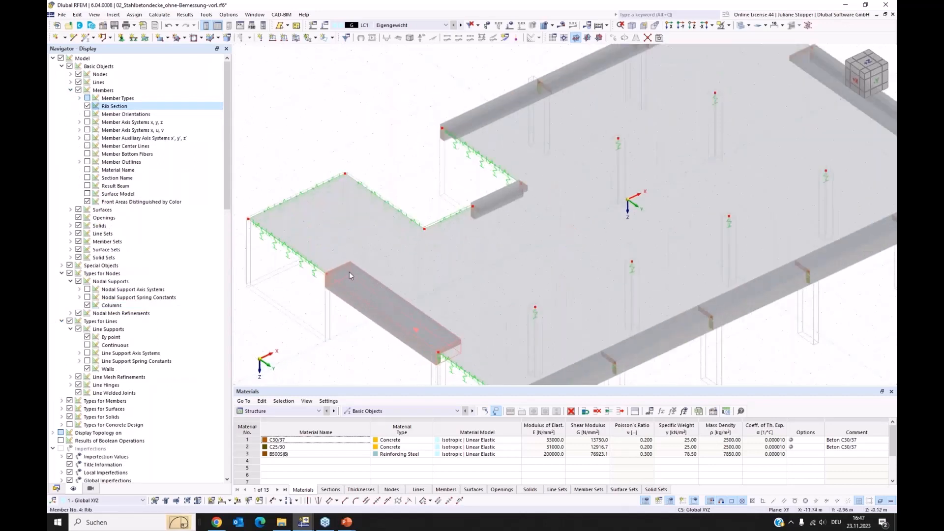
pyautogui.scroll(-5, 387, 286)
pyautogui.moveTo(362, 336); pyautogui.dragTo(475, 338, button='middle')
pyautogui.keyDown('ctrl'); pyautogui.moveTo(442, 338); pyautogui.dragTo(385, 340, button='middle'); pyautogui.keyUp('ctrl')
# Step: Set the solid model rendering of surfaces to Filled incl. Thickness
pyautogui.scroll(-6, 120, 257)
pyautogui.scroll(-20, 120, 256)
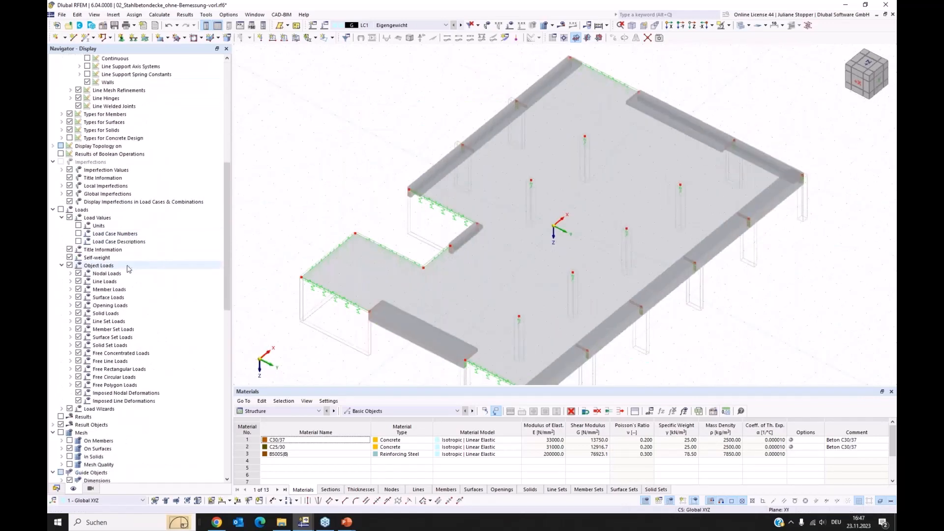
pyautogui.scroll(-1, 141, 295)
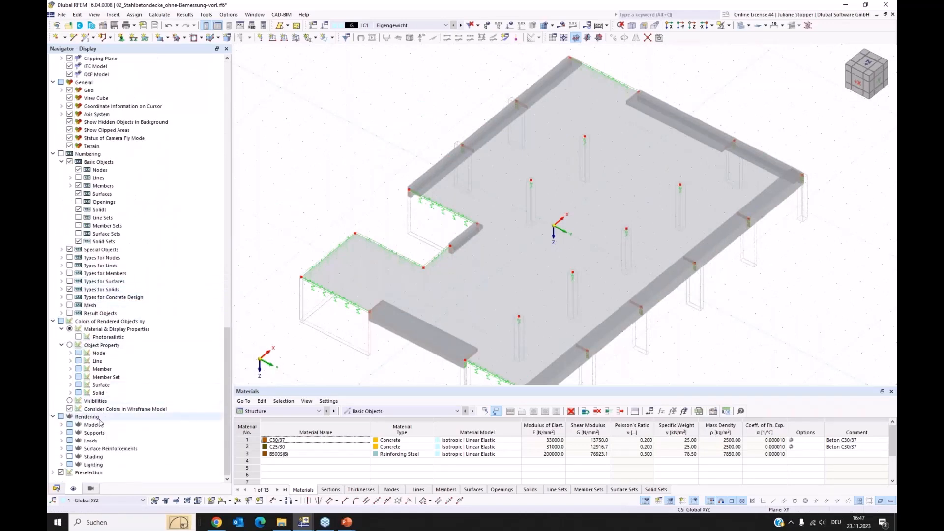
pyautogui.click(61, 425)
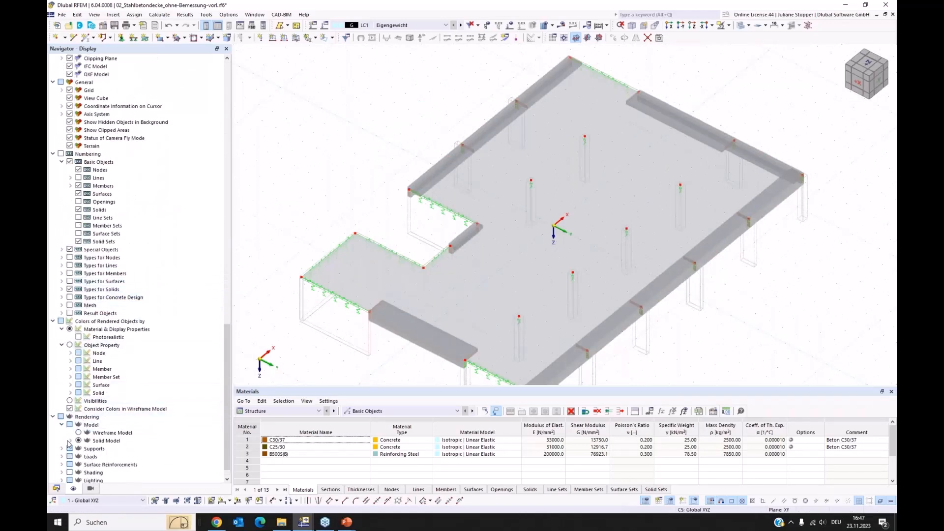
pyautogui.click(70, 441)
pyautogui.click(79, 465)
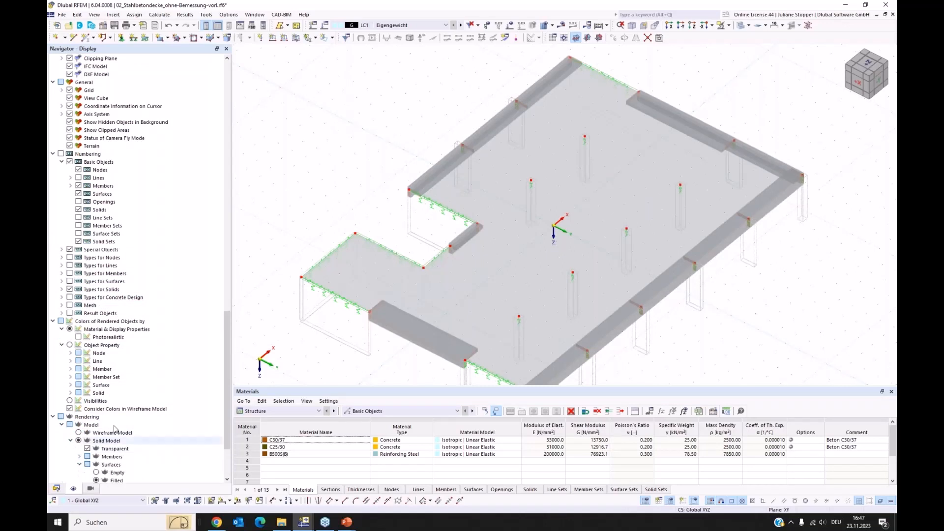
pyautogui.scroll(-3, 93, 433)
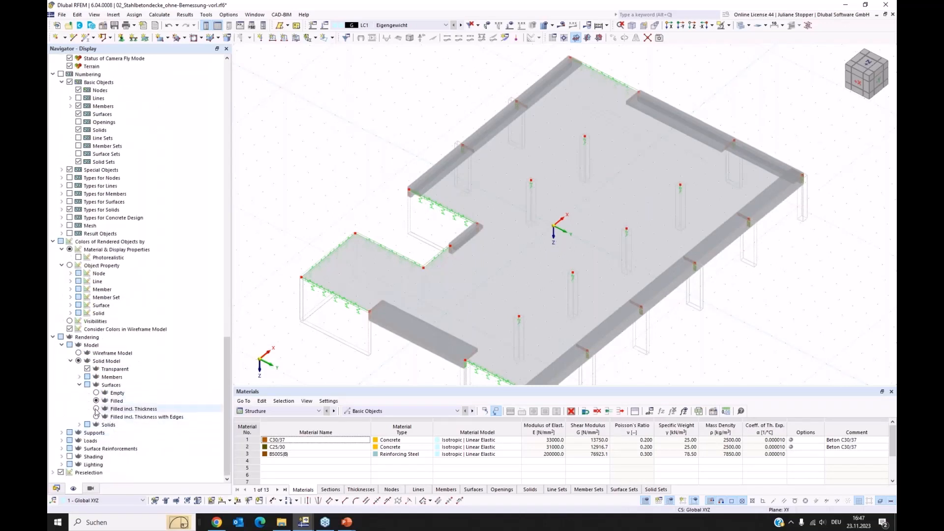
pyautogui.click(96, 410)
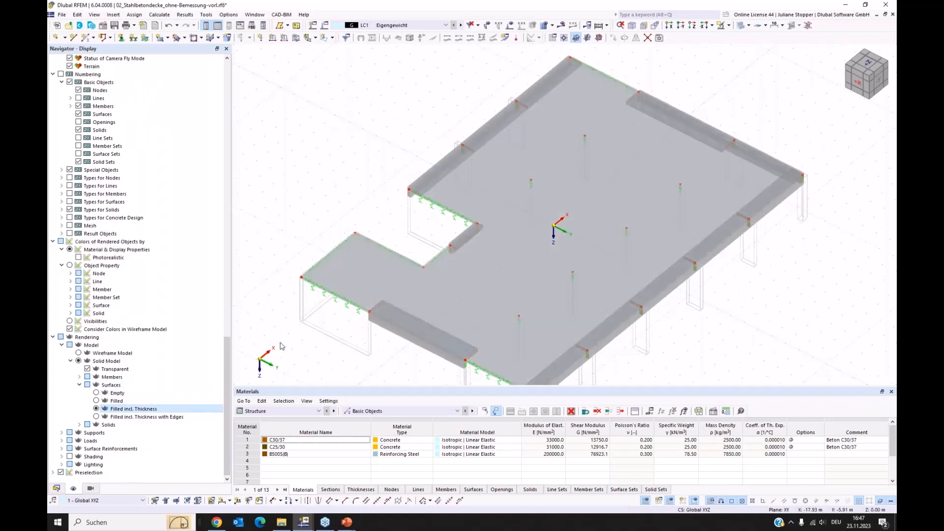
# Step: Examine the rib cross-section at the slab corner in solid and transparent display, and return to the transparent overall view
pyautogui.keyDown('ctrl'); pyautogui.moveTo(300, 349); pyautogui.dragTo(394, 307, button='middle'); pyautogui.keyUp('ctrl')
pyautogui.scroll(6, 394, 306)
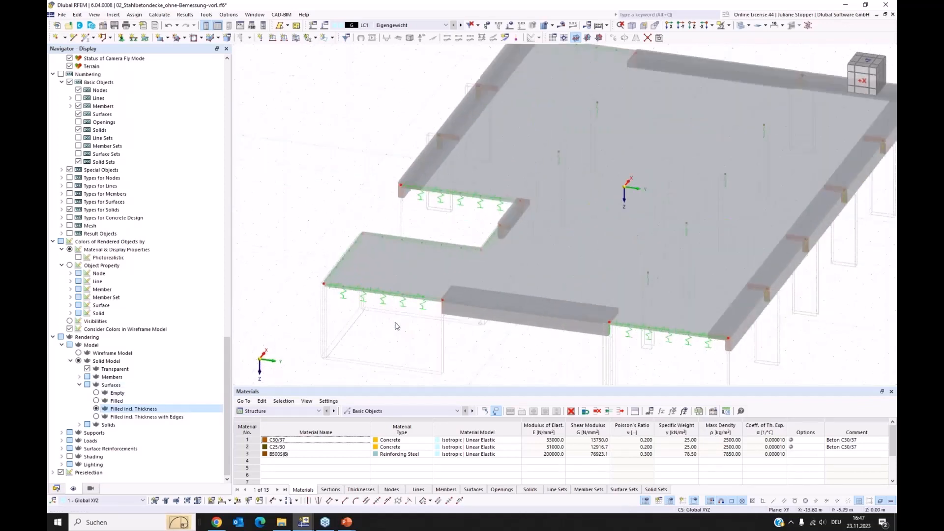
pyautogui.scroll(-5, 658, 308)
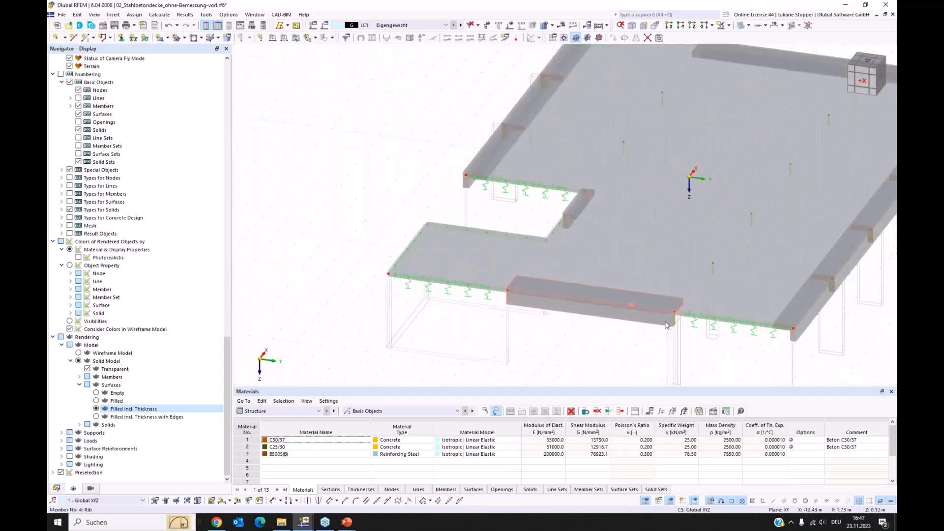
pyautogui.keyDown('ctrl'); pyautogui.moveTo(709, 338); pyautogui.dragTo(724, 288, button='middle'); pyautogui.keyUp('ctrl')
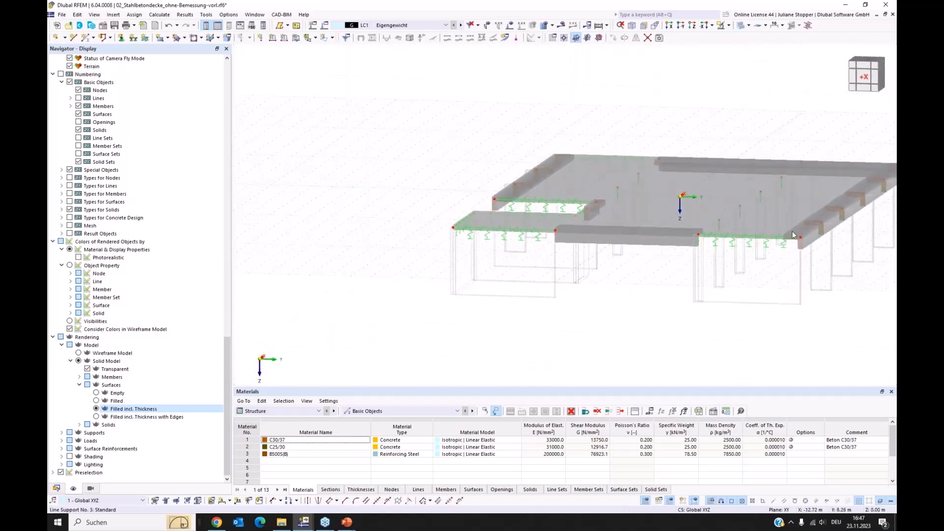
pyautogui.scroll(5, 794, 249)
pyautogui.keyDown('ctrl'); pyautogui.moveTo(794, 250); pyautogui.dragTo(578, 290, button='middle'); pyautogui.keyUp('ctrl')
pyautogui.click(742, 25)
pyautogui.click(741, 25)
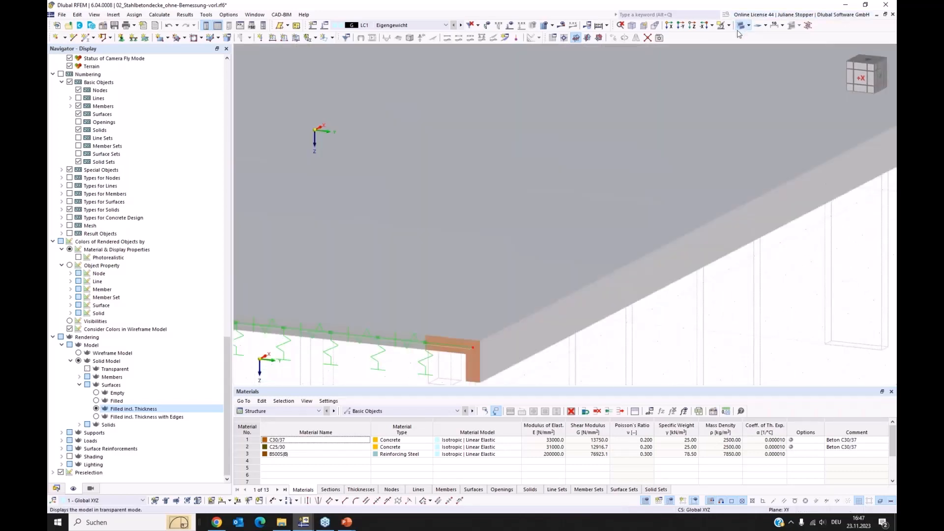
pyautogui.moveTo(368, 380); pyautogui.dragTo(396, 339, button='middle')
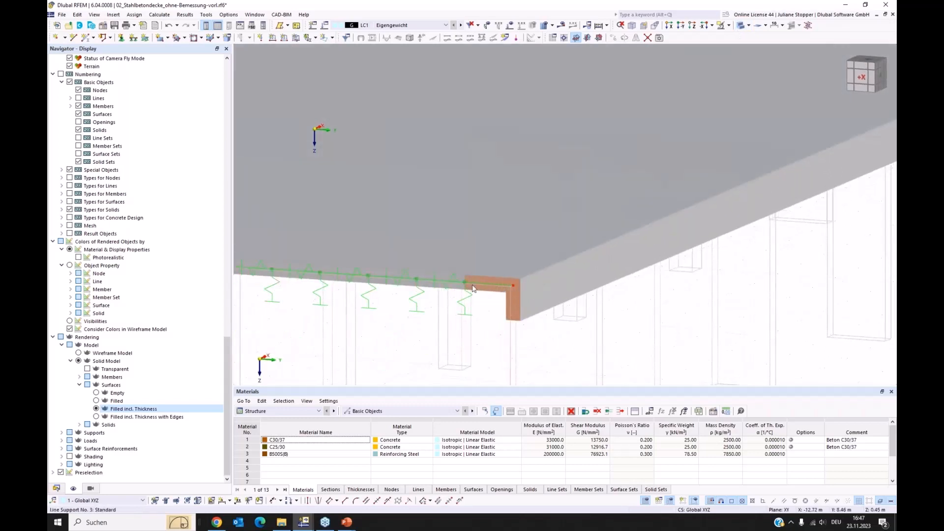
pyautogui.click(741, 25)
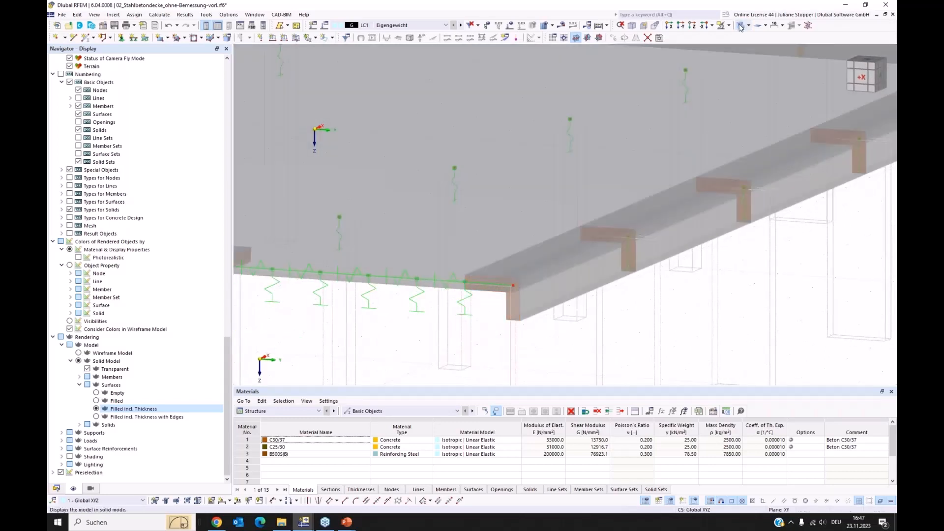
pyautogui.click(742, 25)
pyautogui.click(741, 26)
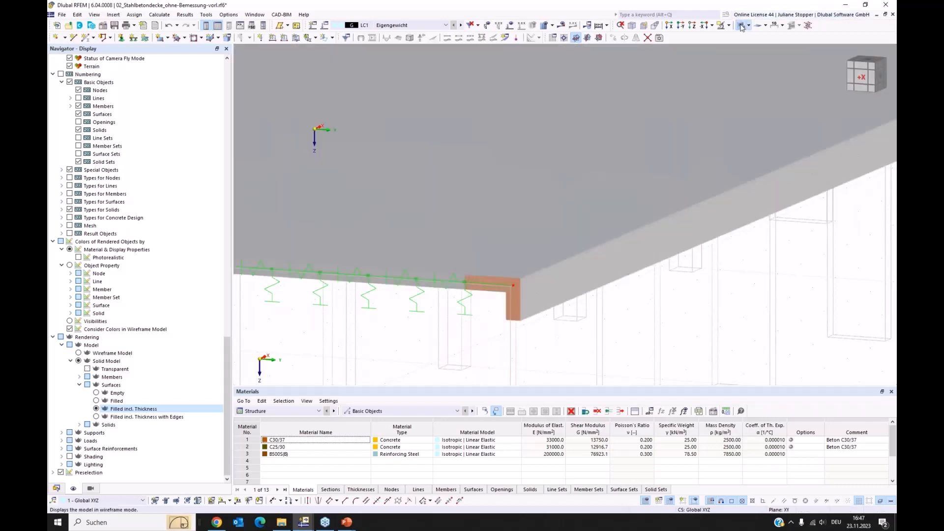
pyautogui.click(741, 25)
pyautogui.scroll(-8, 577, 190)
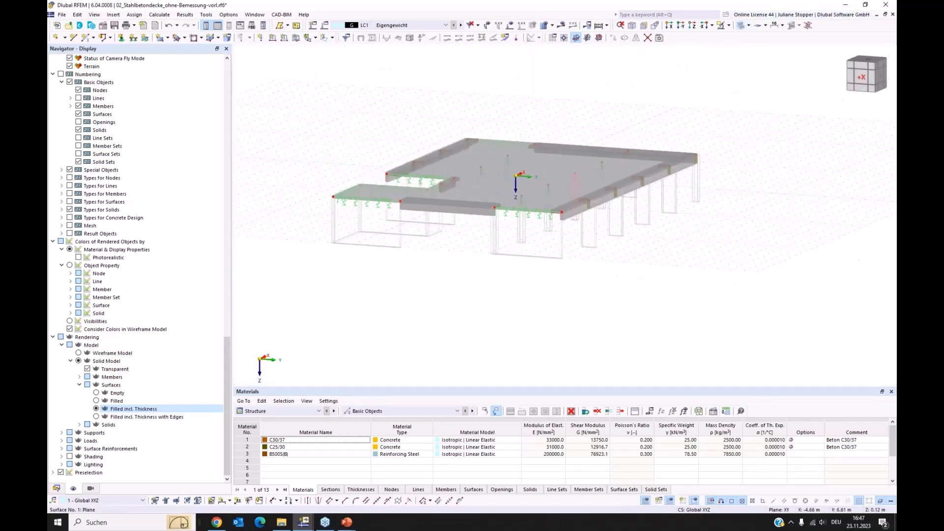
pyautogui.keyDown('ctrl'); pyautogui.moveTo(610, 222); pyautogui.dragTo(585, 250, button='middle'); pyautogui.keyUp('ctrl')
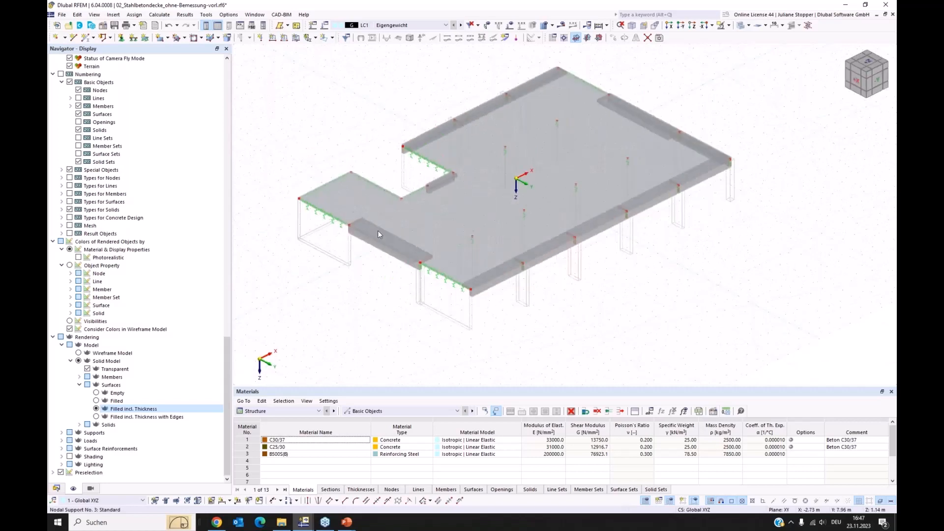
# Step: Set the action category of load case LC2 Nutzlast to Imposed loads - category B: office areas
pyautogui.click(57, 489)
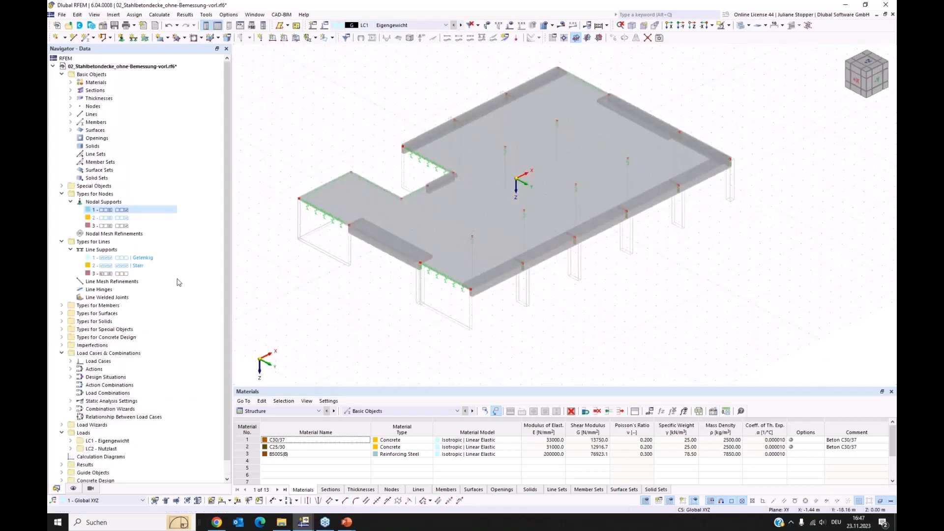
pyautogui.click(71, 361)
pyautogui.click(129, 377)
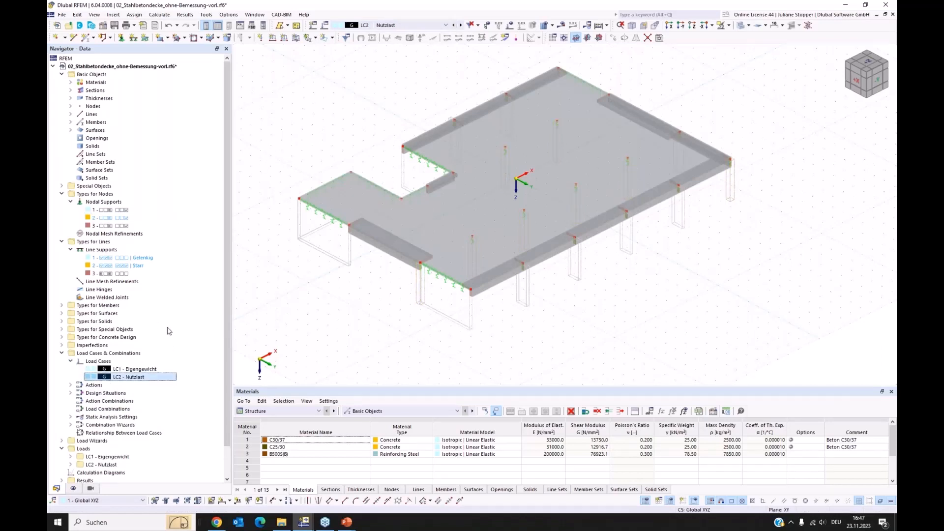
pyautogui.doubleClick(103, 377)
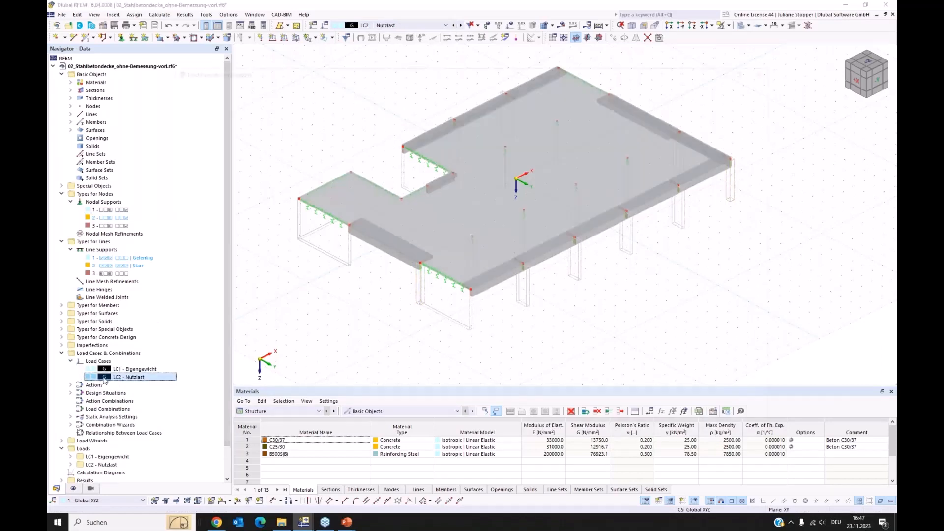
pyautogui.click(352, 232)
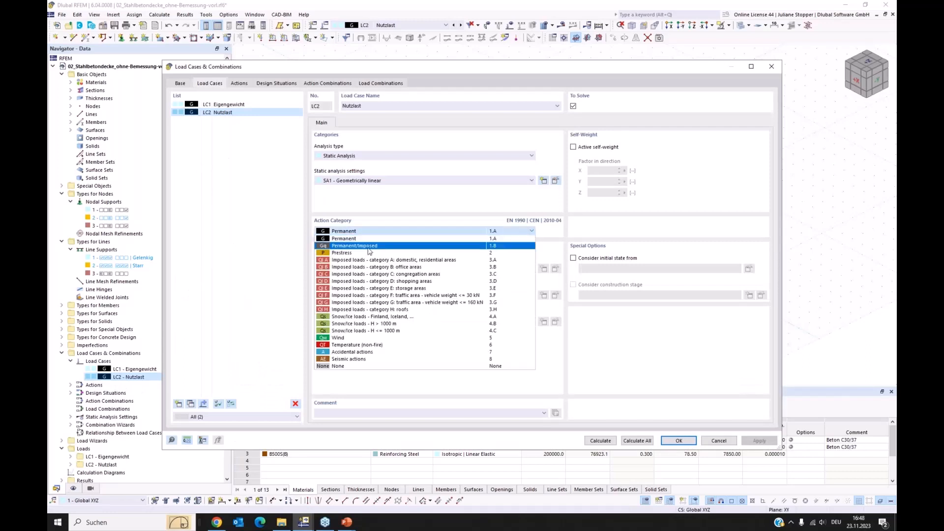
pyautogui.click(371, 268)
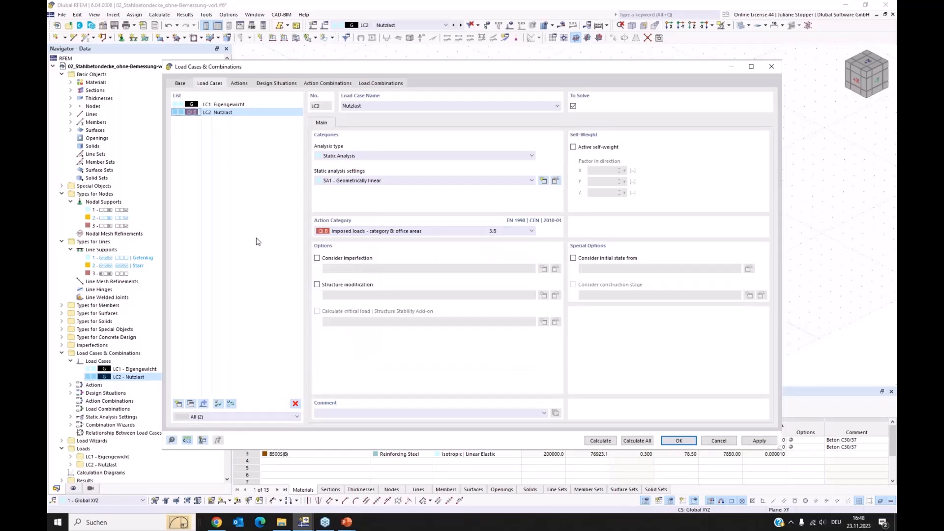
pyautogui.click(672, 444)
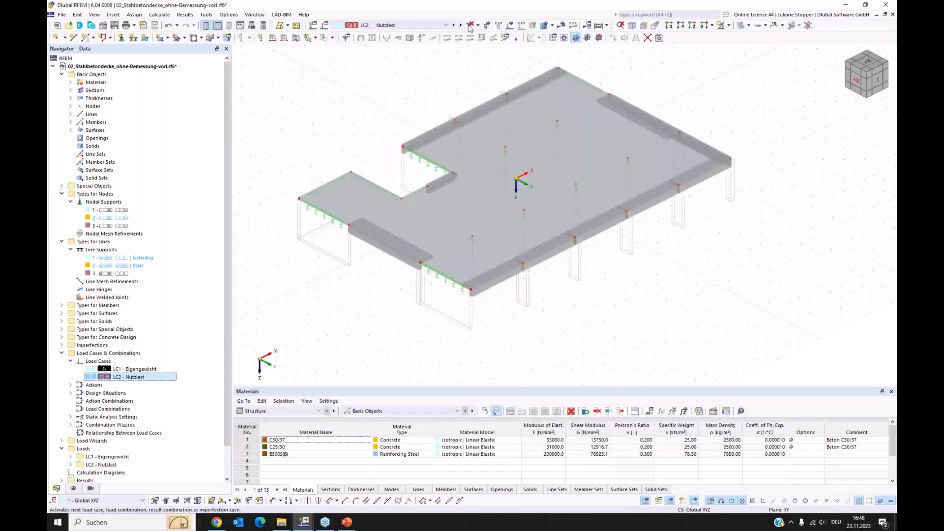
# Step: Show the loads of LC2 Nutzlast and LC1 Eigengewicht on the slab, and hide the load display again
pyautogui.click(511, 27)
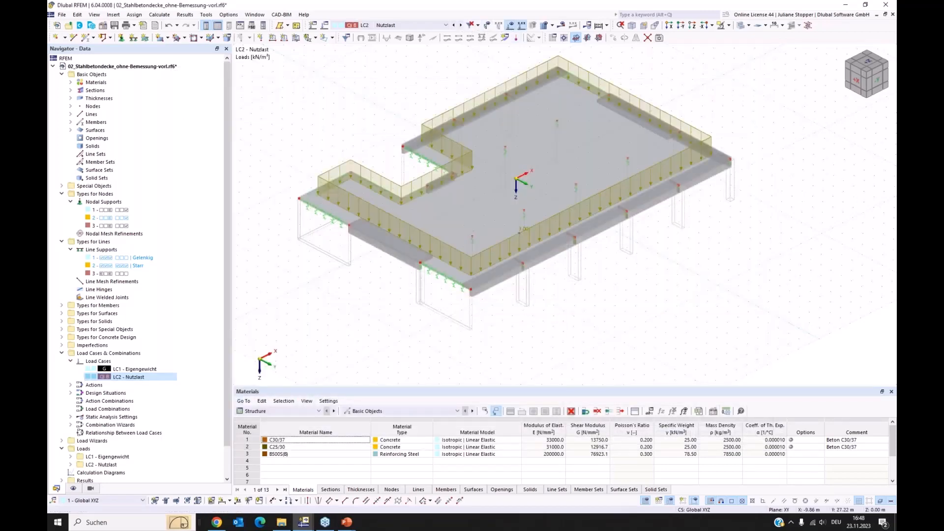
pyautogui.keyDown('ctrl'); pyautogui.moveTo(695, 373); pyautogui.dragTo(668, 359, button='middle'); pyautogui.keyUp('ctrl')
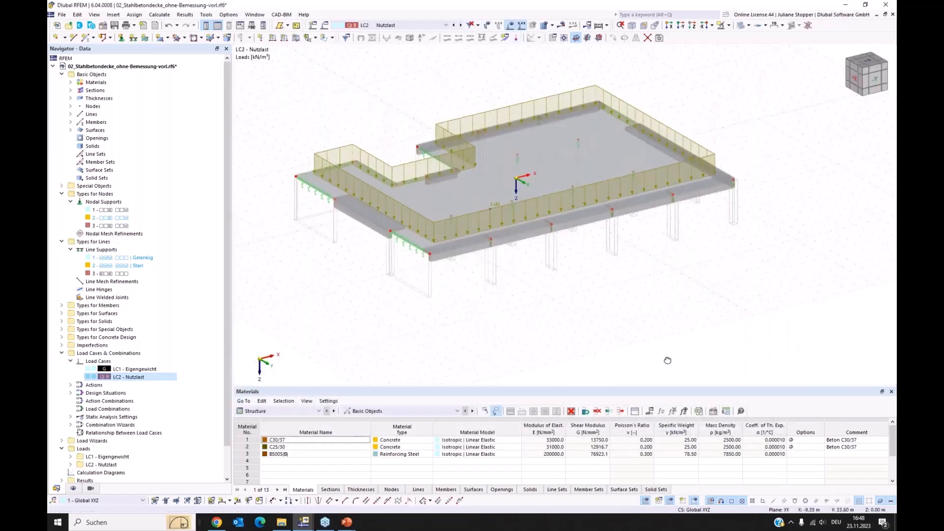
pyautogui.click(455, 25)
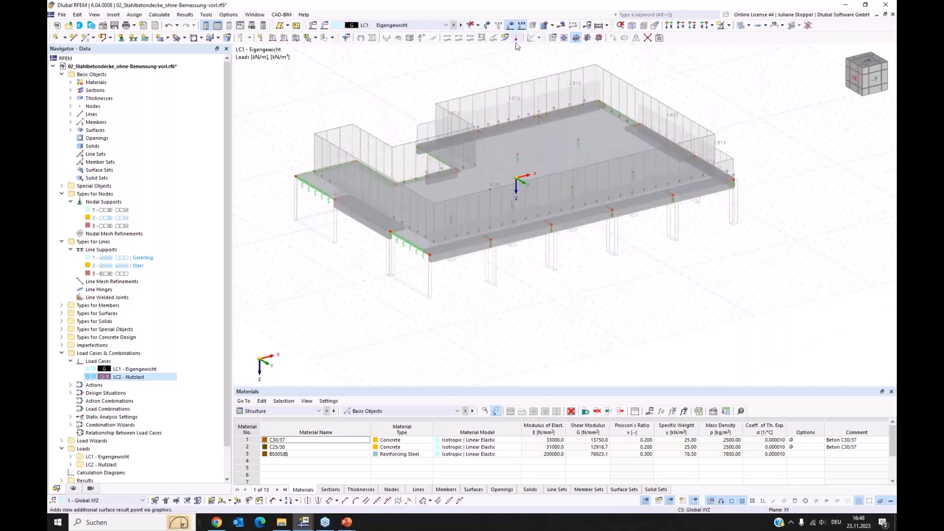
pyautogui.click(510, 27)
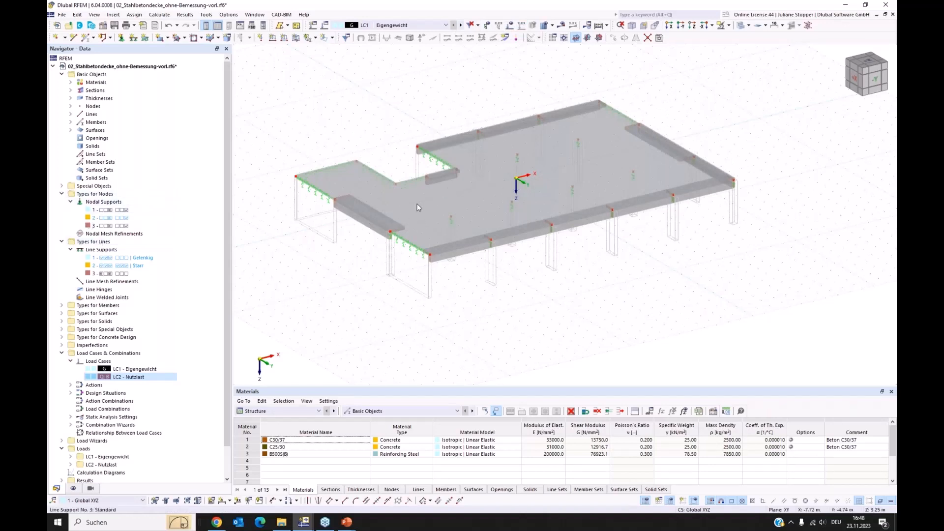
# Step: Open slab surface 1 for editing and review its concrete cover, durability settings and reinforcement directions
pyautogui.doubleClick(433, 237)
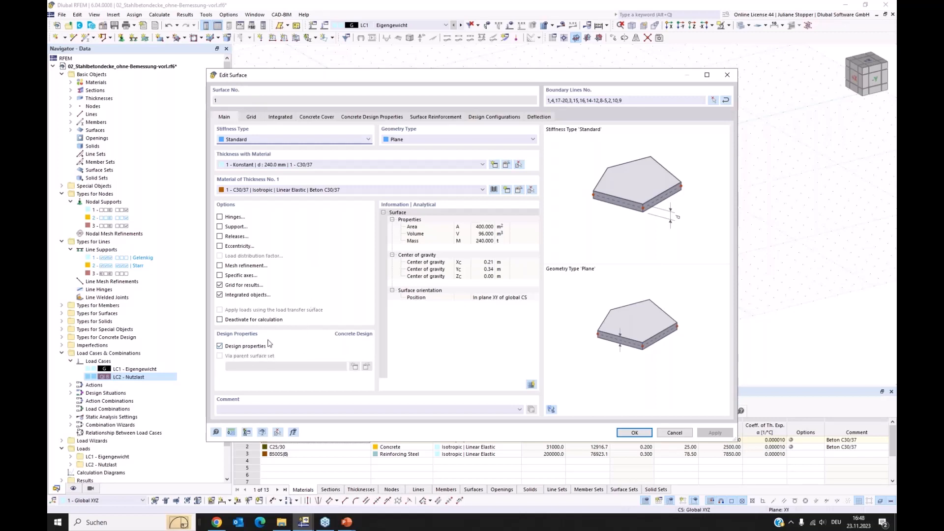
pyautogui.click(313, 118)
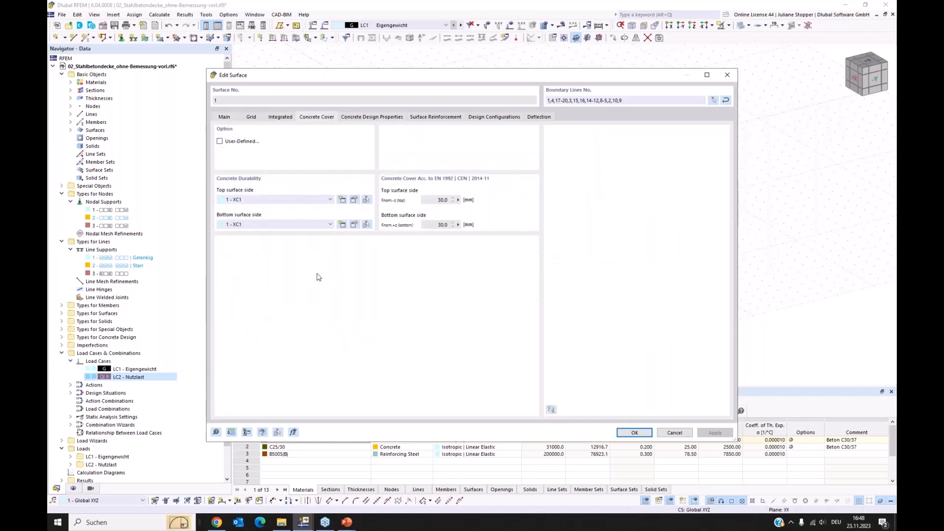
pyautogui.click(254, 204)
pyautogui.click(254, 203)
pyautogui.click(357, 118)
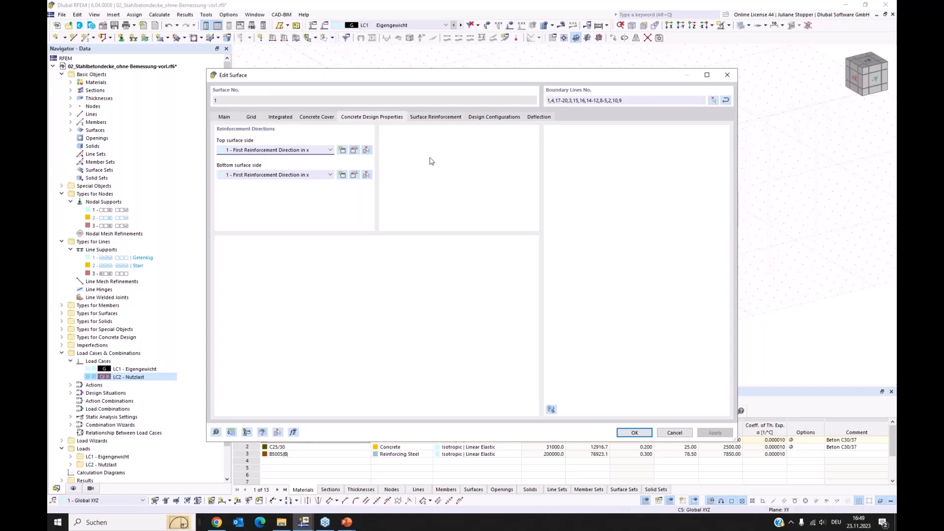
# Step: Create a rebar surface reinforcement on surface 1 with additional transverse reinforcement, both 8 mm in diameter, assigned to the top side only
pyautogui.click(435, 118)
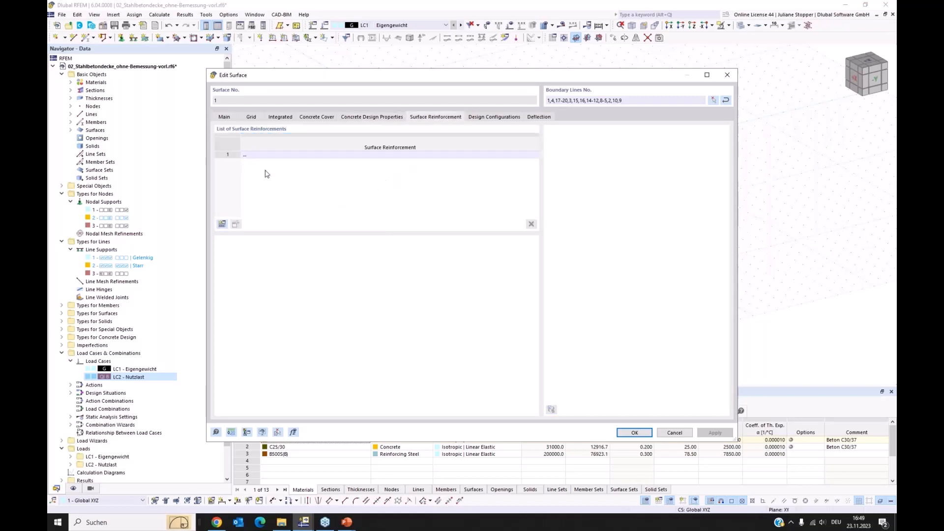
pyautogui.click(223, 225)
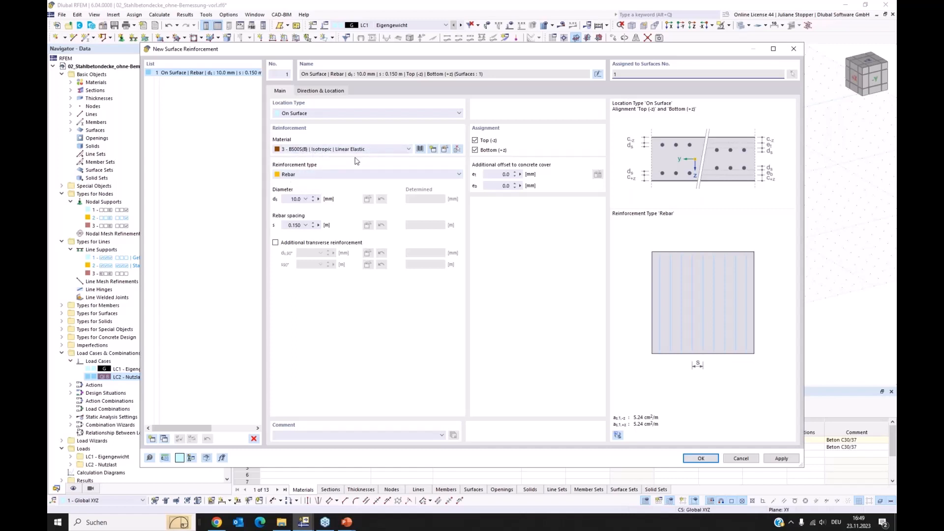
pyautogui.click(275, 243)
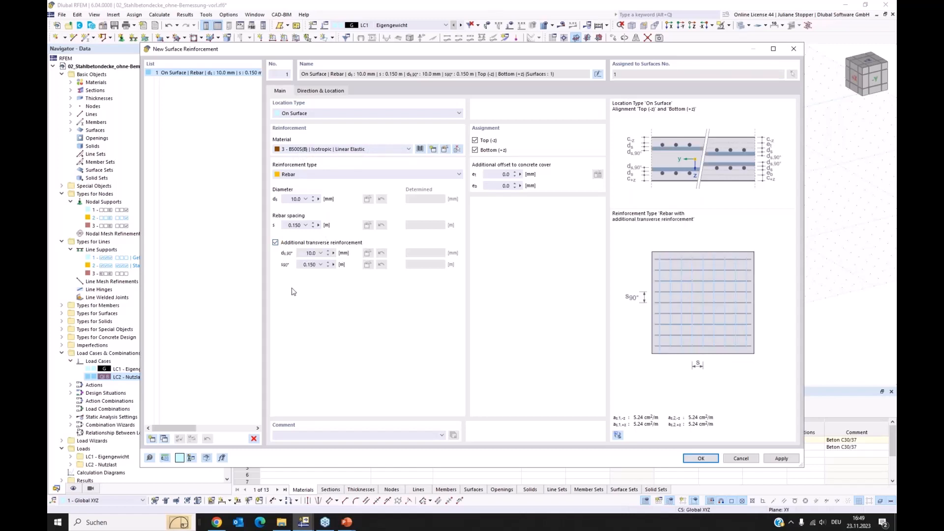
pyautogui.doubleClick(294, 199)
pyautogui.write('8')
pyautogui.doubleClick(310, 253)
pyautogui.write('8')
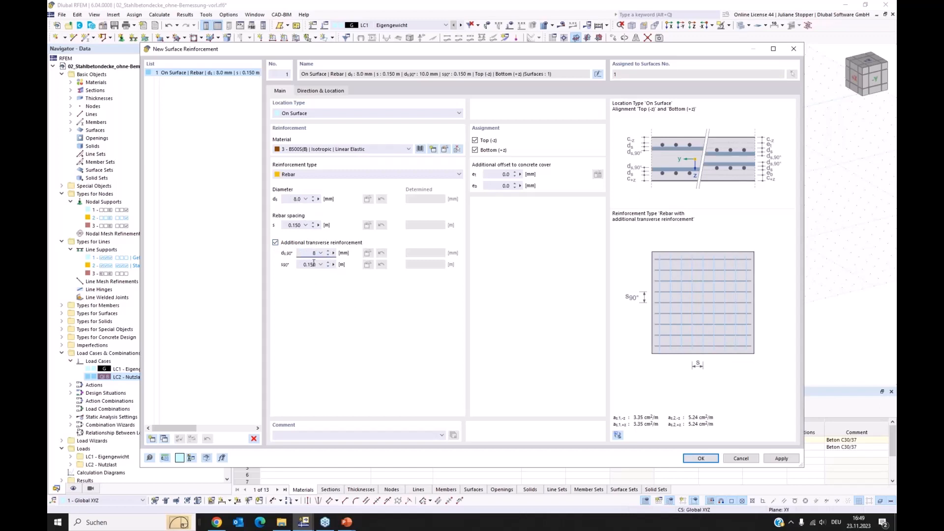
pyautogui.press('Tab')
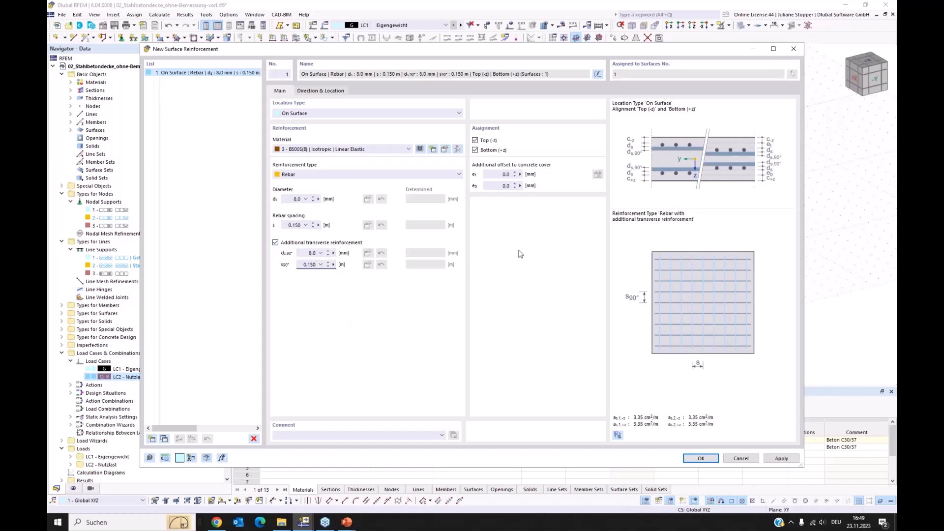
pyautogui.click(475, 150)
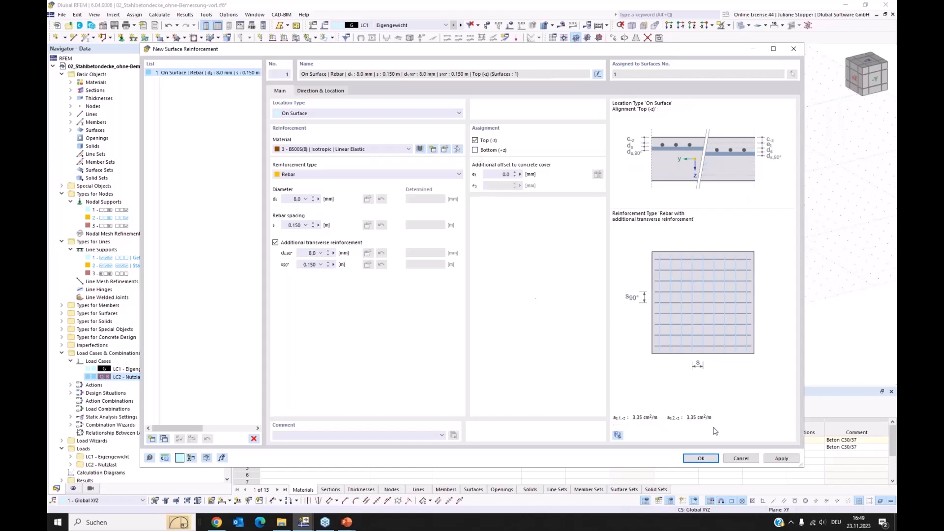
pyautogui.click(782, 460)
# Step: Copy the top surface reinforcement, assign the copy to the bottom side only, and set both bar diameters to 10 mm
pyautogui.click(165, 439)
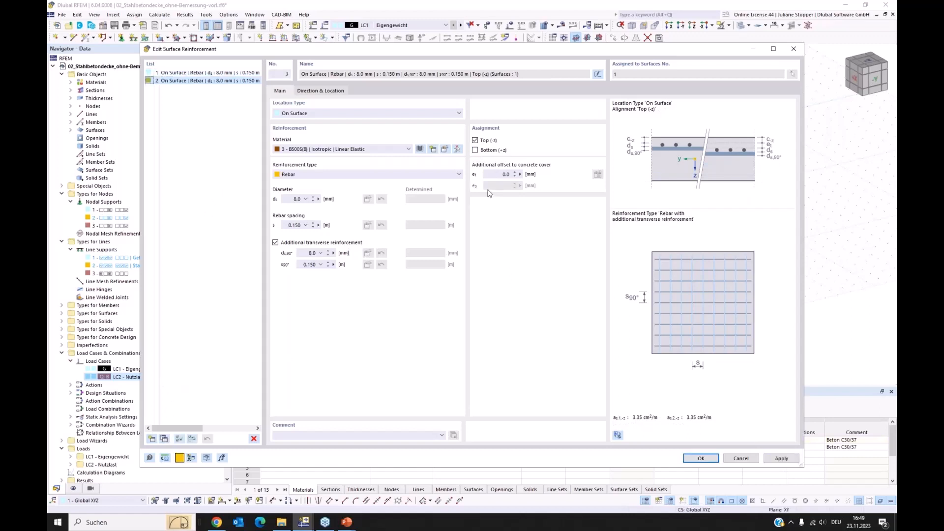
pyautogui.click(475, 142)
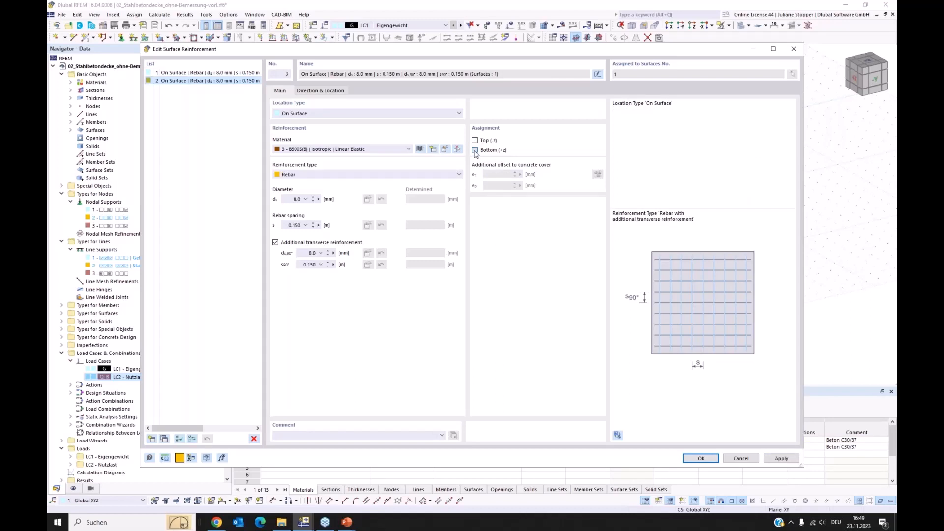
pyautogui.click(475, 151)
pyautogui.moveTo(291, 197); pyautogui.dragTo(321, 204)
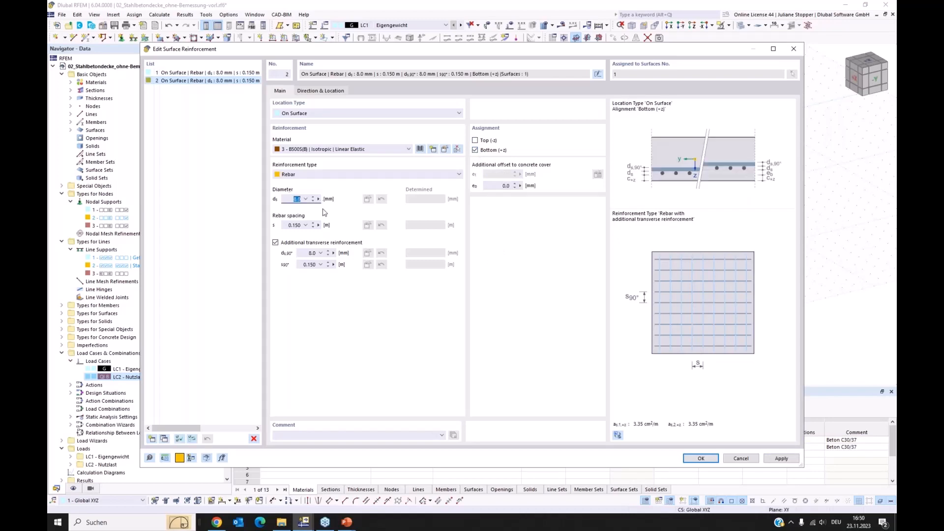
pyautogui.write('10')
pyautogui.click(305, 253)
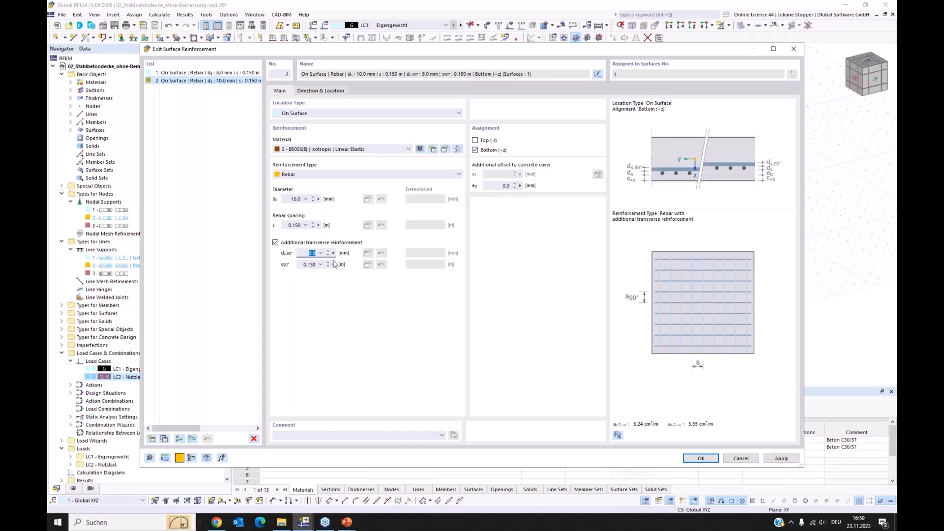
pyautogui.write('10')
pyautogui.click(311, 267)
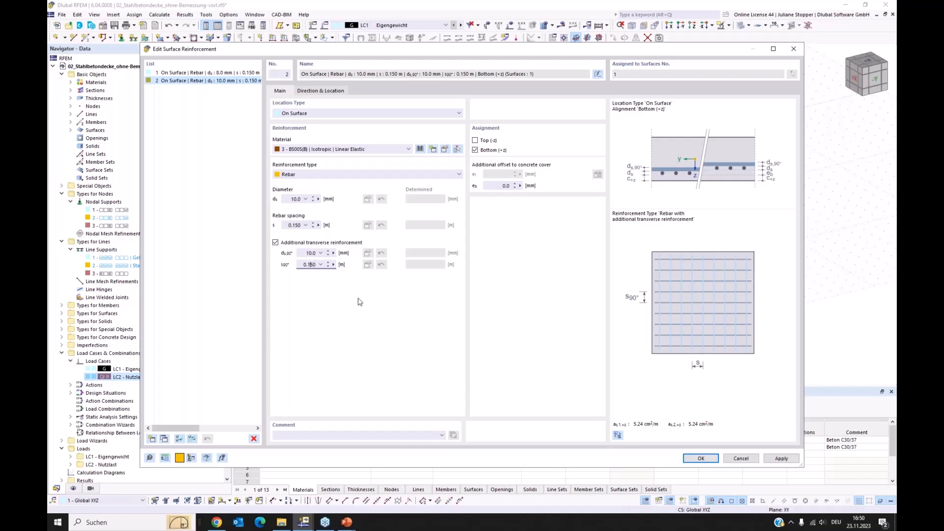
pyautogui.click(701, 459)
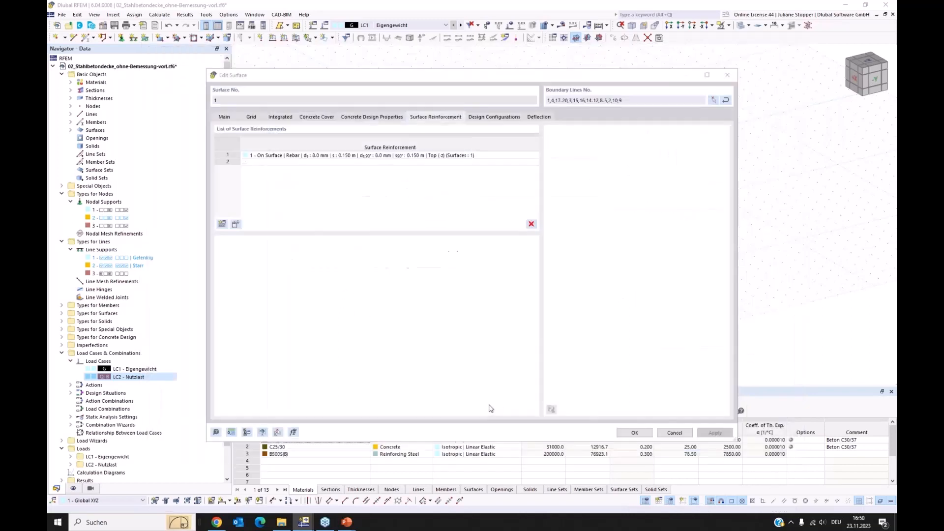
# Step: Review the design configurations and deflection settings of surface 1, and accept the surface edits
pyautogui.click(504, 118)
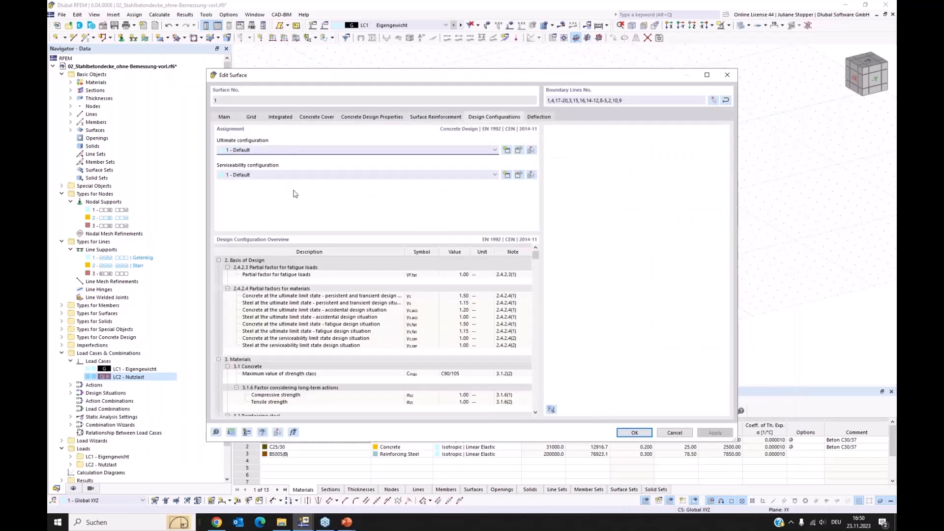
pyautogui.click(538, 119)
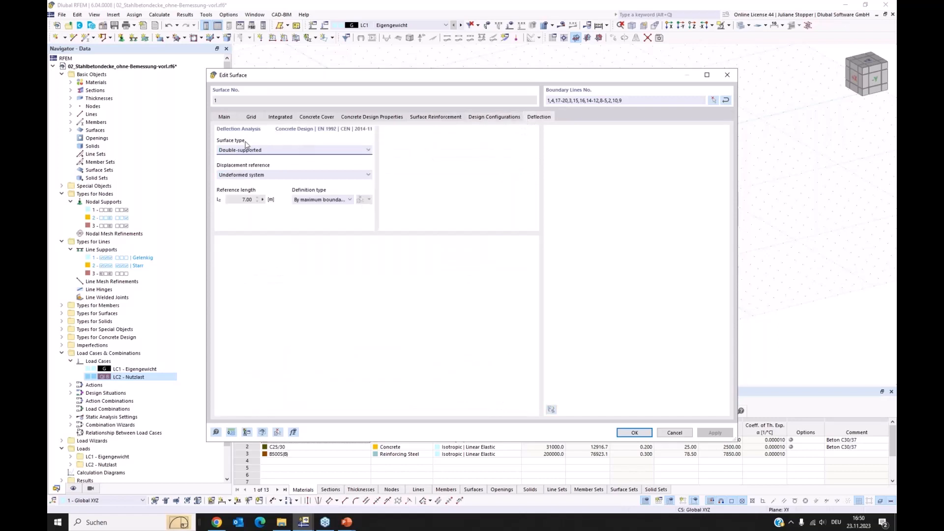
pyautogui.click(634, 433)
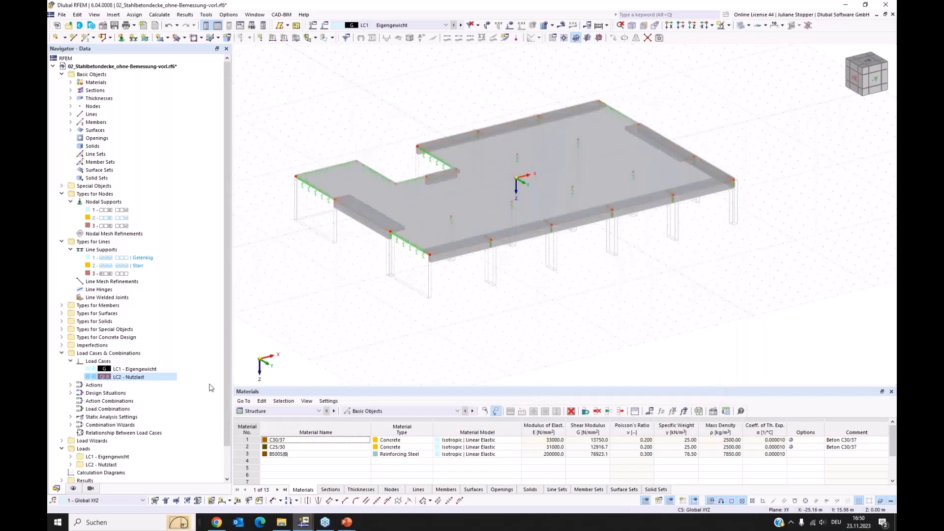
# Step: Turn on the display of the types for concrete design and inspect the surface reinforcement on the slab
pyautogui.click(74, 489)
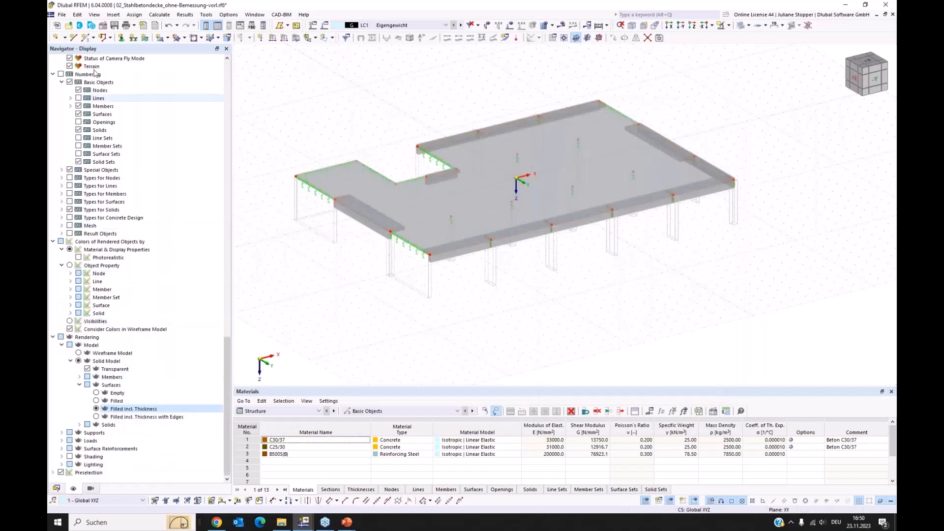
pyautogui.scroll(20, 116, 122)
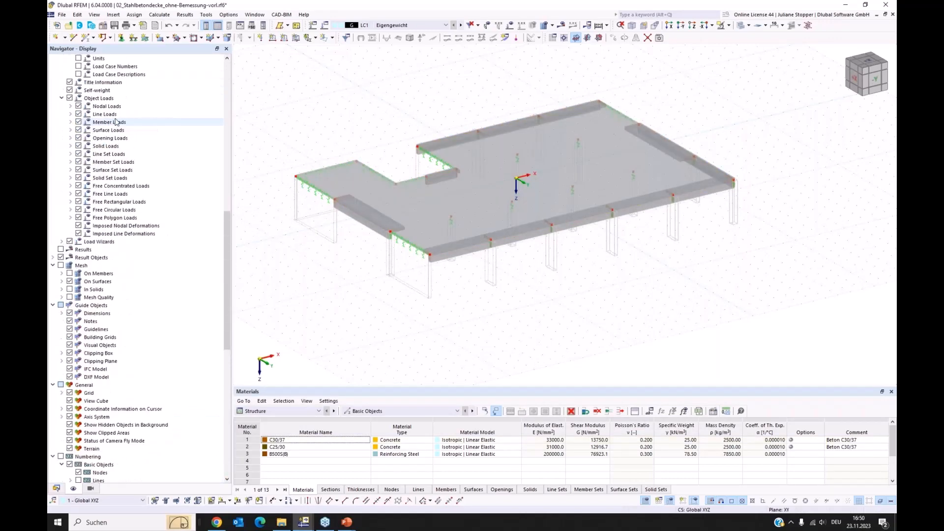
pyautogui.scroll(5, 117, 123)
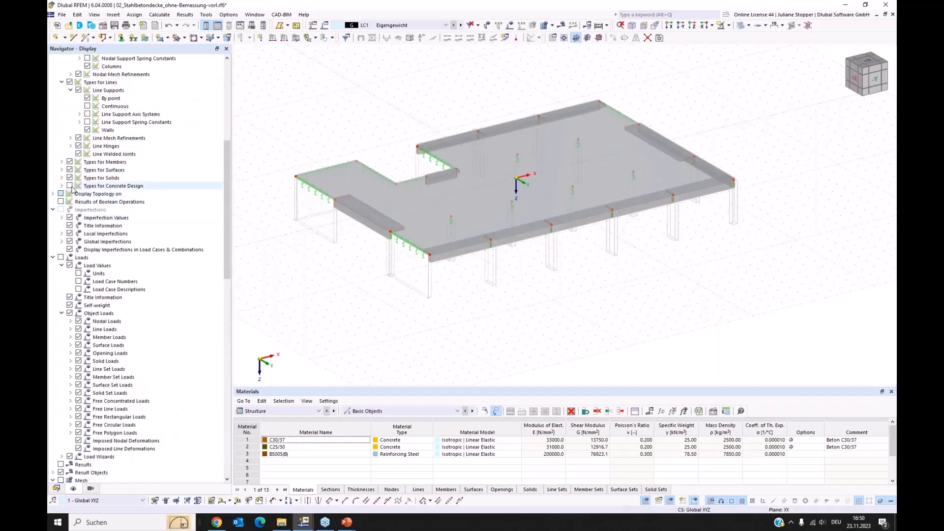
pyautogui.click(70, 186)
pyautogui.keyDown('ctrl'); pyautogui.moveTo(601, 312); pyautogui.dragTo(588, 313, button='middle'); pyautogui.keyUp('ctrl')
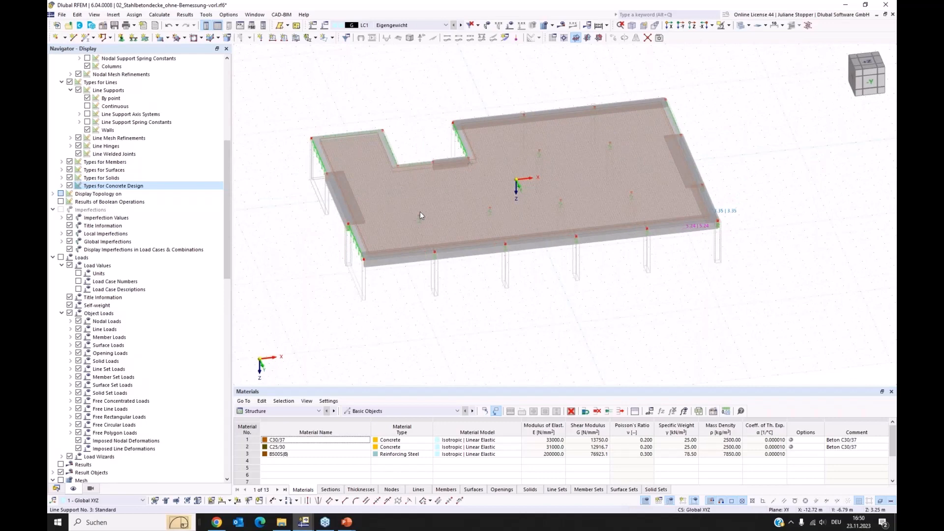
pyautogui.scroll(5, 420, 212)
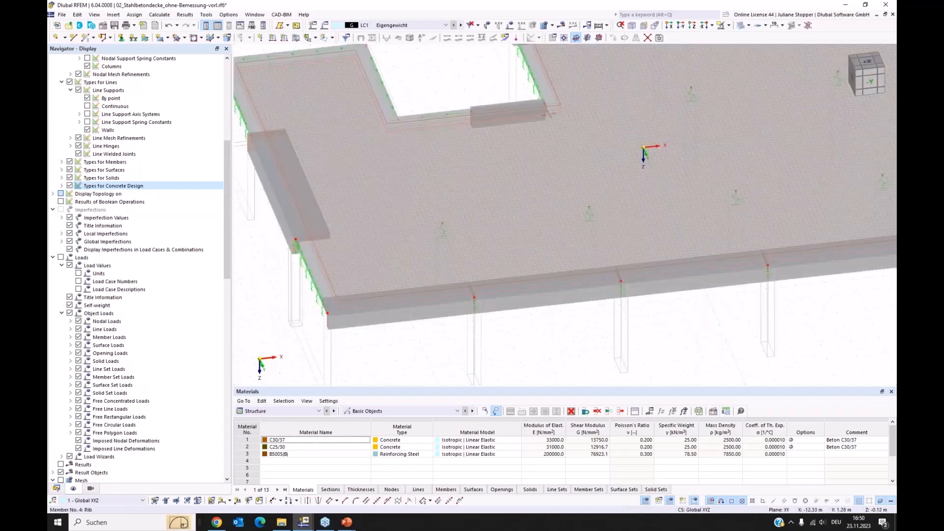
pyautogui.moveTo(274, 193); pyautogui.dragTo(365, 231, button='middle')
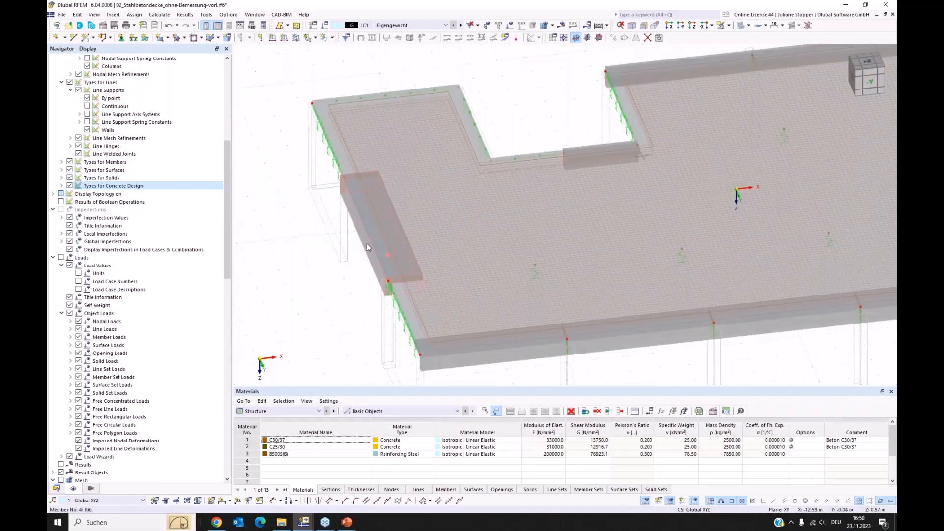
pyautogui.scroll(-1, 303, 229)
pyautogui.scroll(-3, 427, 240)
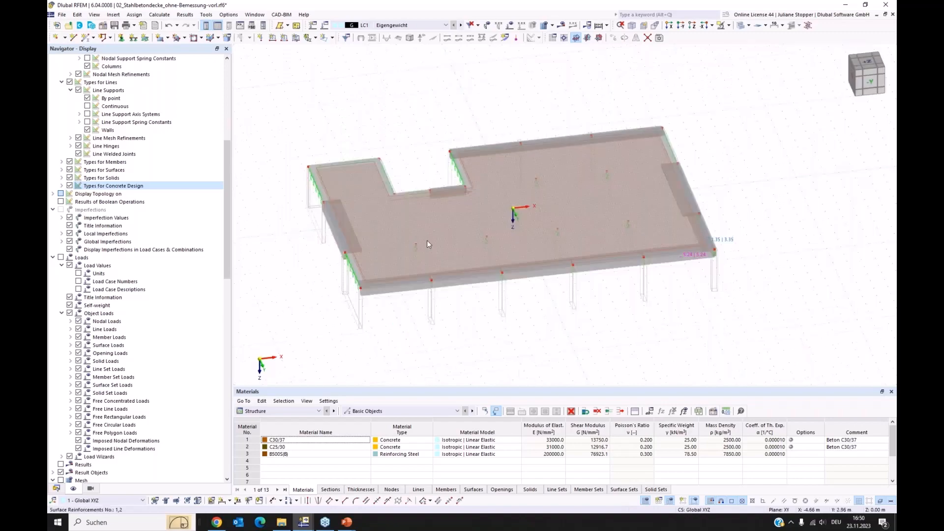
pyautogui.scroll(-1, 588, 320)
pyautogui.keyDown('ctrl'); pyautogui.moveTo(554, 333); pyautogui.dragTo(554, 331, button='middle'); pyautogui.keyUp('ctrl')
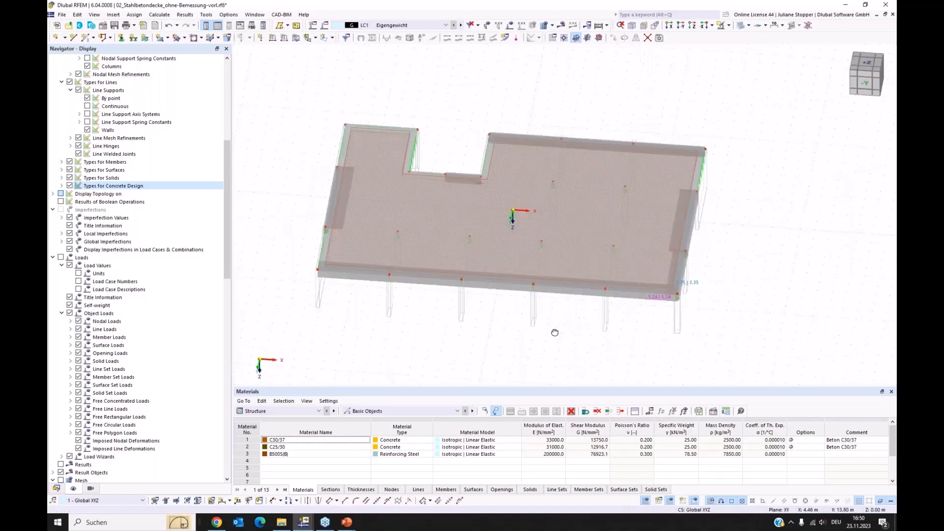
# Step: Collapse the model data tree and list the concrete durabilities, reinforcement directions and surface reinforcements defined for concrete design
pyautogui.click(57, 489)
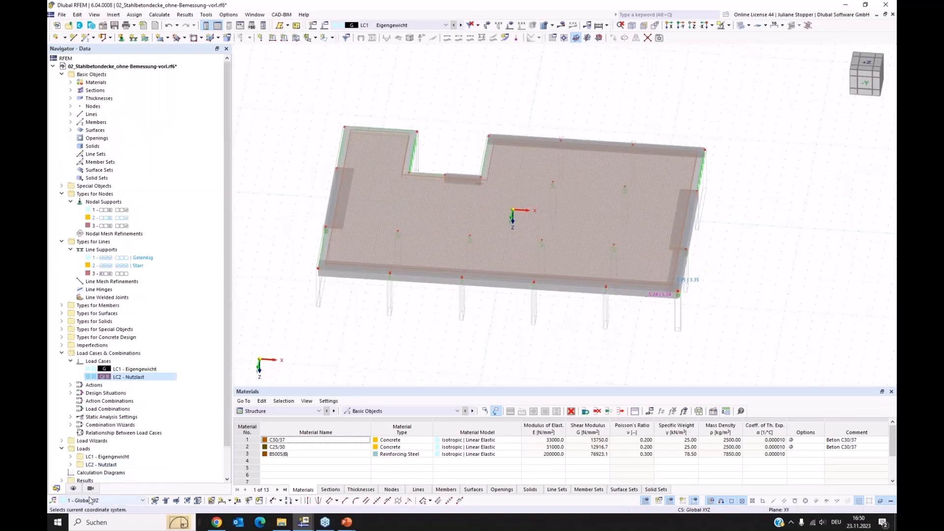
pyautogui.rightClick(78, 76)
pyautogui.click(105, 144)
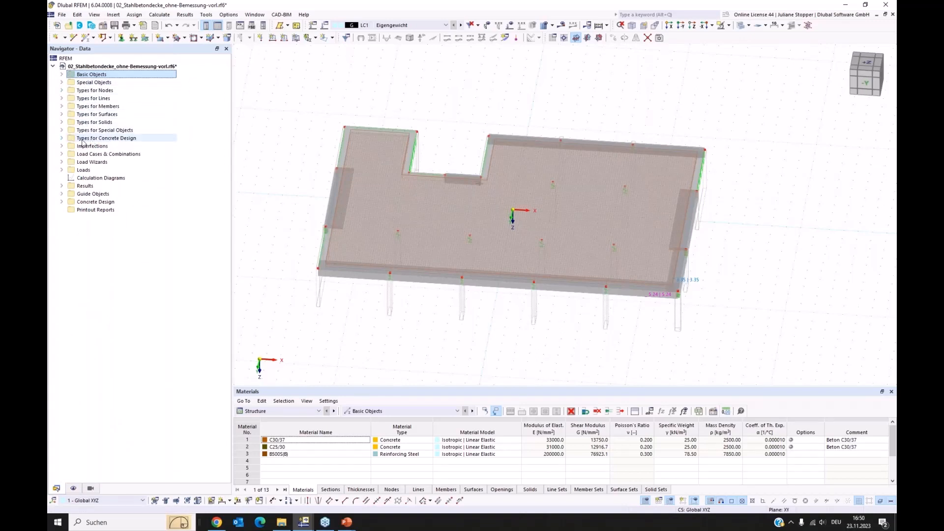
pyautogui.click(61, 139)
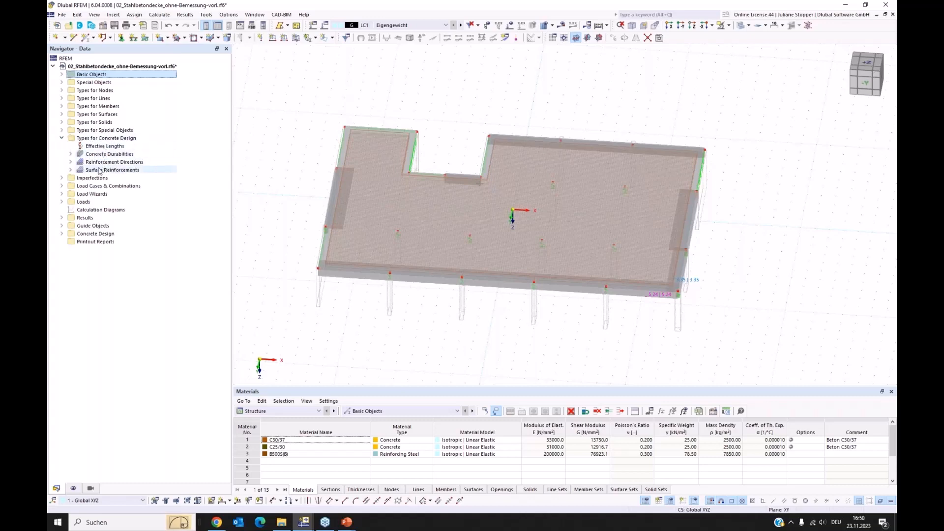
pyautogui.click(71, 155)
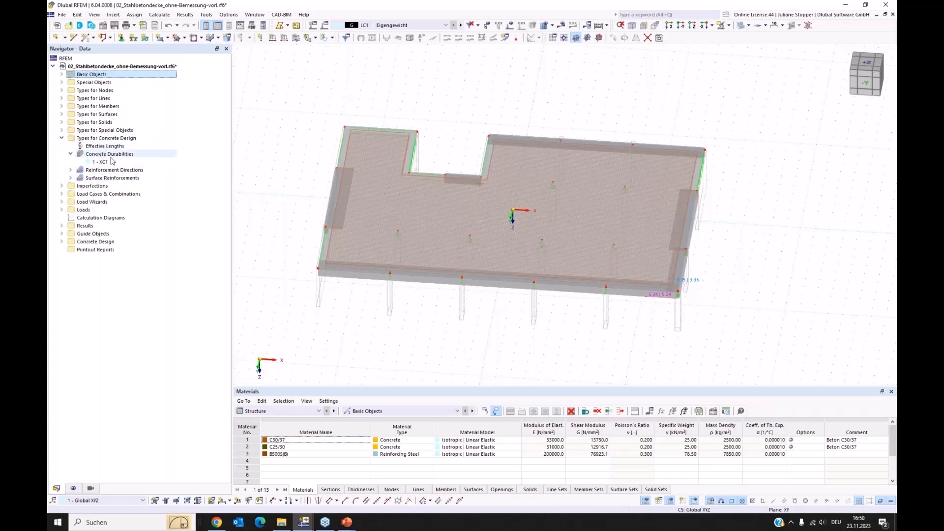
pyautogui.click(70, 170)
pyautogui.click(71, 186)
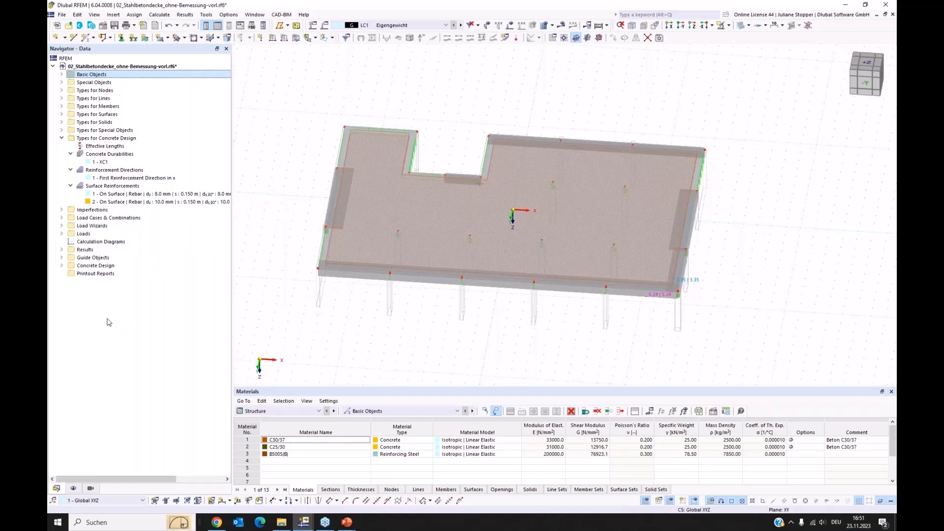
# Step: Deactivate the serviceability and fatigue configurations in the global concrete design settings, keeping only the ultimate configuration for calculation
pyautogui.click(62, 266)
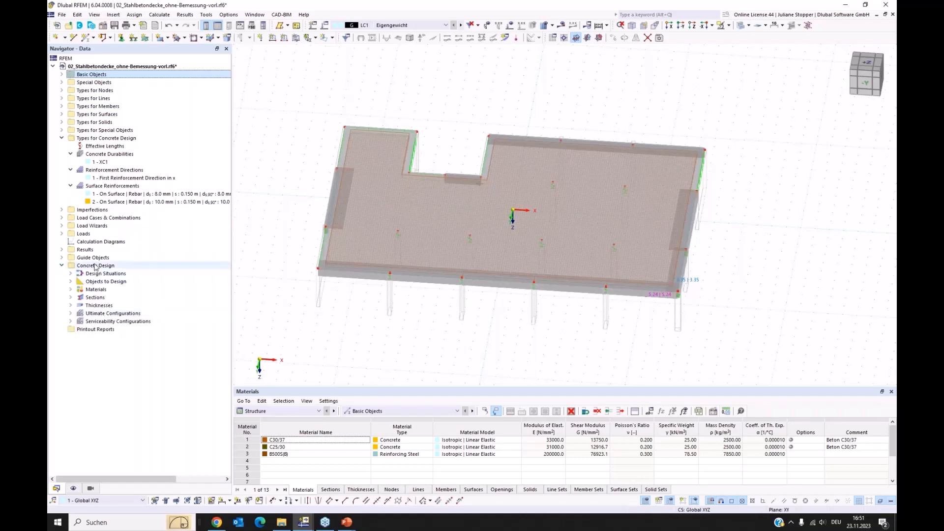
pyautogui.rightClick(95, 267)
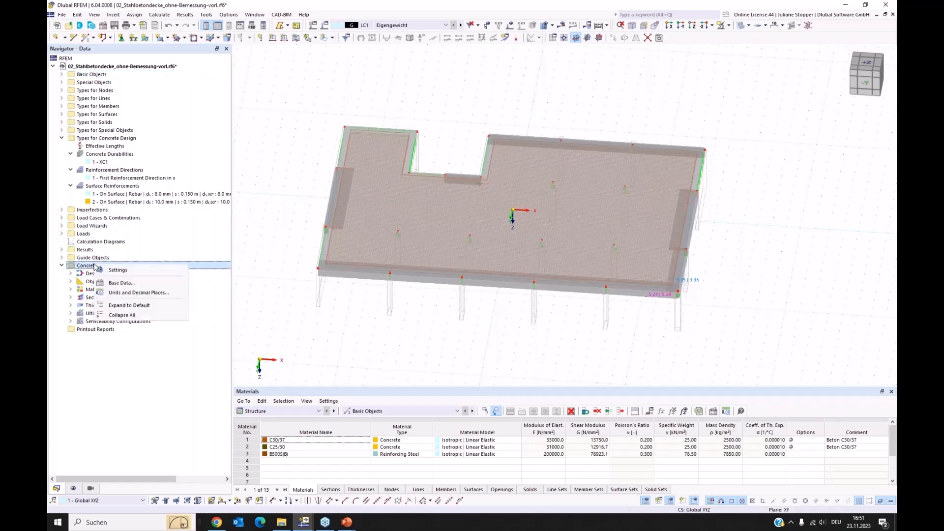
pyautogui.click(119, 271)
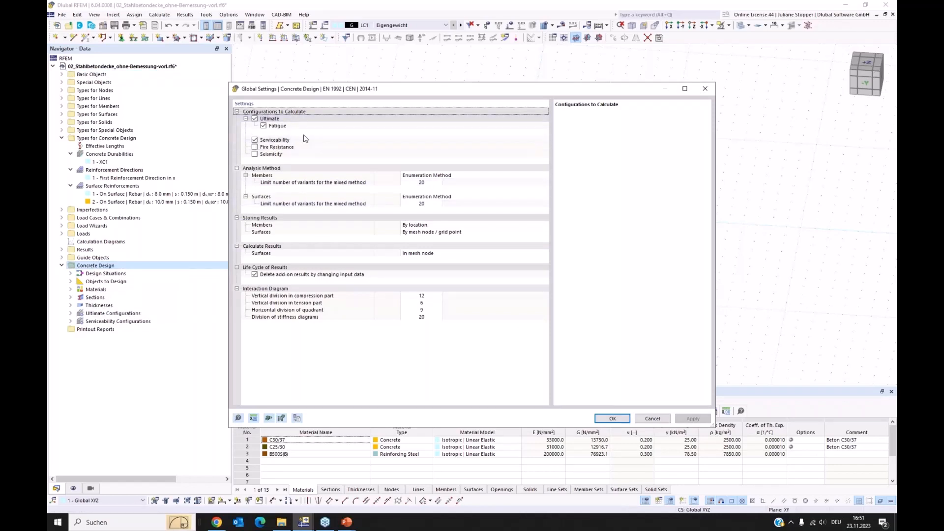
pyautogui.click(255, 141)
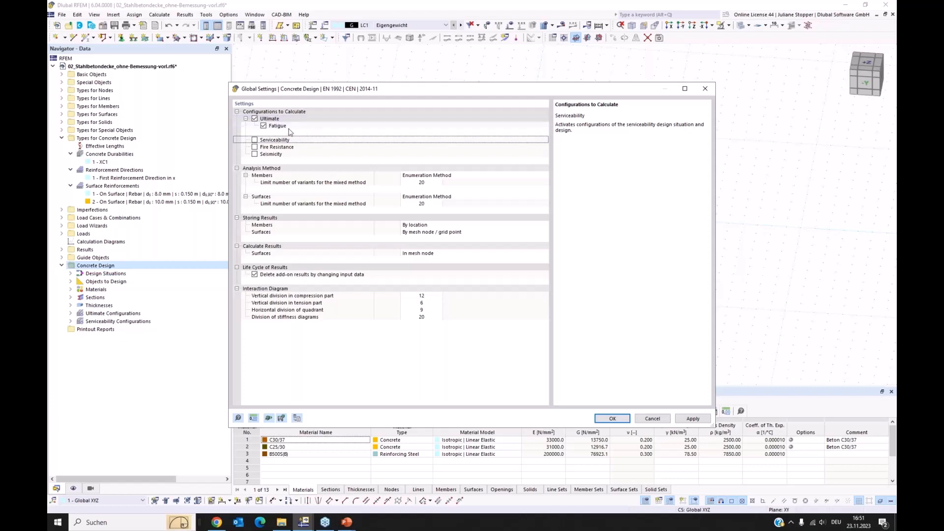
pyautogui.click(263, 126)
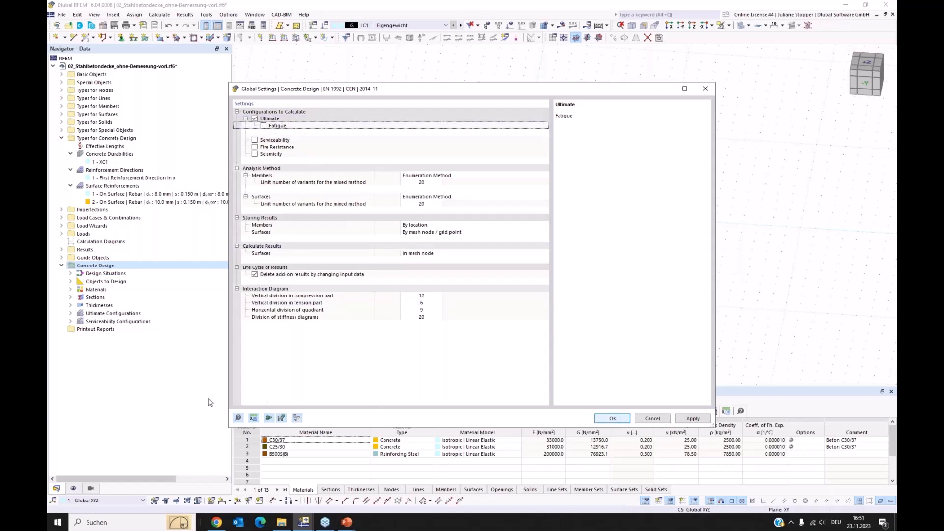
pyautogui.press('Return')
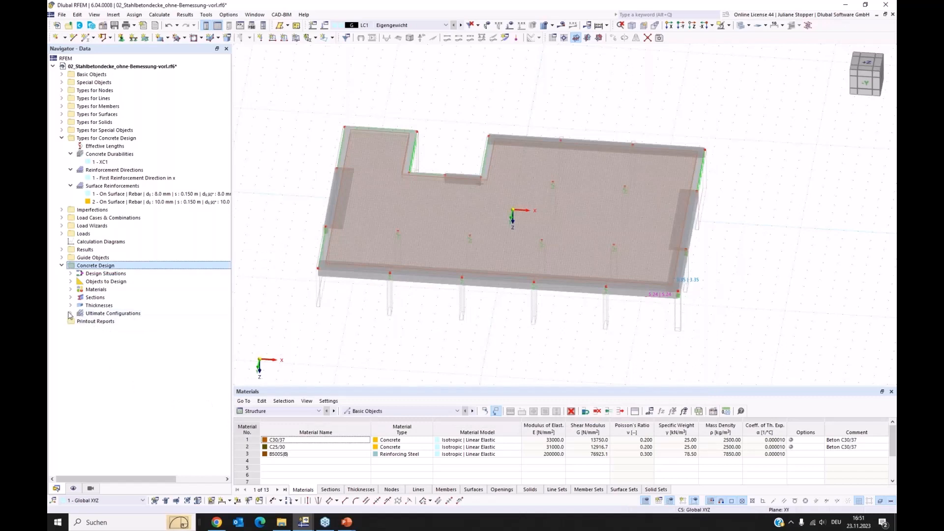
# Step: Review the member design parameters of the default ultimate configuration and close it without changes
pyautogui.click(70, 314)
pyautogui.doubleClick(91, 322)
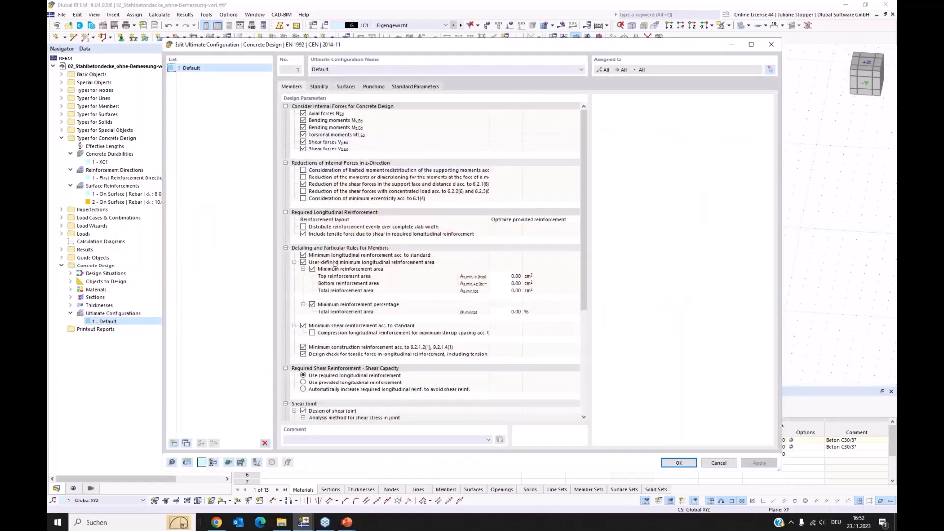
pyautogui.click(718, 463)
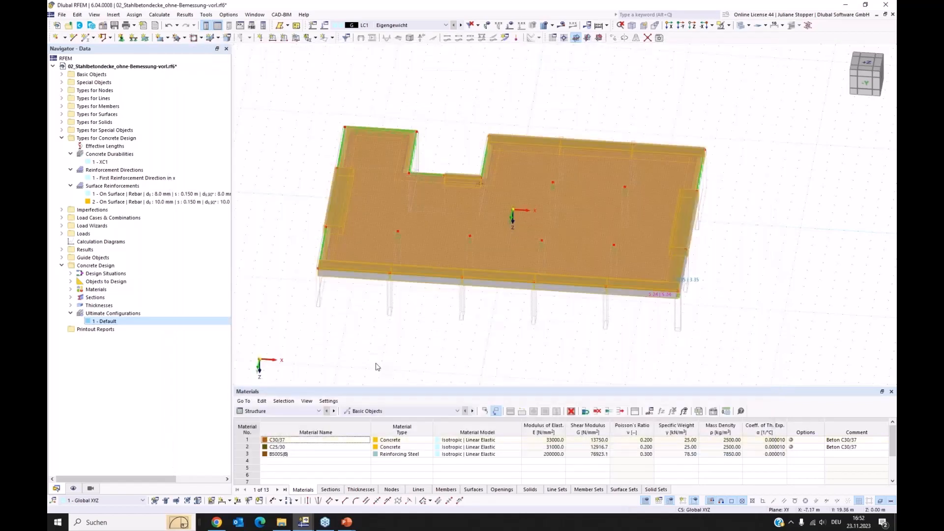
# Step: Exclude the three SLS design situations (characteristic, frequent and quasi-permanent) from the concrete design, keeping only the ULS situation DS1
pyautogui.click(275, 413)
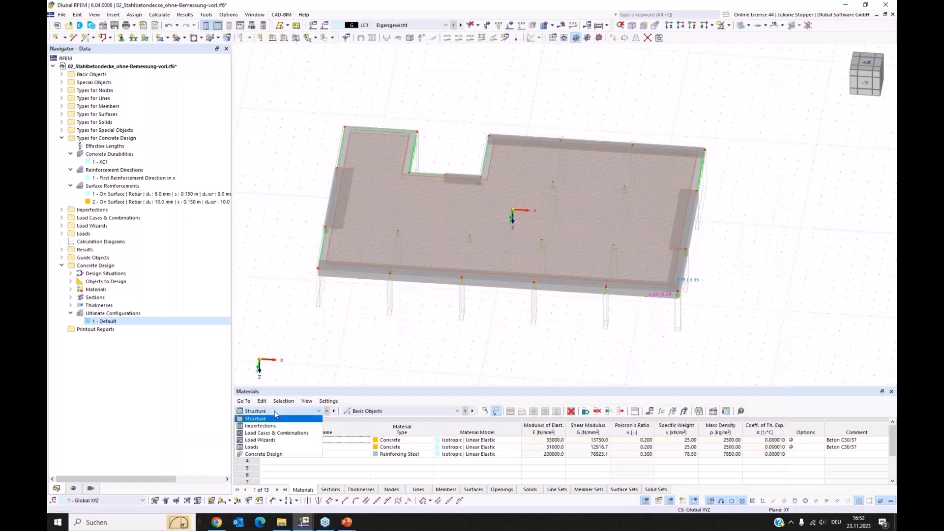
pyautogui.click(275, 456)
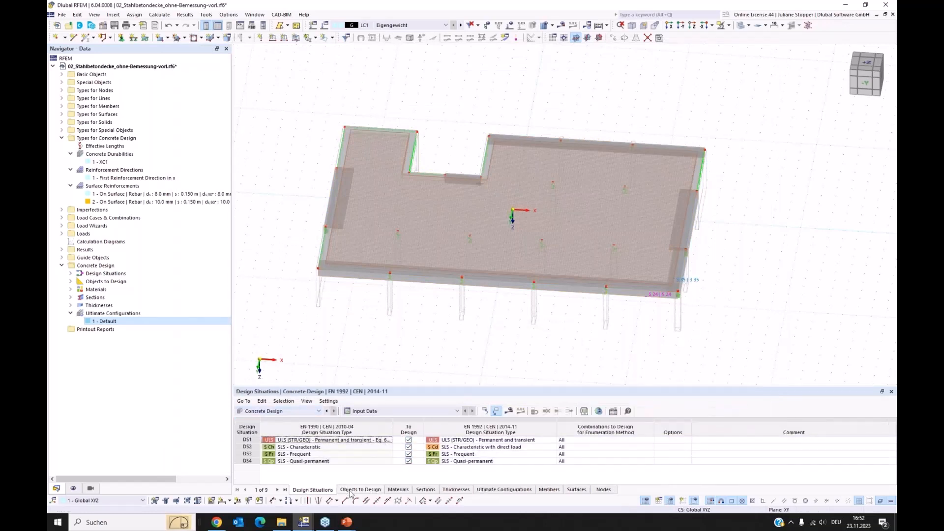
pyautogui.click(408, 448)
pyautogui.click(408, 455)
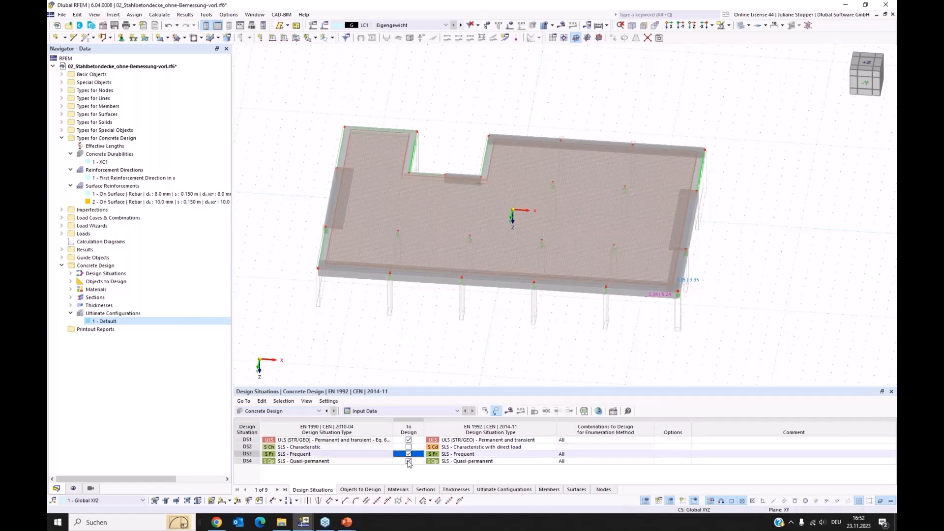
pyautogui.click(409, 461)
# Step: Remove members and nodes with punching from the objects to design, keeping only surfaces, and run the concrete design calculation
pyautogui.click(370, 489)
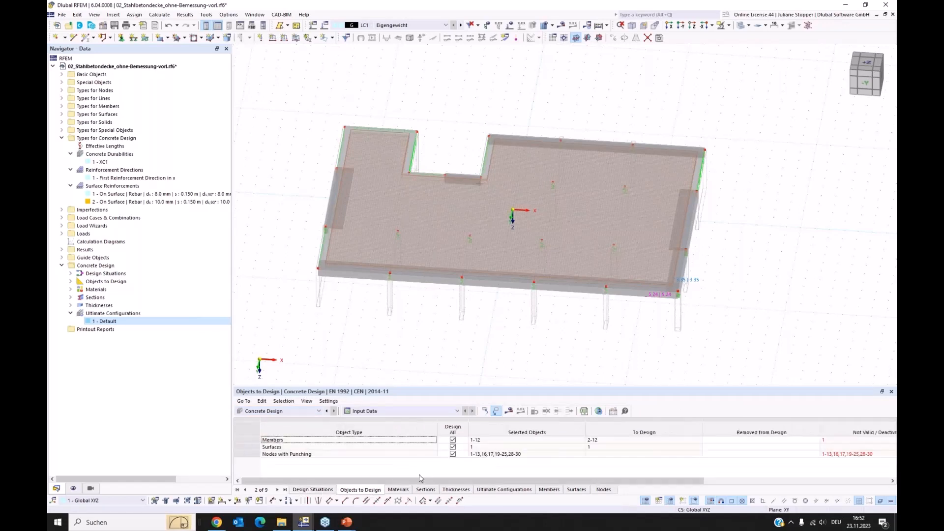
pyautogui.click(453, 454)
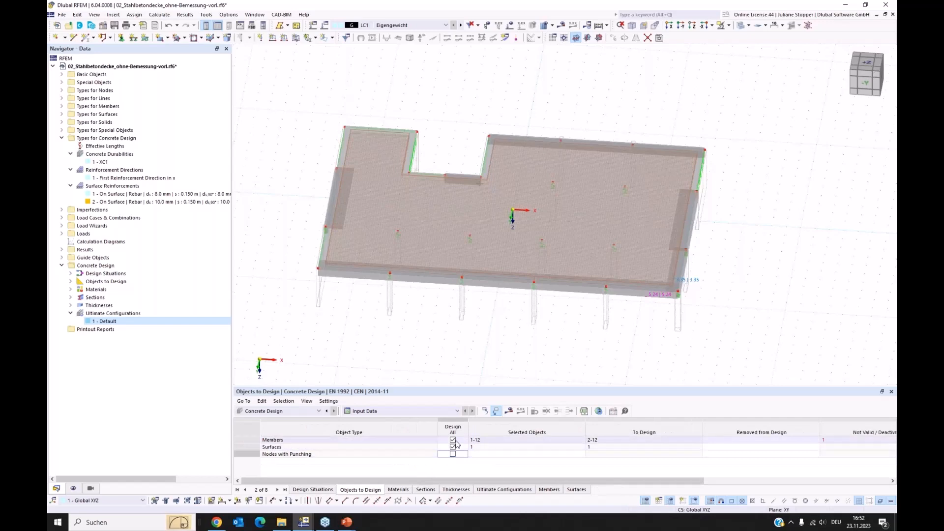
pyautogui.click(453, 440)
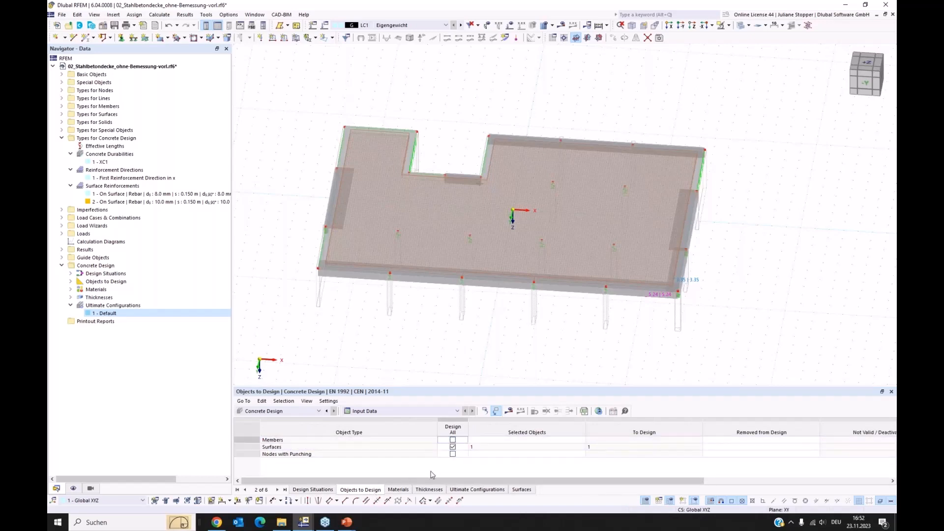
pyautogui.click(510, 412)
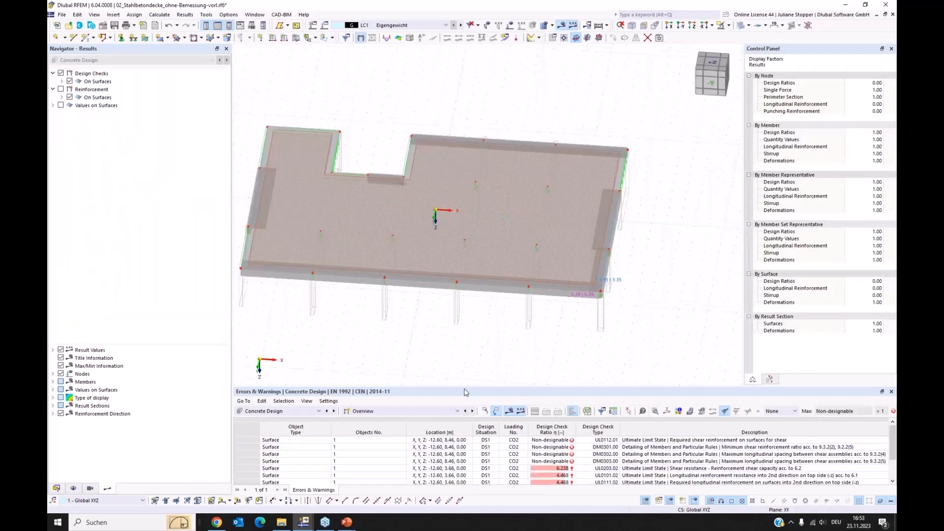
# Step: Enlarge the results table and examine the design ratios on surfaces by design situation
pyautogui.moveTo(466, 388); pyautogui.dragTo(466, 354)
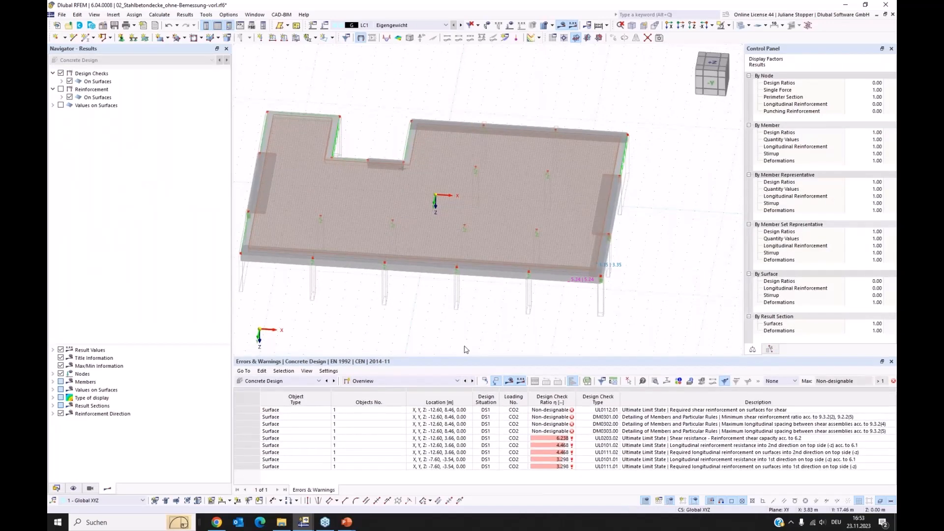
pyautogui.click(399, 382)
pyautogui.click(399, 404)
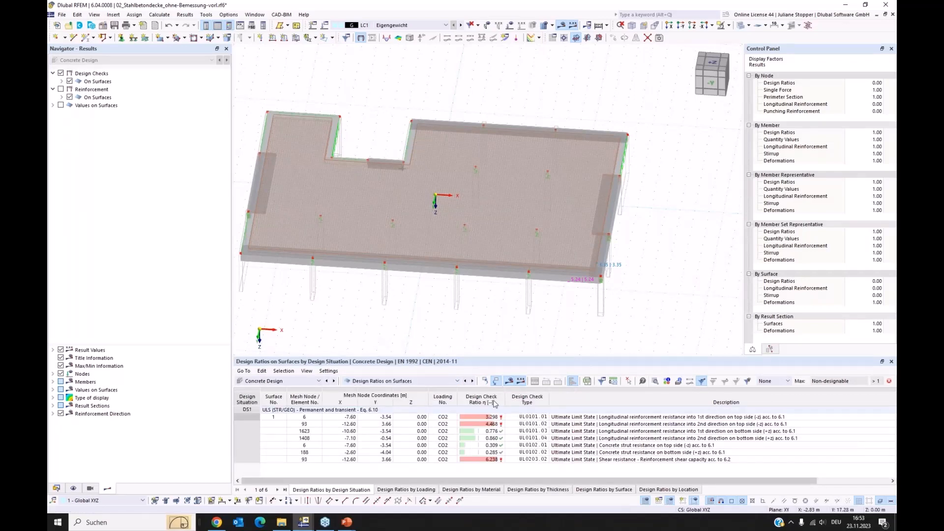
pyautogui.click(542, 418)
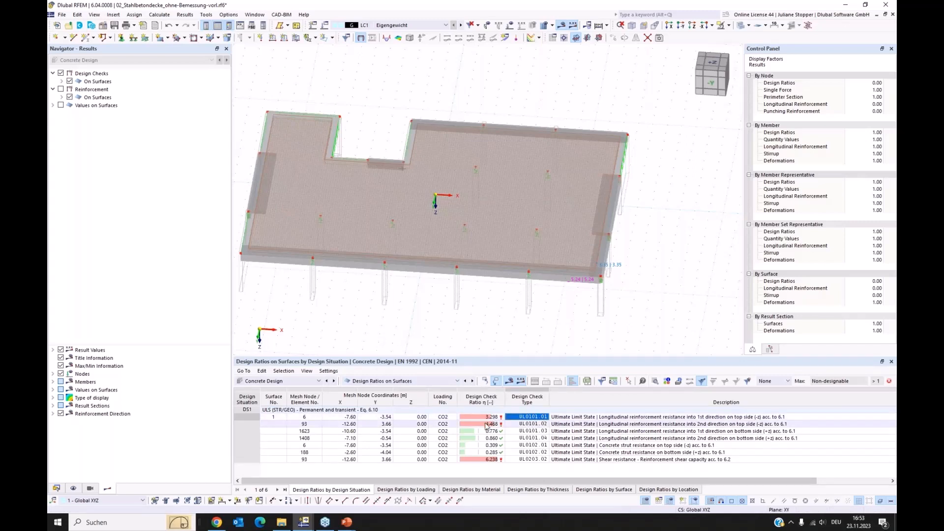
# Step: Display ultimate limit state check UL0101.01 on the slab as isobands, viewed in the Z-direction
pyautogui.click(62, 82)
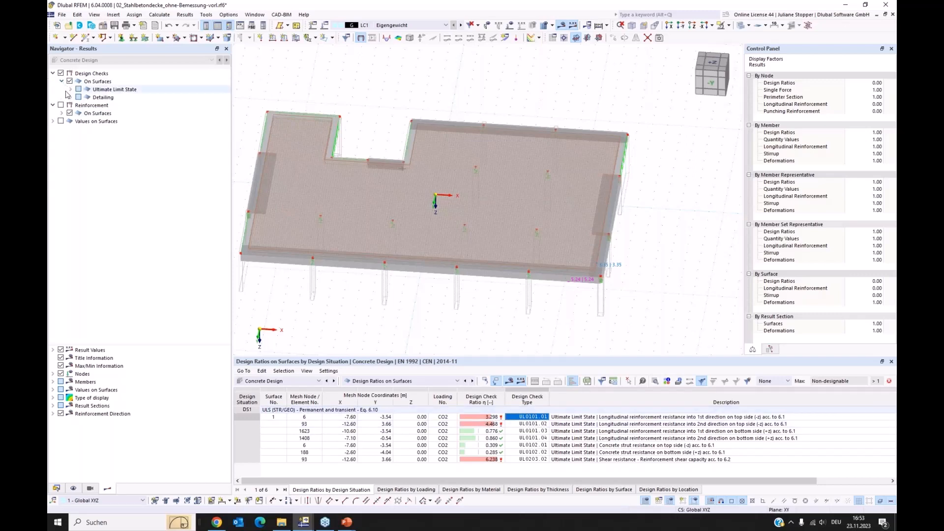
pyautogui.click(70, 90)
pyautogui.click(78, 98)
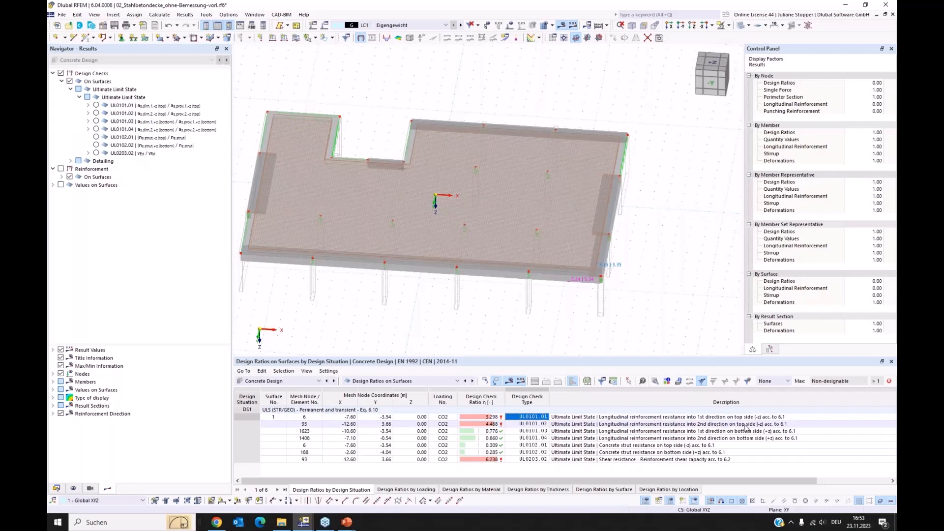
pyautogui.click(96, 105)
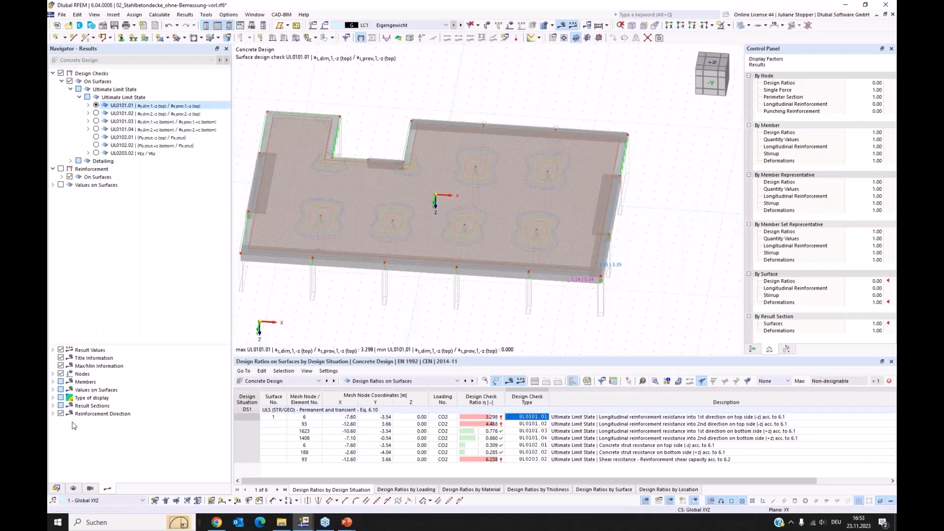
pyautogui.click(52, 398)
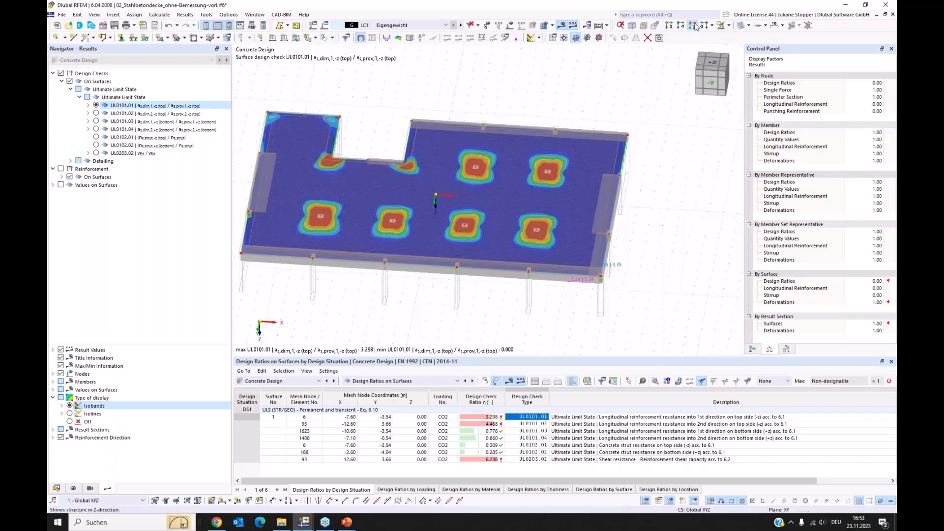
pyautogui.click(693, 29)
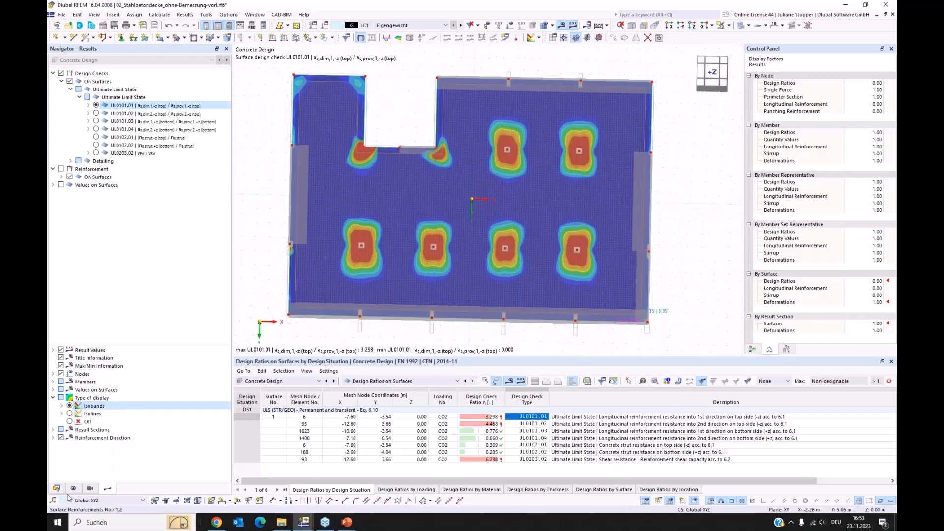
# Step: Hide the on-surface longitudinal reinforcement in the model display and switch the model to wireframe
pyautogui.click(73, 488)
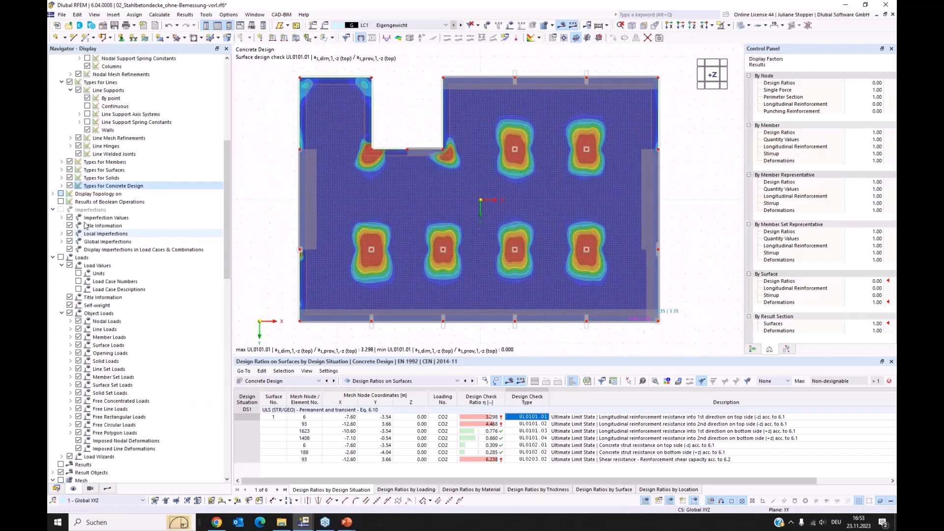
pyautogui.click(62, 185)
pyautogui.click(70, 209)
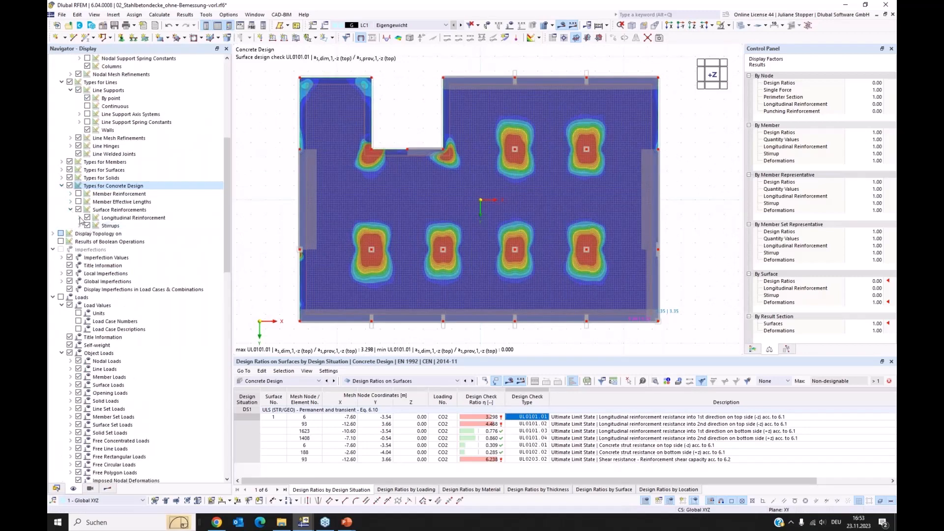
pyautogui.click(79, 218)
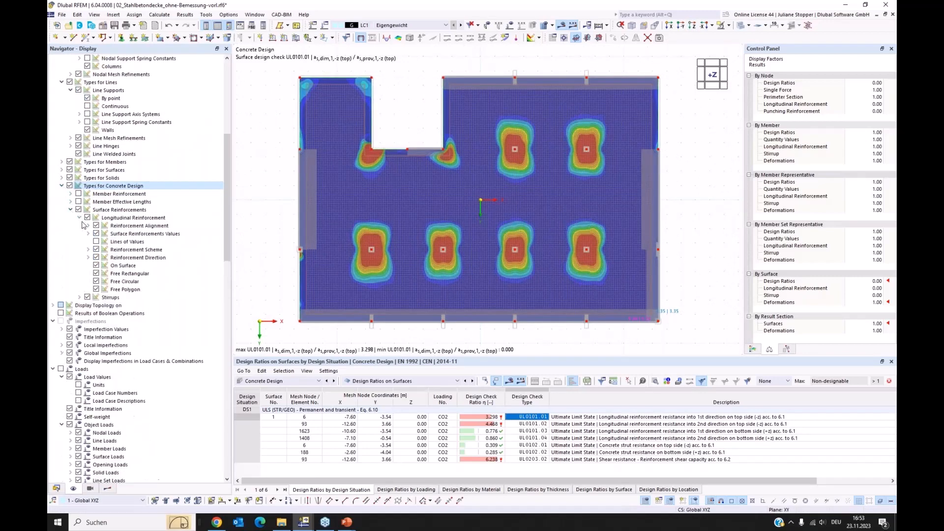
pyautogui.click(96, 265)
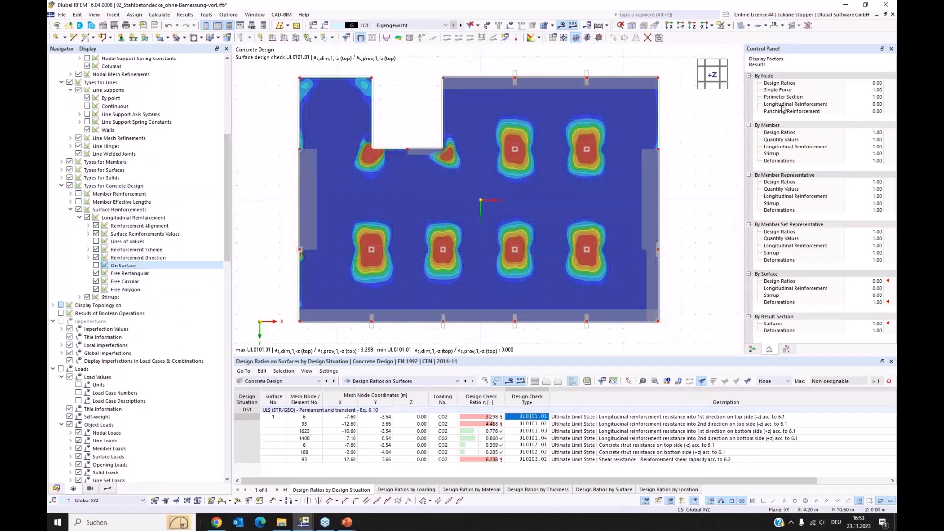
pyautogui.click(741, 25)
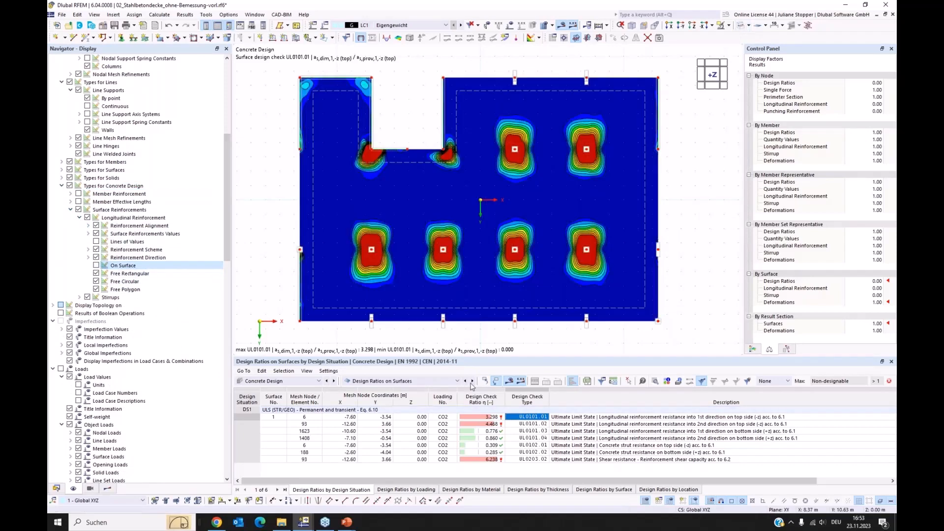
# Step: Compare the surface design check results UL0101.01 to UL0101.04 for top and bottom reinforcement in plan view
pyautogui.click(107, 489)
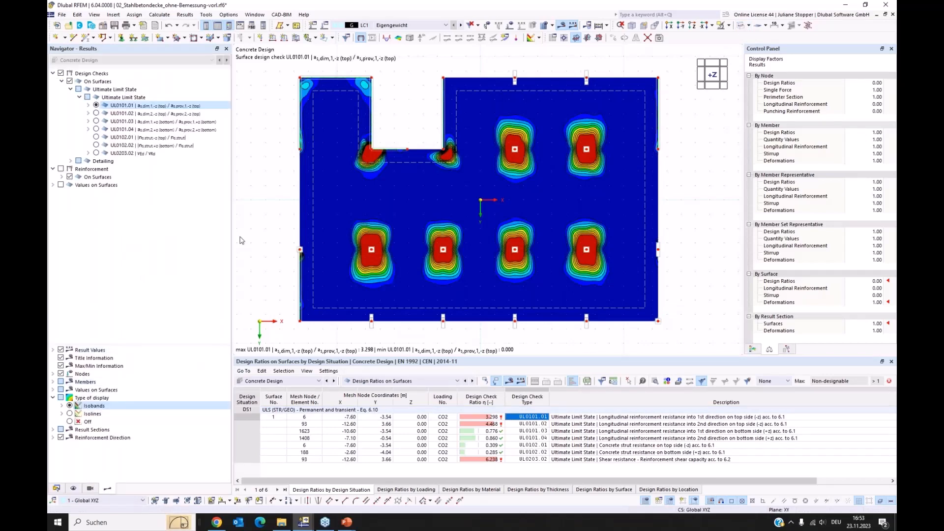
pyautogui.click(694, 28)
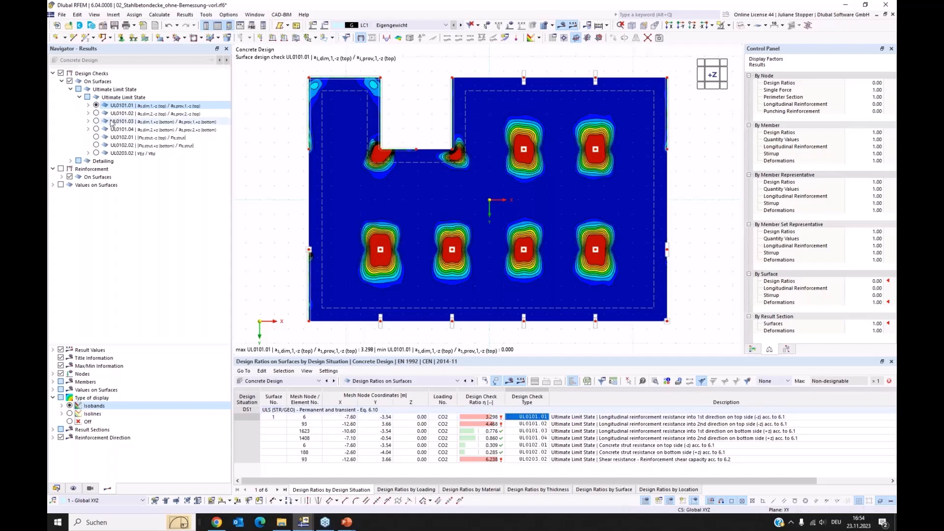
pyautogui.click(96, 114)
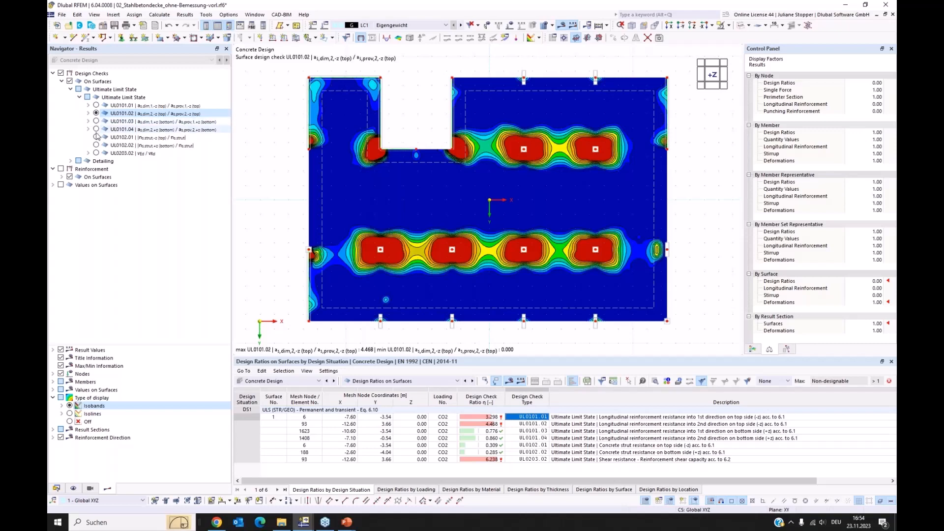
pyautogui.click(96, 121)
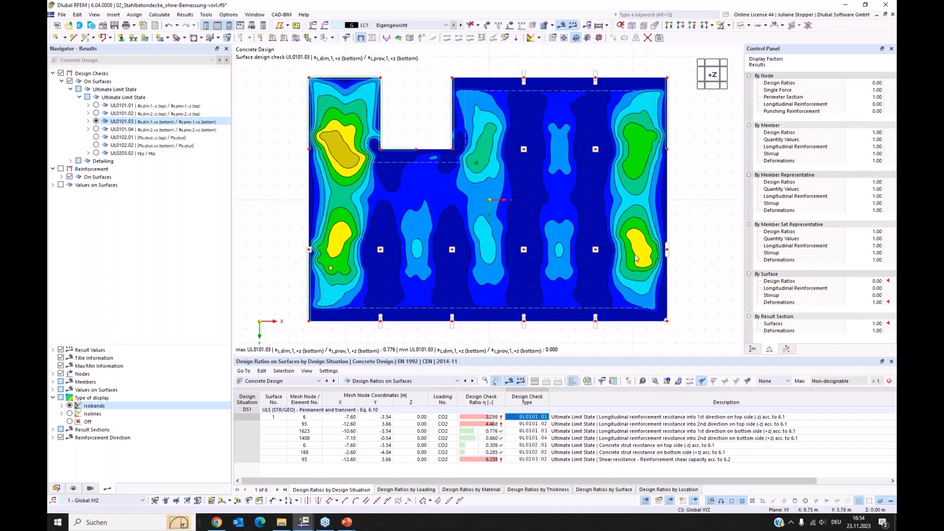
pyautogui.click(96, 129)
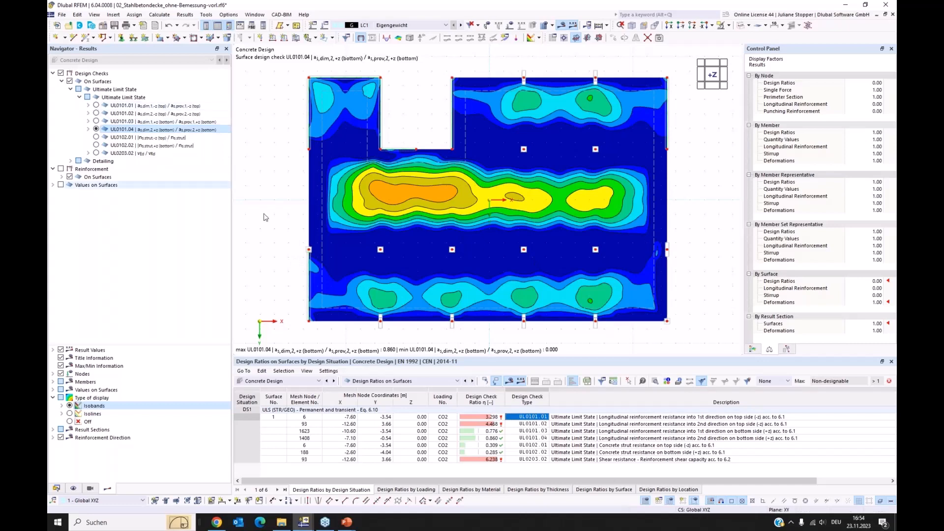
# Step: Create a new surface reinforcement with the location type Free Rectangular
pyautogui.click(56, 489)
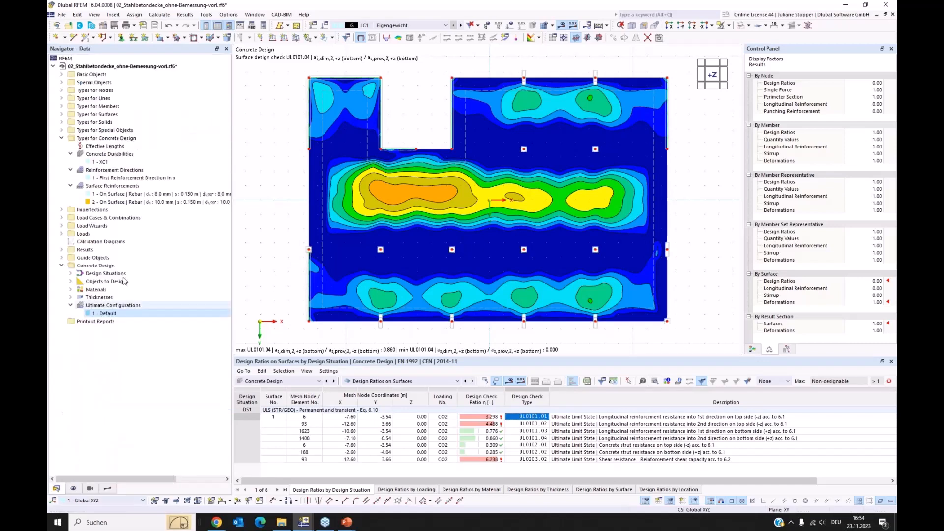
pyautogui.rightClick(114, 188)
pyautogui.click(142, 202)
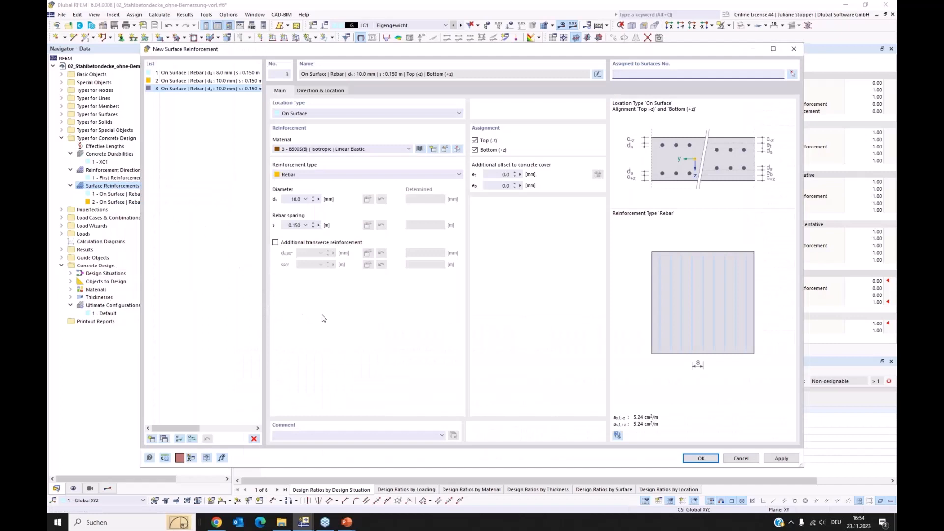
pyautogui.click(337, 114)
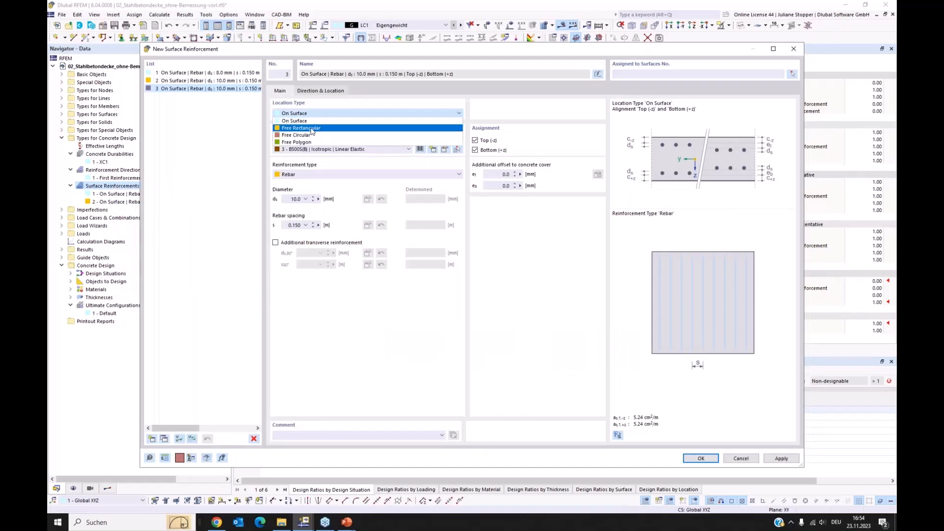
pyautogui.click(311, 129)
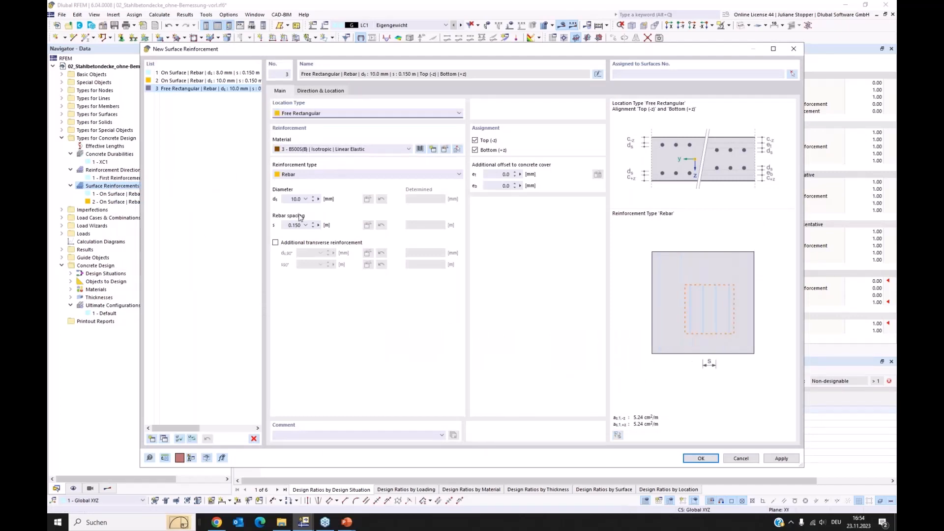
# Step: Add transverse reinforcement to the free rectangular reinforcement and set the rebar diameter to 16 mm in both directions
pyautogui.click(275, 242)
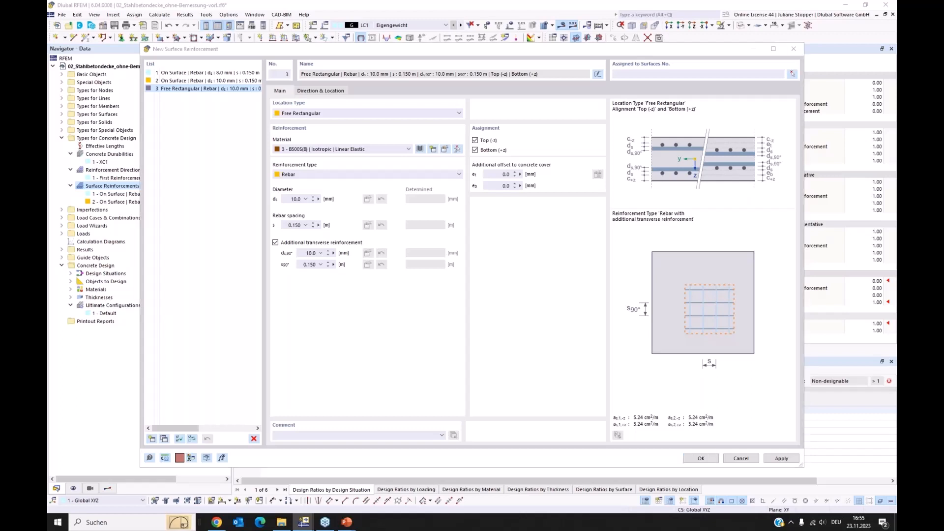
pyautogui.click(306, 199)
pyautogui.click(297, 243)
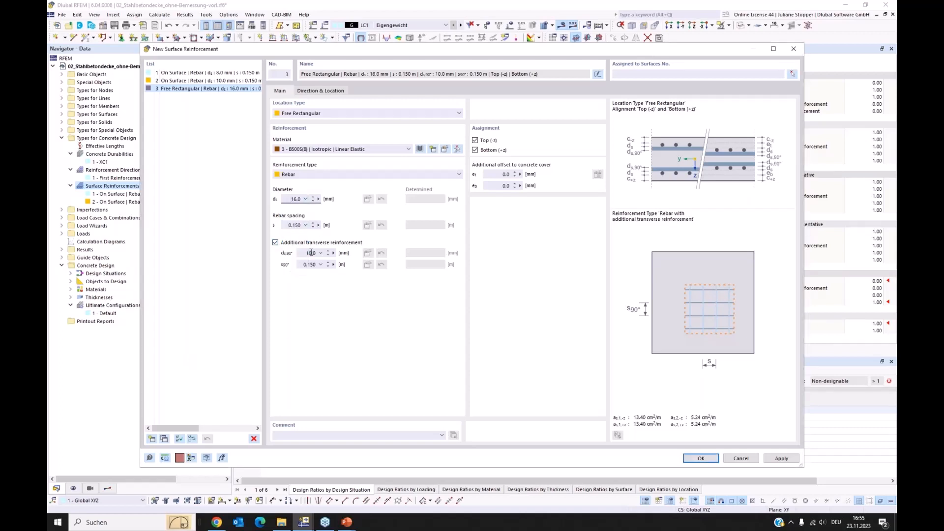
pyautogui.click(320, 253)
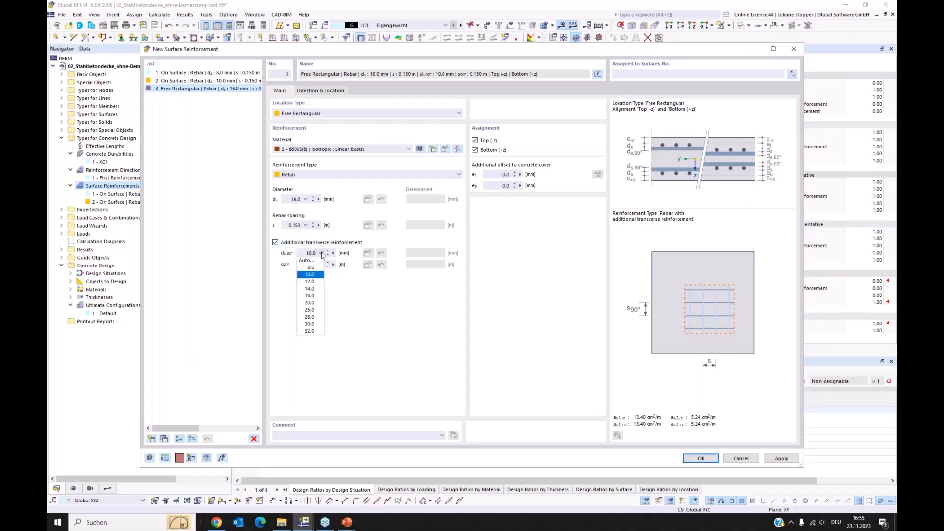
pyautogui.click(312, 303)
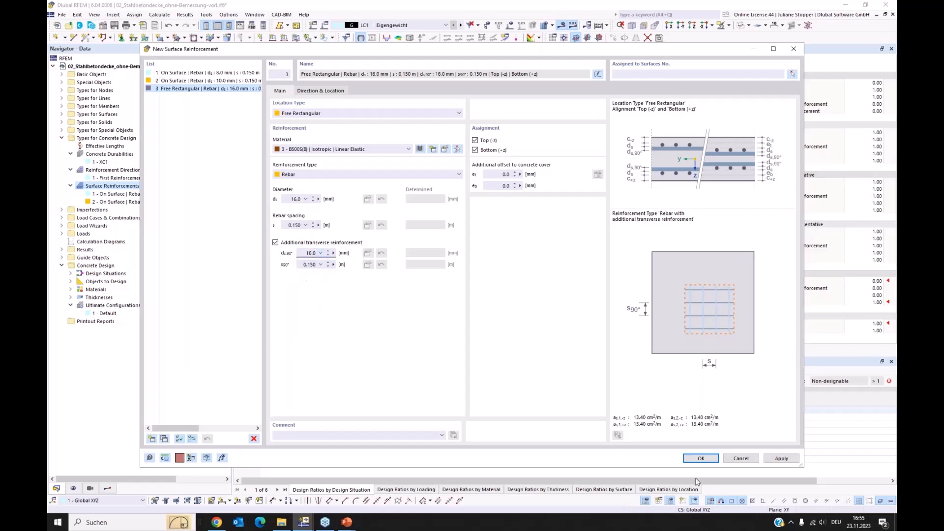
# Step: Define the free rectangular reinforcement by center and sides, assign it to surface 1 and pick its center at X -7.60, Y 3.46 m
pyautogui.click(701, 459)
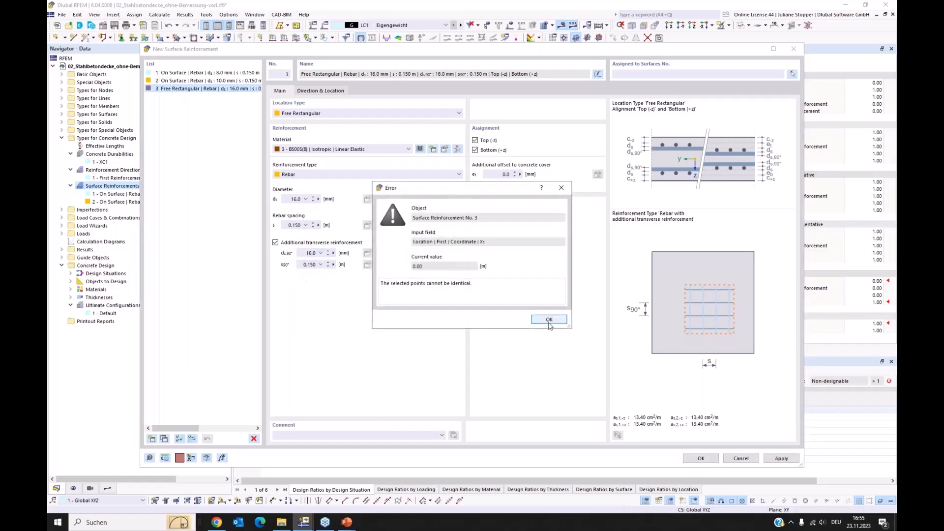
pyautogui.click(549, 320)
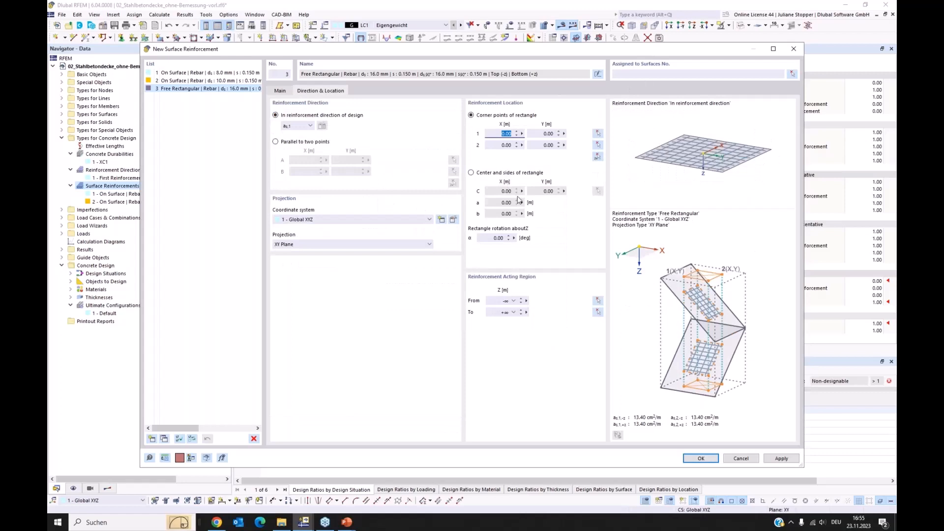
pyautogui.click(471, 173)
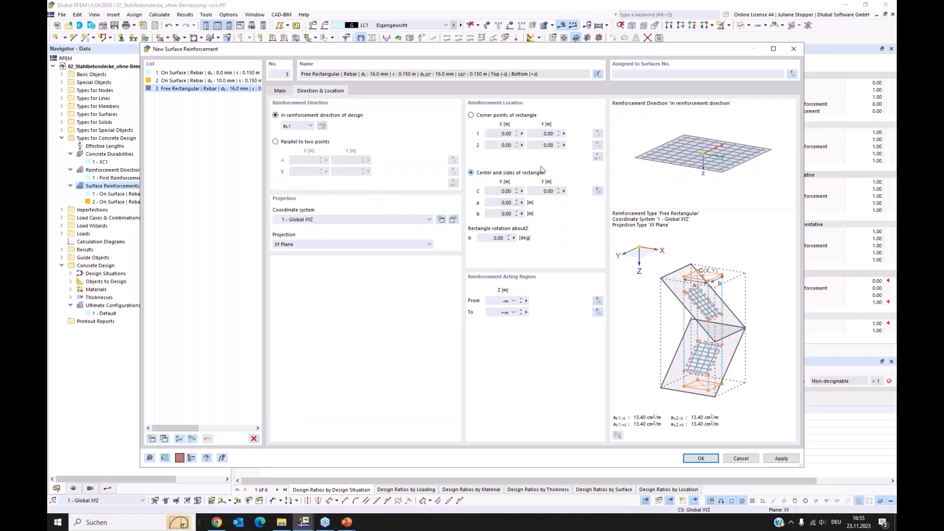
pyautogui.click(638, 75)
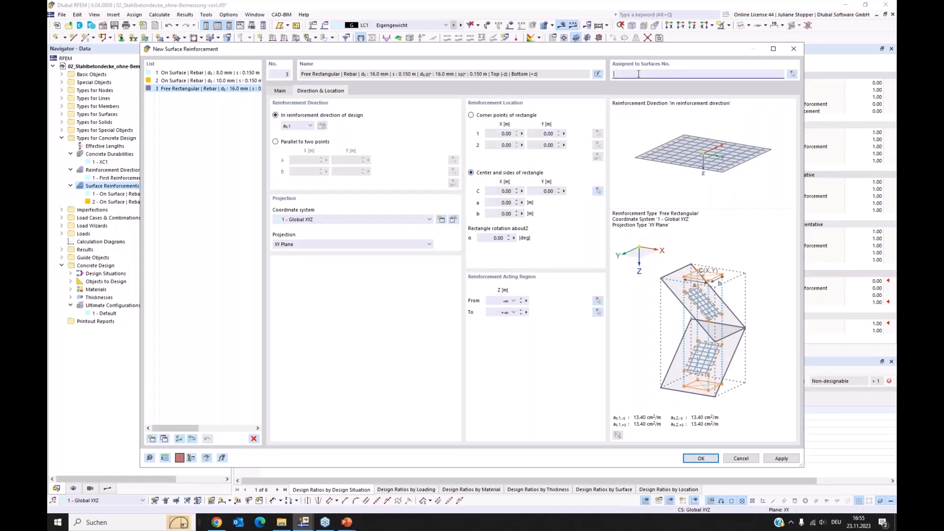
pyautogui.click(598, 192)
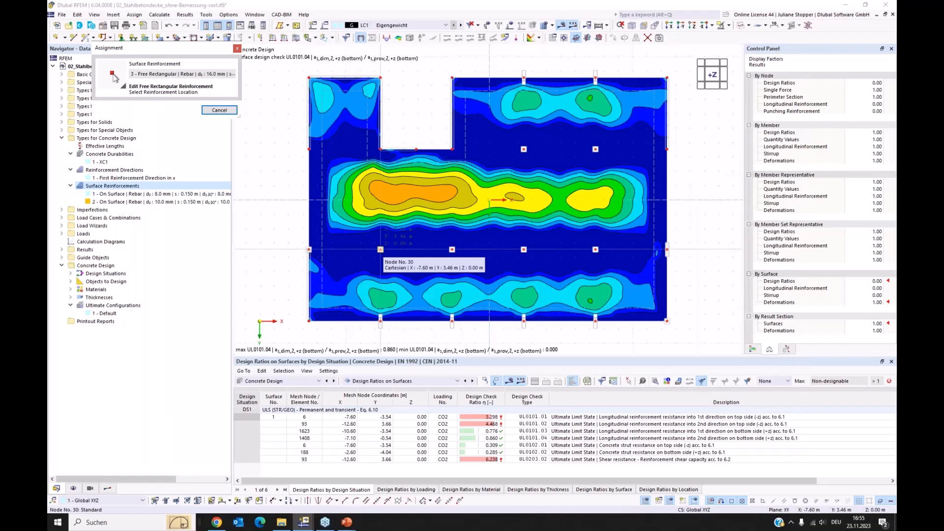
pyautogui.click(380, 250)
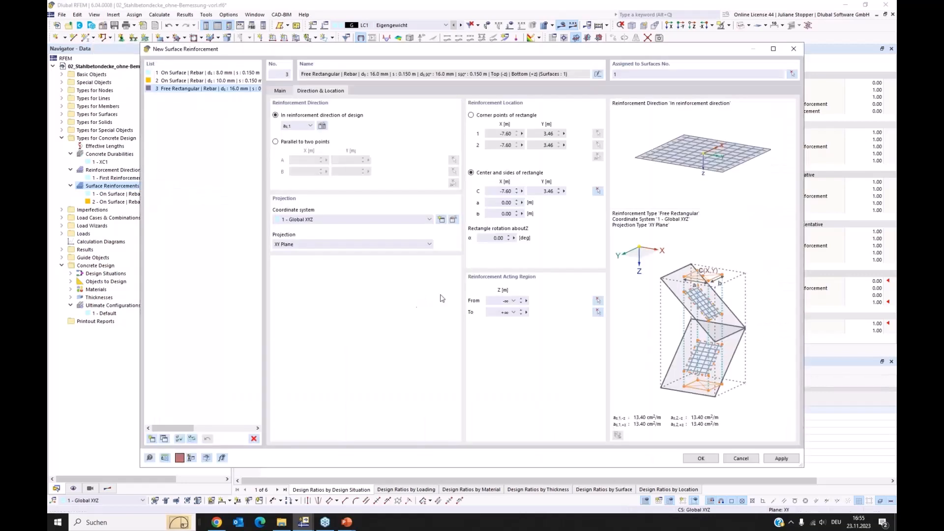
# Step: Set both sides a and b of the reinforcement rectangle to 2 m and create it, accepting deletion of the concrete design results
pyautogui.click(491, 203)
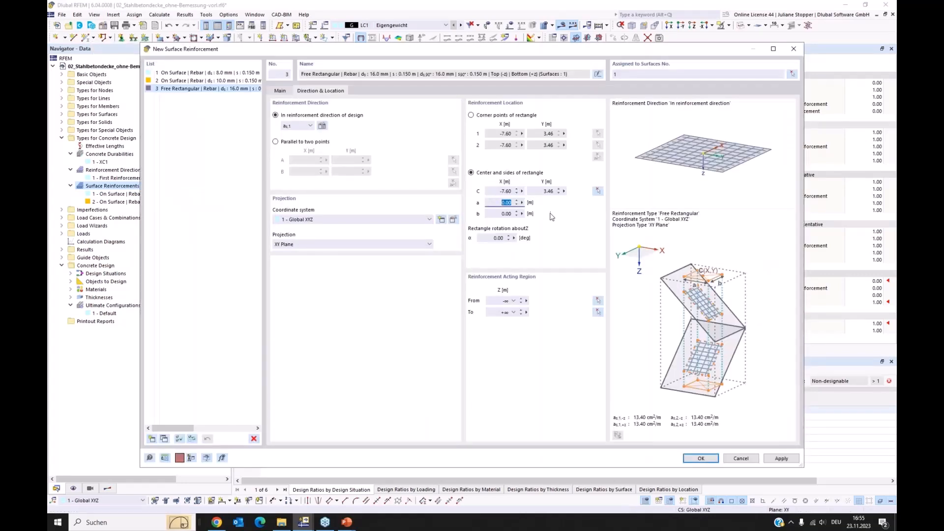
pyautogui.write('2')
pyautogui.press('Tab')
pyautogui.write('2')
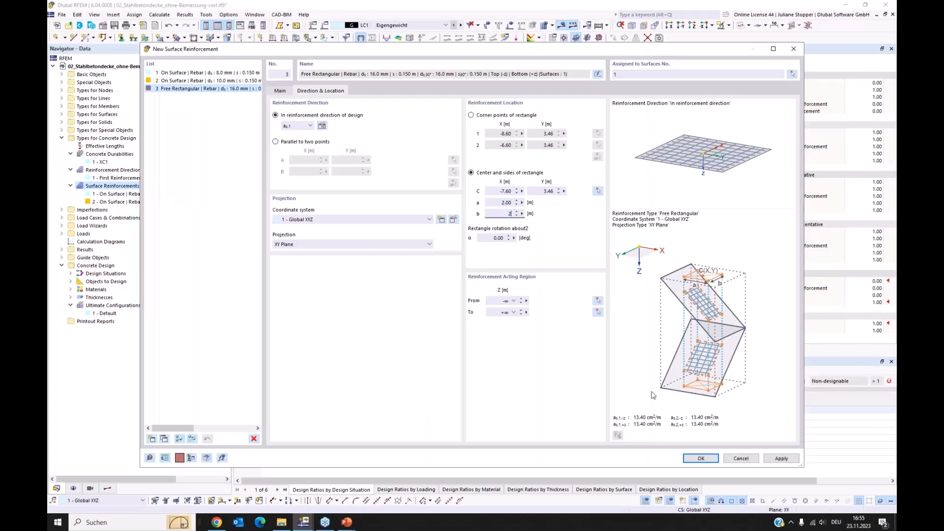
pyautogui.click(695, 460)
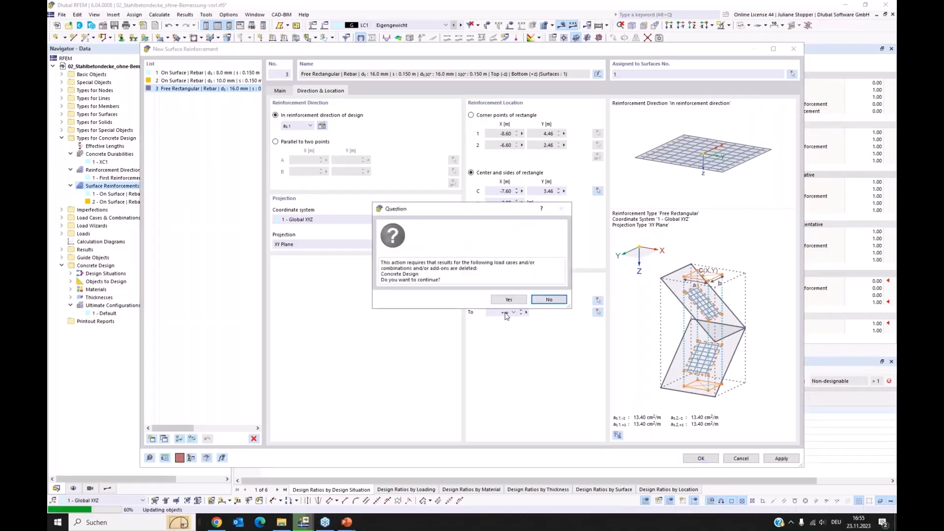
pyautogui.click(550, 299)
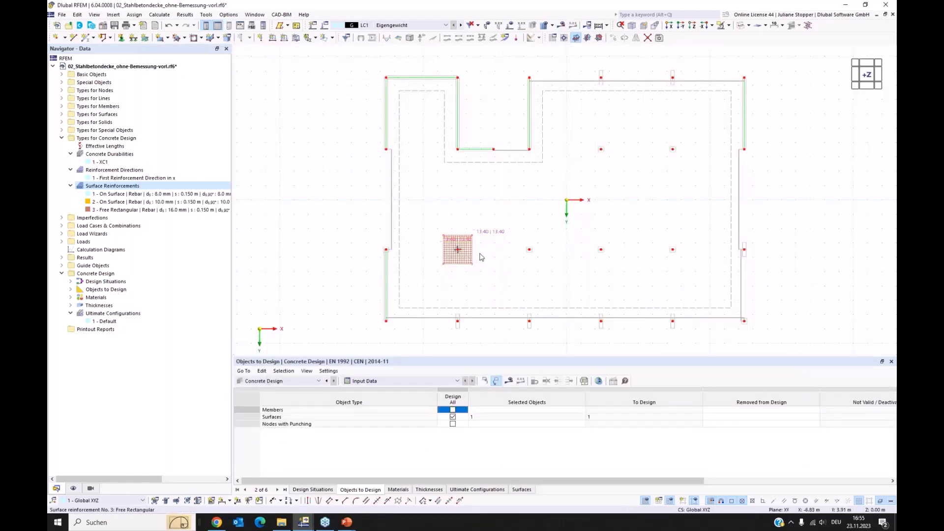
# Step: Copy the free rectangular reinforcement to the other three interior columns in the same row, accepting deletion of the results and mesh
pyautogui.click(461, 262)
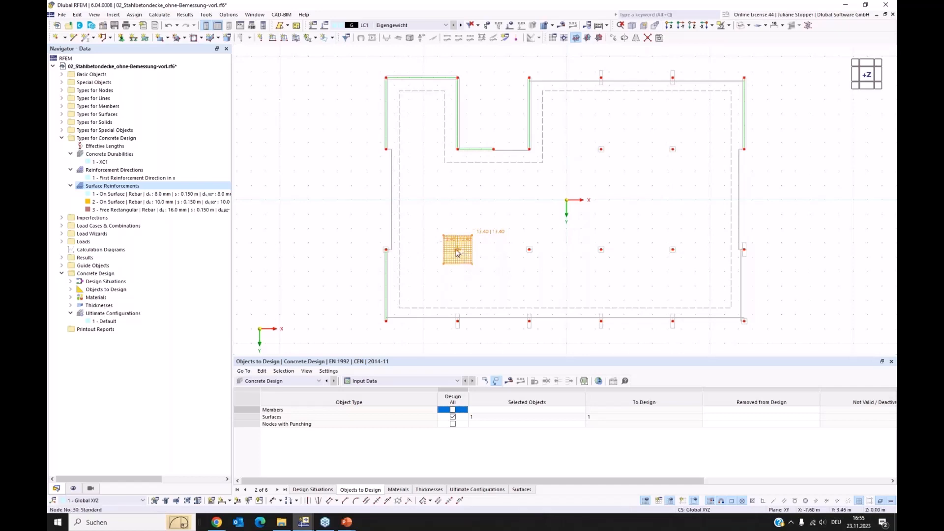
pyautogui.keyDown('ctrl'); pyautogui.moveTo(458, 252); pyautogui.dragTo(531, 252); pyautogui.keyUp('ctrl')
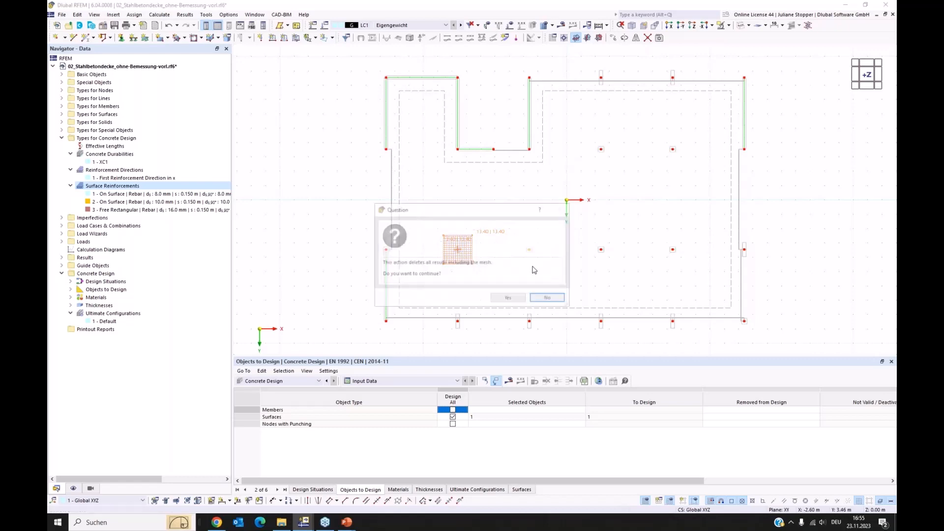
pyautogui.click(513, 297)
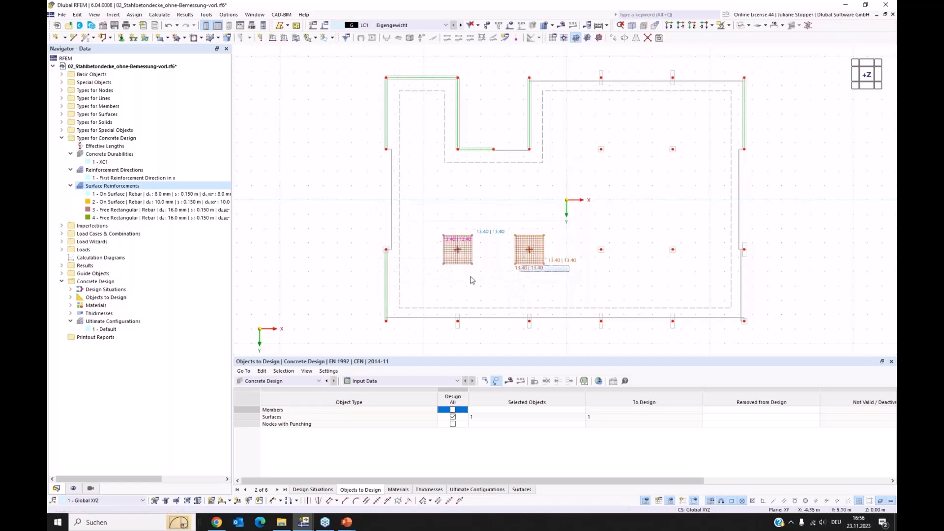
pyautogui.keyDown('ctrl'); pyautogui.moveTo(531, 261); pyautogui.dragTo(675, 257); pyautogui.keyUp('ctrl')
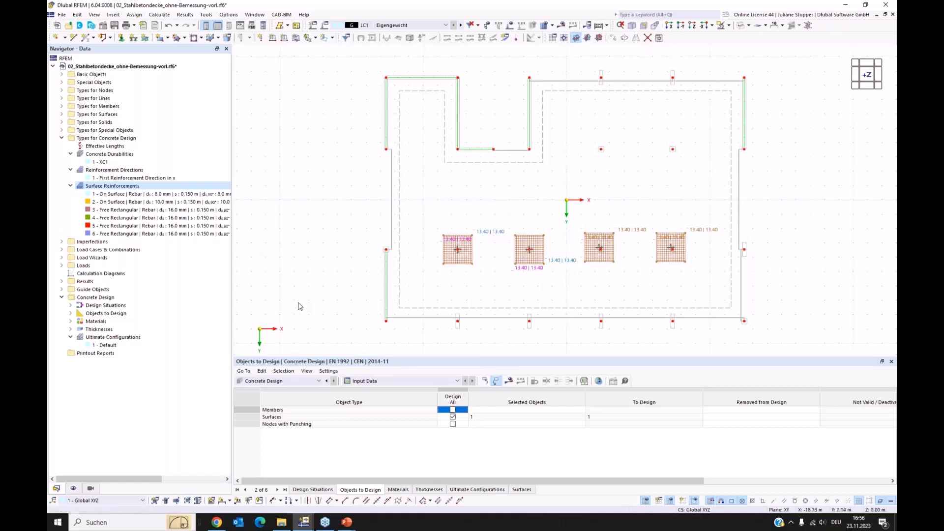
# Step: Recalculate the concrete design and display surface checks UL0101.02 and UL0101.01 for the top reinforcement
pyautogui.click(510, 382)
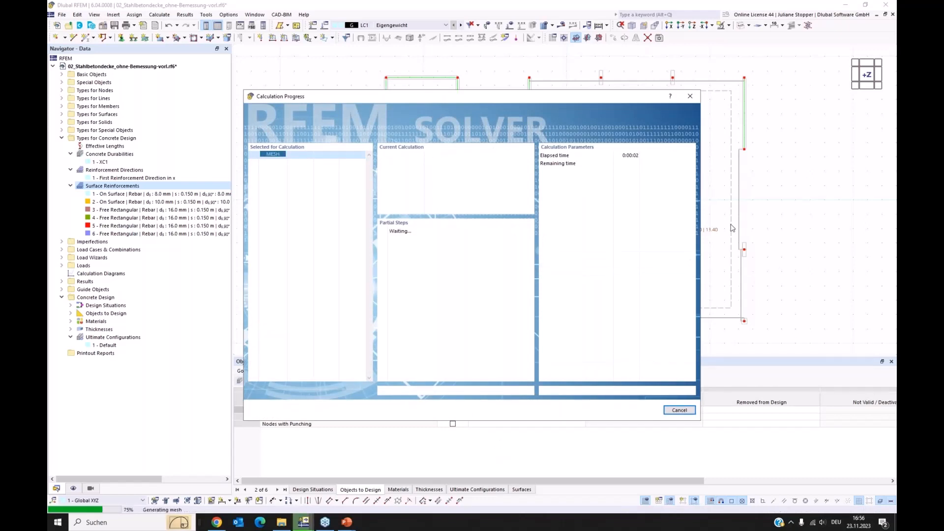
pyautogui.moveTo(598, 102); pyautogui.dragTo(512, 131)
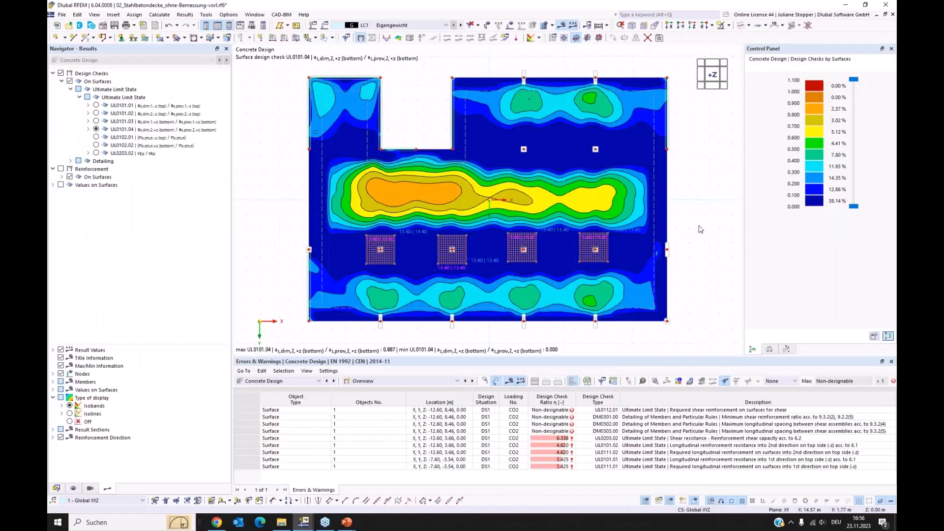
pyautogui.click(96, 129)
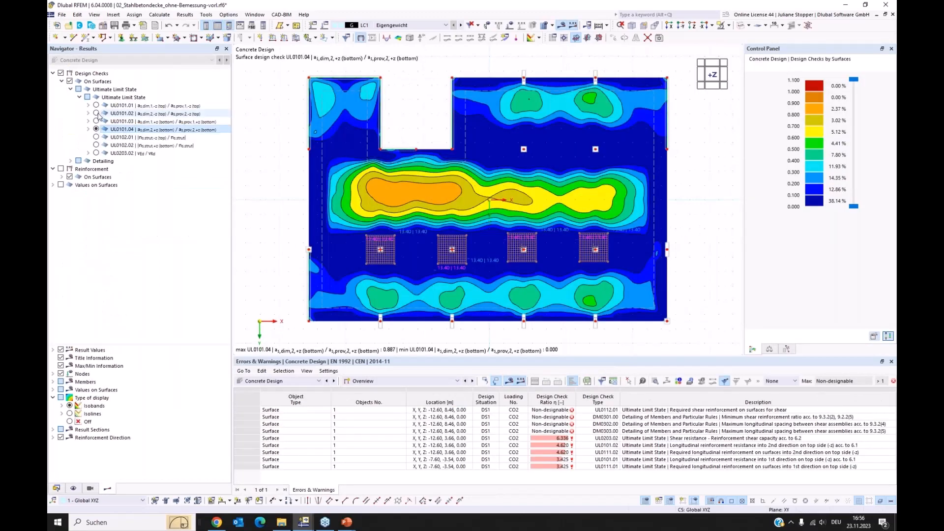
pyautogui.click(96, 114)
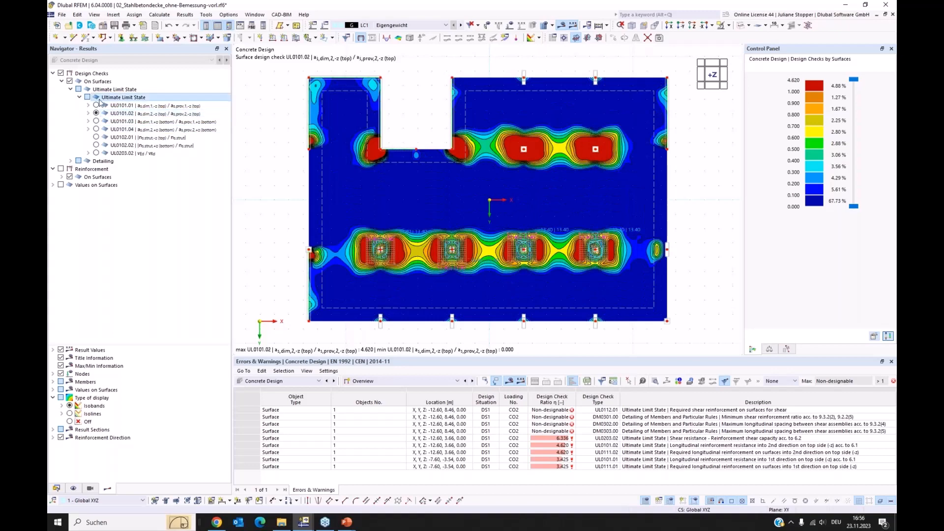
pyautogui.click(96, 105)
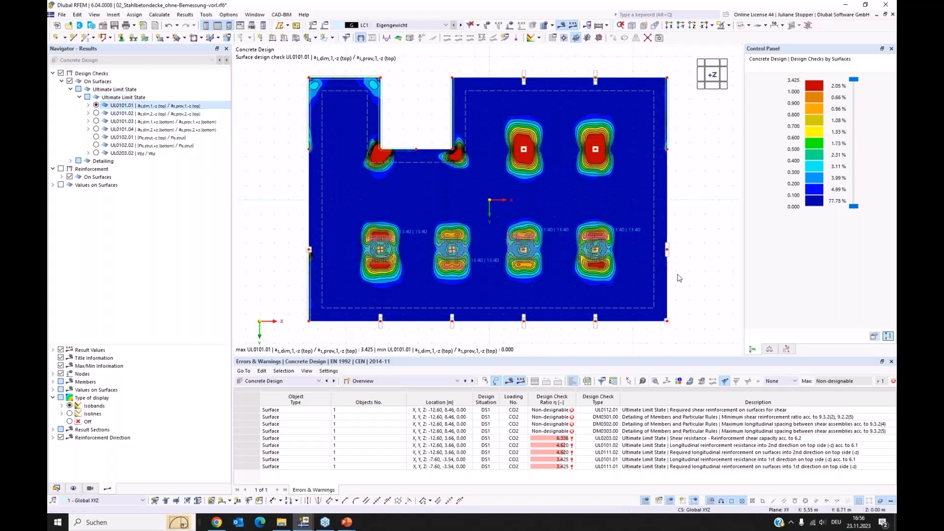
# Step: Hide the concrete design types in the model display and show the table of design ratios on surfaces by design situation
pyautogui.click(74, 488)
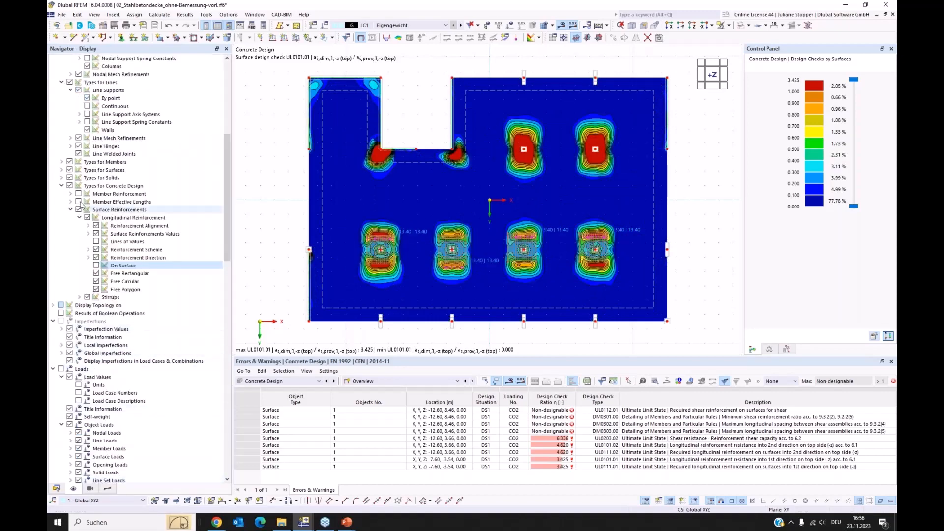
pyautogui.click(72, 186)
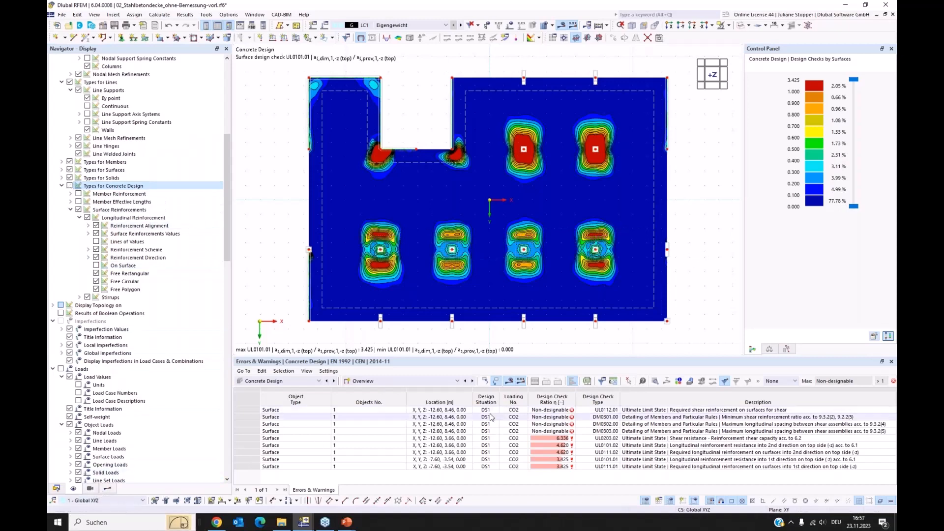
pyautogui.click(426, 386)
pyautogui.click(379, 404)
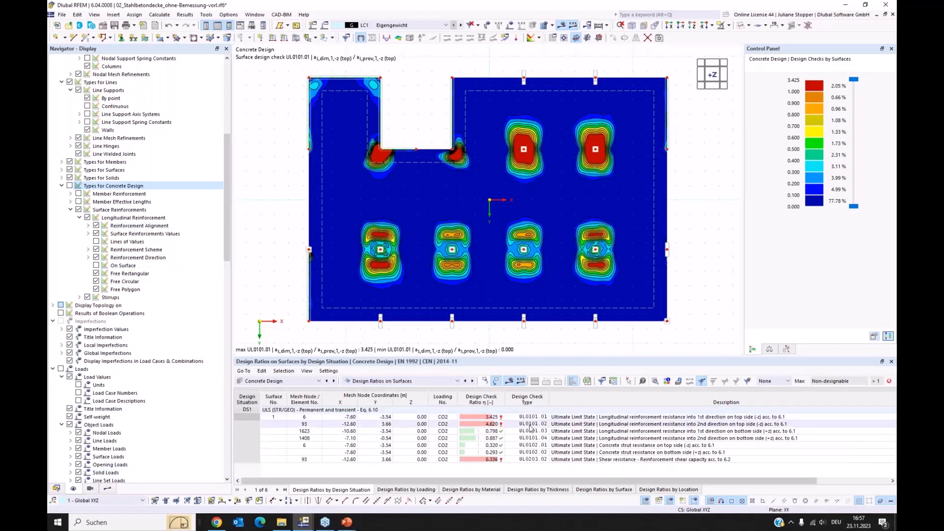
# Step: Hide the design checks and examine the not covered longitudinal reinforcement on the top side in directions 1 and 2
pyautogui.click(107, 489)
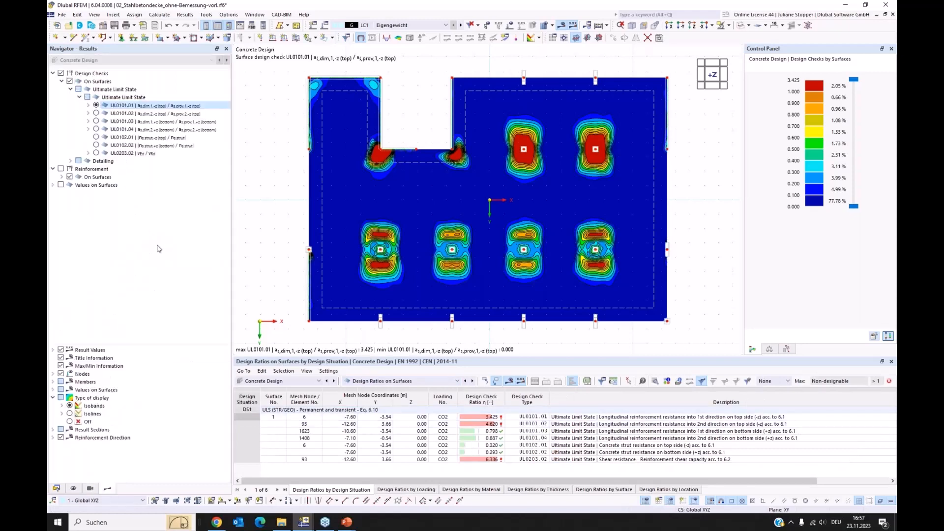
pyautogui.click(61, 73)
pyautogui.click(60, 169)
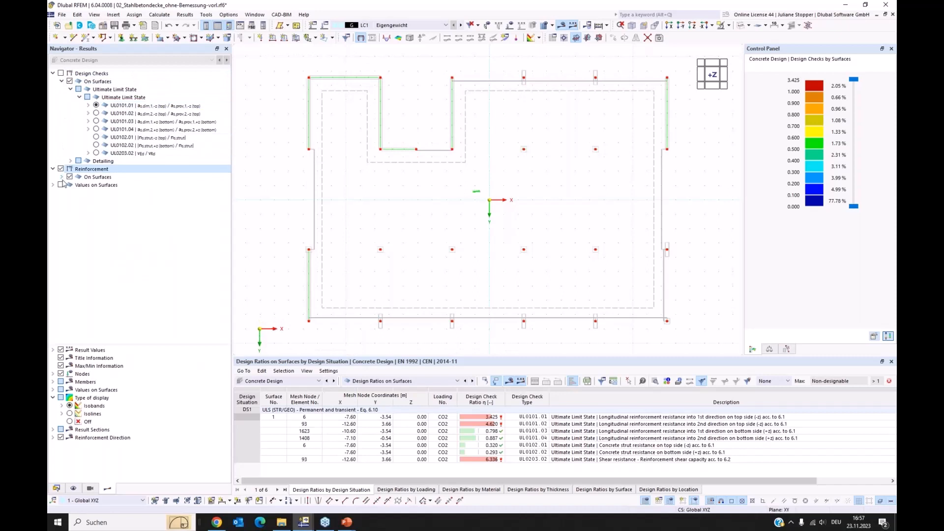
pyautogui.click(62, 178)
pyautogui.click(70, 185)
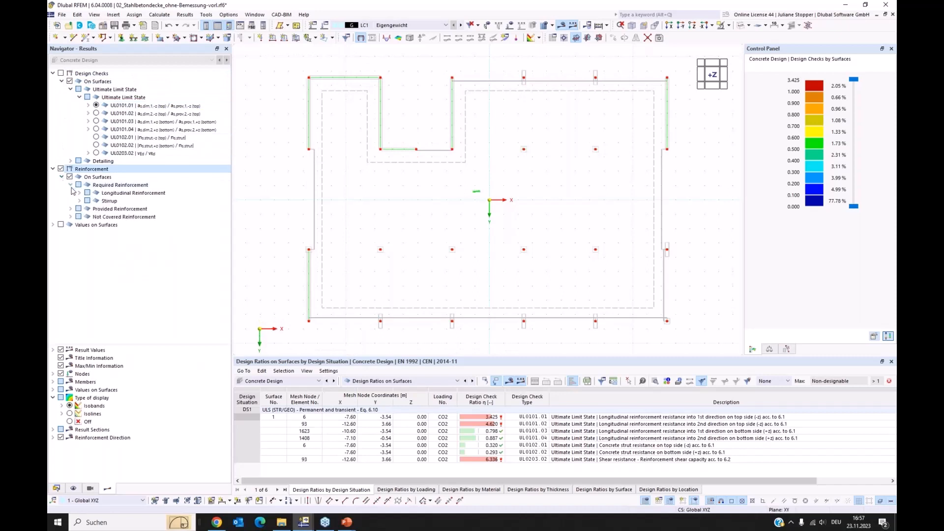
pyautogui.click(70, 217)
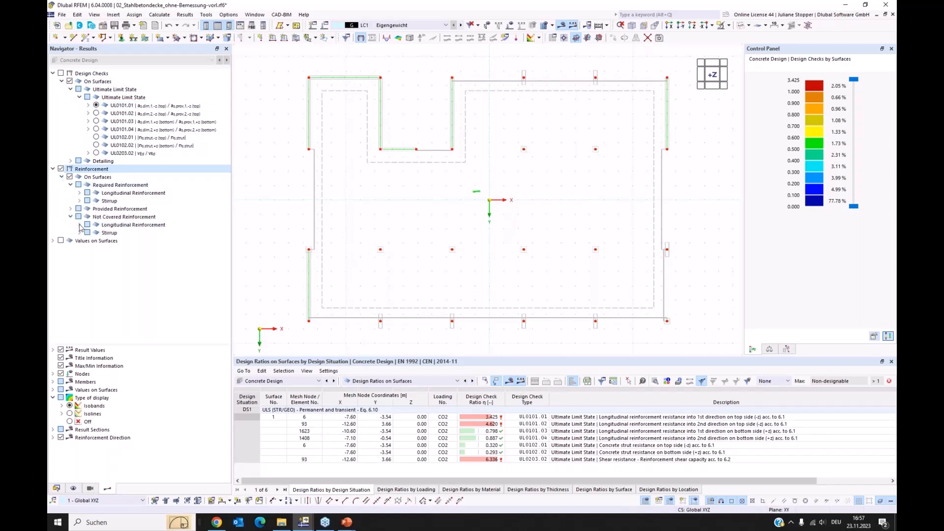
pyautogui.click(79, 225)
pyautogui.click(96, 234)
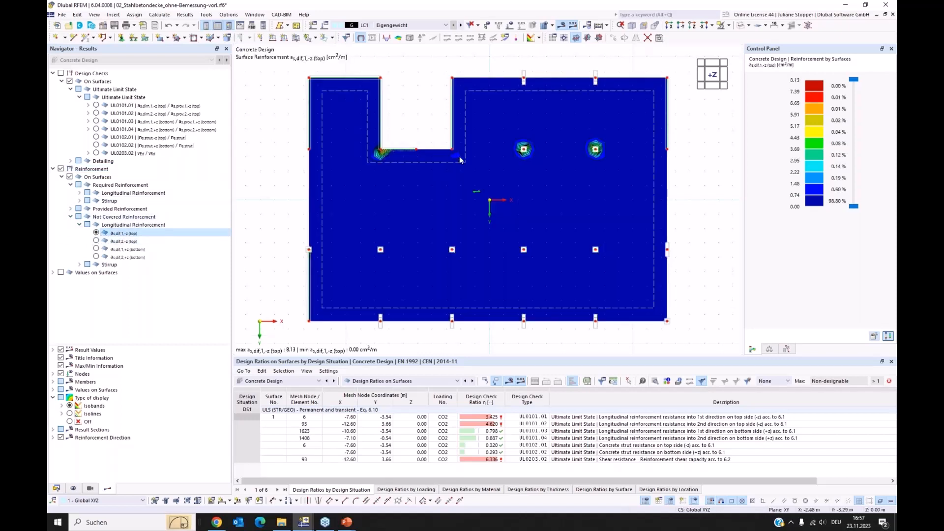
pyautogui.click(96, 241)
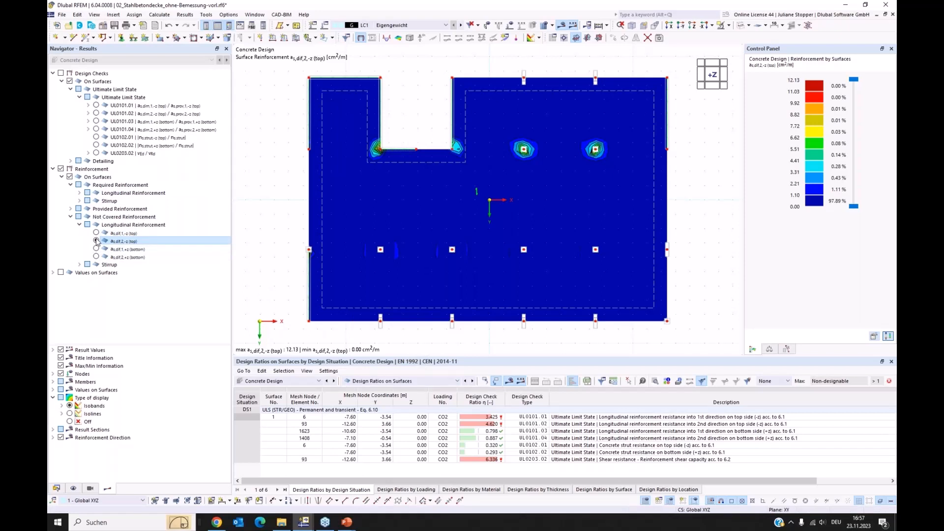
# Step: Display check UL0101.01 as isolines with values on the surface and turn off the reinforcement results
pyautogui.click(96, 106)
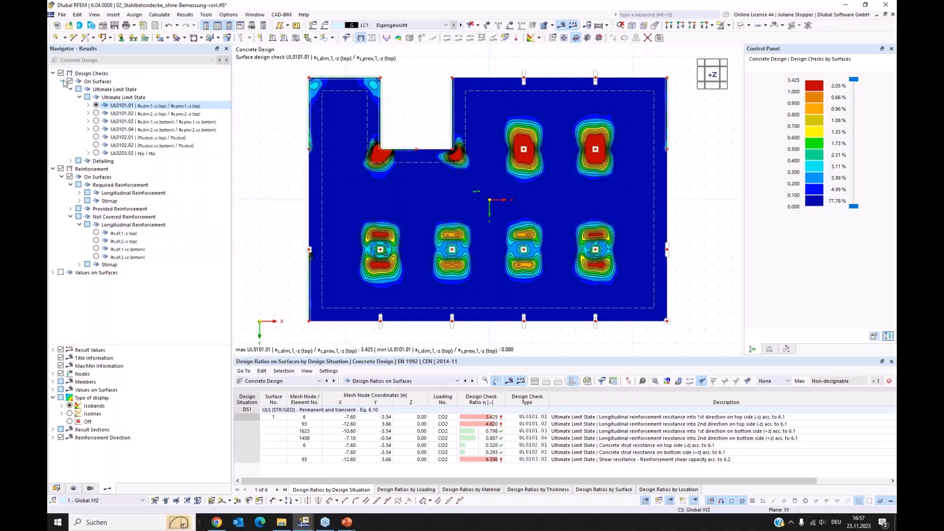
pyautogui.click(61, 169)
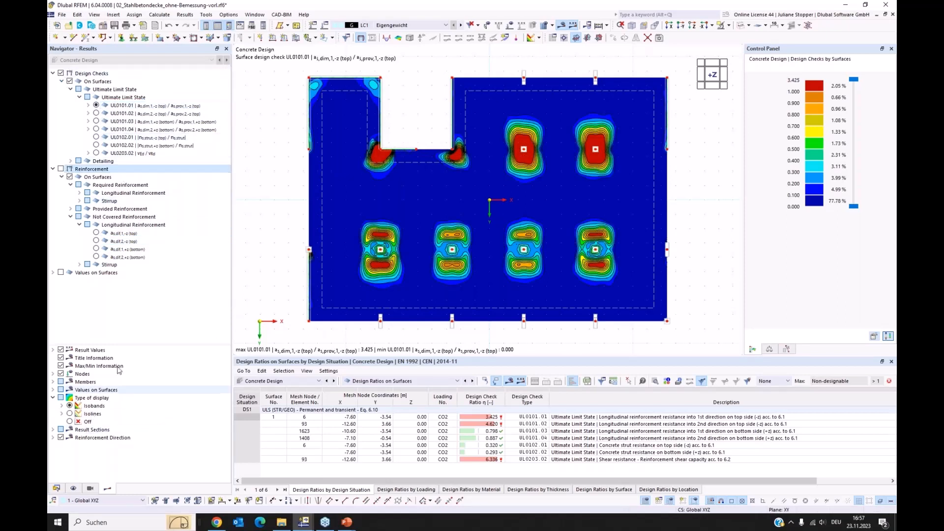
pyautogui.moveTo(118, 341); pyautogui.dragTo(118, 326)
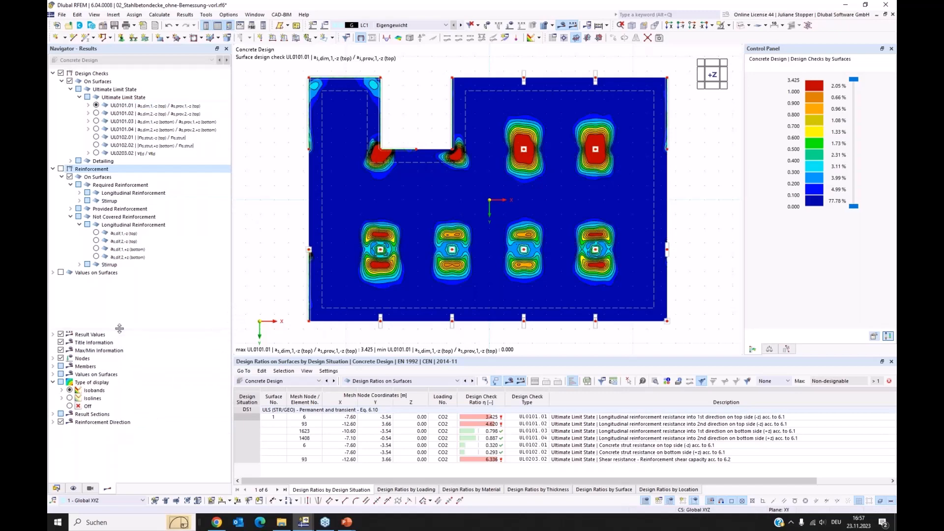
pyautogui.click(77, 400)
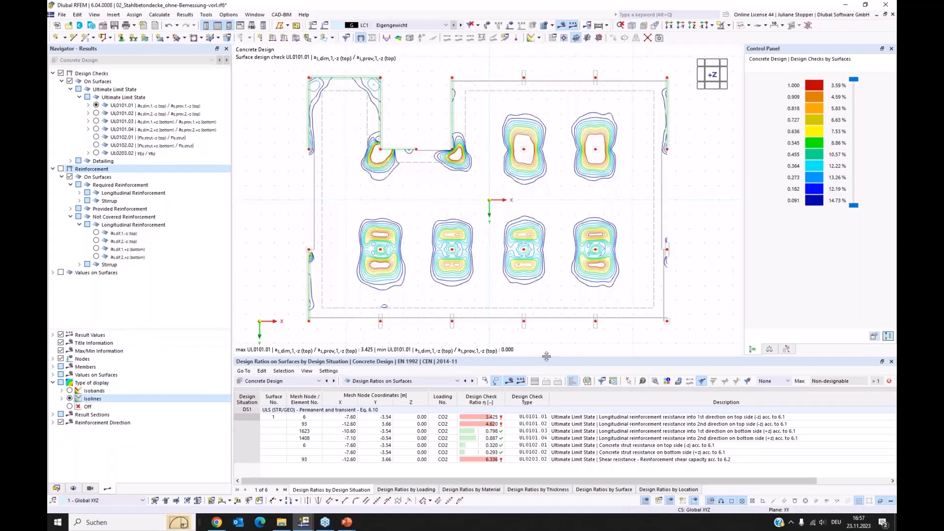
pyautogui.moveTo(546, 357); pyautogui.dragTo(546, 364)
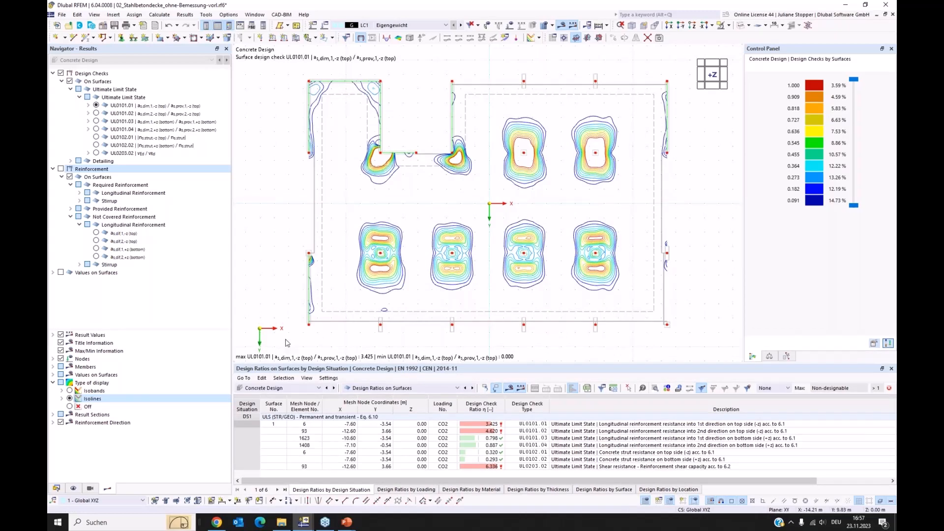
pyautogui.click(61, 273)
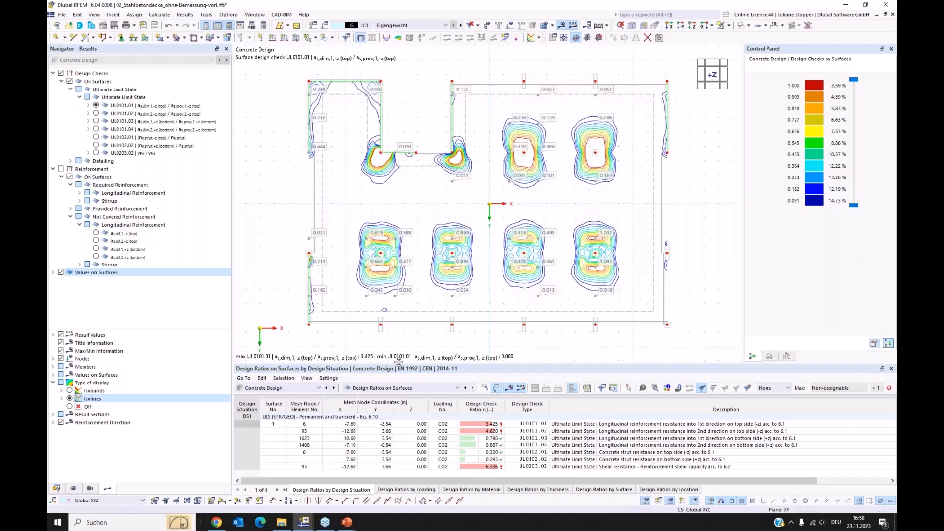
pyautogui.moveTo(399, 363); pyautogui.dragTo(400, 355)
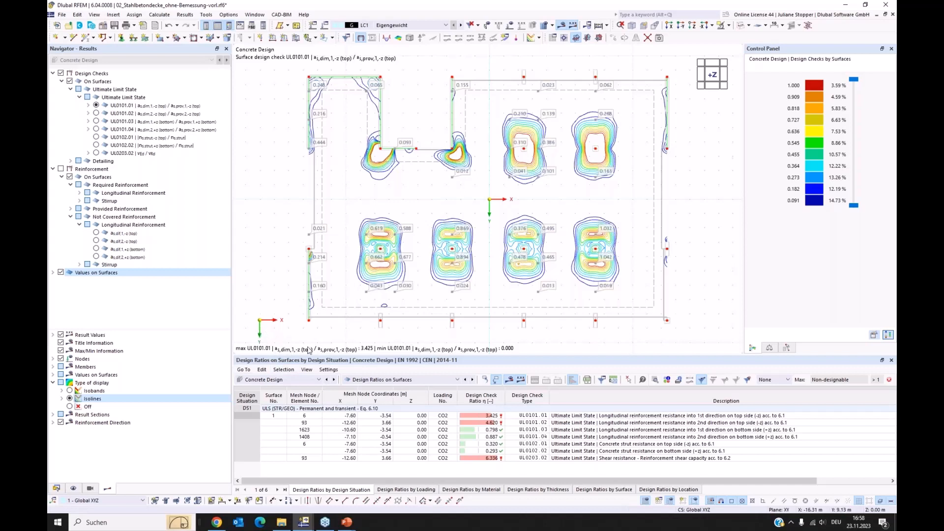
# Step: Examine the design check details of the UL0203.02 shear resistance check for the slab surface, and close them
pyautogui.click(532, 459)
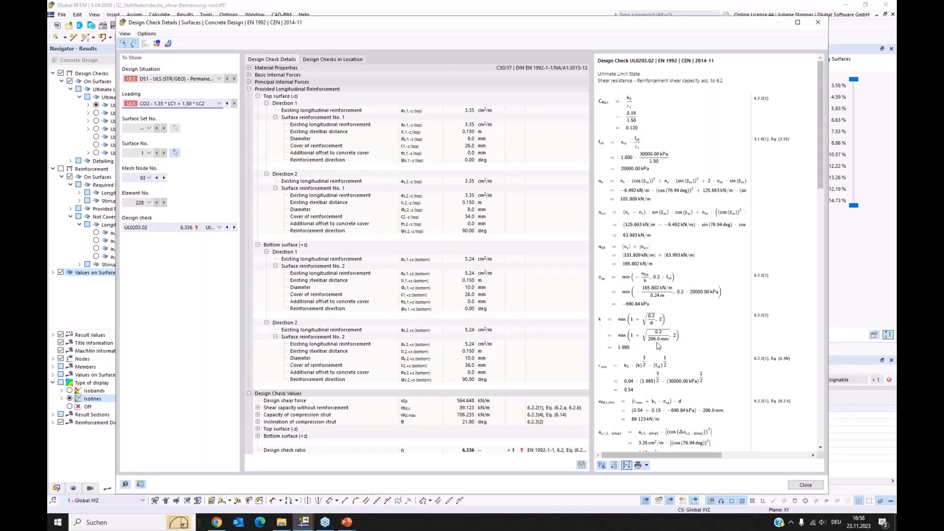
pyautogui.scroll(-3, 658, 345)
pyautogui.click(803, 486)
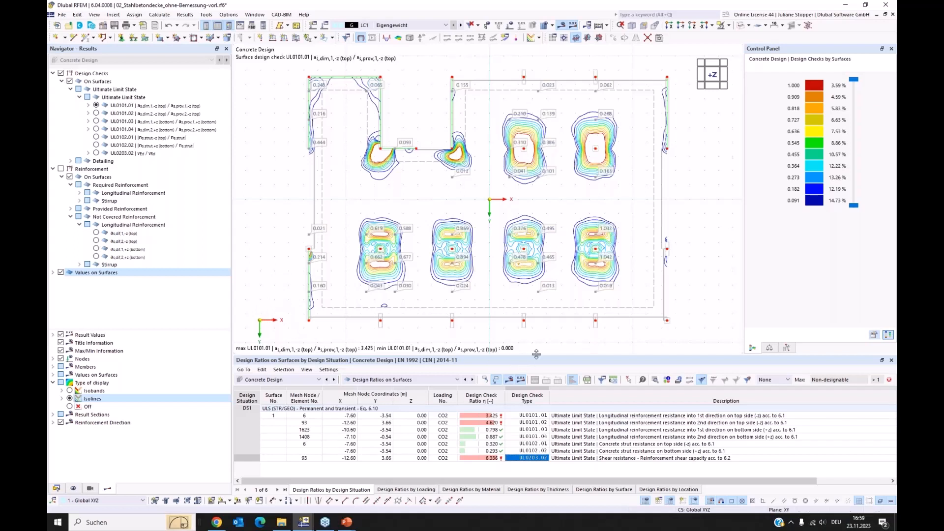
pyautogui.moveTo(536, 354); pyautogui.dragTo(538, 360)
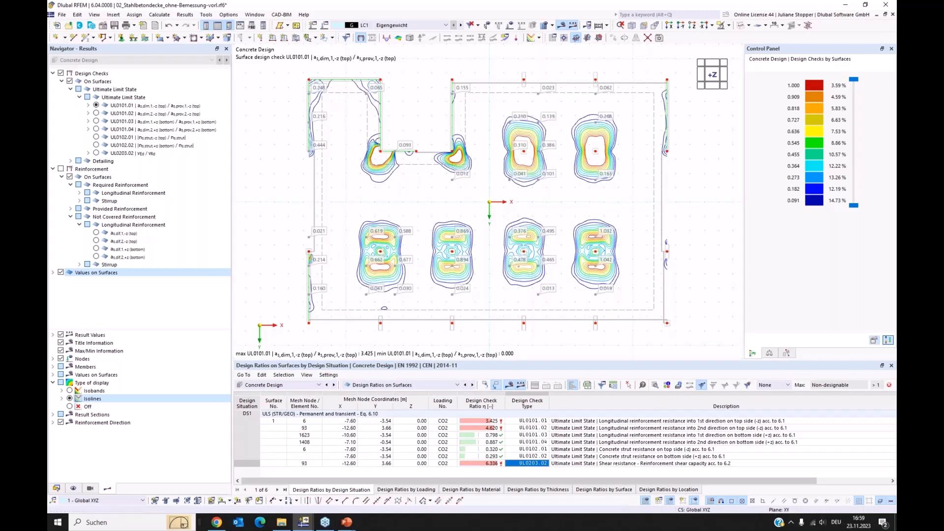
# Step: Switch to Chrome and look through the Dlubal page on free software for students and the site's product and support overviews
pyautogui.click(216, 522)
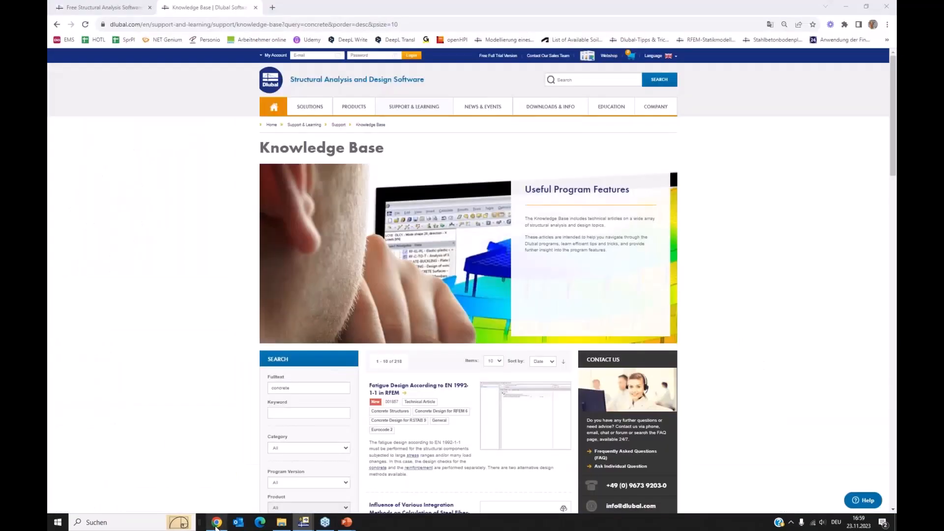
pyautogui.click(103, 7)
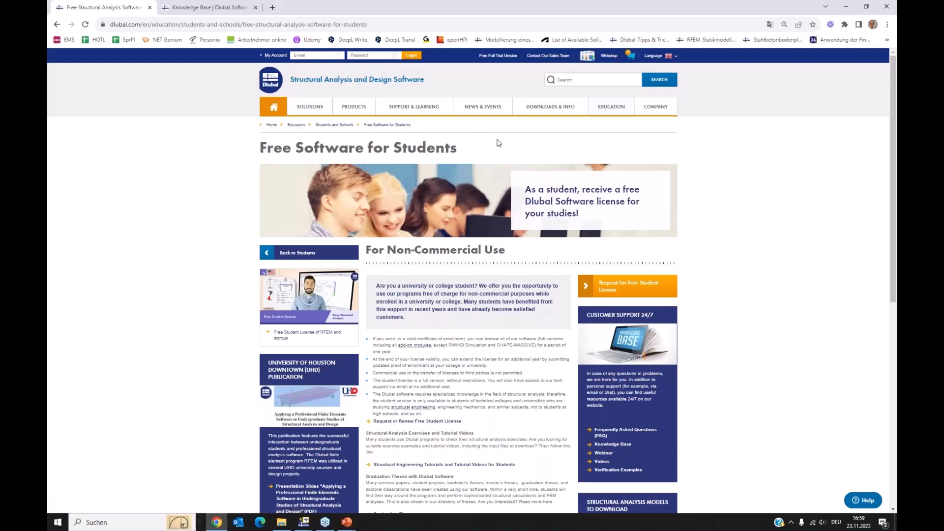
pyautogui.scroll(-5, 508, 158)
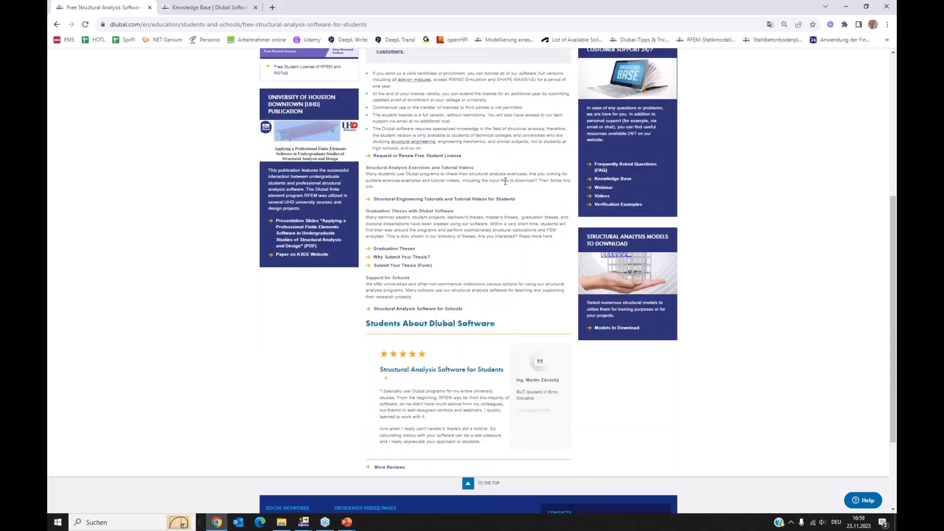
pyautogui.scroll(3, 506, 182)
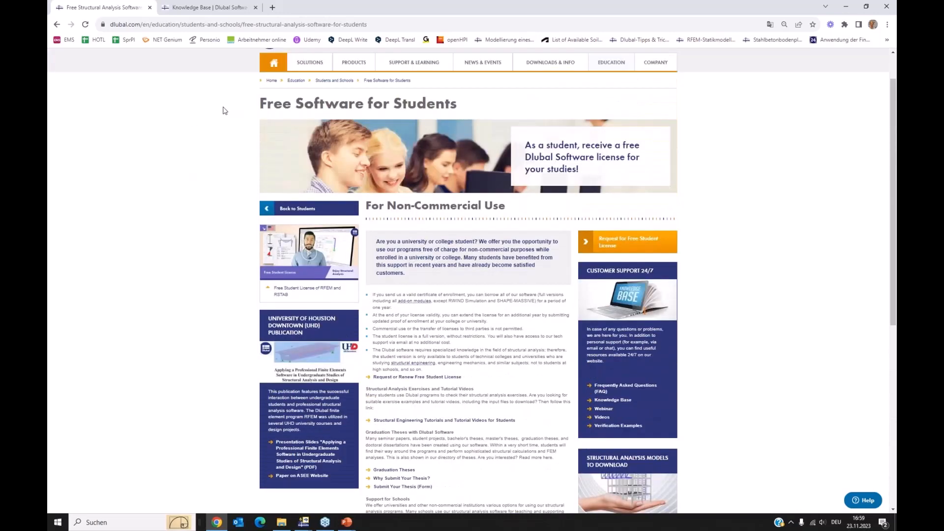
pyautogui.scroll(1, 223, 110)
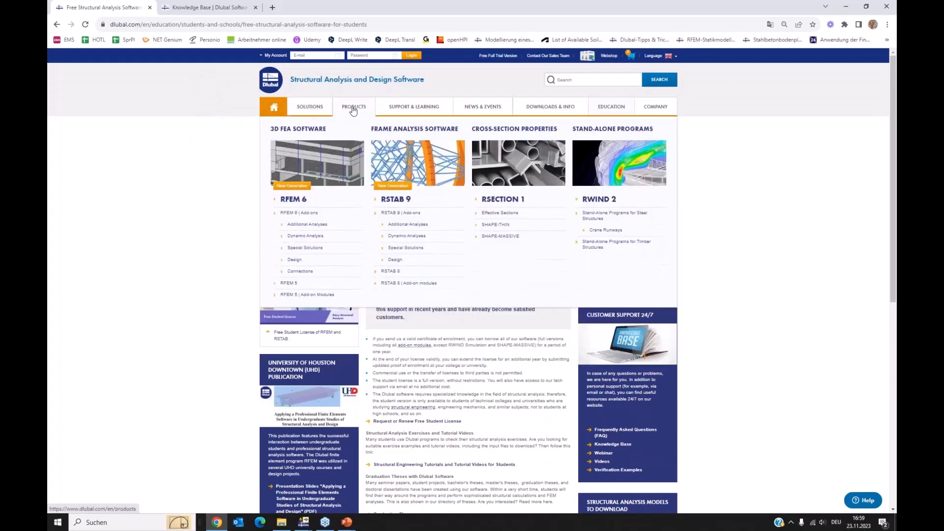
pyautogui.moveTo(416, 107)
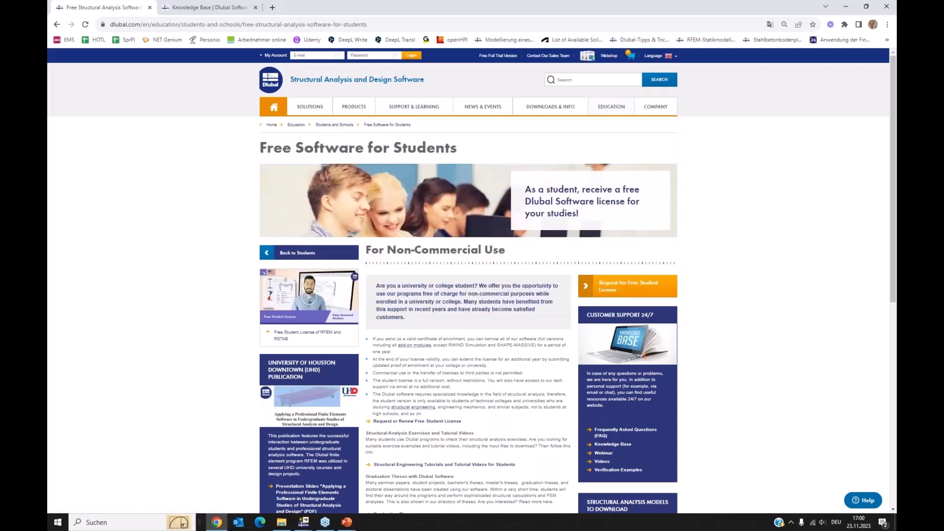
# Step: Browse the concrete-related technical articles in the Dlubal Knowledge Base
pyautogui.click(192, 7)
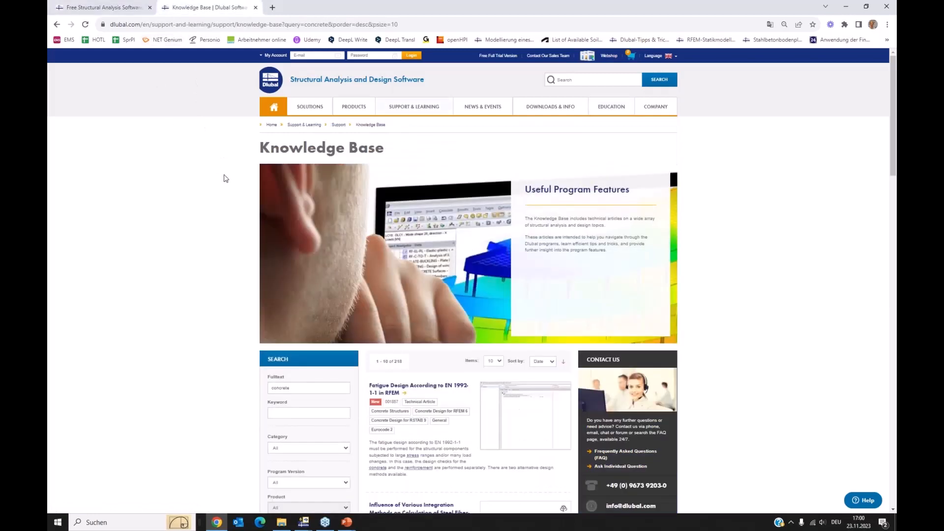
pyautogui.scroll(-3, 226, 177)
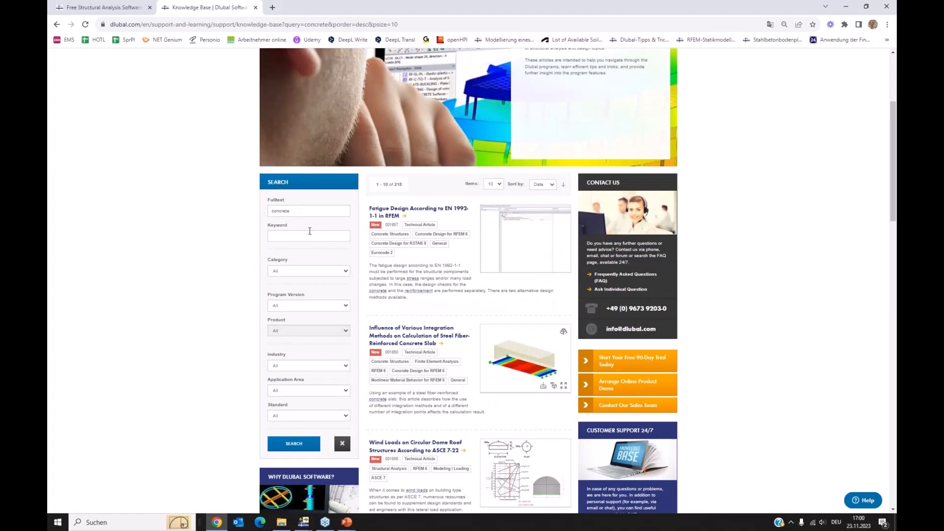
pyautogui.scroll(-2, 399, 246)
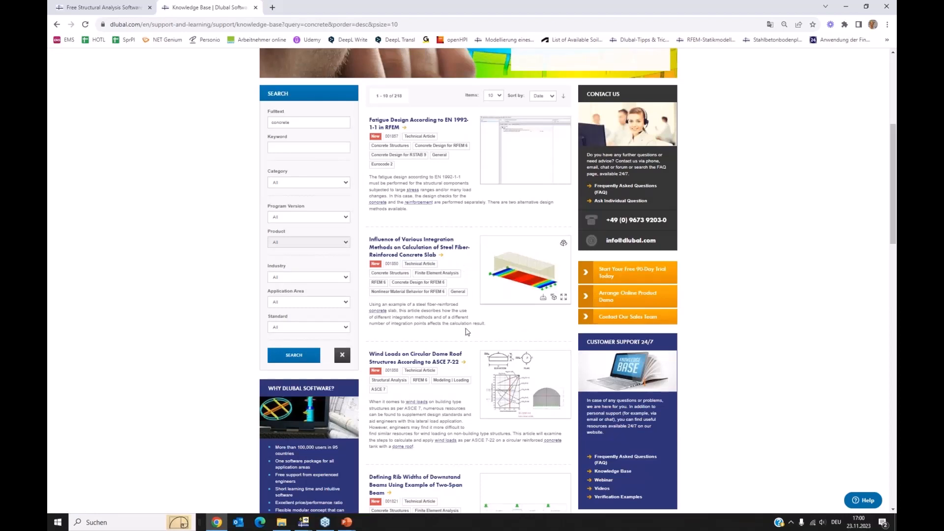
pyautogui.scroll(-5, 449, 316)
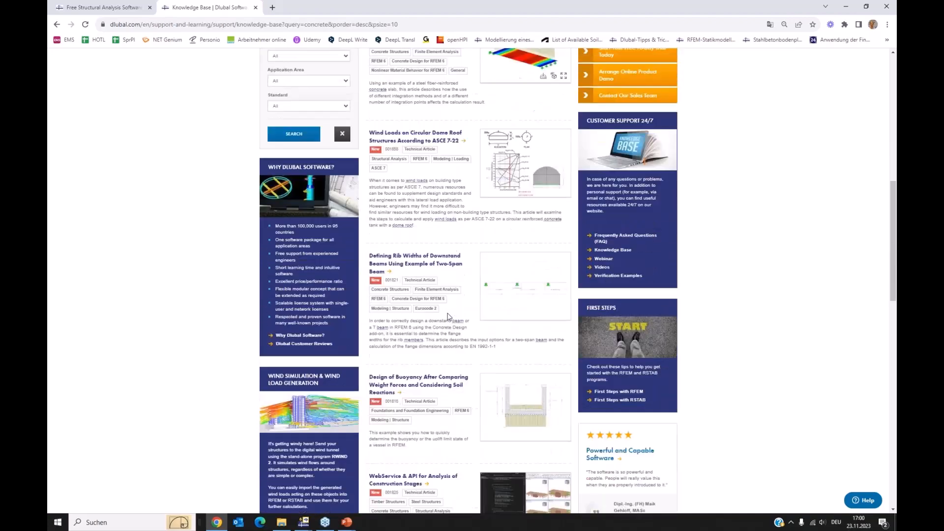
pyautogui.scroll(-2, 449, 316)
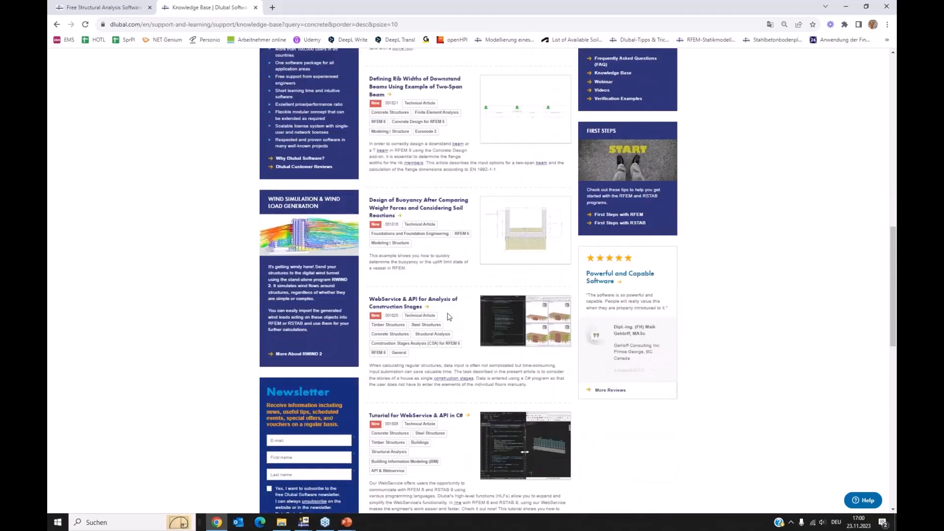
pyautogui.scroll(1, 448, 316)
pyautogui.scroll(10, 449, 317)
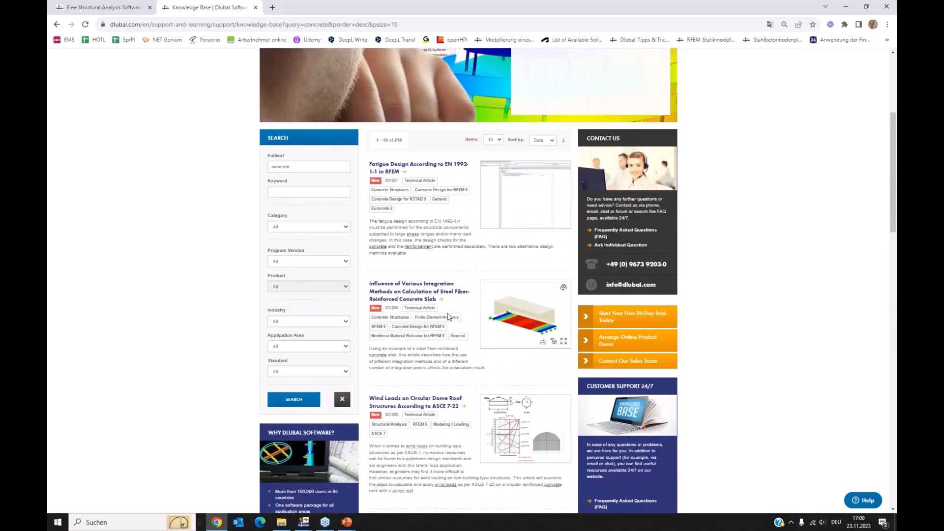
pyautogui.scroll(2, 449, 317)
pyautogui.moveTo(543, 113)
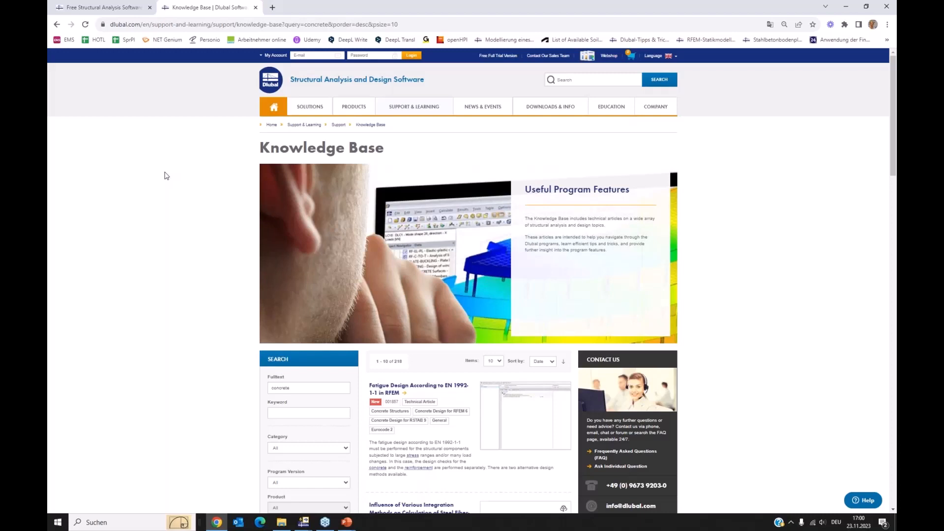
pyautogui.scroll(-2, 566, 374)
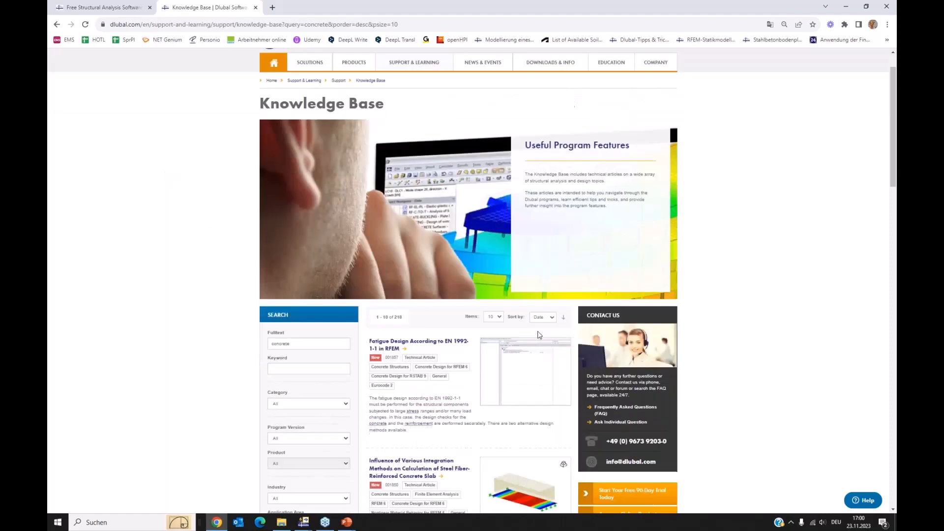